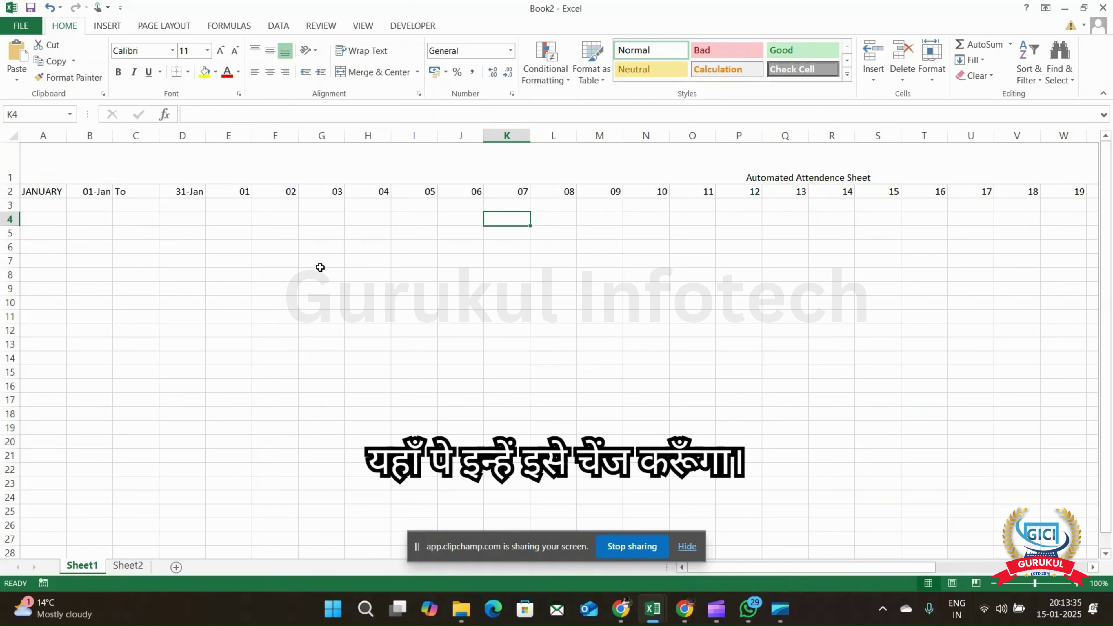
# Auto-fit all column widths of the attendance sheet to their contents
pyautogui.click(12, 136)
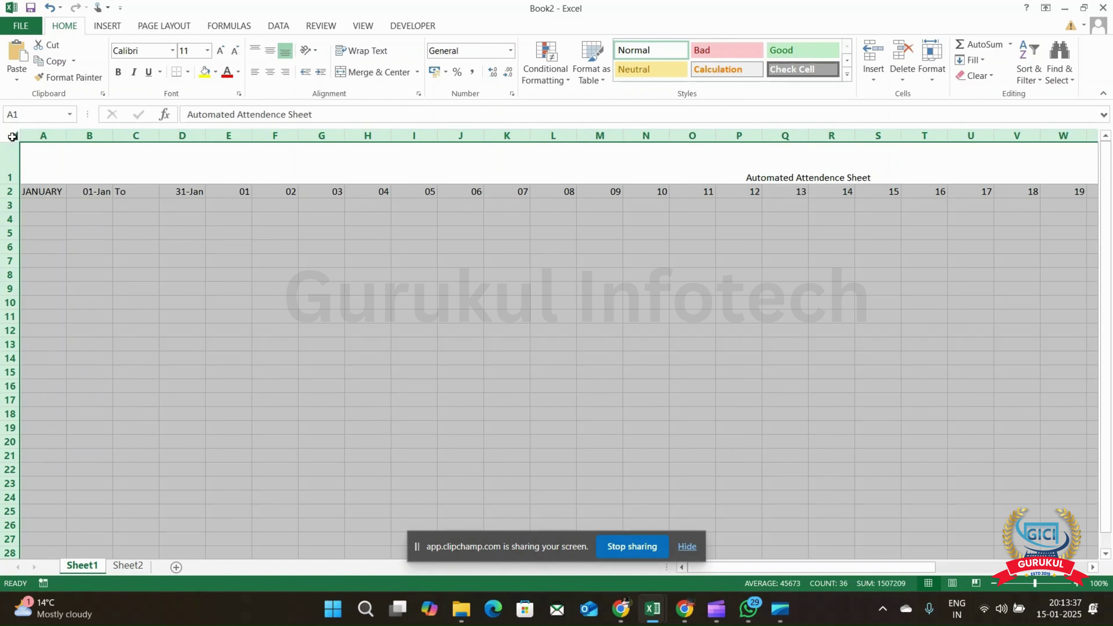
pyautogui.doubleClick(69, 134)
pyautogui.click(161, 237)
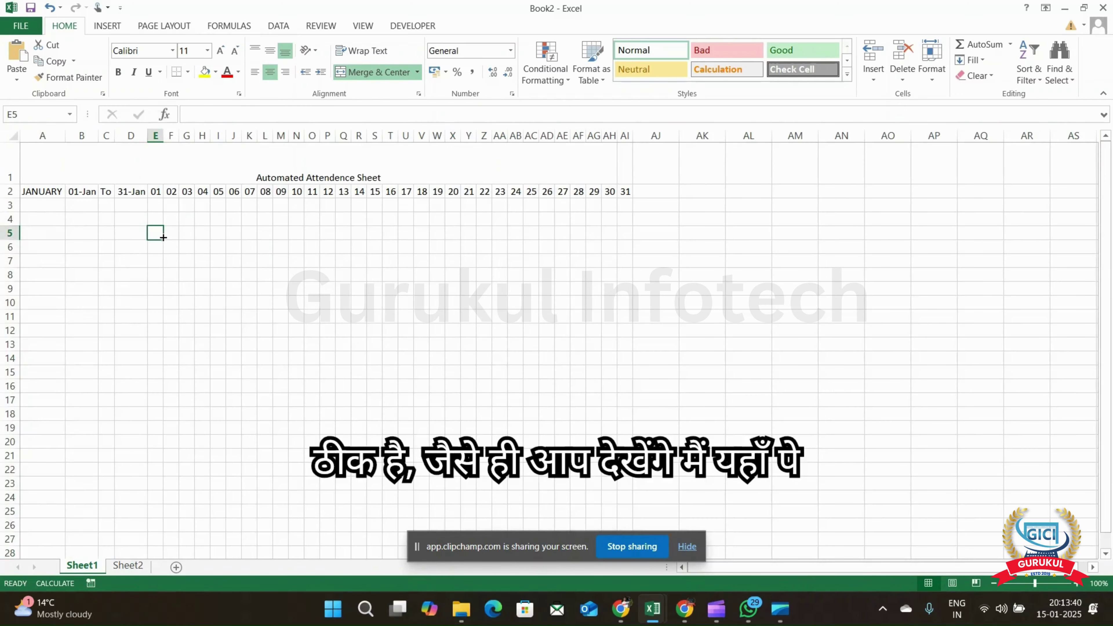
# Test the month list in cell A2 by switching it to FEBRUARY and back to JANUARY
pyautogui.click(59, 194)
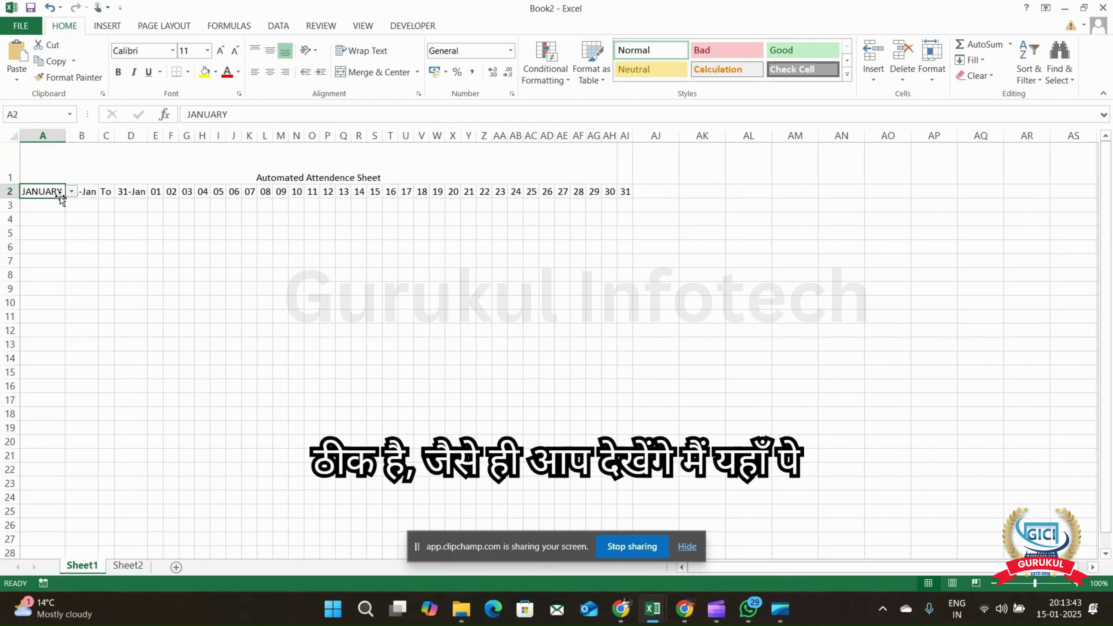
pyautogui.keyDown('ctrl'); pyautogui.scroll(3, 72, 198); pyautogui.keyUp('ctrl')
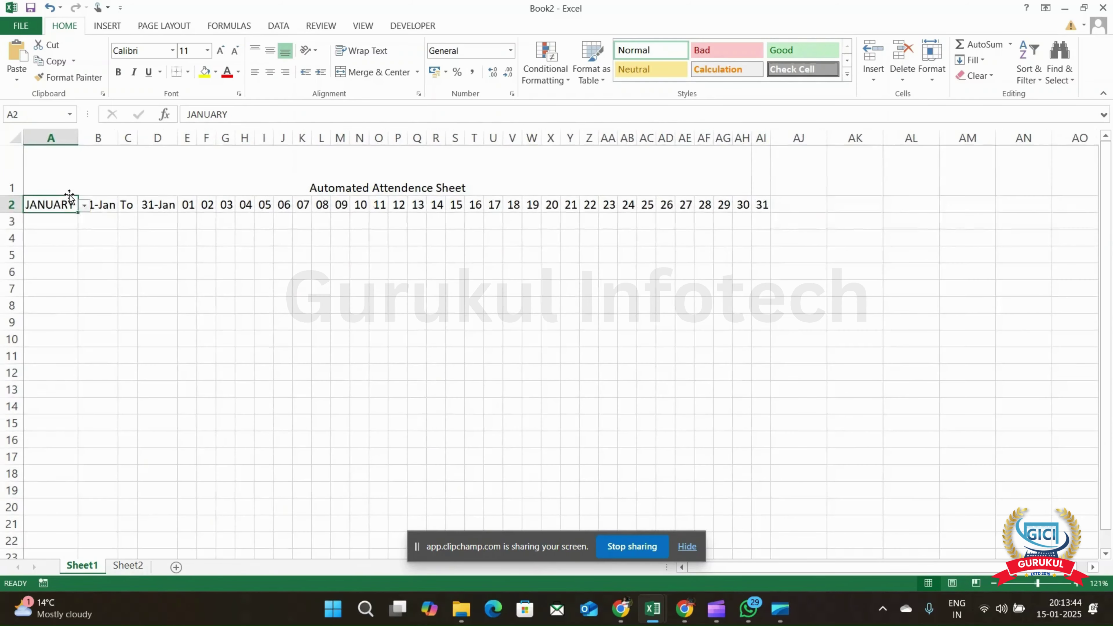
pyautogui.keyDown('ctrl'); pyautogui.scroll(2, 69, 195); pyautogui.keyUp('ctrl')
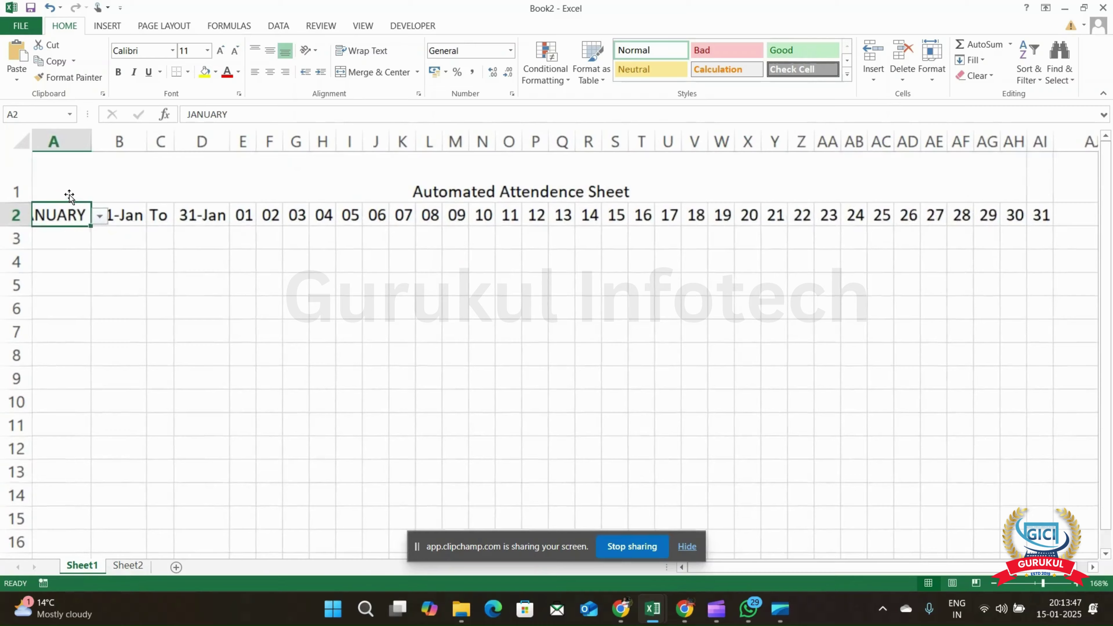
pyautogui.click(117, 241)
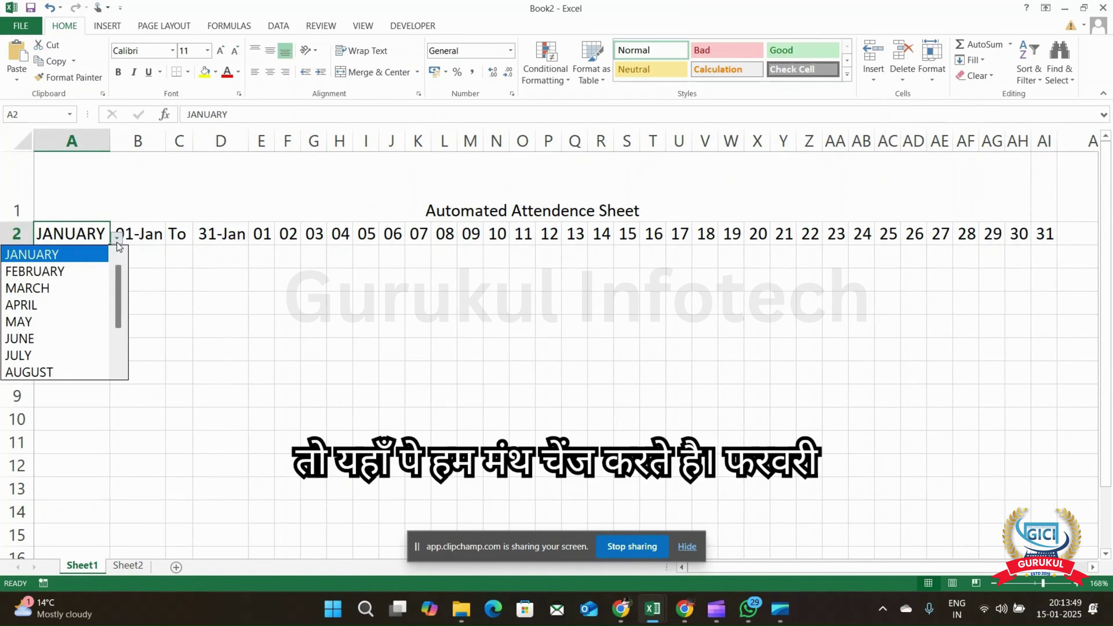
pyautogui.click(90, 272)
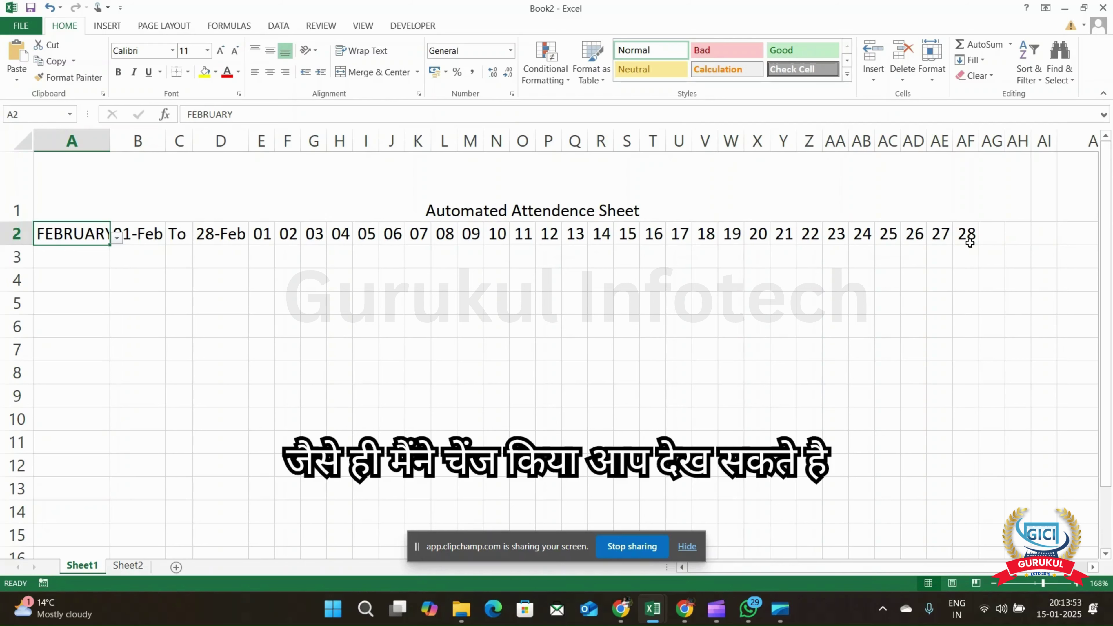
pyautogui.click(116, 238)
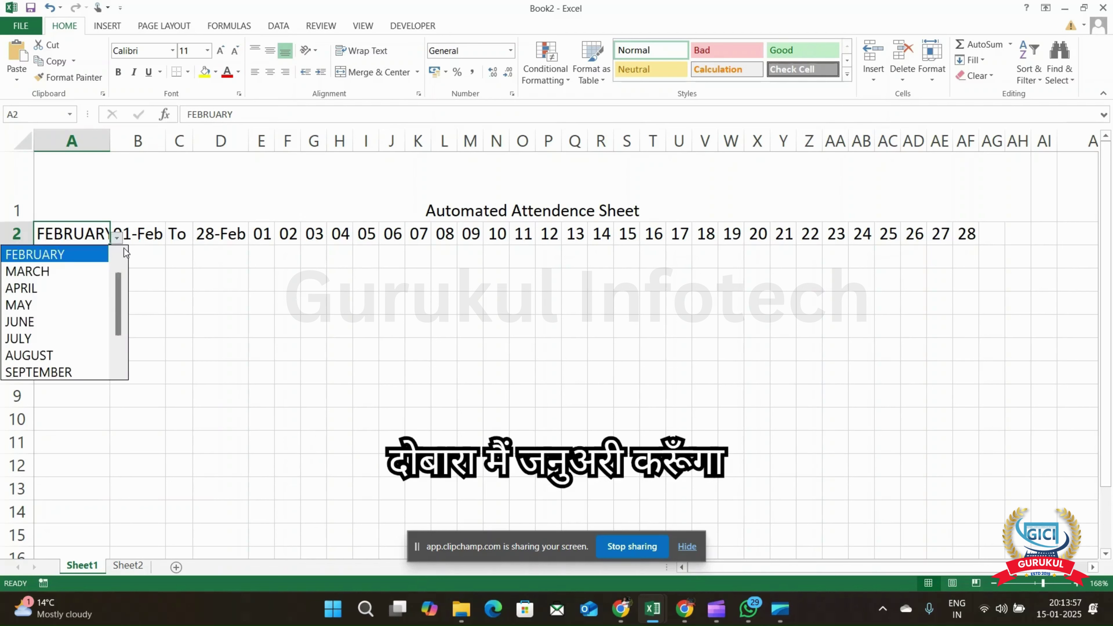
pyautogui.click(121, 249)
pyautogui.click(80, 258)
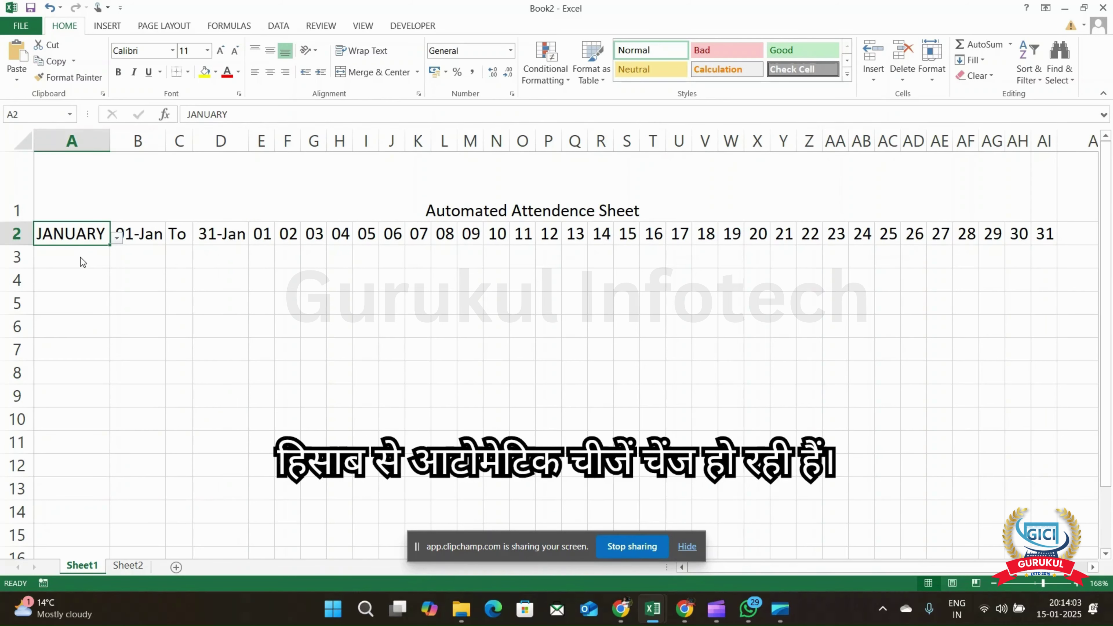
# Enter the formula =TEXT(E2,"ddd") in cell E3 to derive the weekday of the first date
pyautogui.click(267, 251)
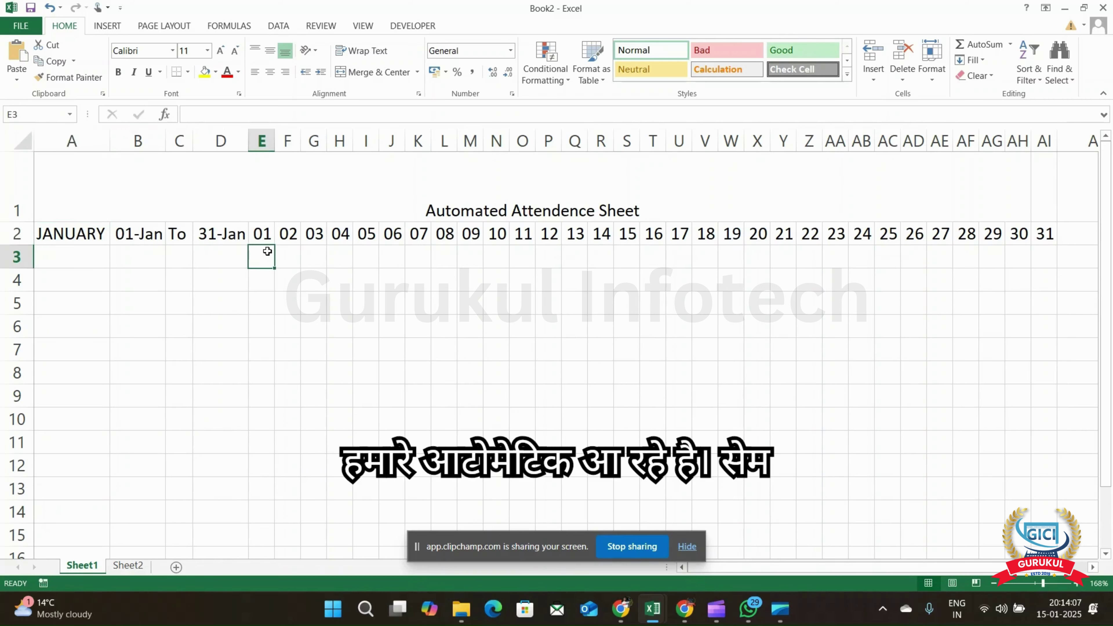
pyautogui.write('=')
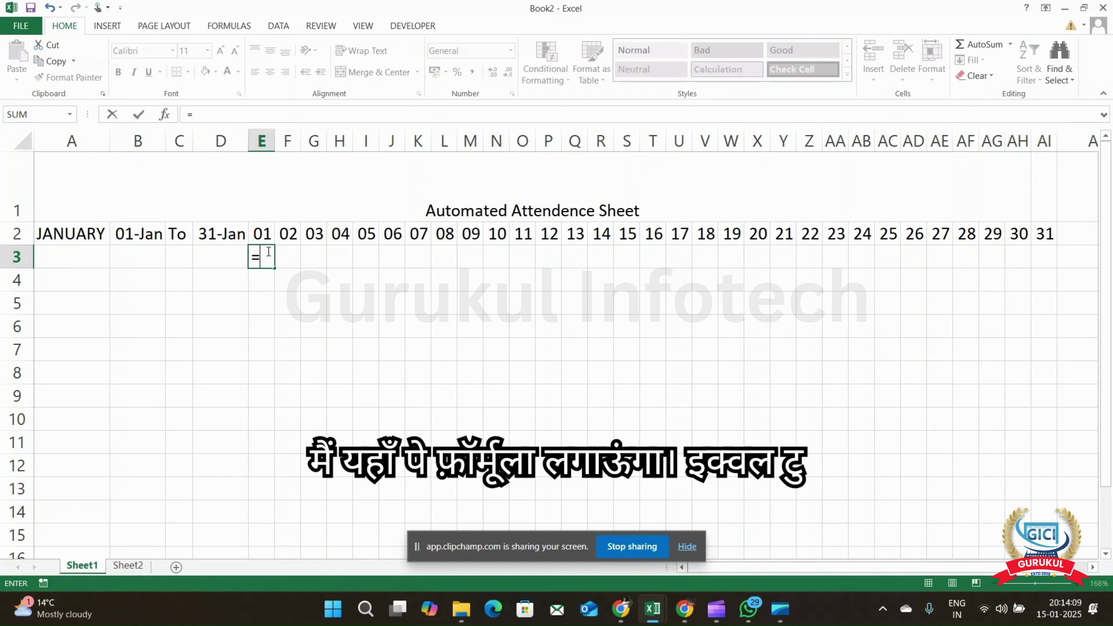
pyautogui.write('wee')
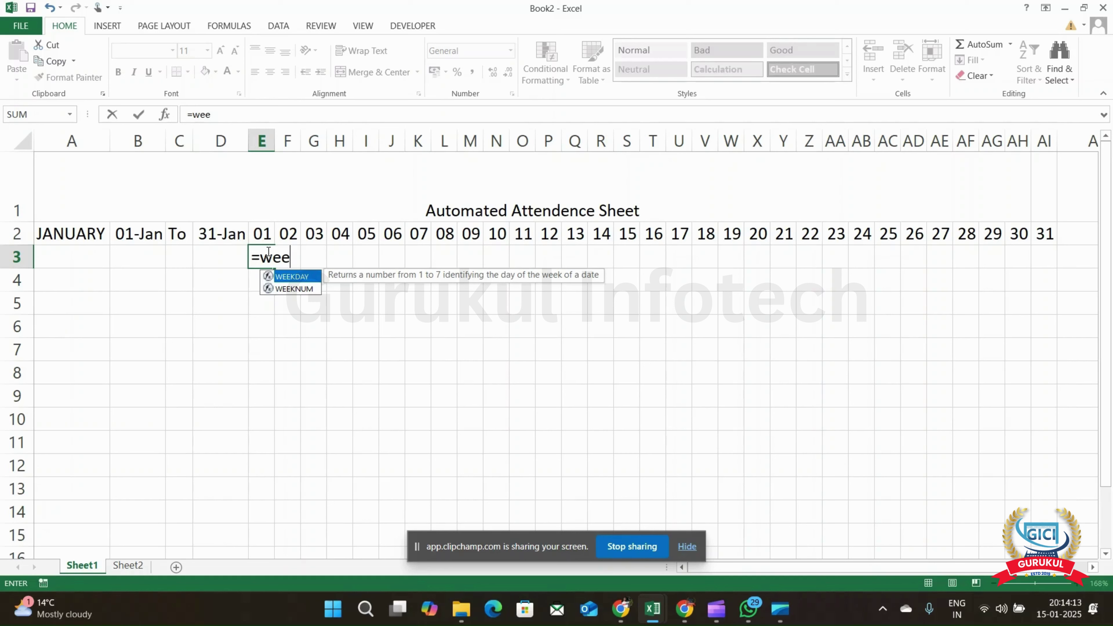
pyautogui.press('BackSpace')
pyautogui.press('BackSpace')
pyautogui.press('BackSpace')
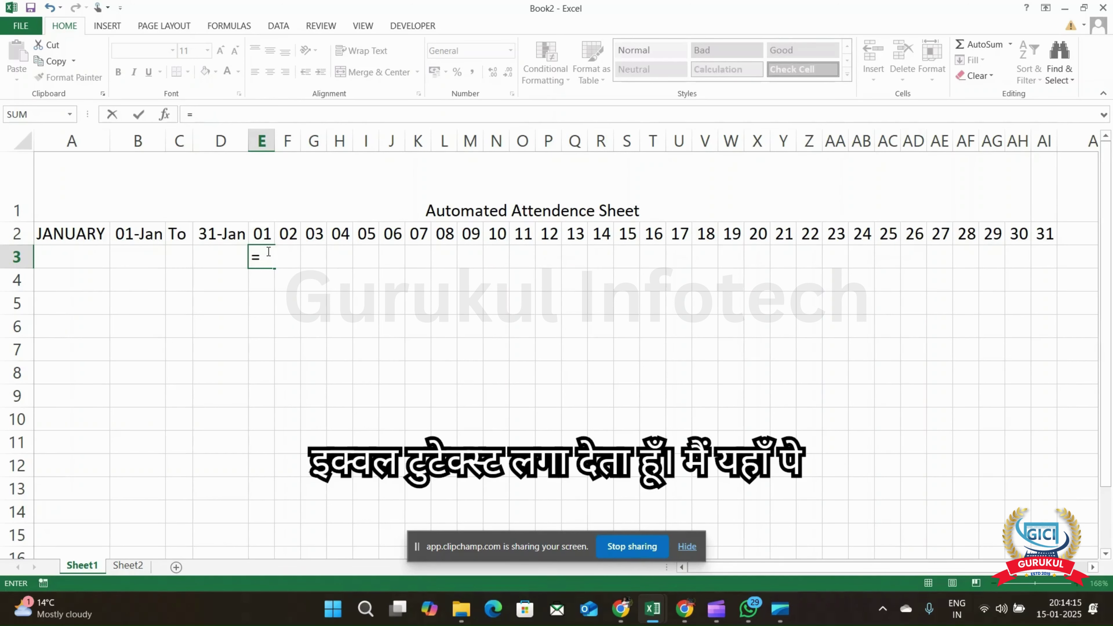
pyautogui.write('te')
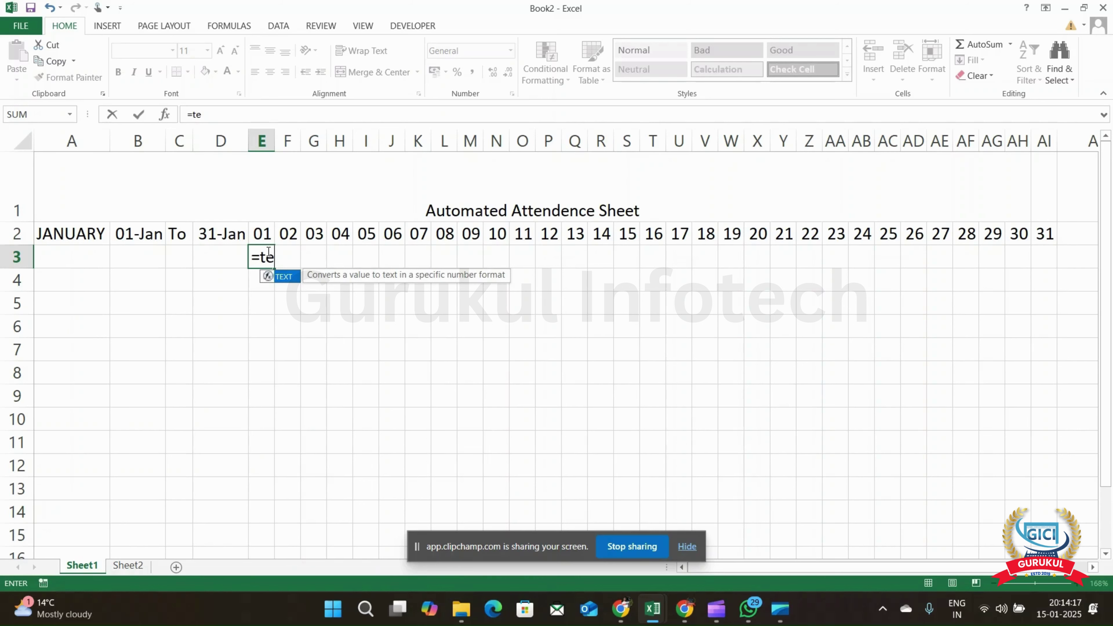
pyautogui.press('Tab')
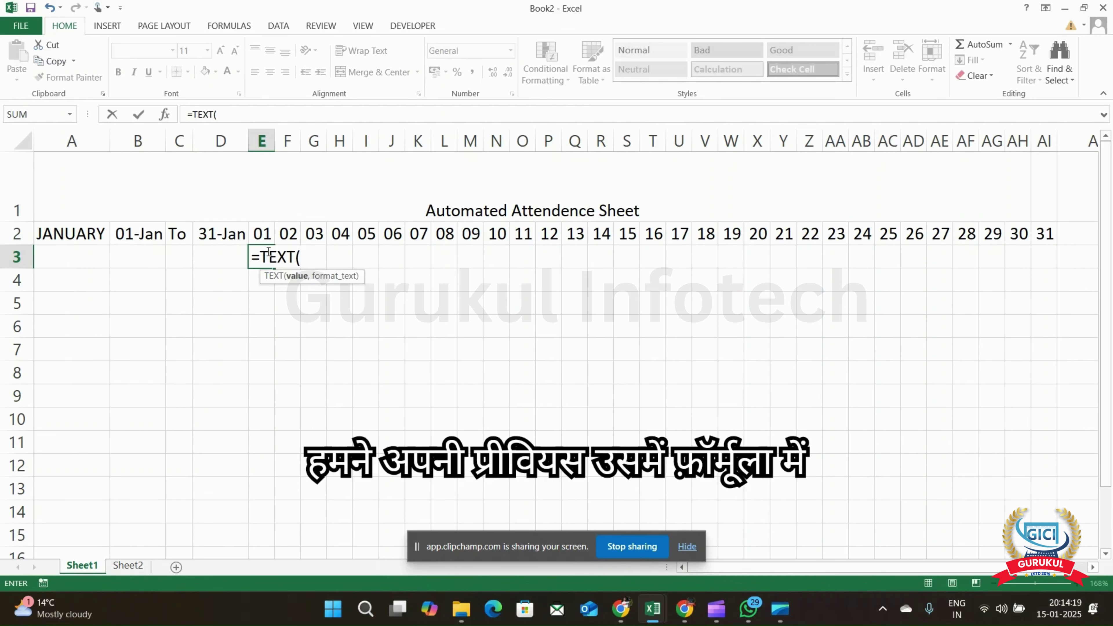
pyautogui.click(266, 232)
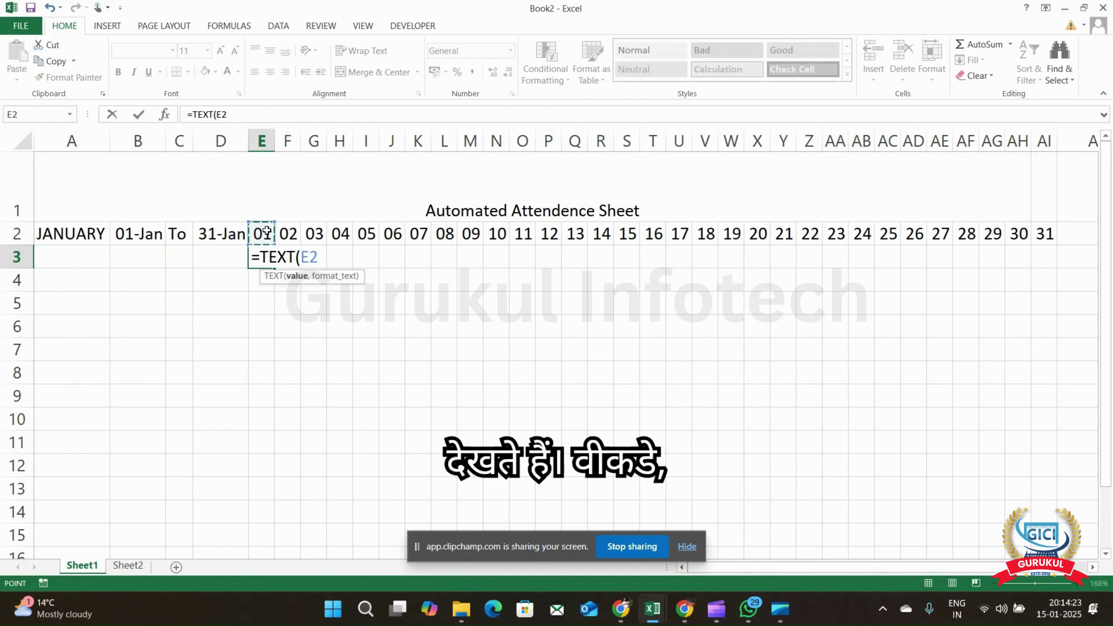
pyautogui.write(',"ddd')
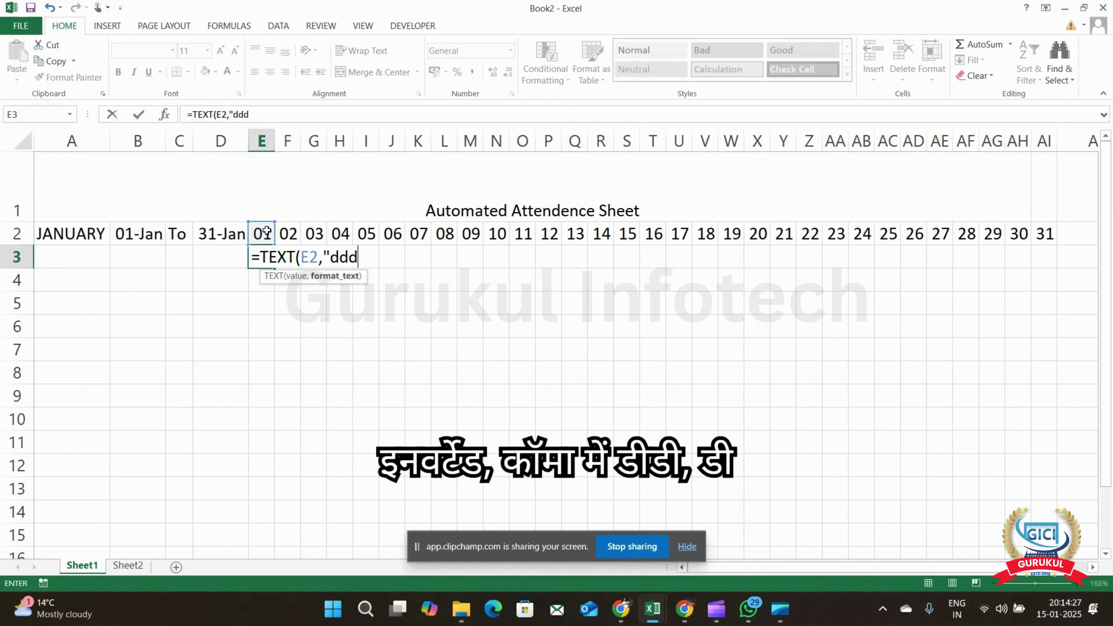
pyautogui.write('"')
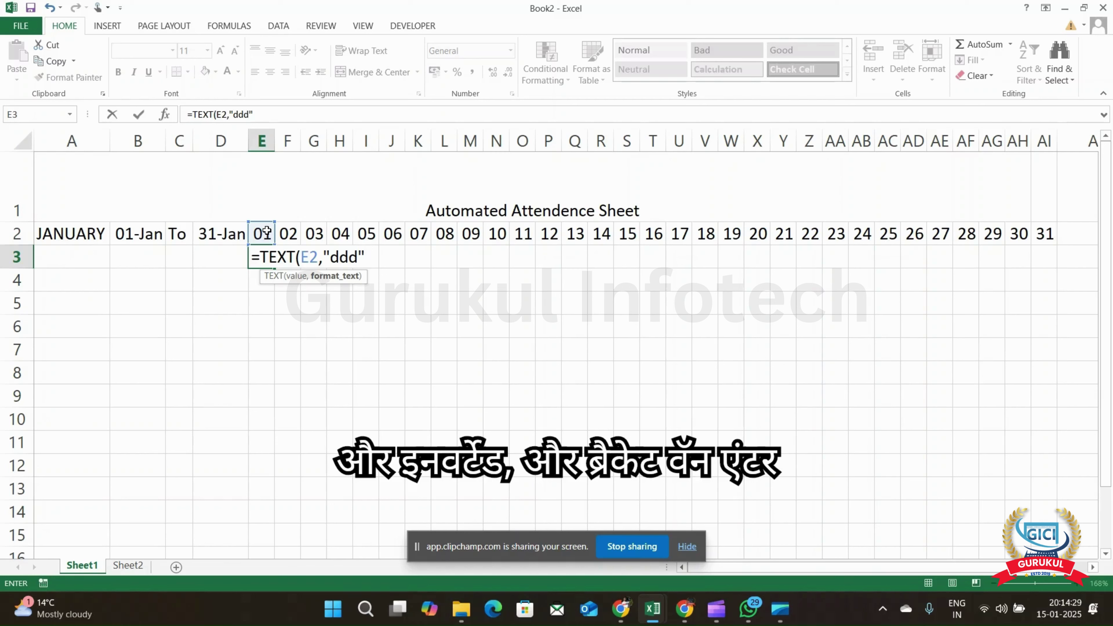
pyautogui.write(')')
pyautogui.press('Return')
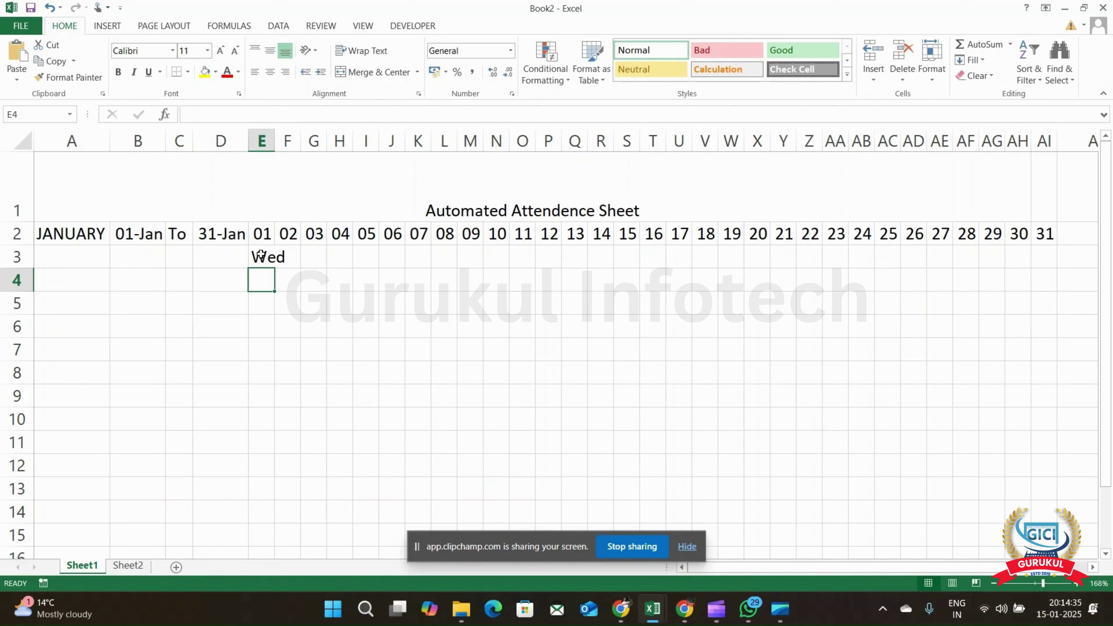
# Fill the weekday formula from E3 across row 3 through AI3, under every date of the month
pyautogui.click(261, 256)
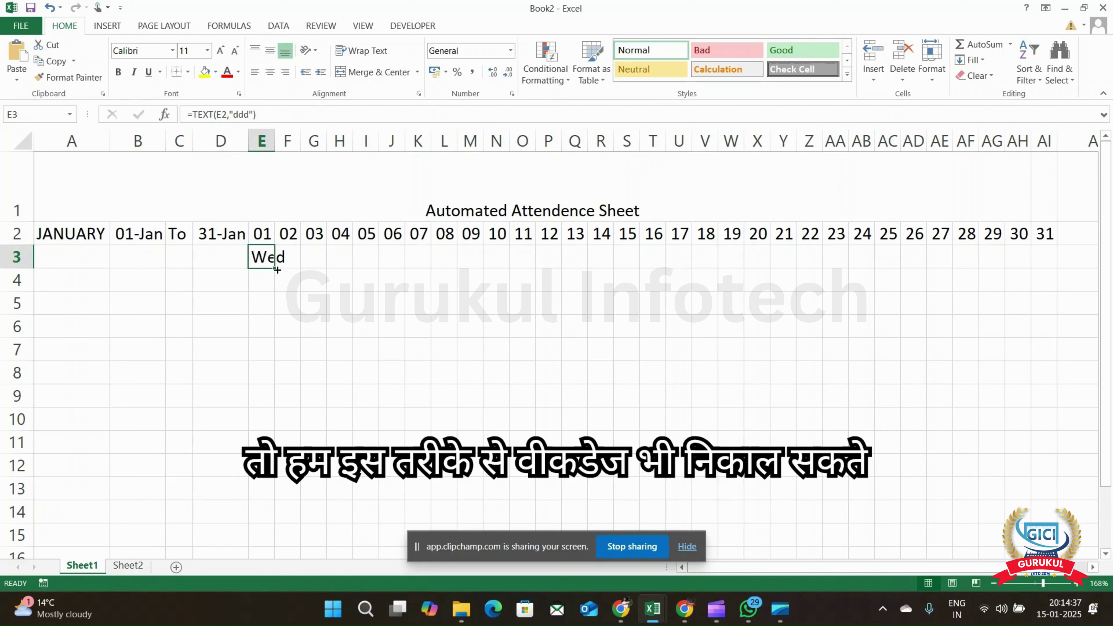
pyautogui.moveTo(277, 270); pyautogui.dragTo(1050, 289)
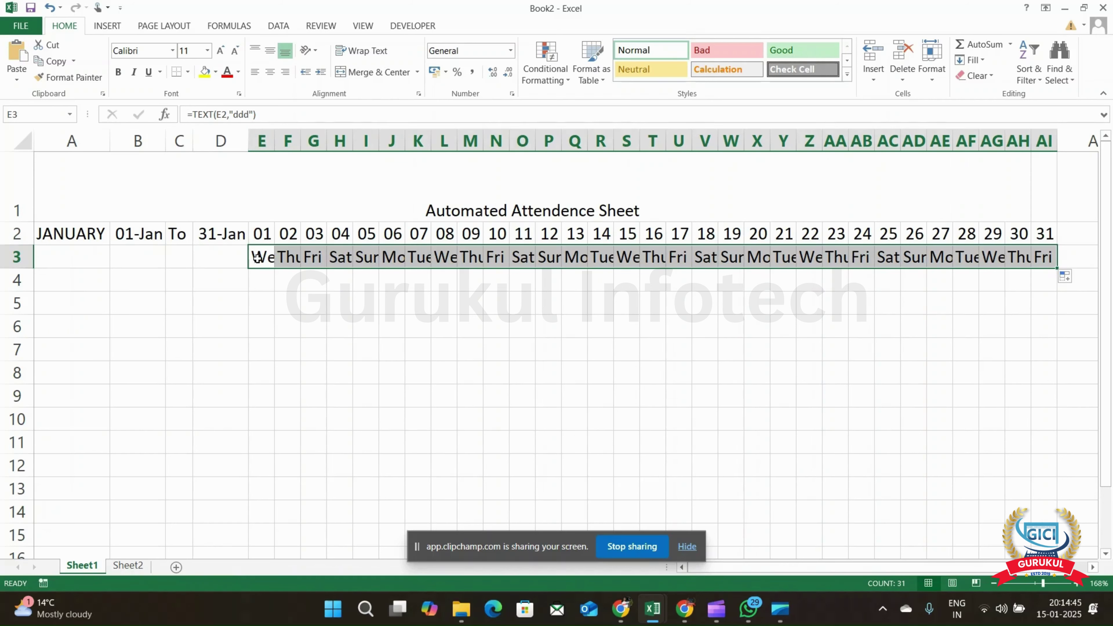
pyautogui.click(227, 256)
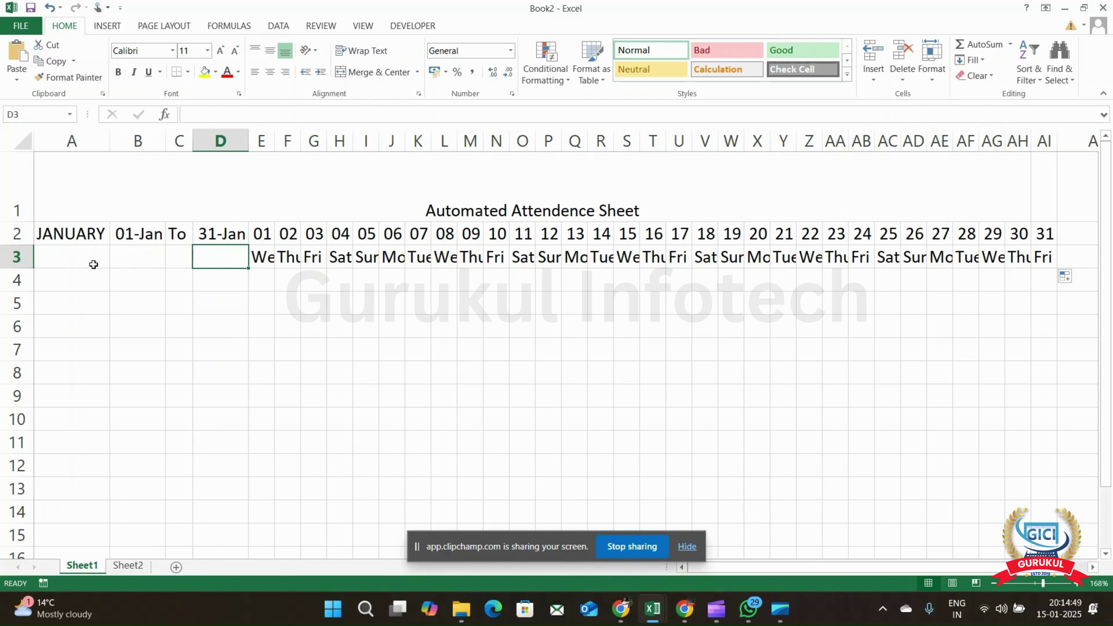
# Enter the heading "ID No." in cell A3
pyautogui.click(89, 256)
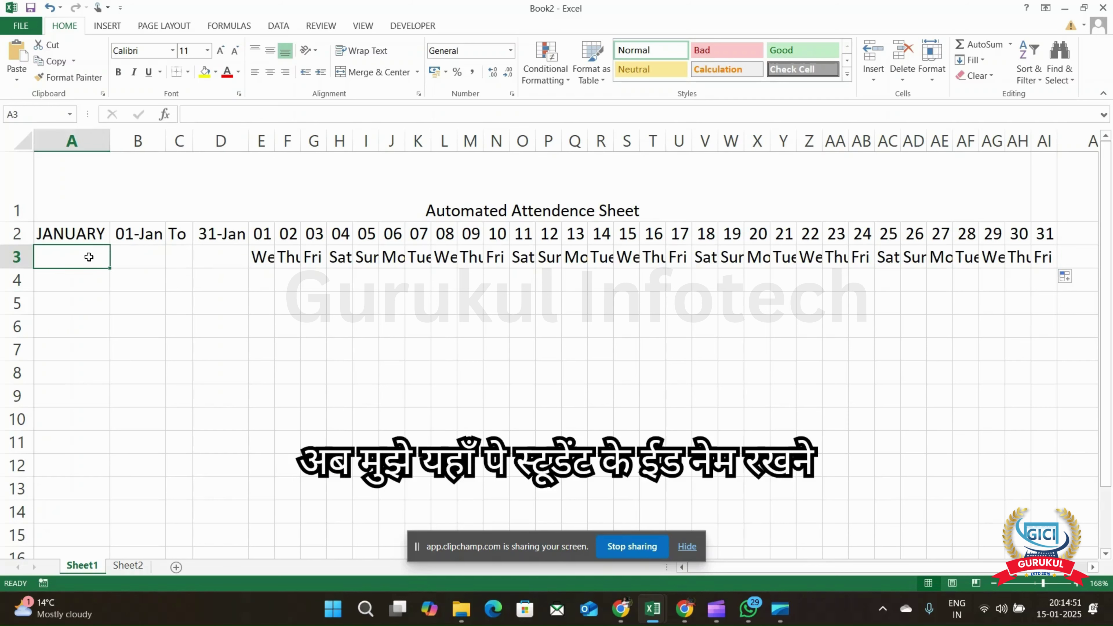
pyautogui.write('Id')
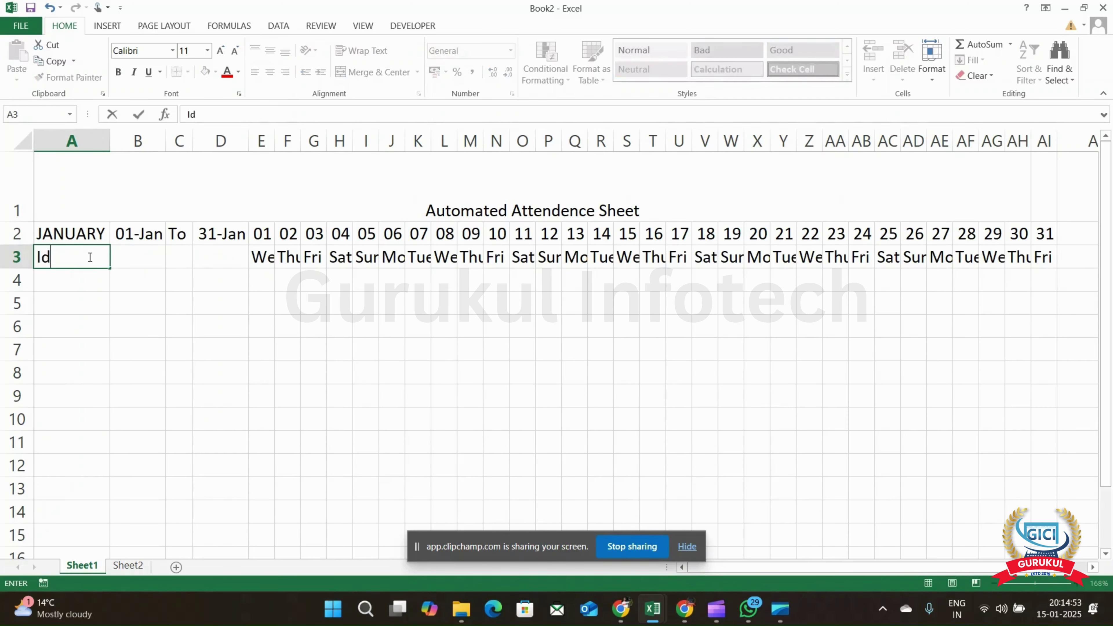
pyautogui.press('BackSpace')
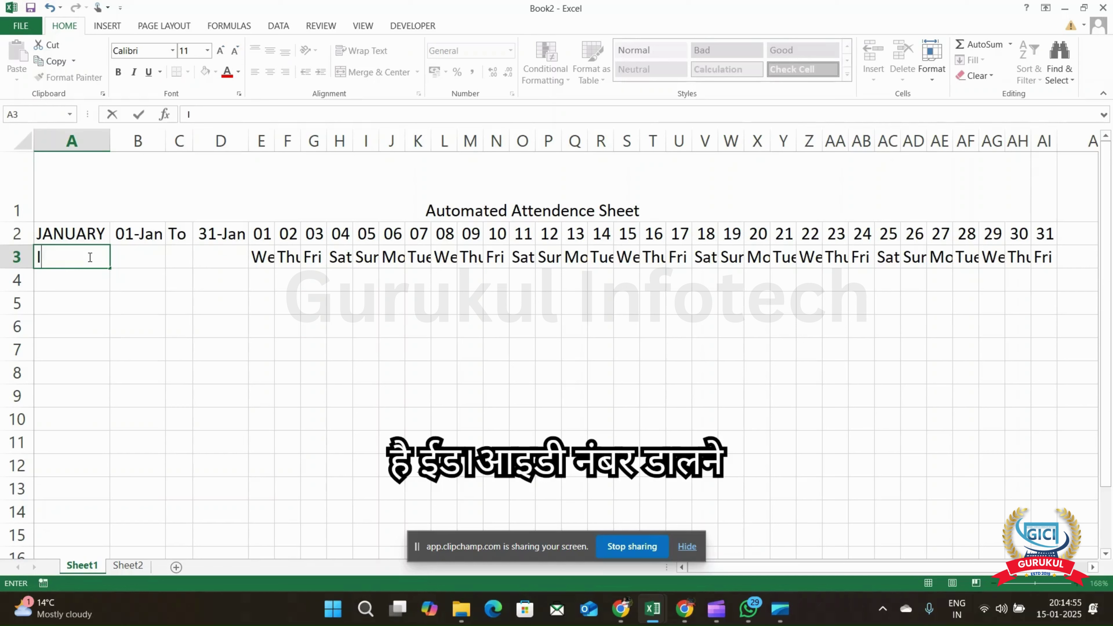
pyautogui.write('D No')
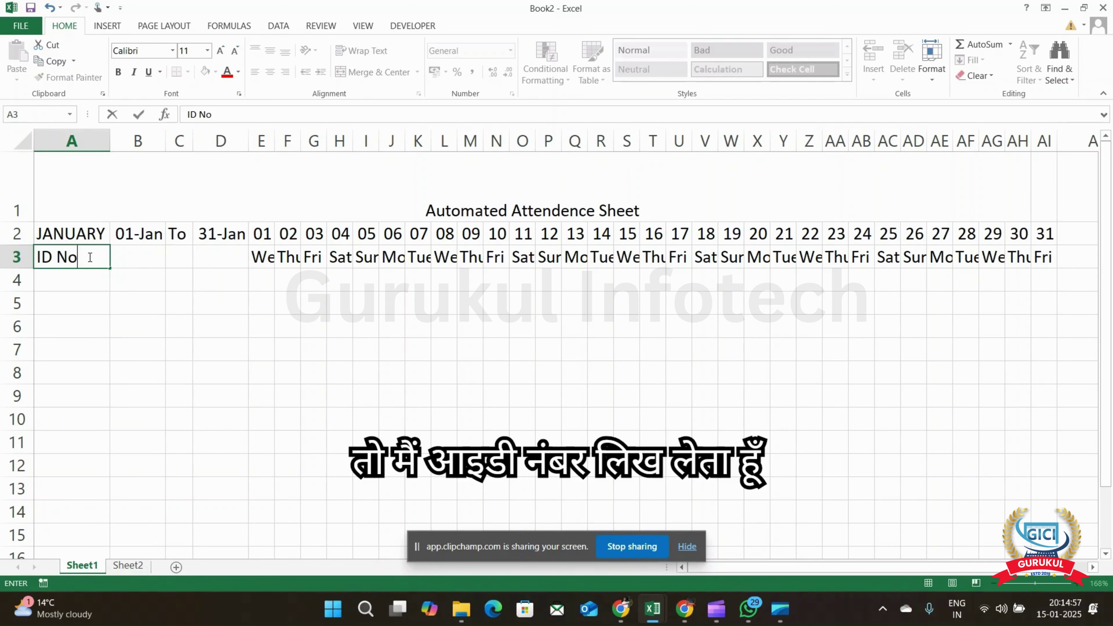
pyautogui.write('.')
pyautogui.press('Tab')
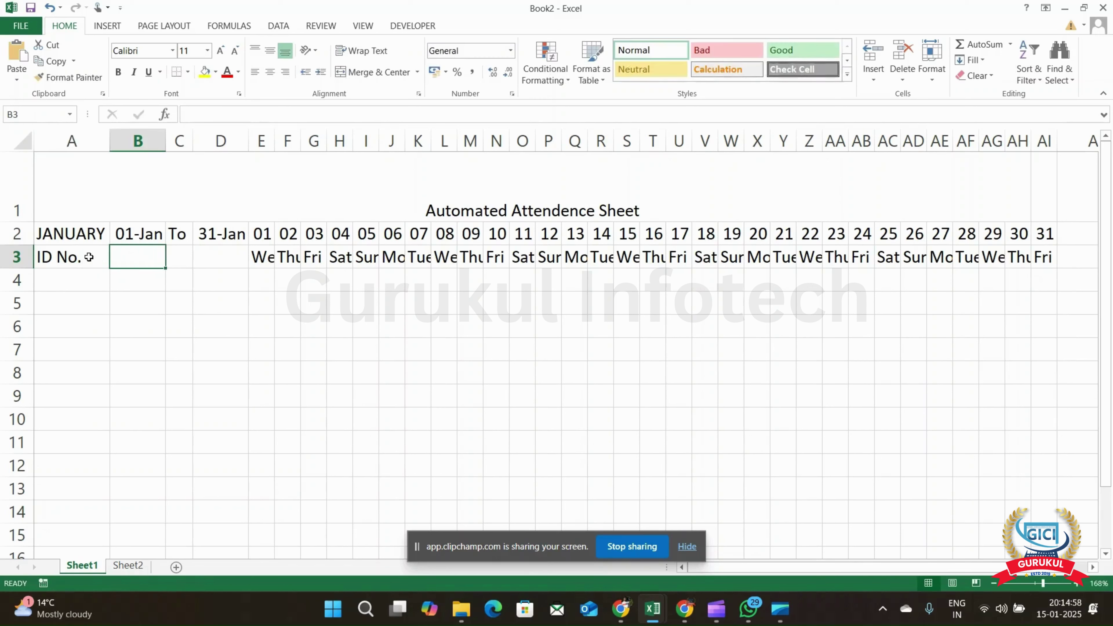
# Enter the heading "Student's Name" in cell B3
pyautogui.write('Stu')
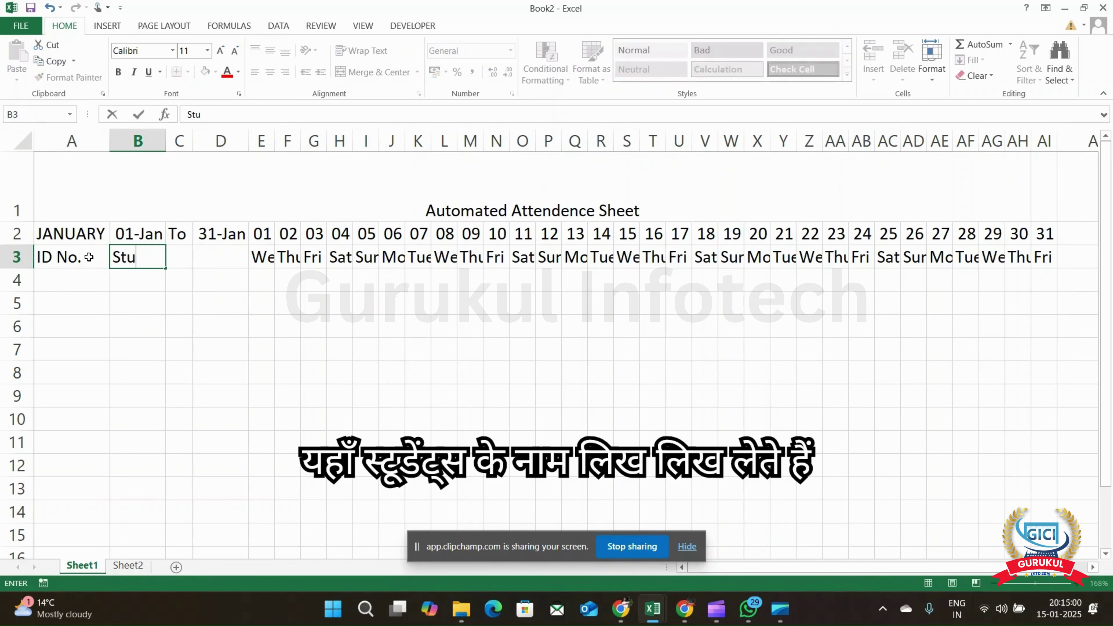
pyautogui.write('dr')
pyautogui.press('BackSpace')
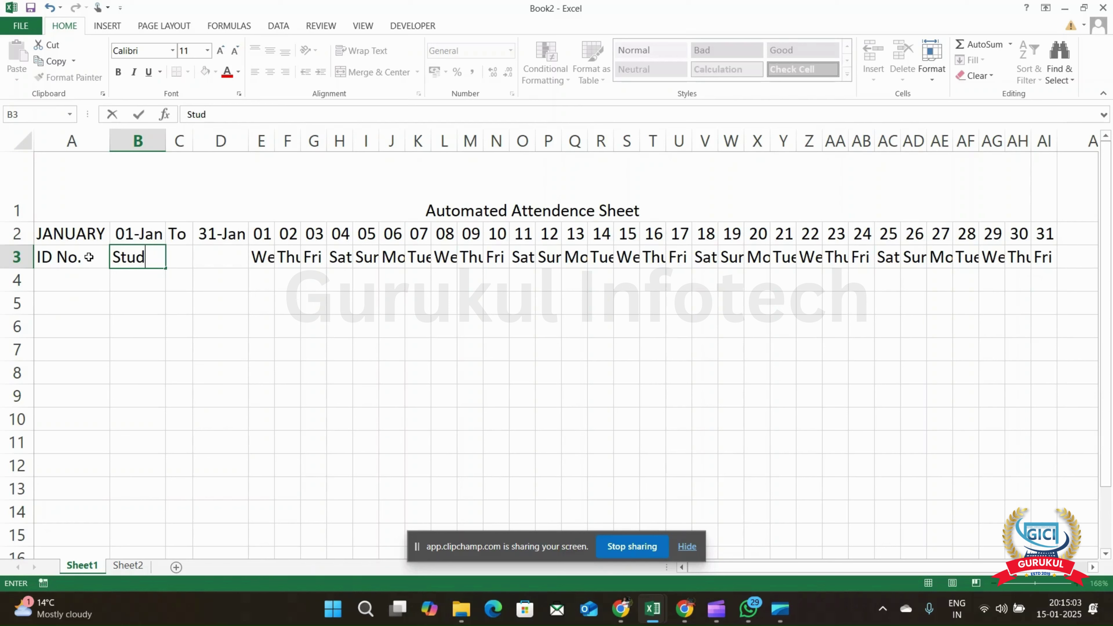
pyautogui.write("ent's Na")
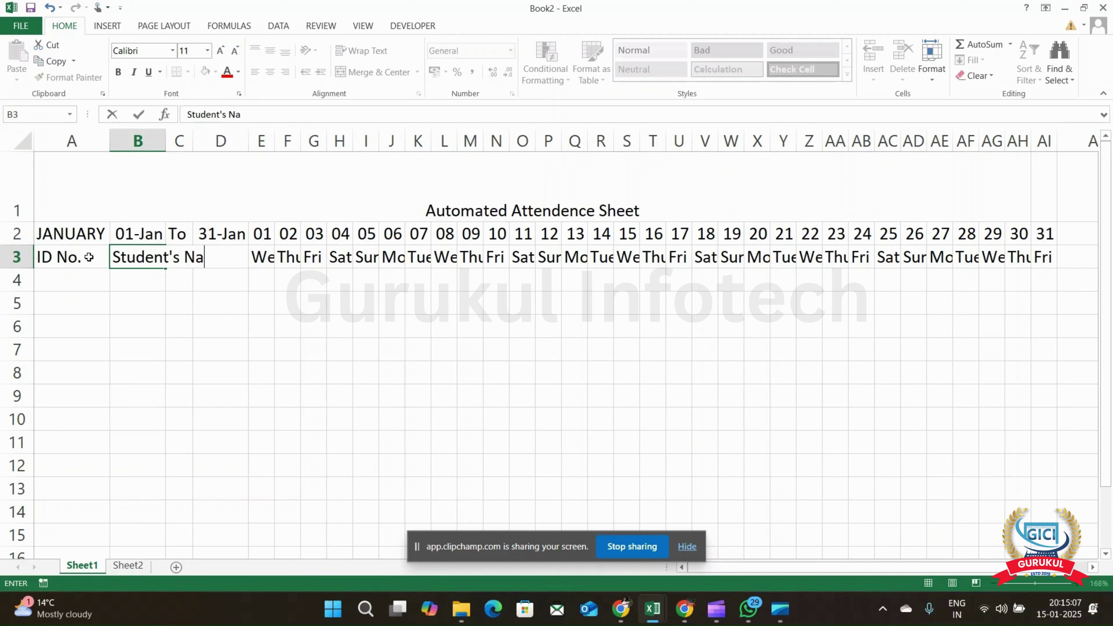
pyautogui.write('me')
pyautogui.press('Tab')
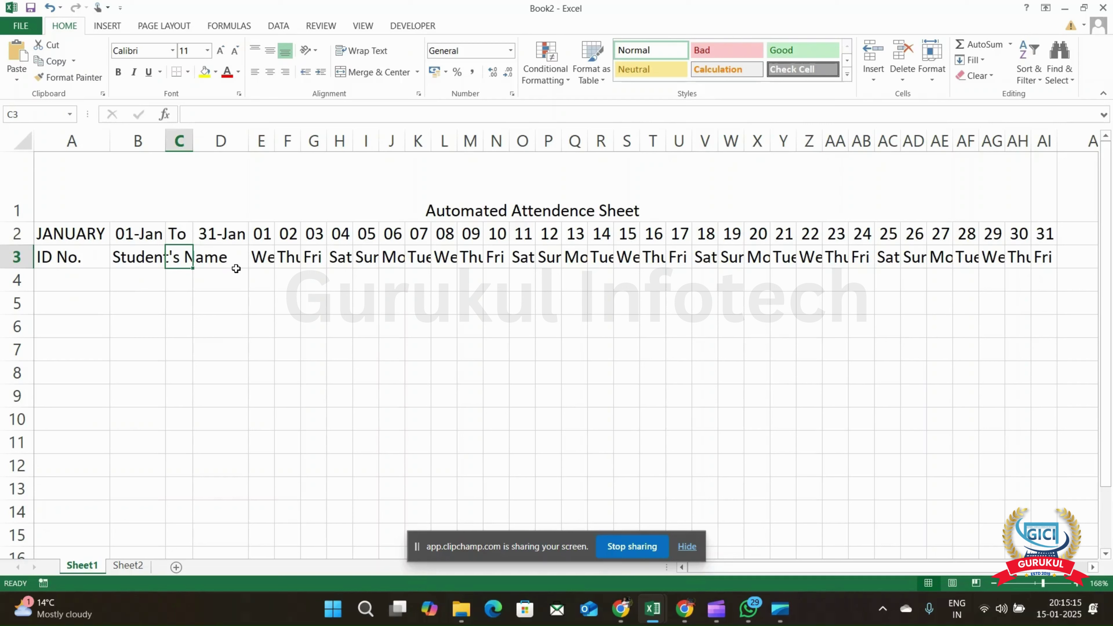
# Enter the heading "Class" in cell D3, checking the column layout in the CALENDER workbook as a reference
pyautogui.click(217, 262)
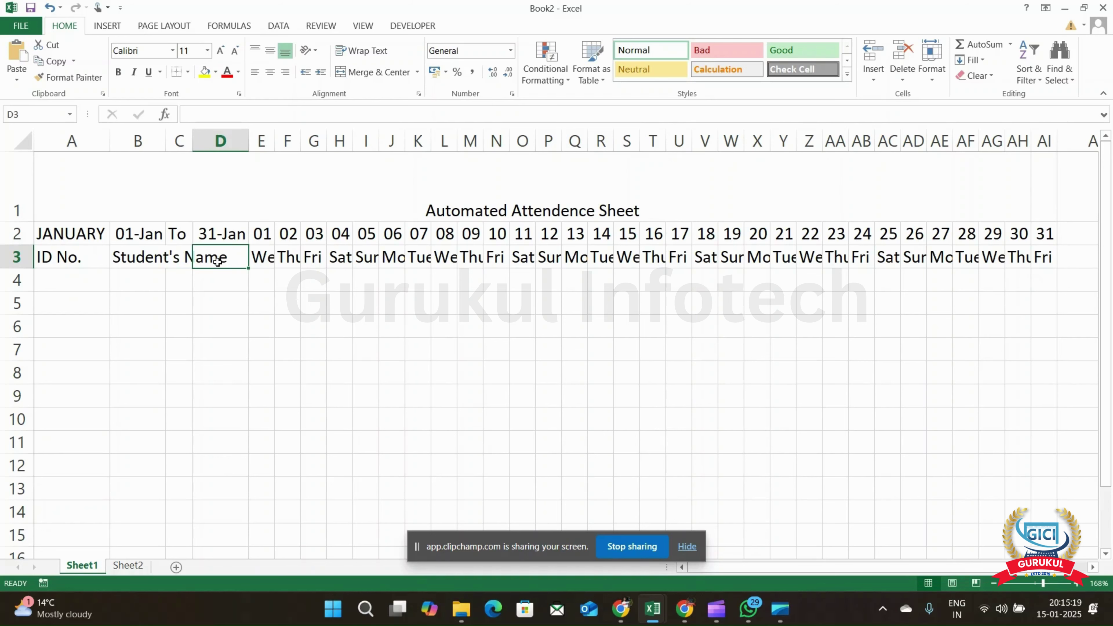
pyautogui.hotkey('alt', 'Tab')
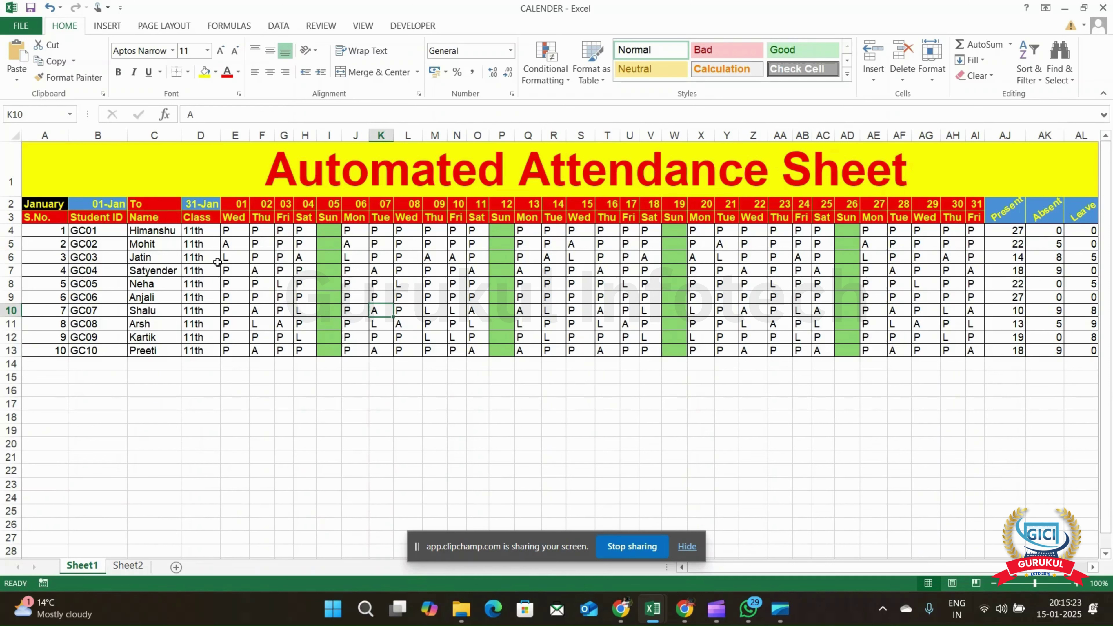
pyautogui.hotkey('alt', 'Tab')
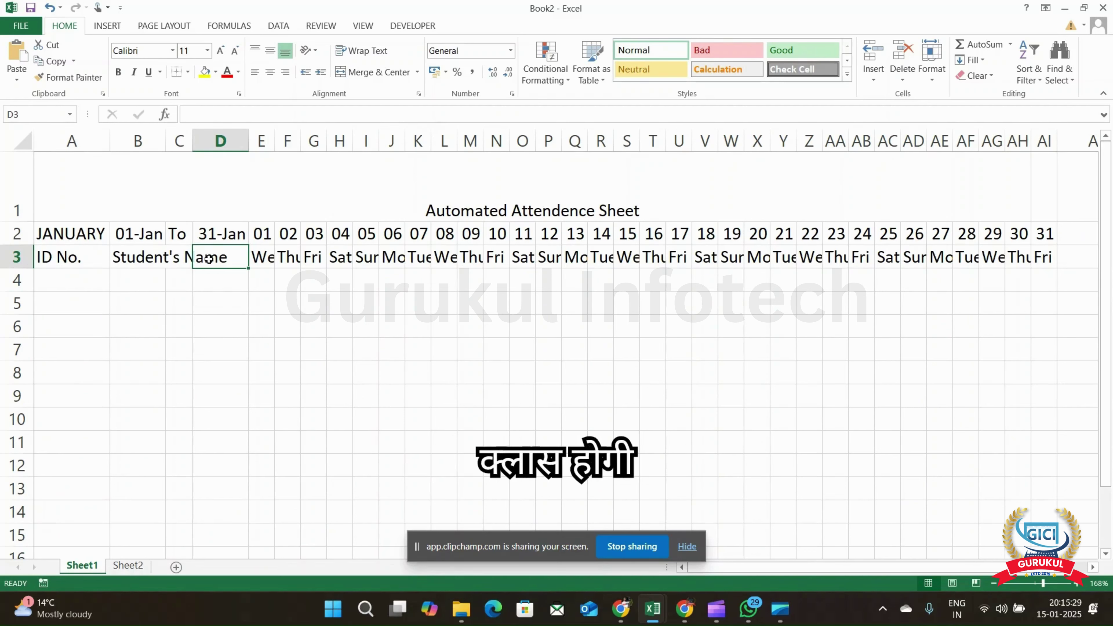
pyautogui.write('Clas')
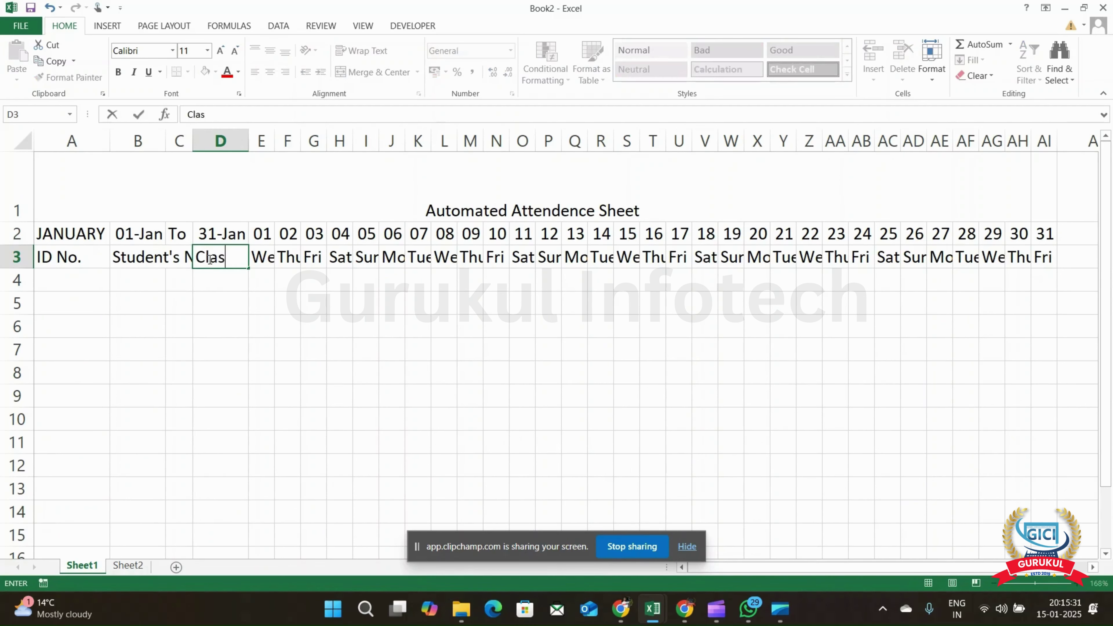
pyautogui.write('s')
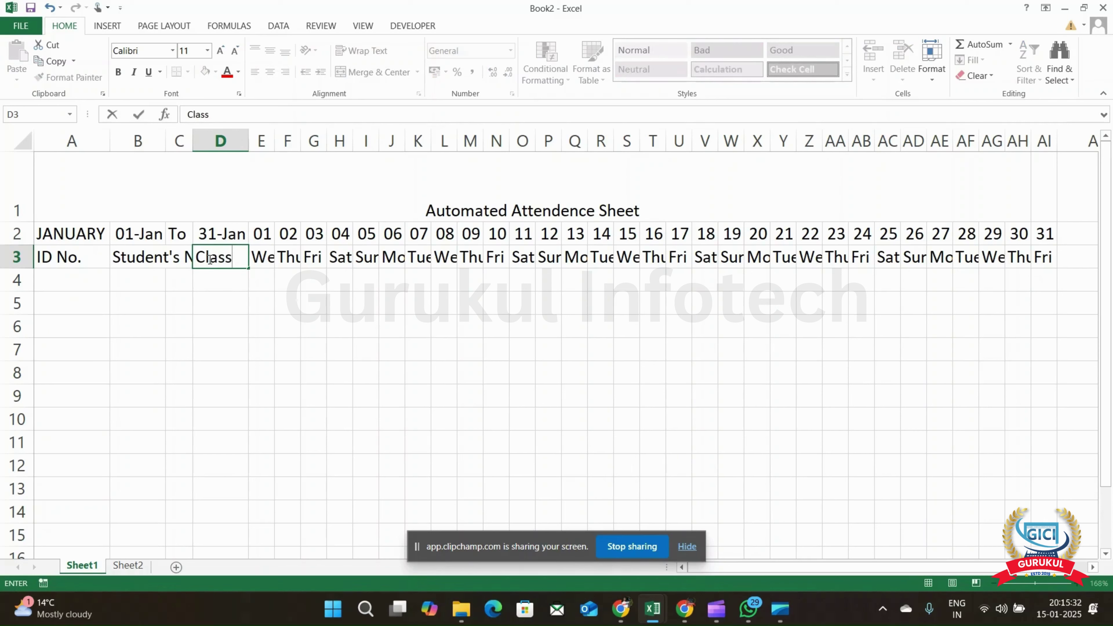
pyautogui.click(140, 282)
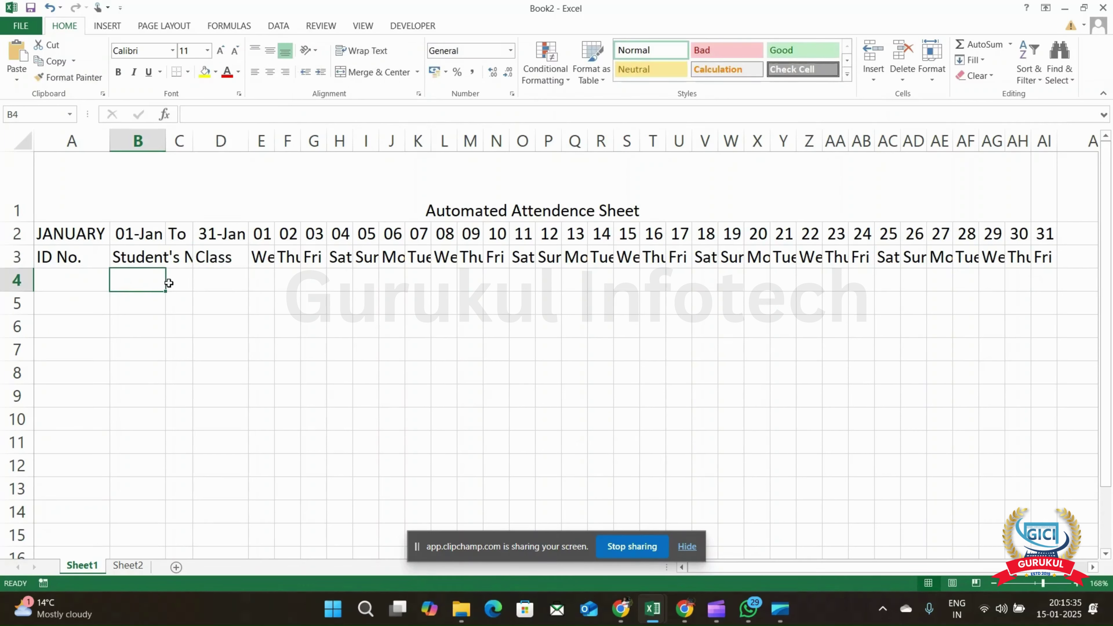
pyautogui.click(177, 259)
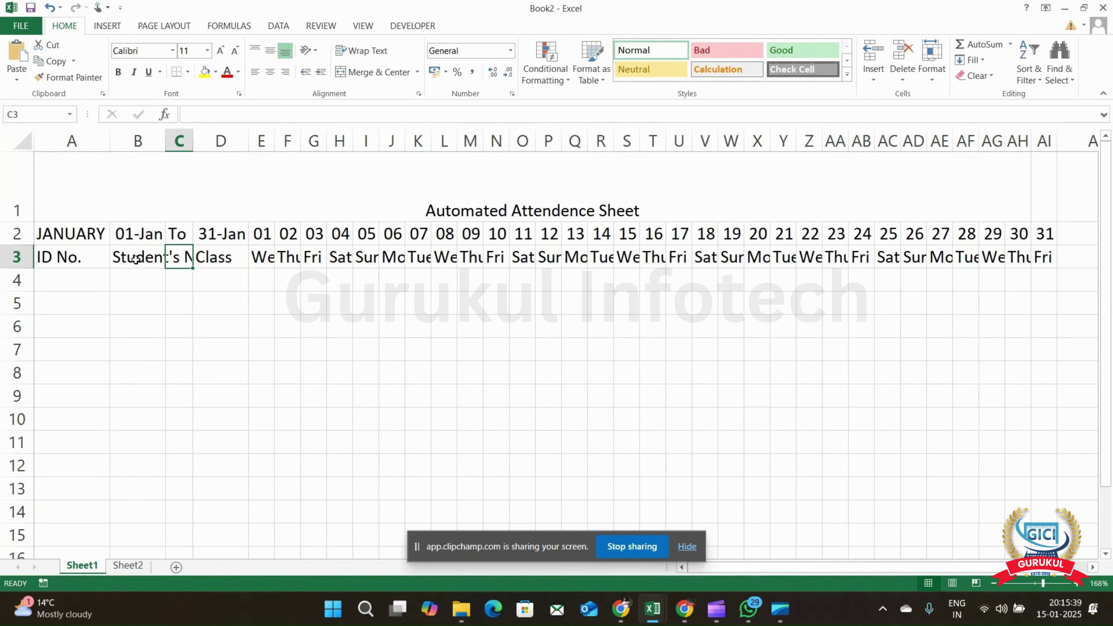
pyautogui.moveTo(136, 258); pyautogui.dragTo(177, 259)
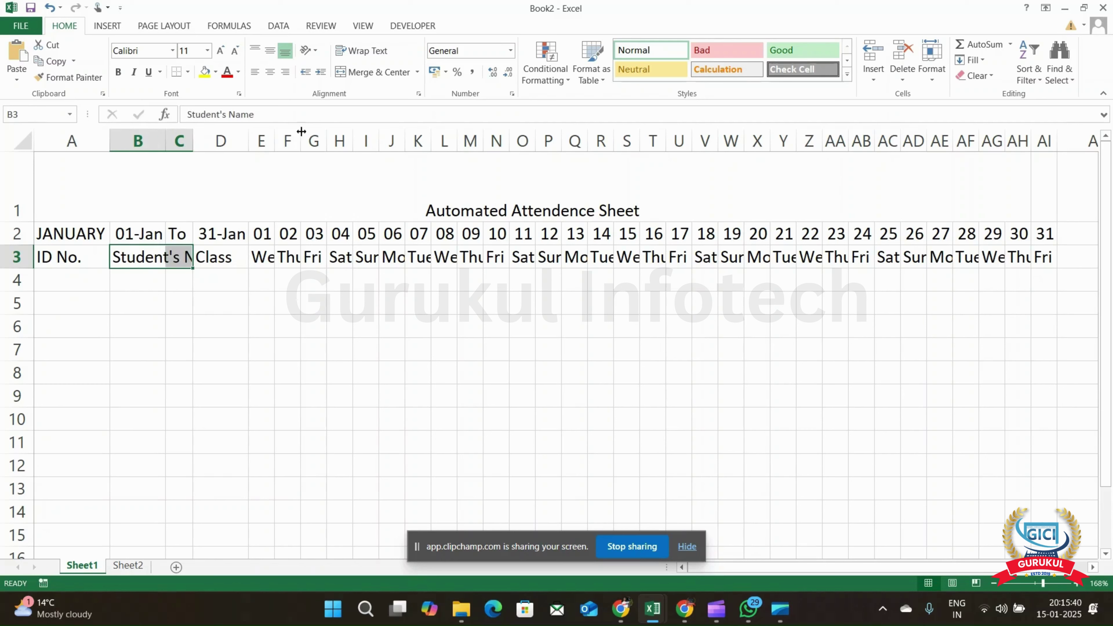
pyautogui.click(380, 74)
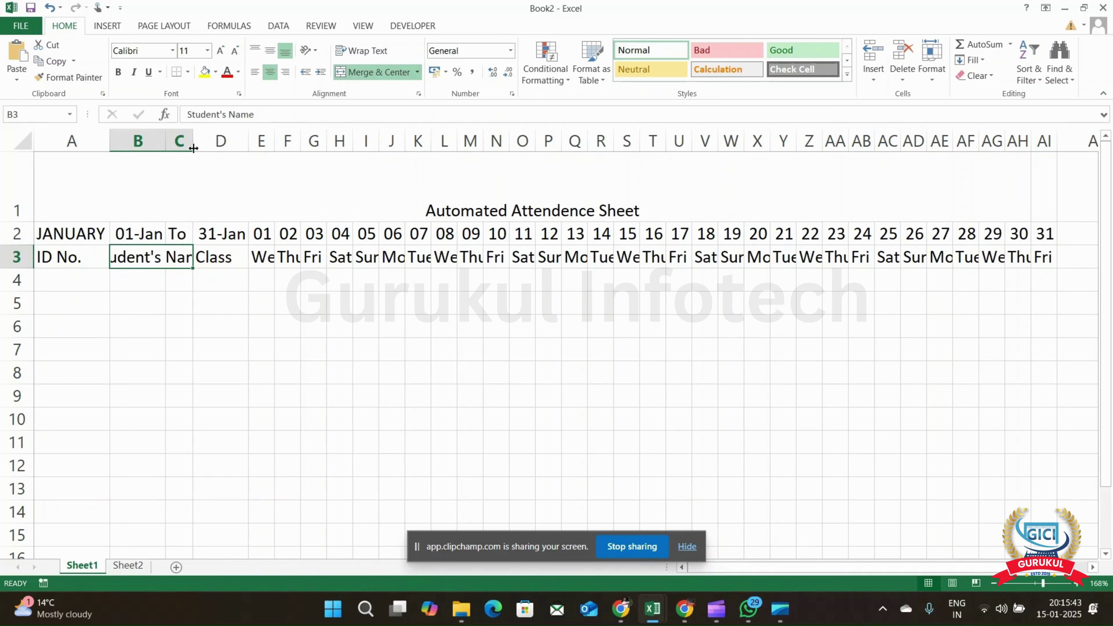
pyautogui.click(24, 141)
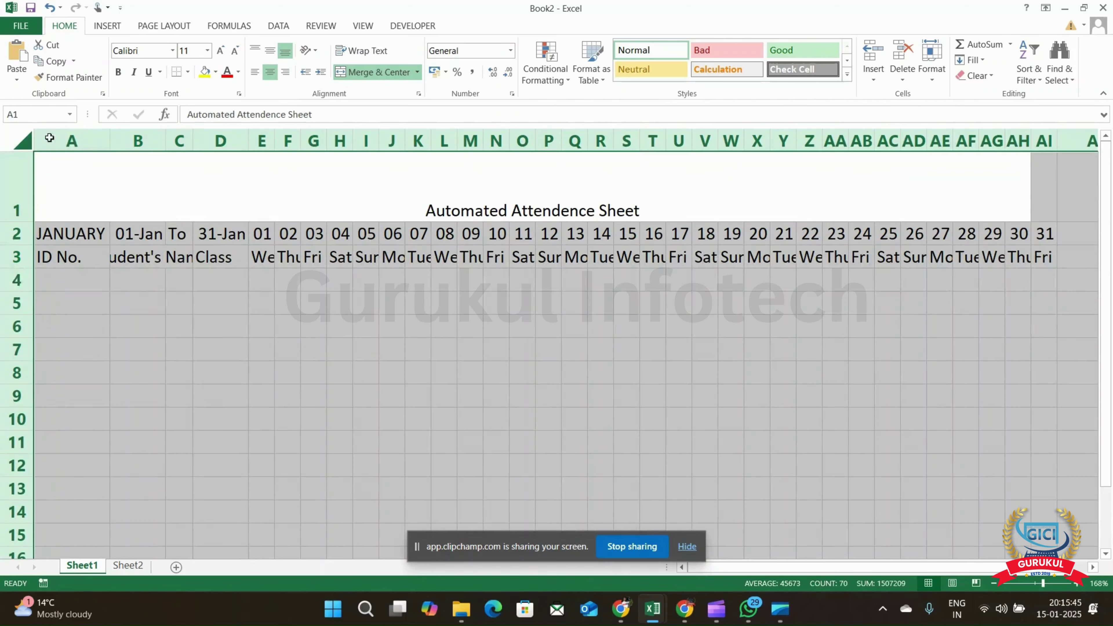
pyautogui.doubleClick(108, 140)
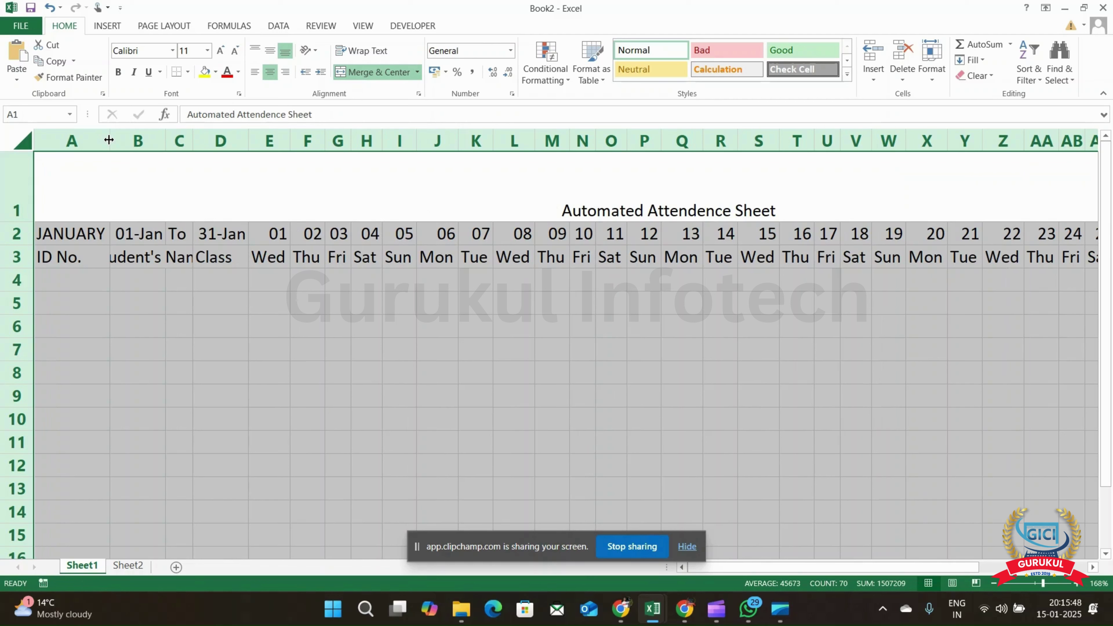
pyautogui.doubleClick(187, 143)
pyautogui.click(149, 350)
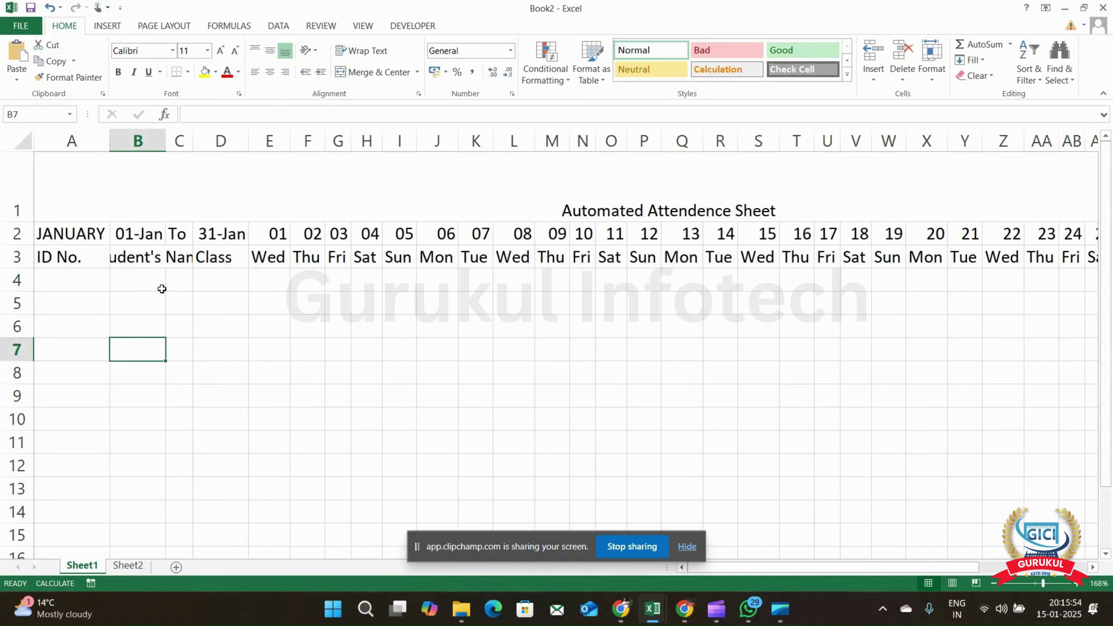
pyautogui.hotkey('ctrl', 'a')
pyautogui.click(158, 255)
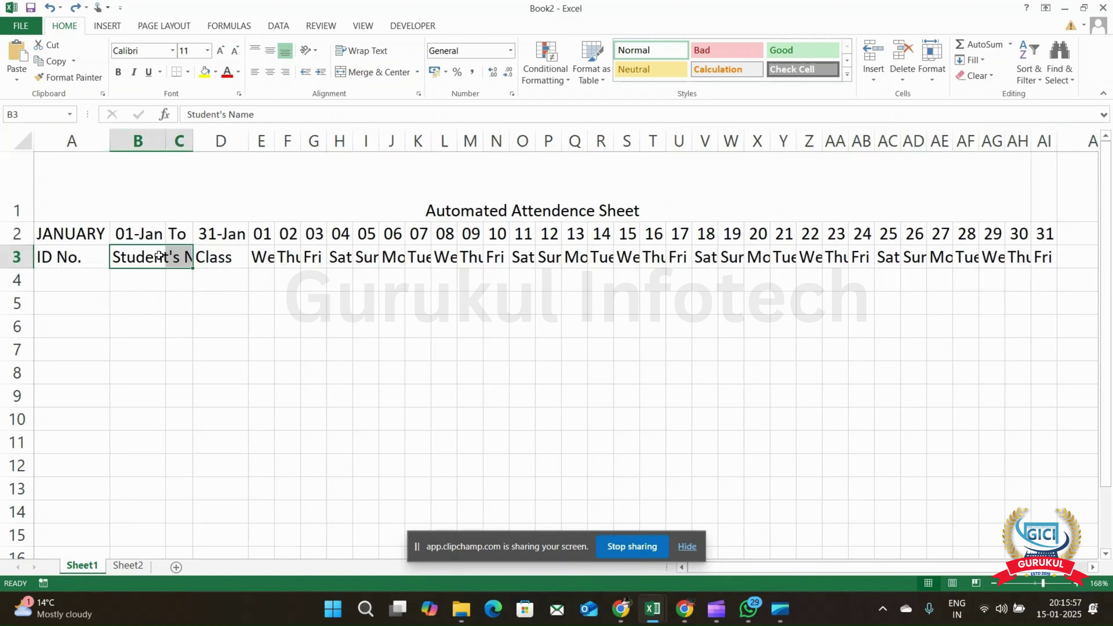
# Autofit the width of all columns in the sheet so the row 3 headings and weekdays fit
pyautogui.click(158, 256)
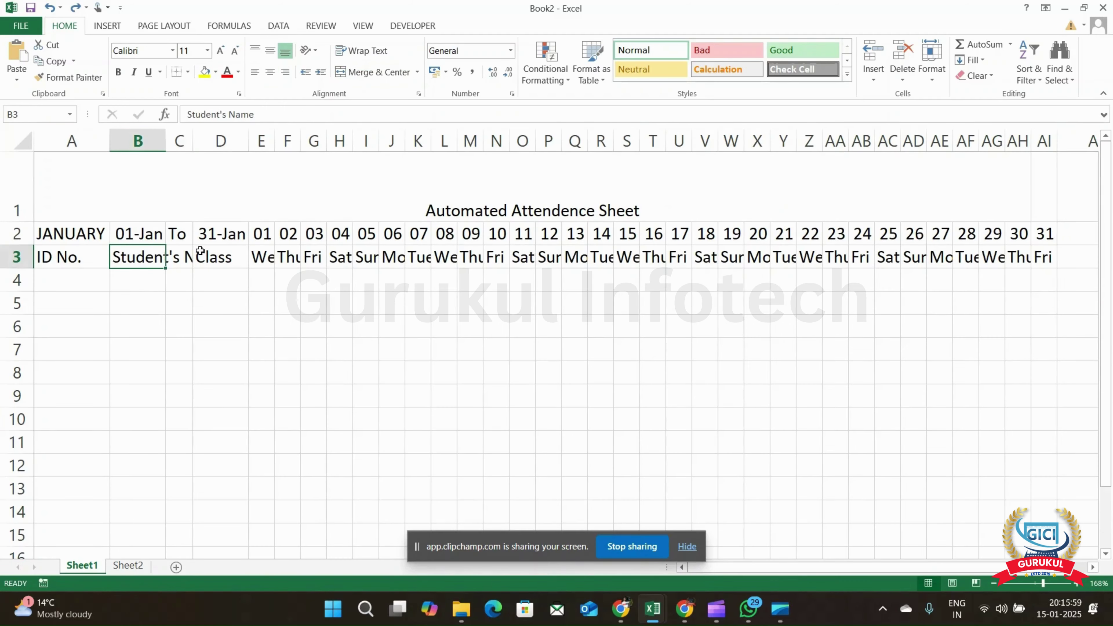
pyautogui.click(25, 141)
pyautogui.click(103, 142)
pyautogui.doubleClick(104, 142)
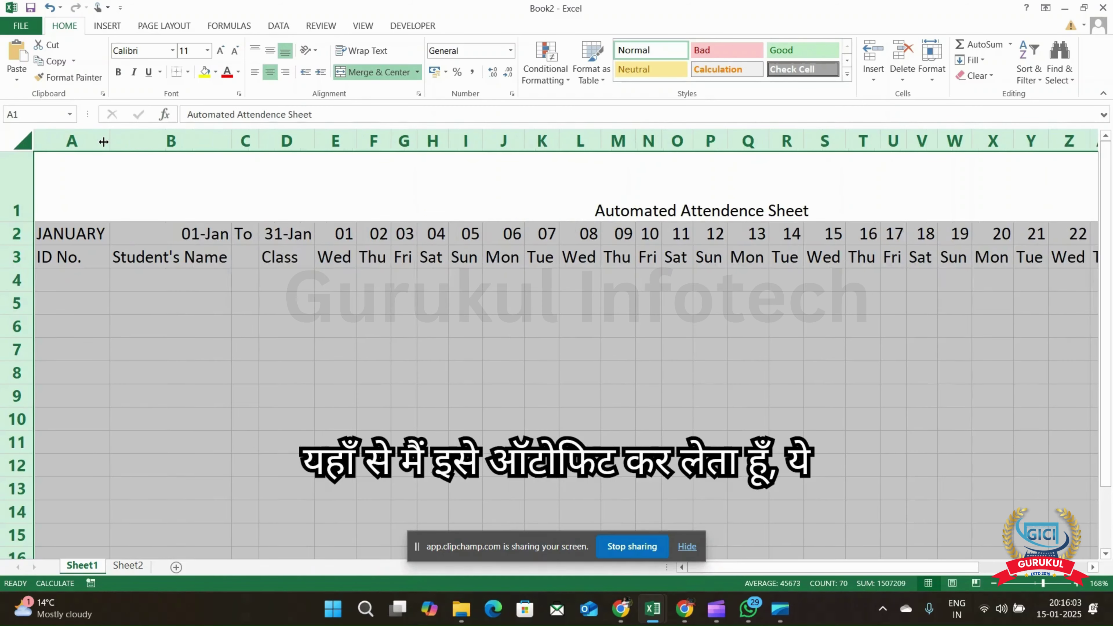
# Enter the heading "Father's Name" in cell C3 and autofit all column widths again
pyautogui.click(251, 263)
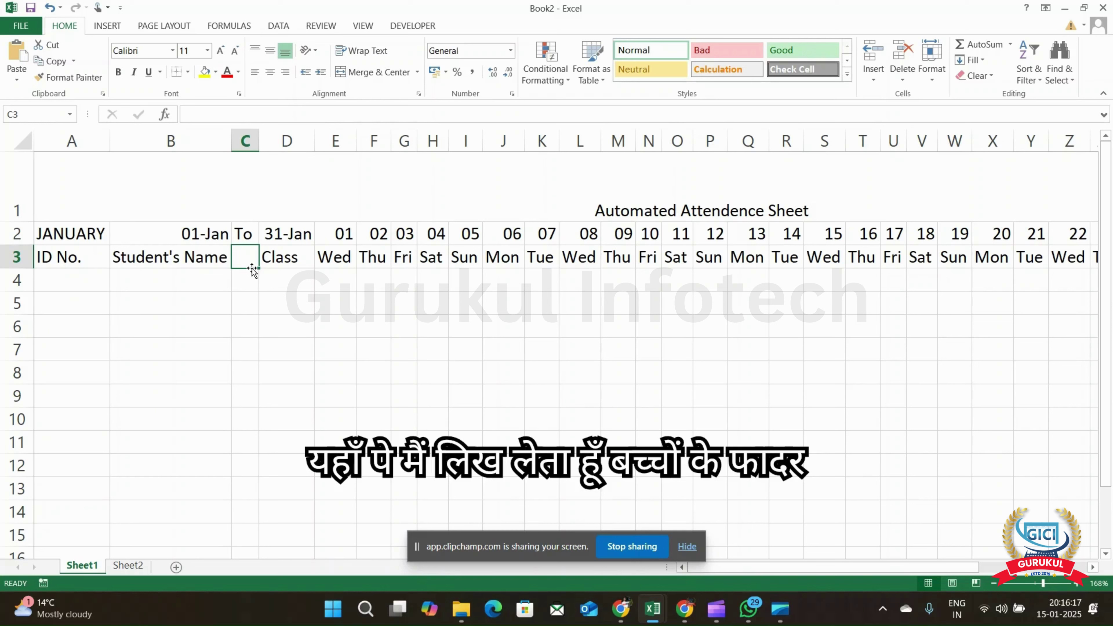
pyautogui.write('Fat')
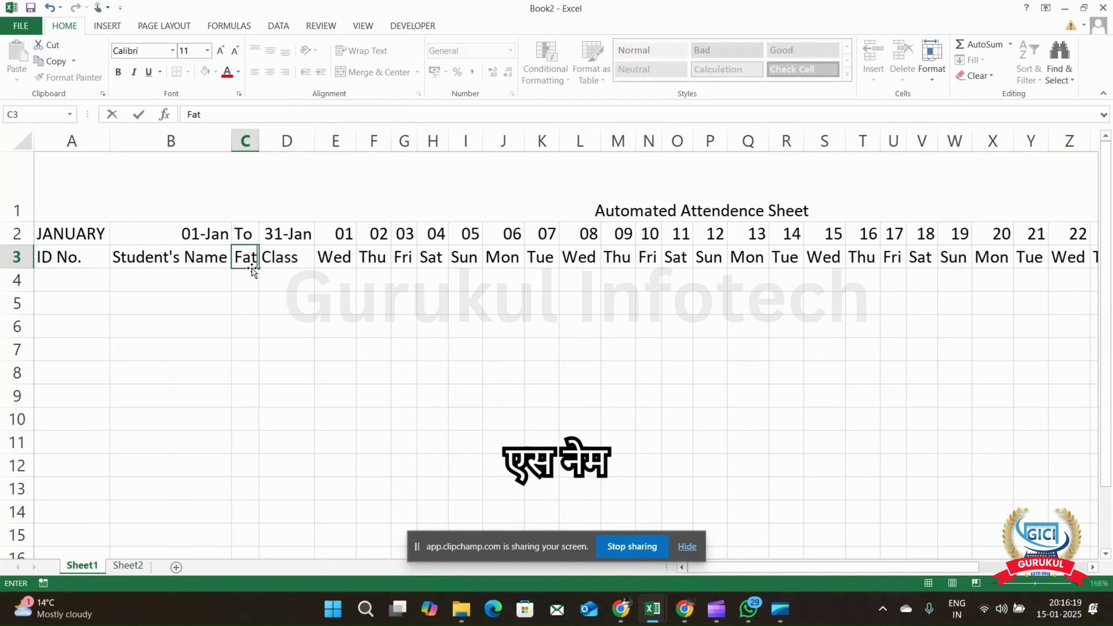
pyautogui.write("her's ")
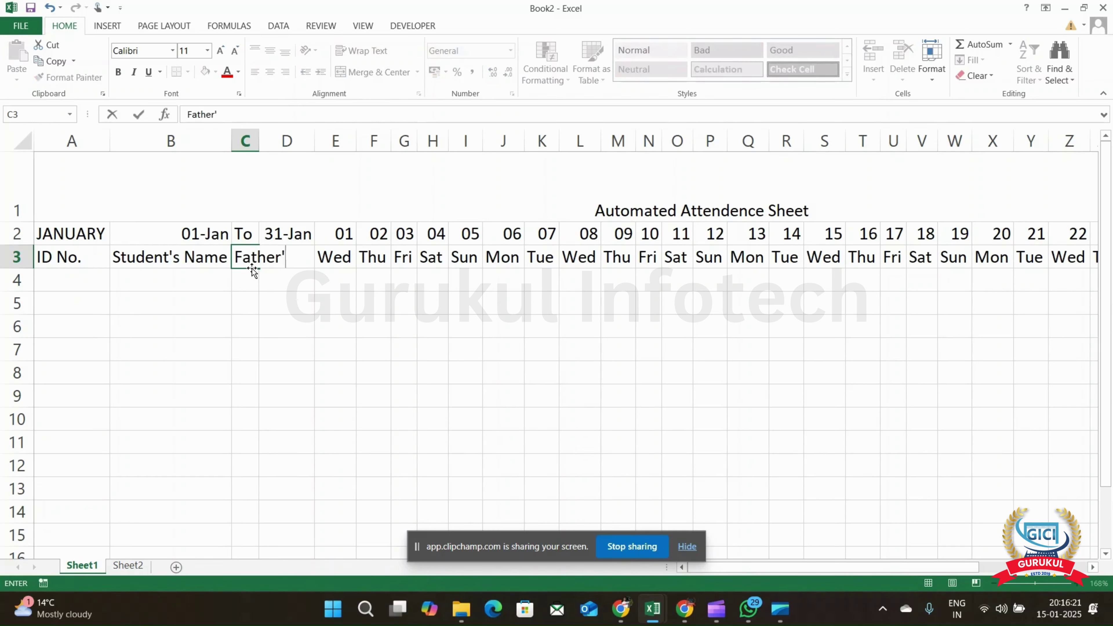
pyautogui.write('Name')
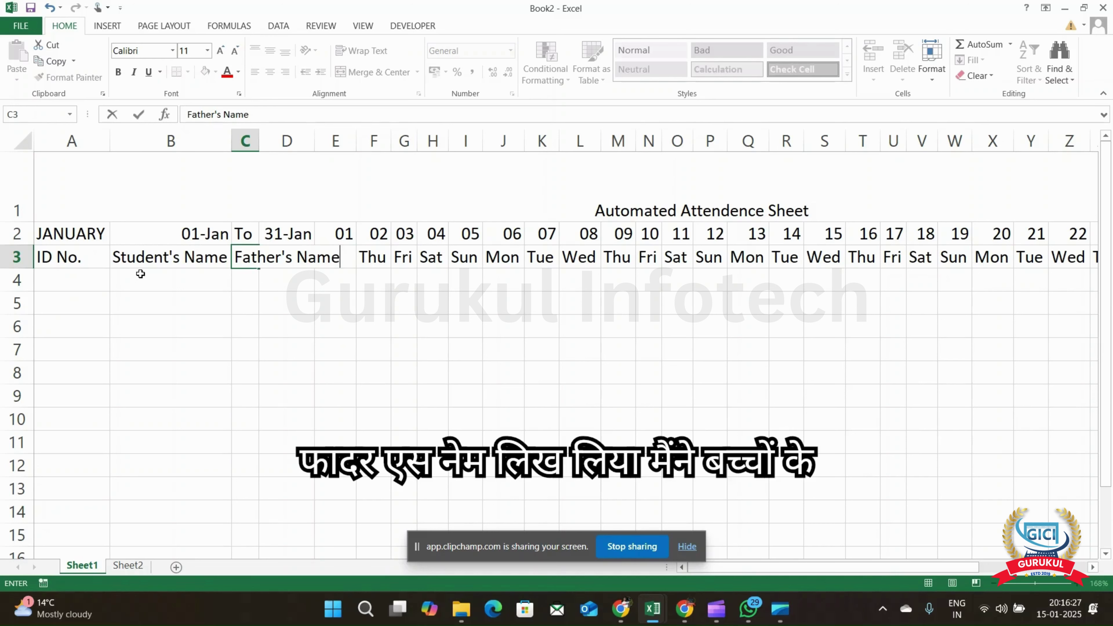
pyautogui.click(148, 262)
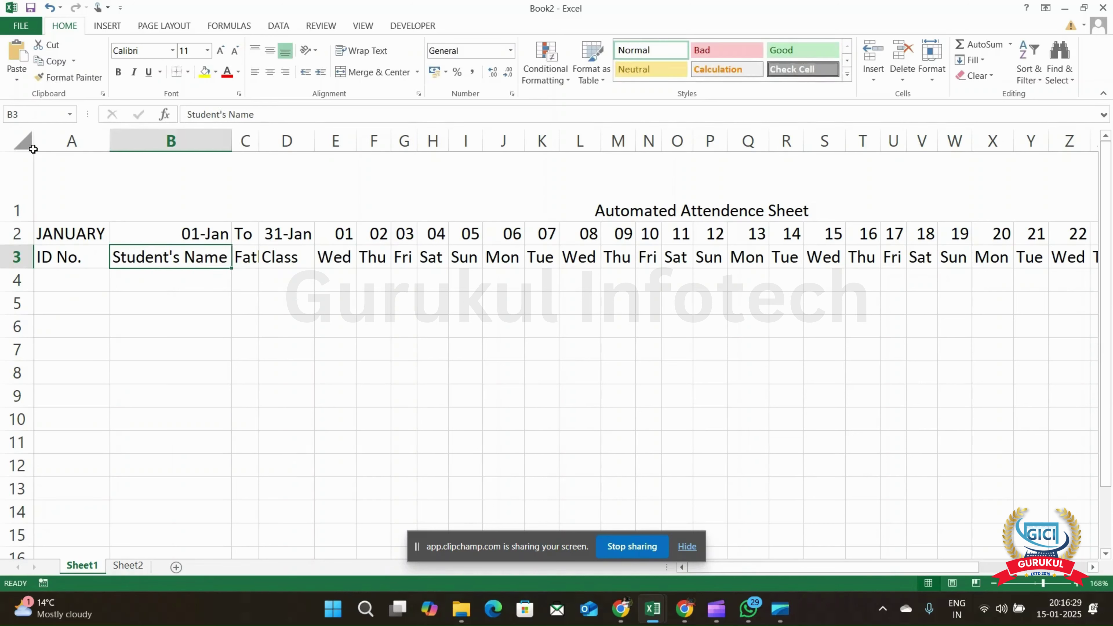
pyautogui.click(18, 142)
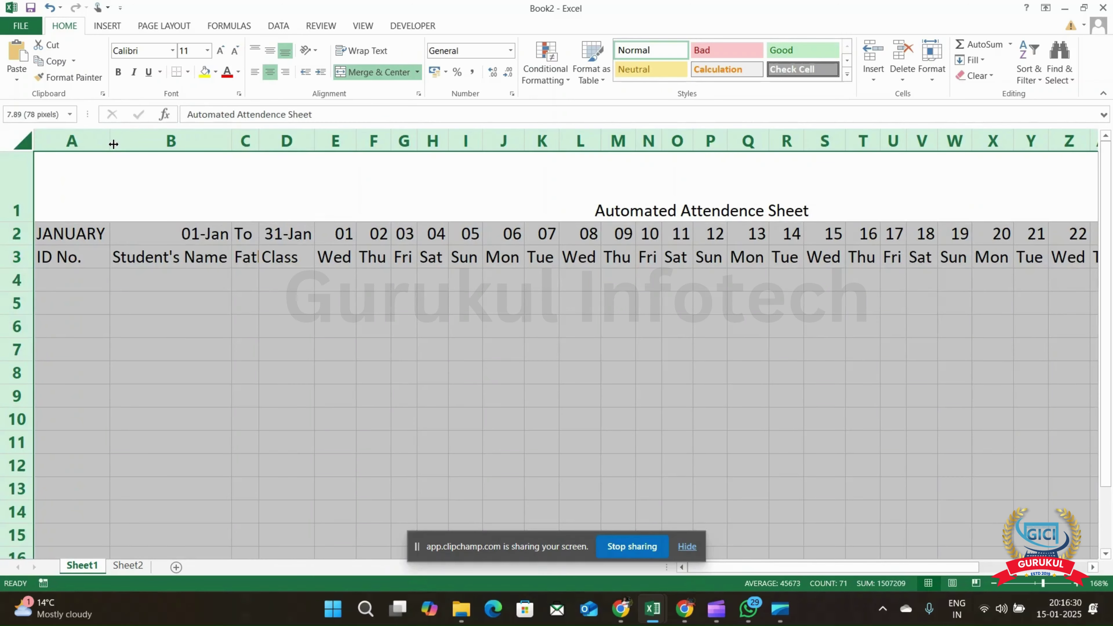
pyautogui.doubleClick(105, 141)
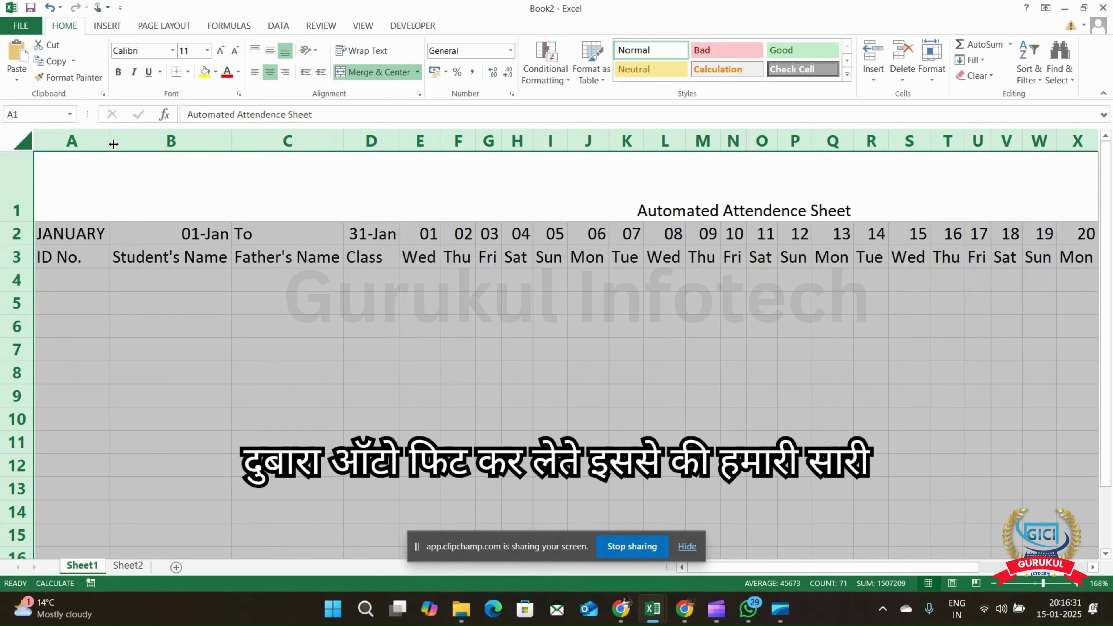
# Center the text "To" horizontally in cell C2
pyautogui.click(260, 234)
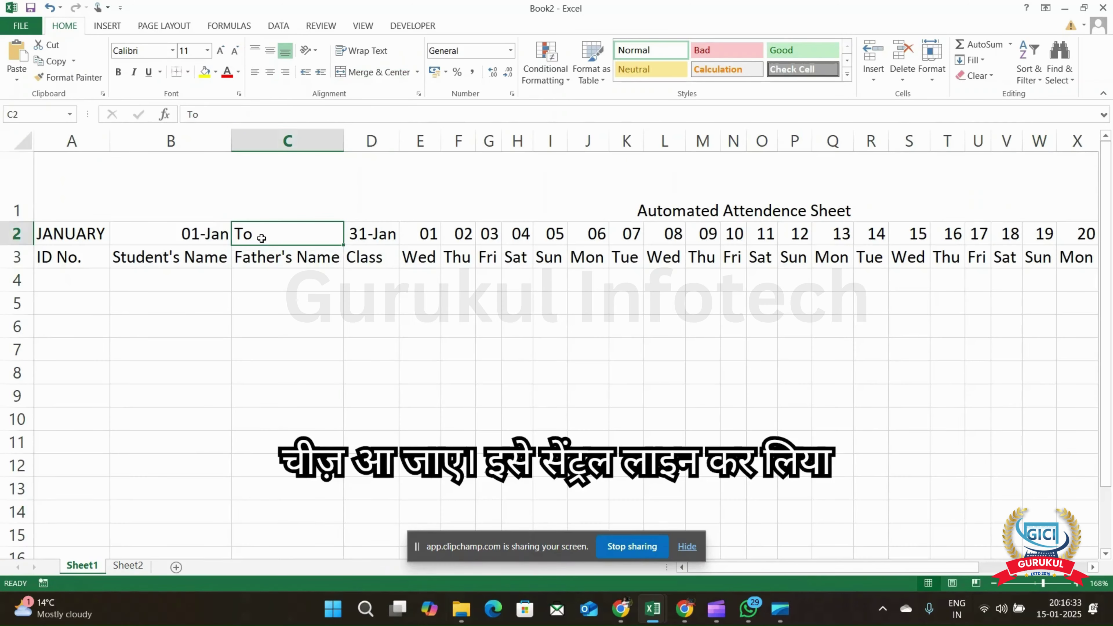
pyautogui.click(270, 71)
pyautogui.click(228, 289)
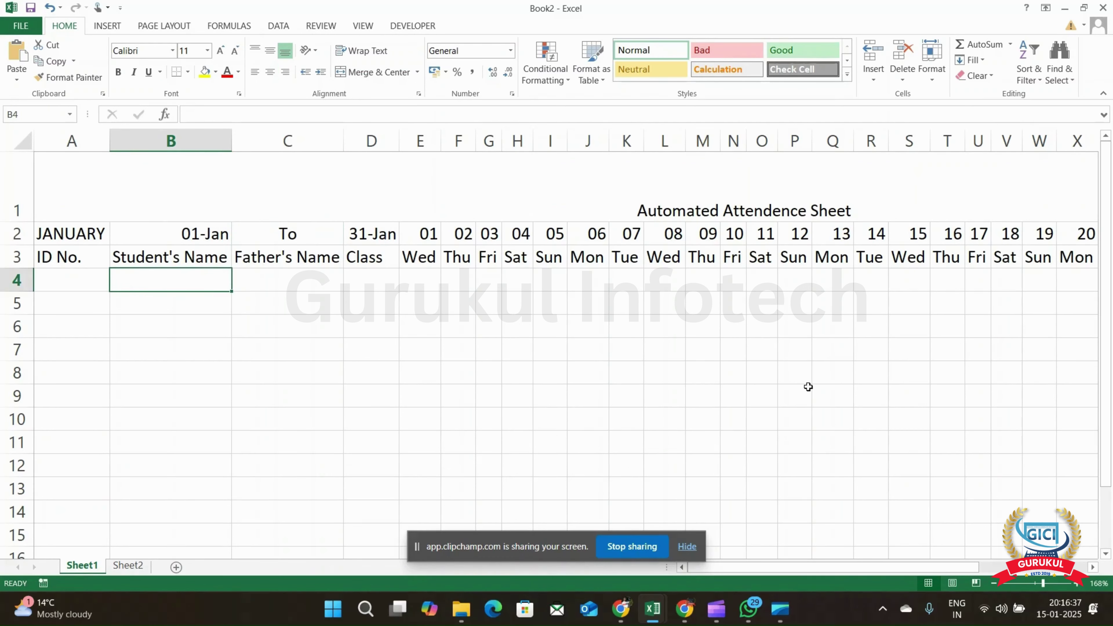
# Enter 101 in cell A4 as the first value under the ID No. heading
pyautogui.click(994, 584)
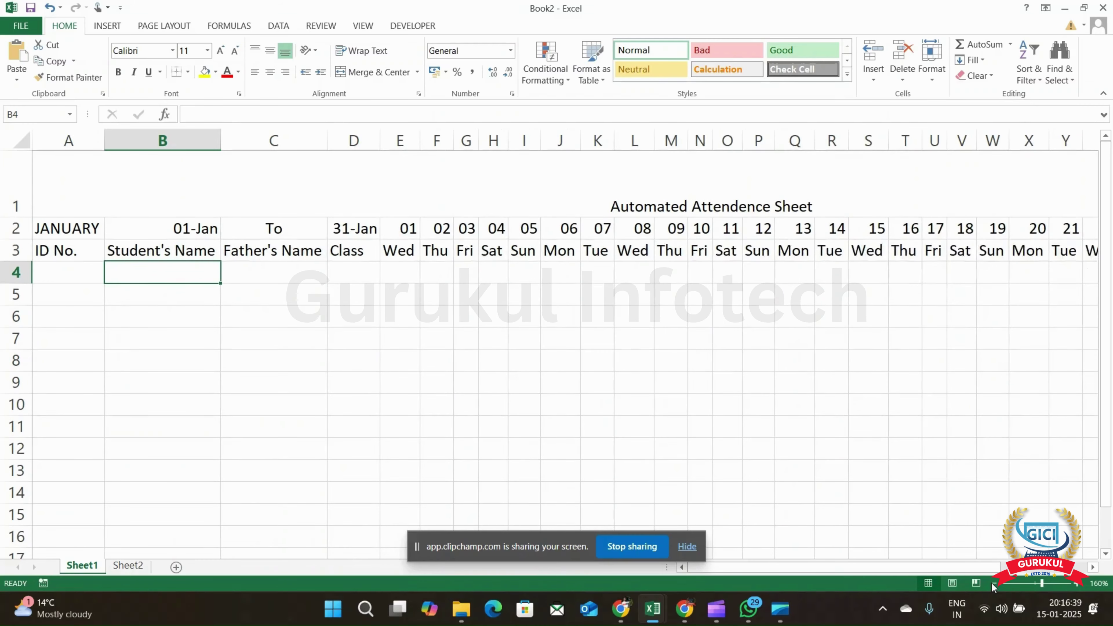
pyautogui.click(180, 355)
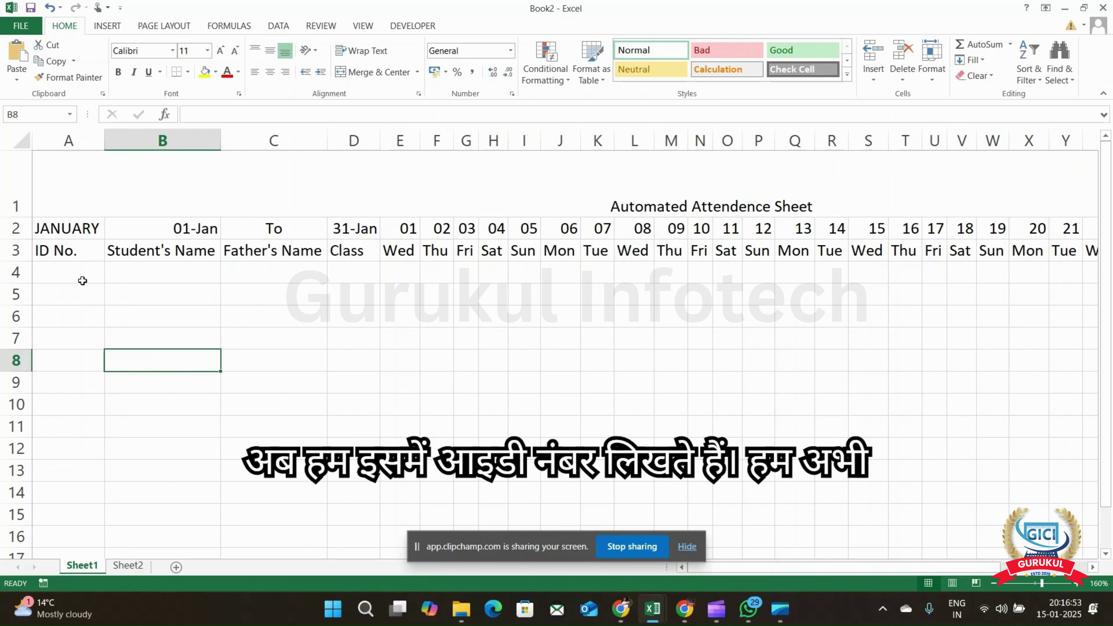
pyautogui.click(78, 271)
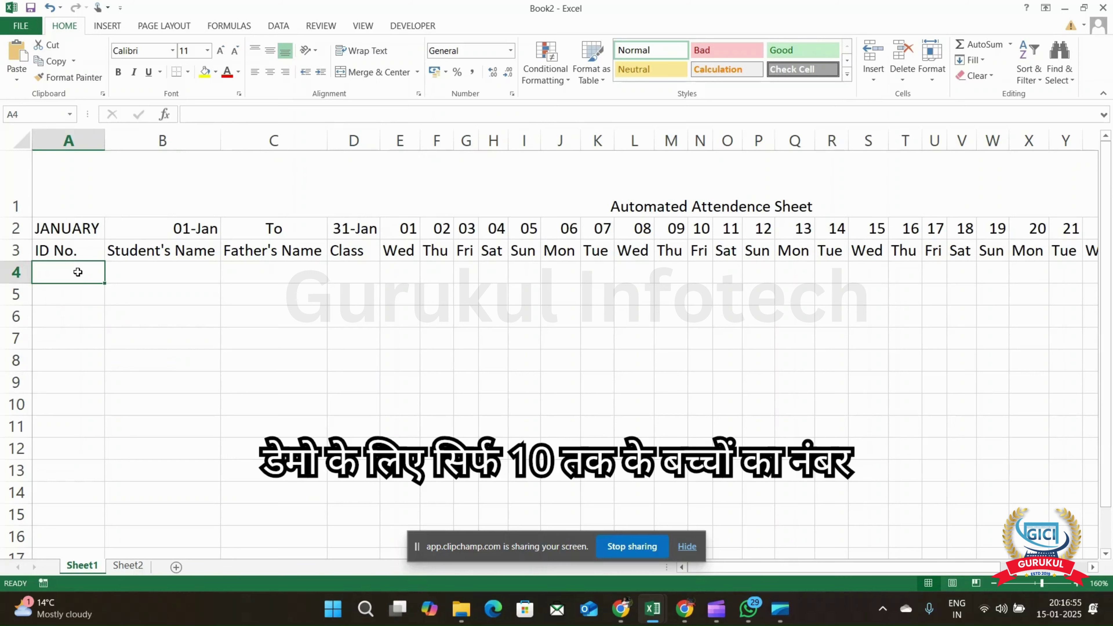
pyautogui.write('1')
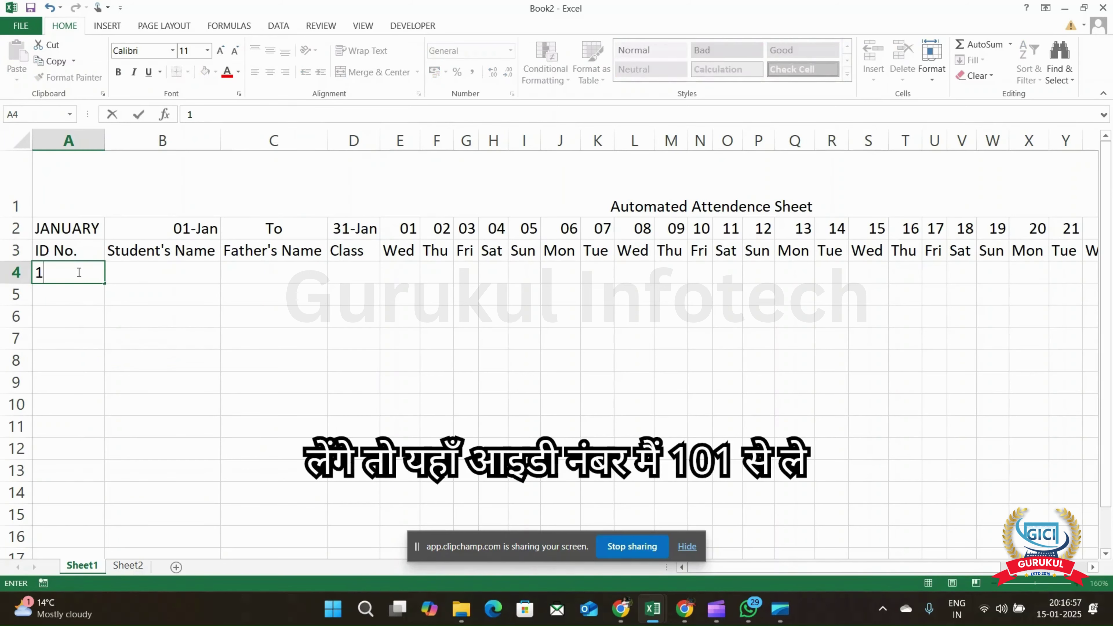
pyautogui.write('01')
pyautogui.press('Return')
# Fill the ID number from A4 down through A13 as a series increasing by one per row
pyautogui.click(78, 272)
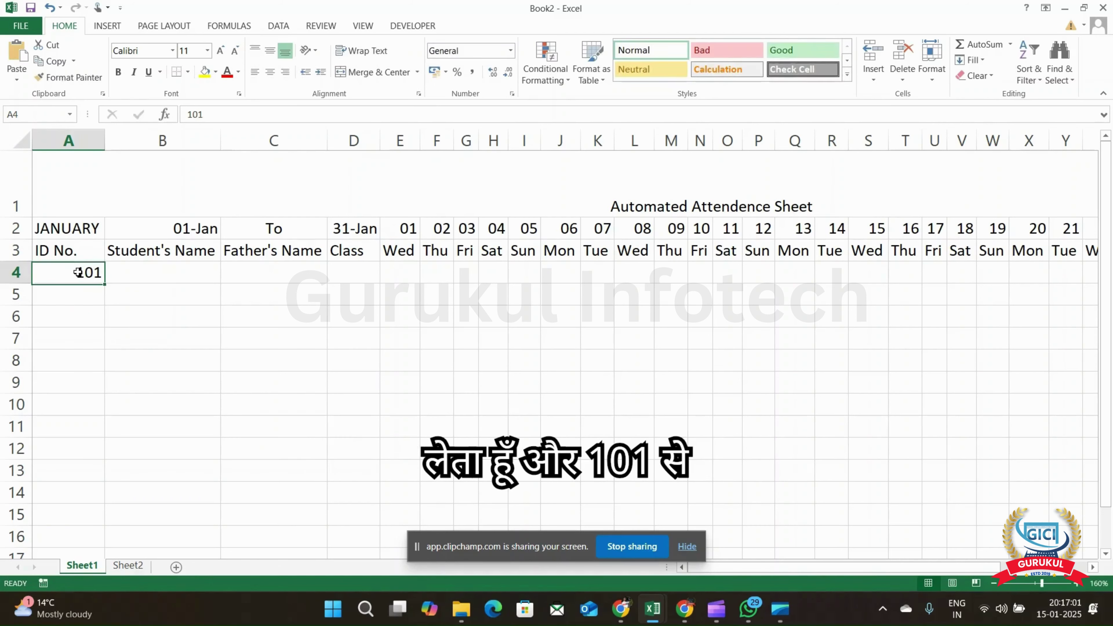
pyautogui.moveTo(107, 283); pyautogui.dragTo(94, 501)
pyautogui.click(113, 513)
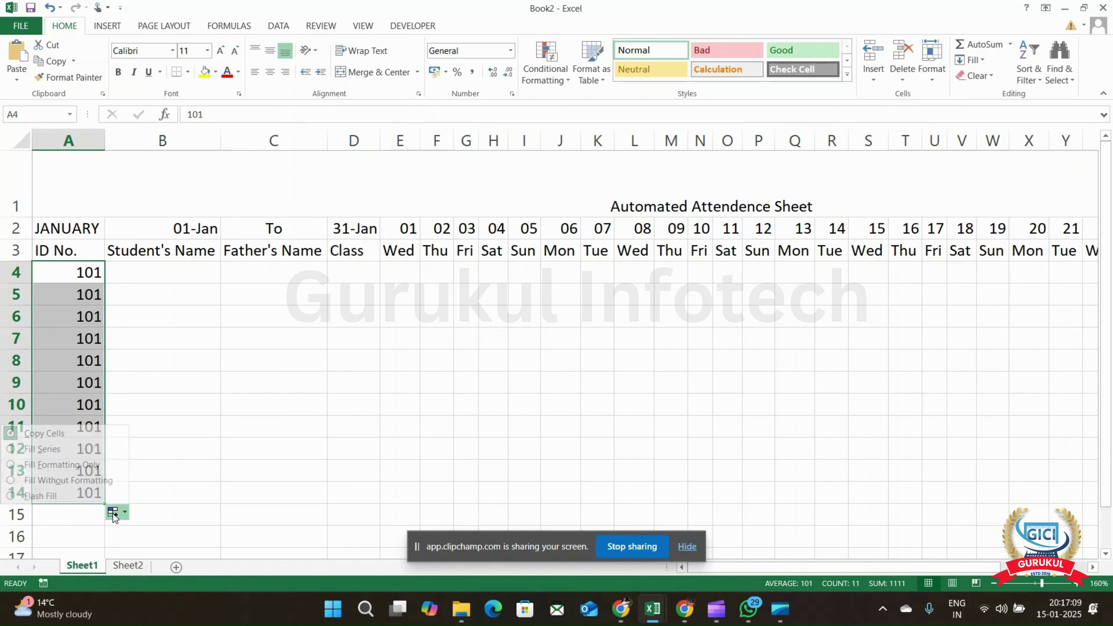
pyautogui.click(62, 448)
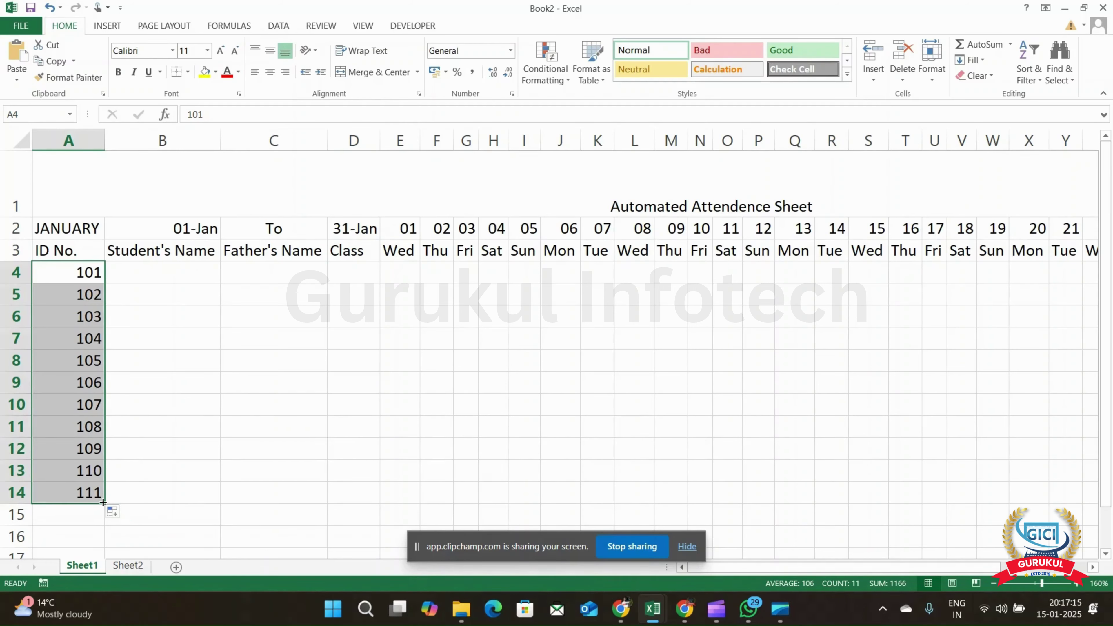
pyautogui.moveTo(103, 503); pyautogui.dragTo(104, 481)
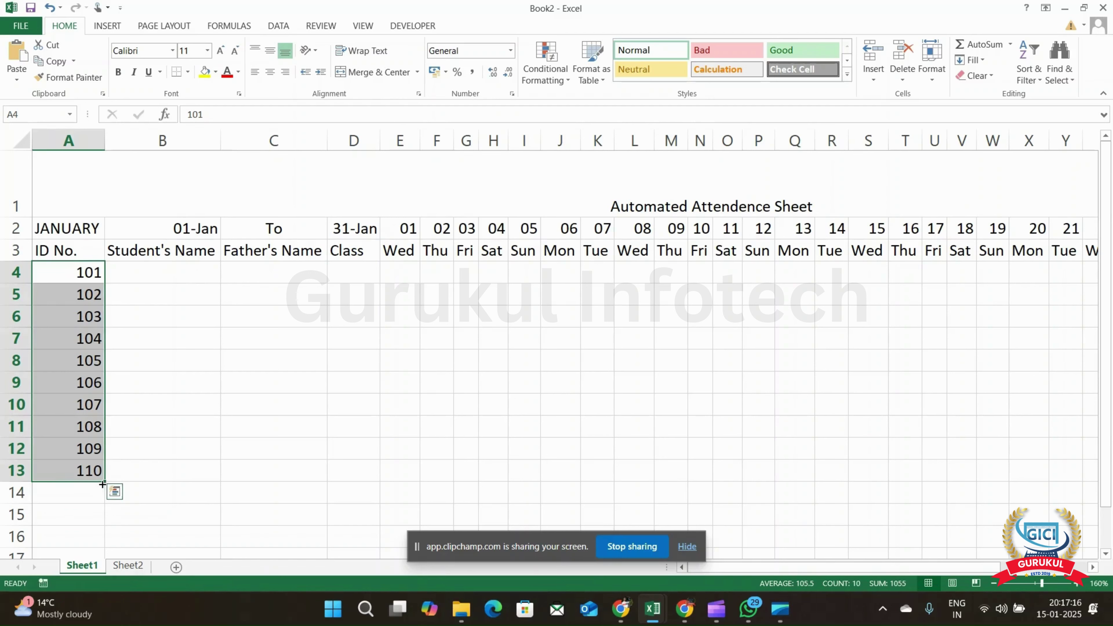
# Enter the first student's name in cell B4 under the Student's Name heading
pyautogui.click(168, 276)
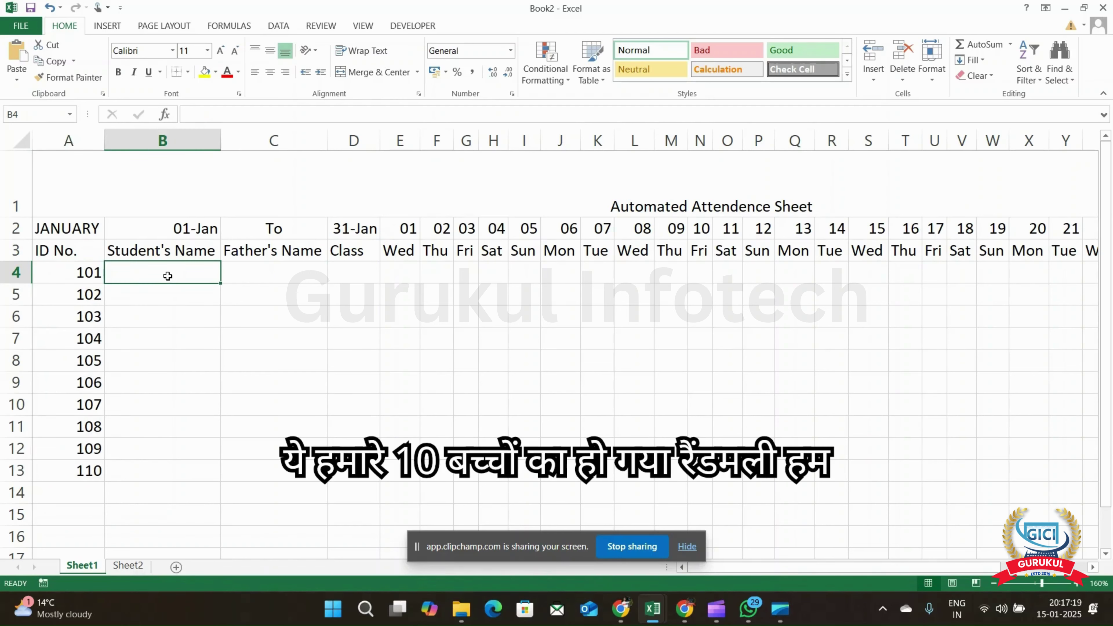
pyautogui.write('Ma')
pyautogui.press('BackSpace')
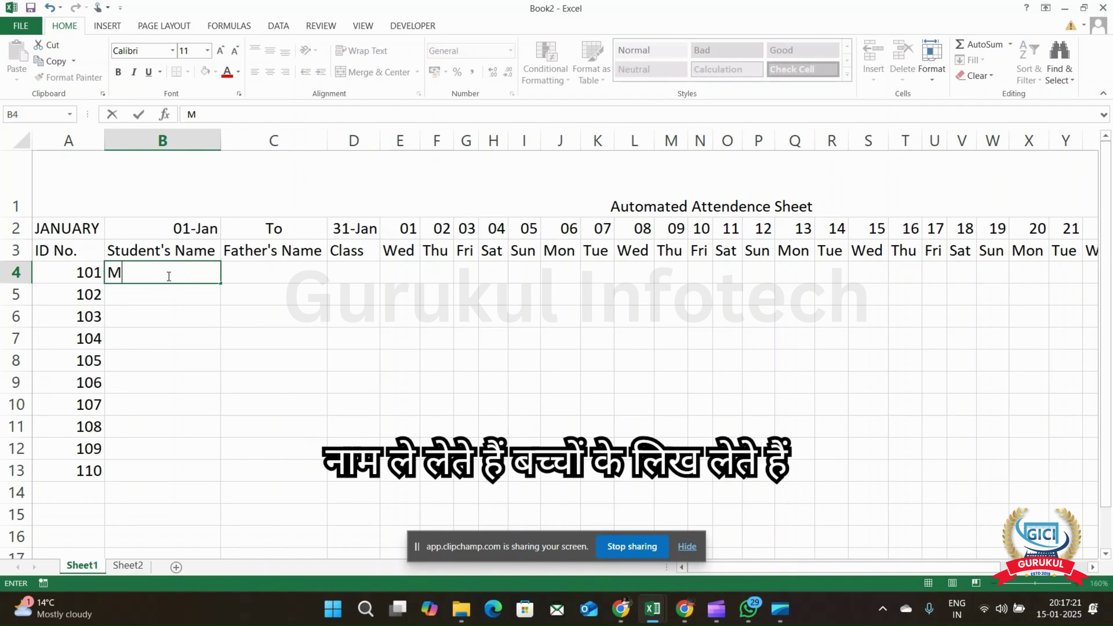
pyautogui.write('ohit')
pyautogui.press('Return')
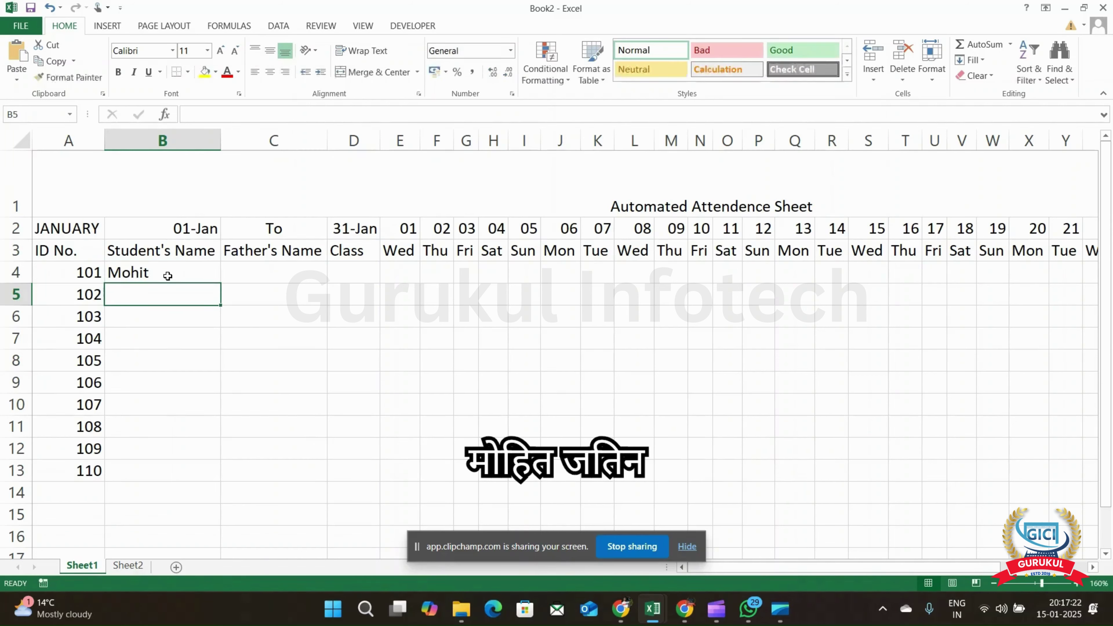
# Enter the second to fourth students' names in cells B5 through B7
pyautogui.write('Jatin')
pyautogui.press('Return')
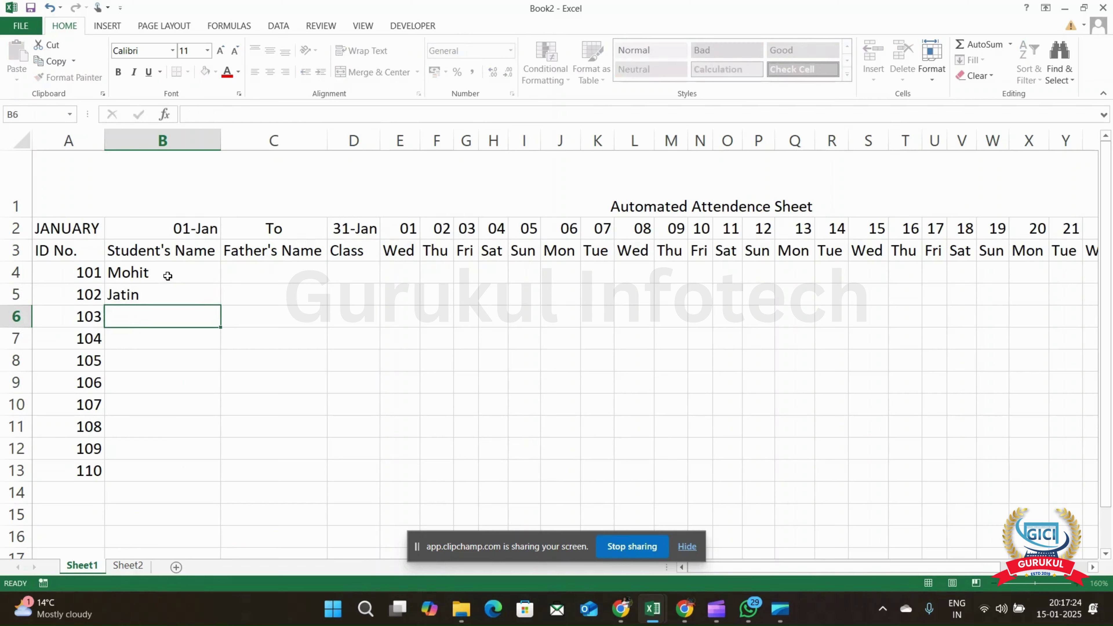
pyautogui.write('Kart')
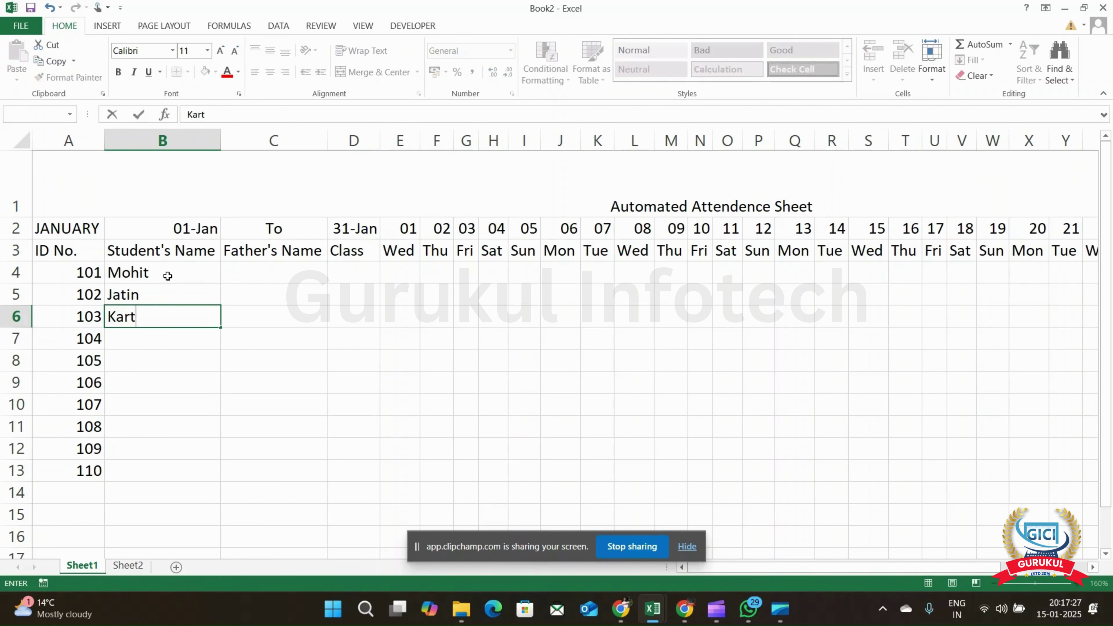
pyautogui.write('ik')
pyautogui.press('Return')
pyautogui.write('D')
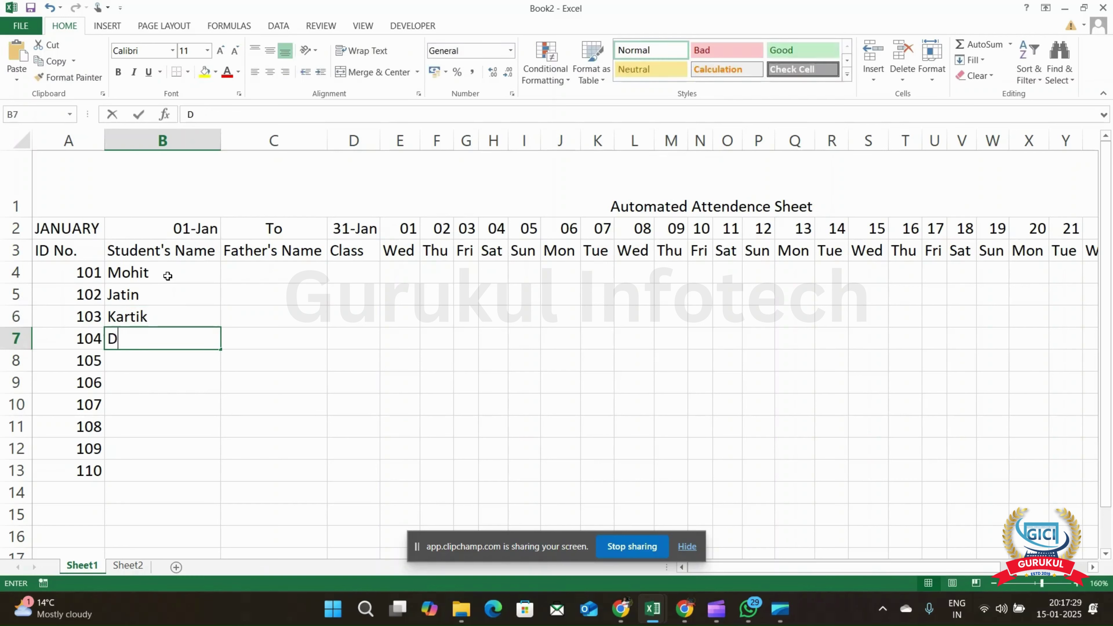
pyautogui.write('eepanshu')
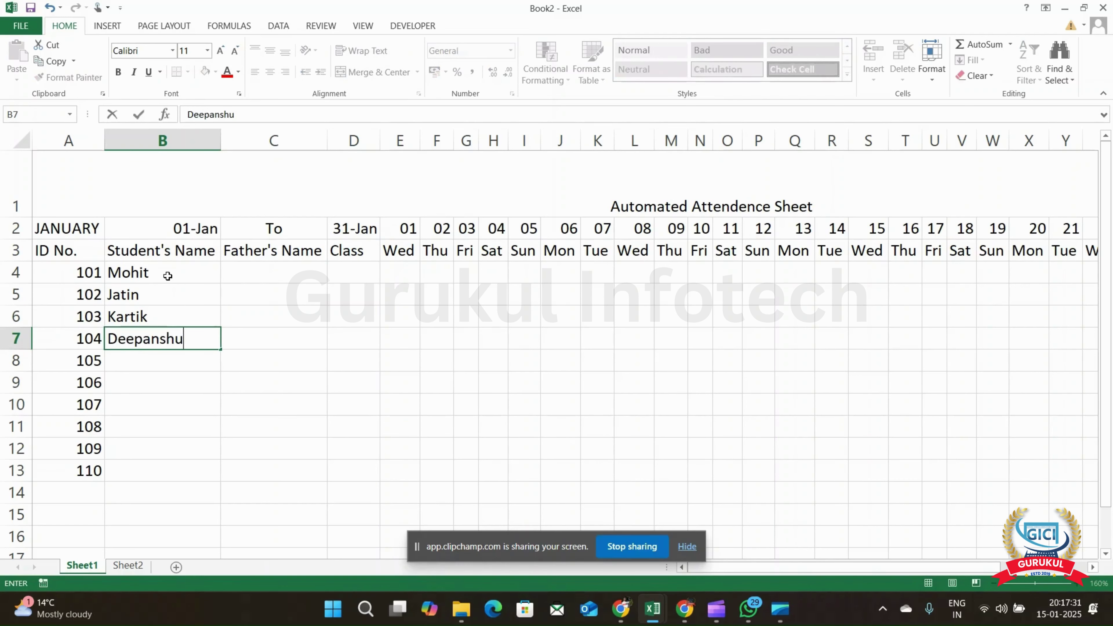
pyautogui.press('Return')
# Enter the fifth to eighth students' names in cells B8 through B11
pyautogui.write('Shali')
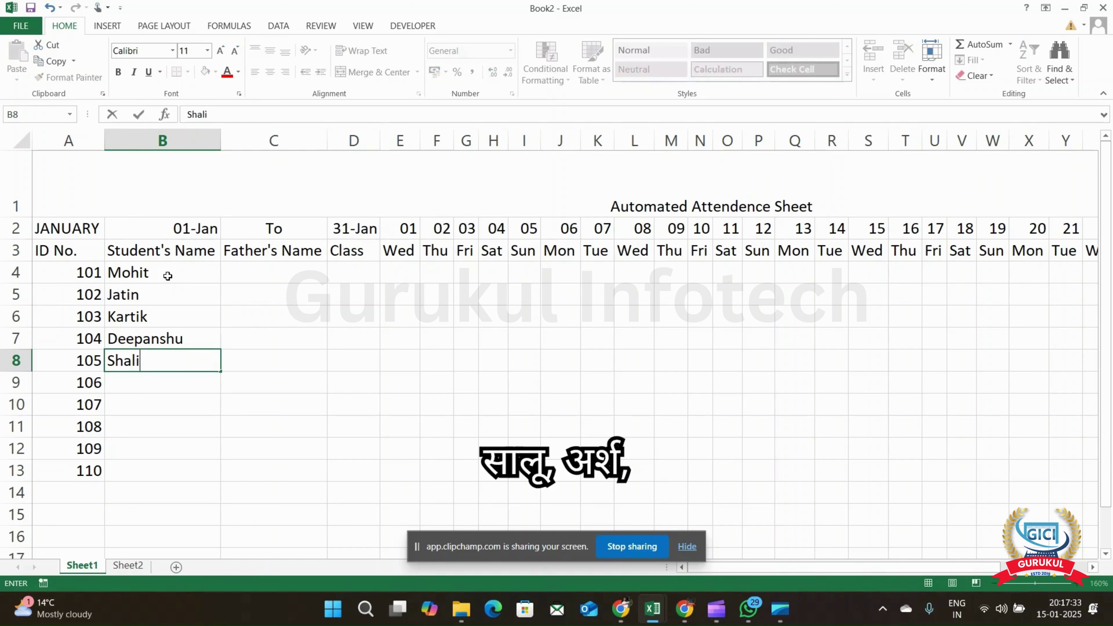
pyautogui.press('Return')
pyautogui.write('Arsh')
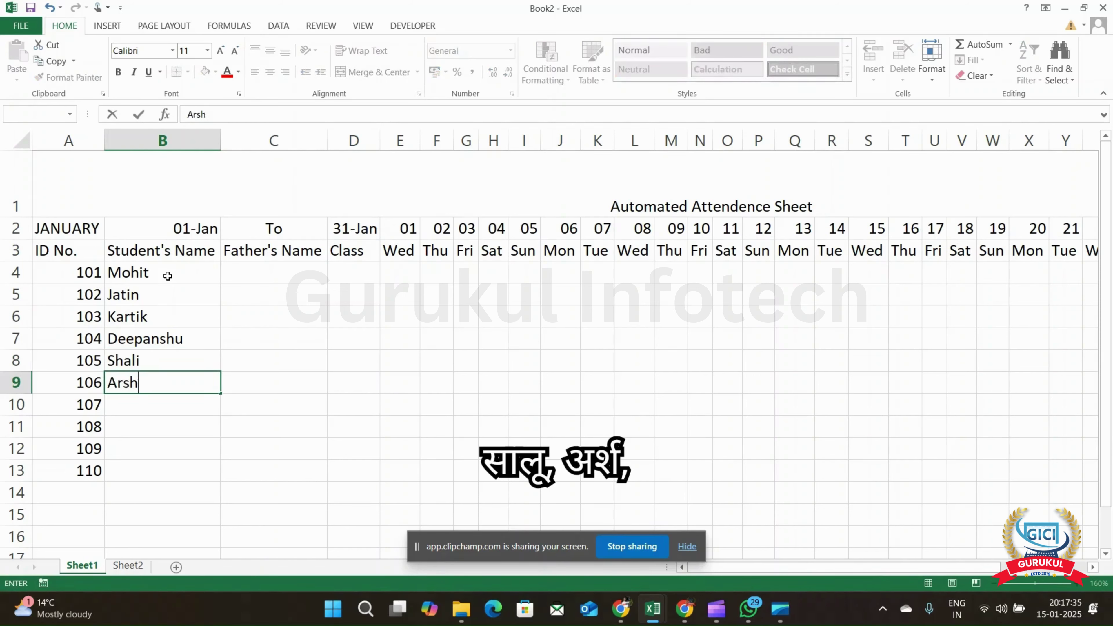
pyautogui.press('Return')
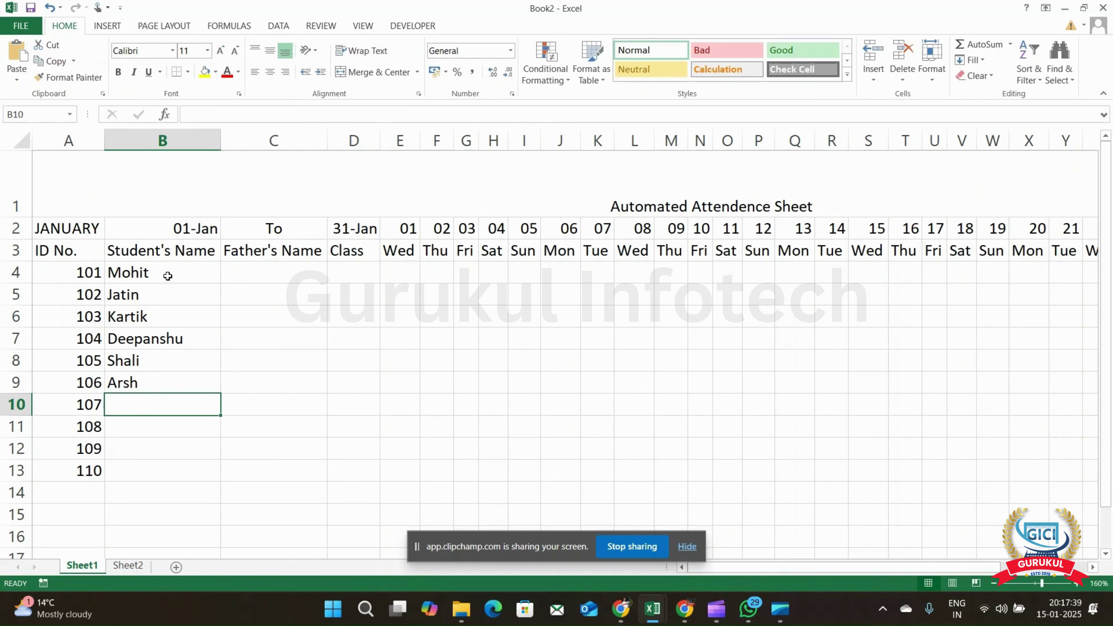
pyautogui.write('Himanshu')
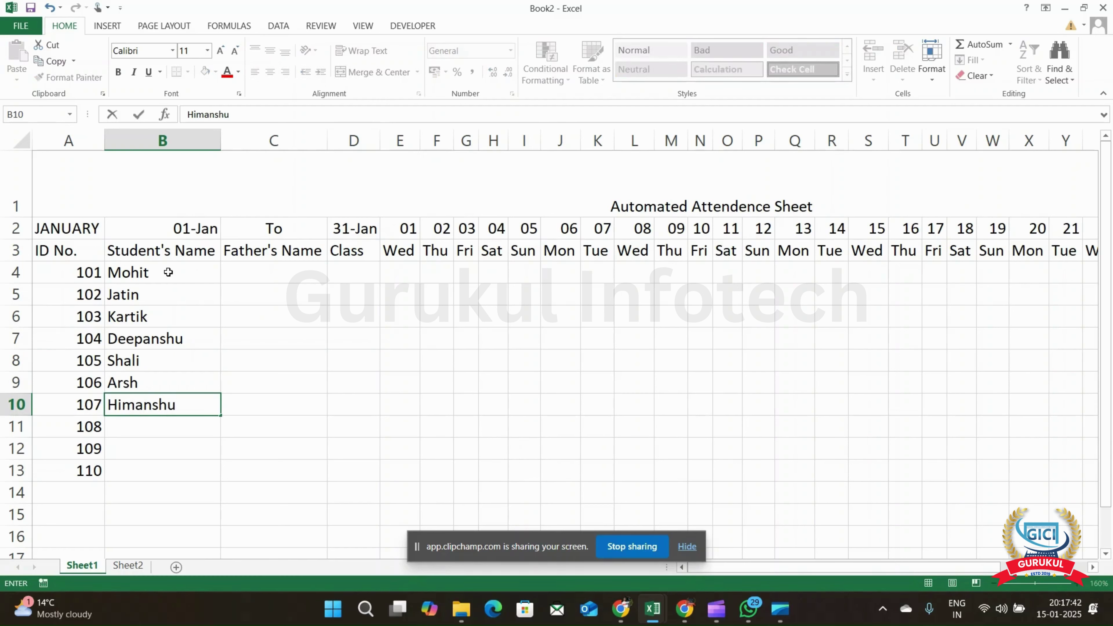
pyautogui.press('Return')
pyautogui.write('Munna')
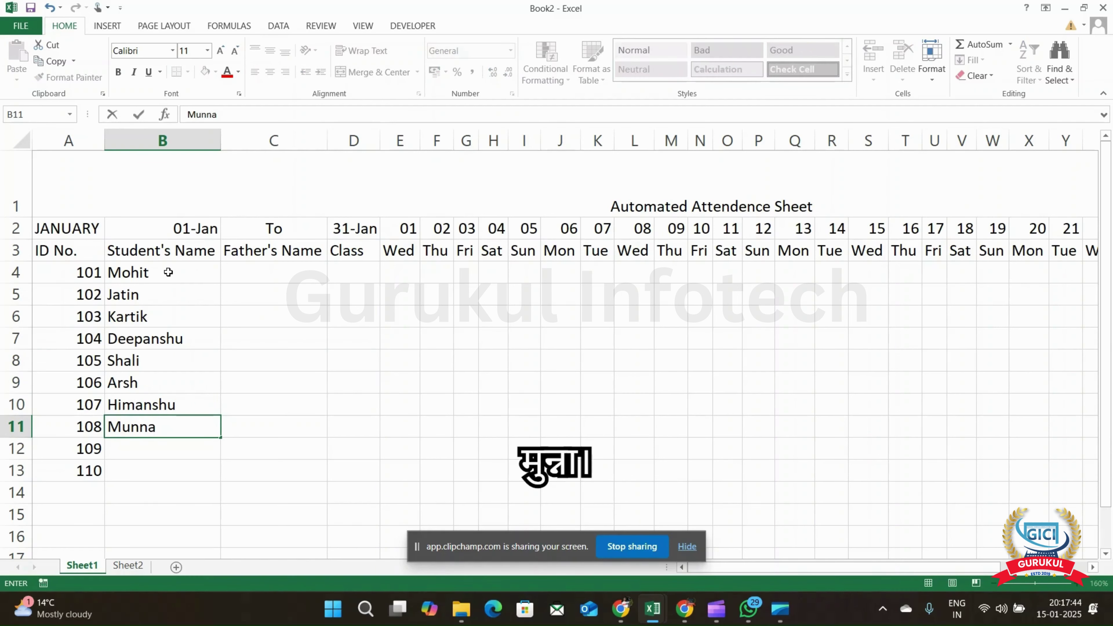
pyautogui.press('Return')
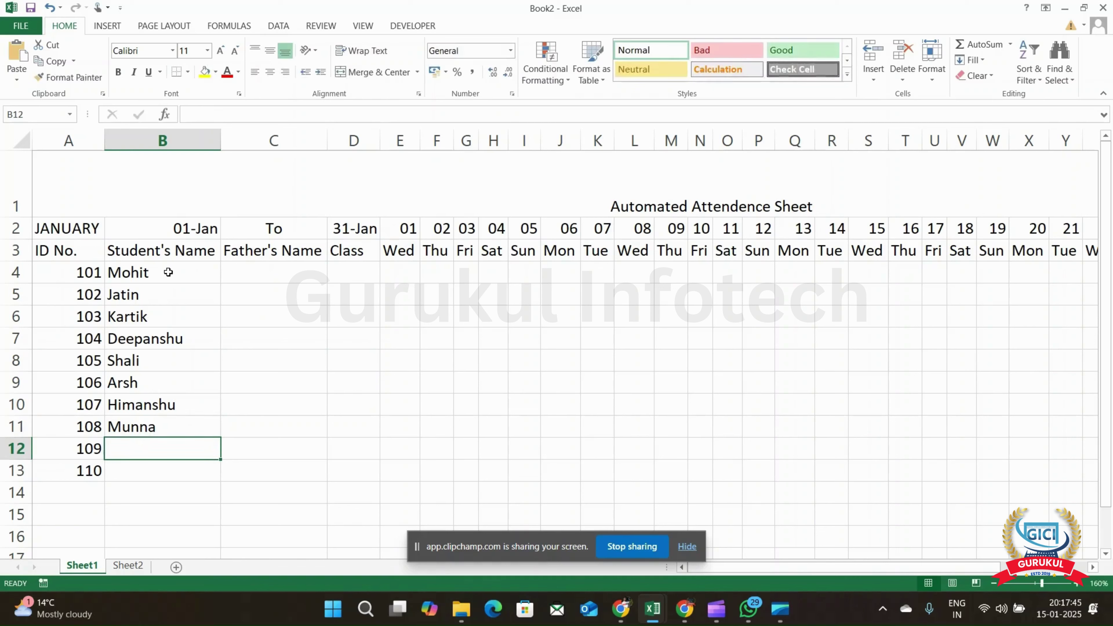
# Complete the Student's Name column by entering the last two students' names in cells B12 and B13
pyautogui.write('Prince')
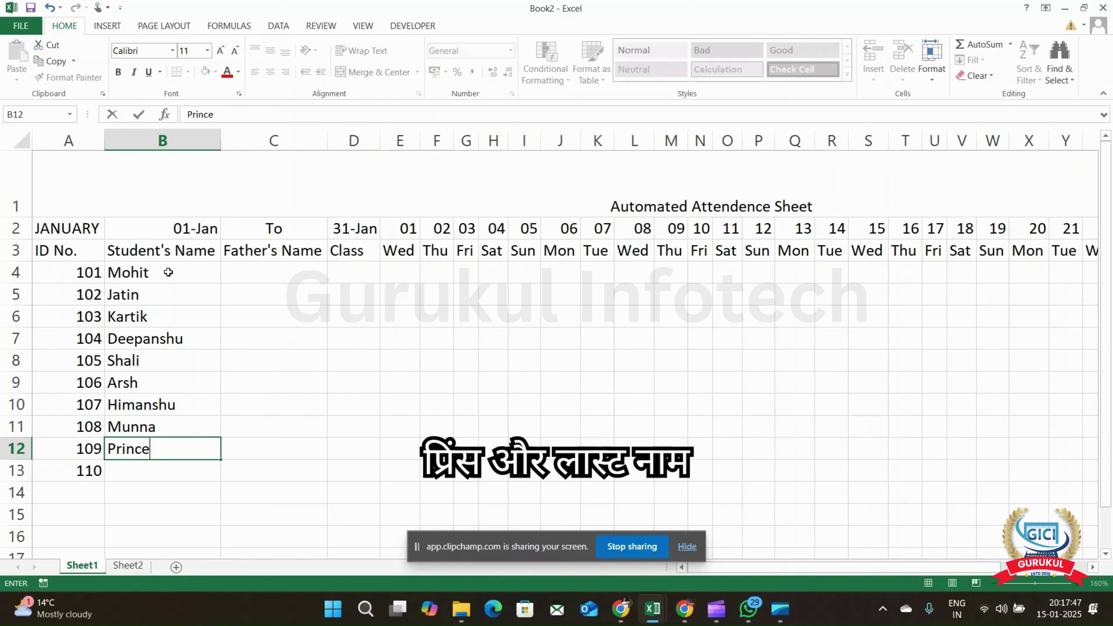
pyautogui.press('Return')
pyautogui.write('\\')
pyautogui.press('BackSpace')
pyautogui.write('A')
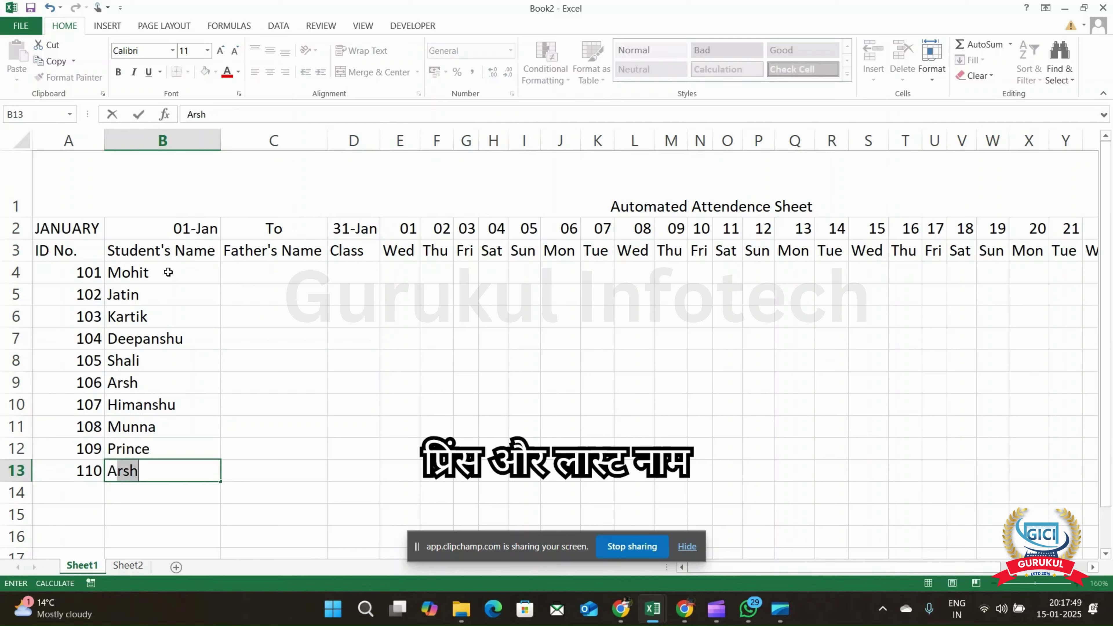
pyautogui.write('ad')
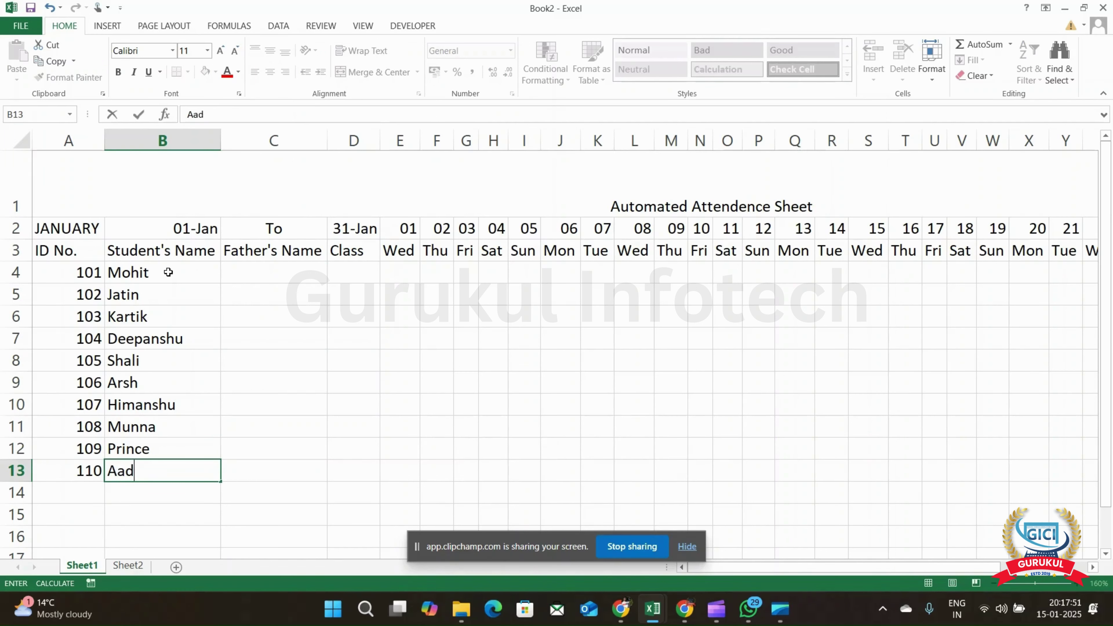
pyautogui.write('itya')
# Enter the fathers' names for ID numbers 101 and 102 in cells C4 and C5
pyautogui.click(290, 271)
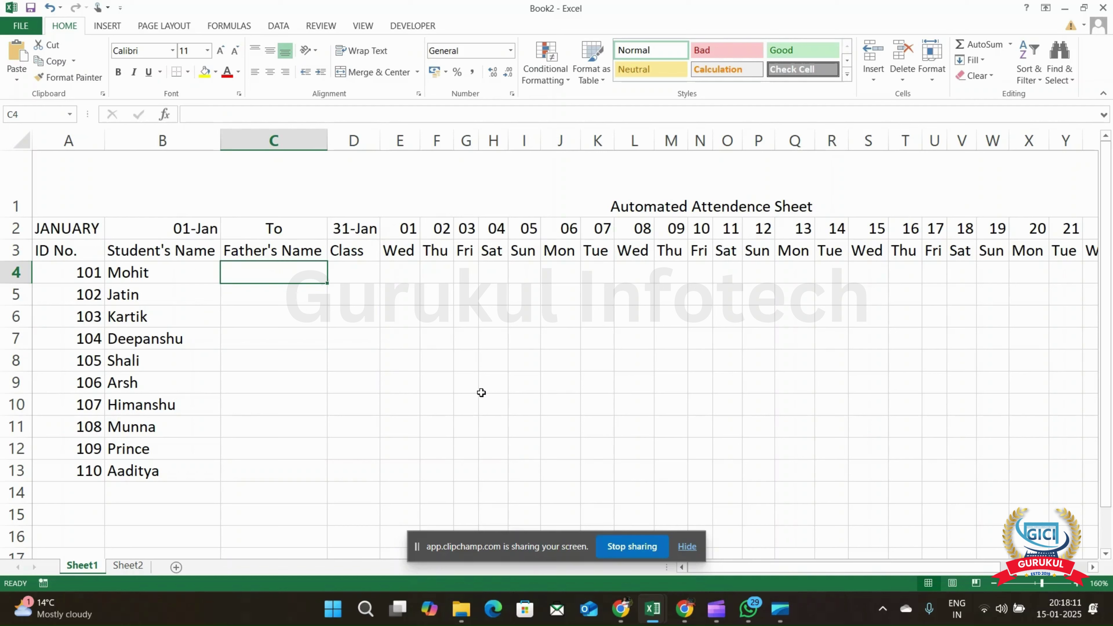
pyautogui.write('Yash')
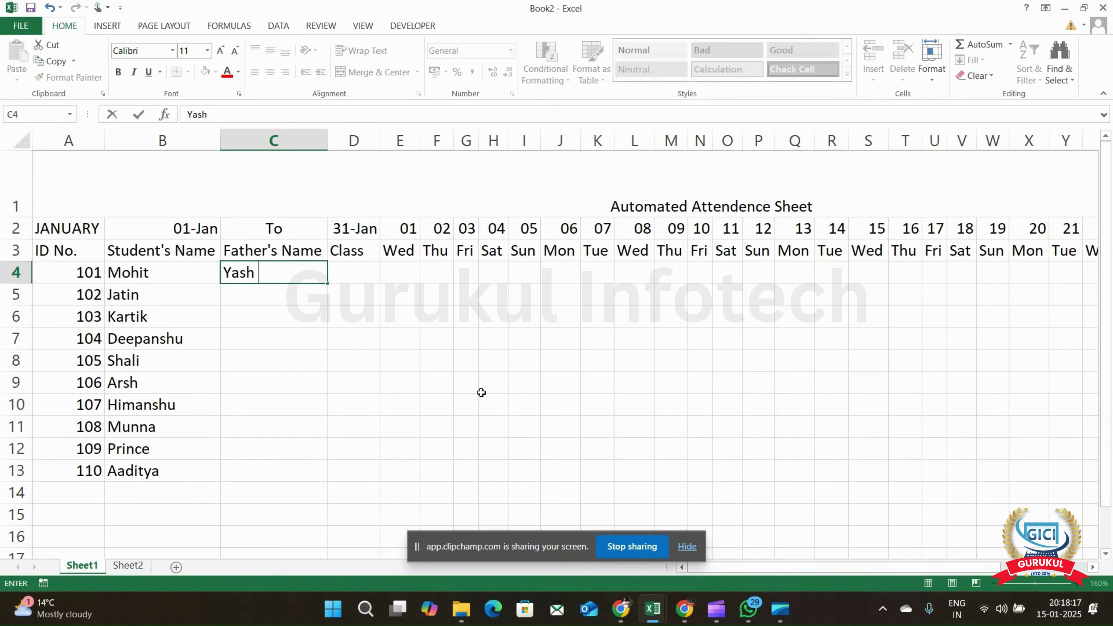
pyautogui.press('Return')
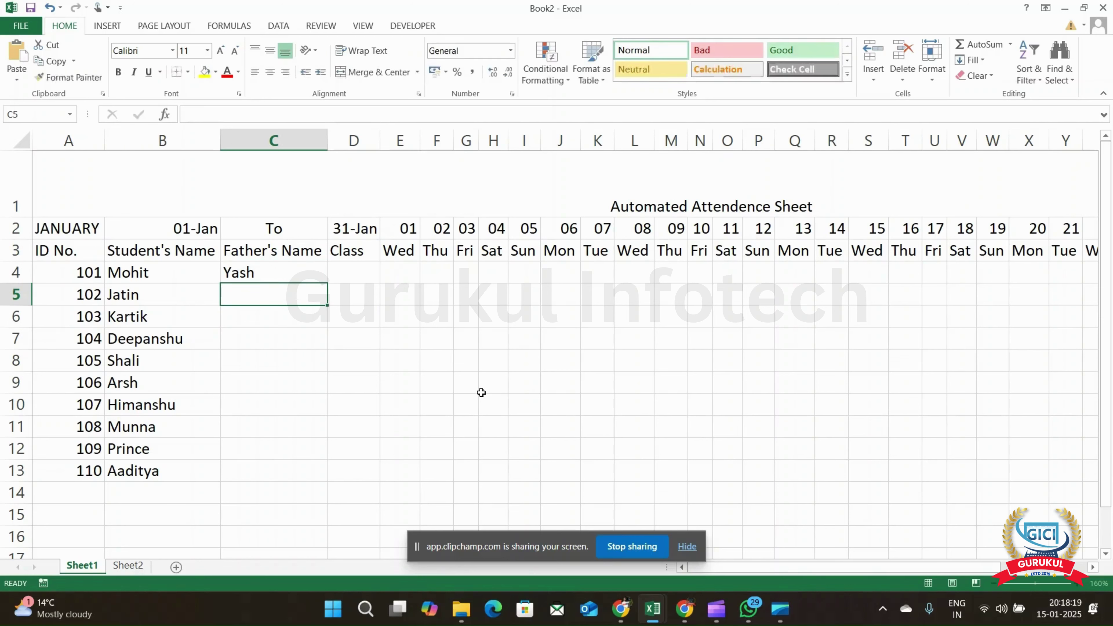
pyautogui.write('Par')
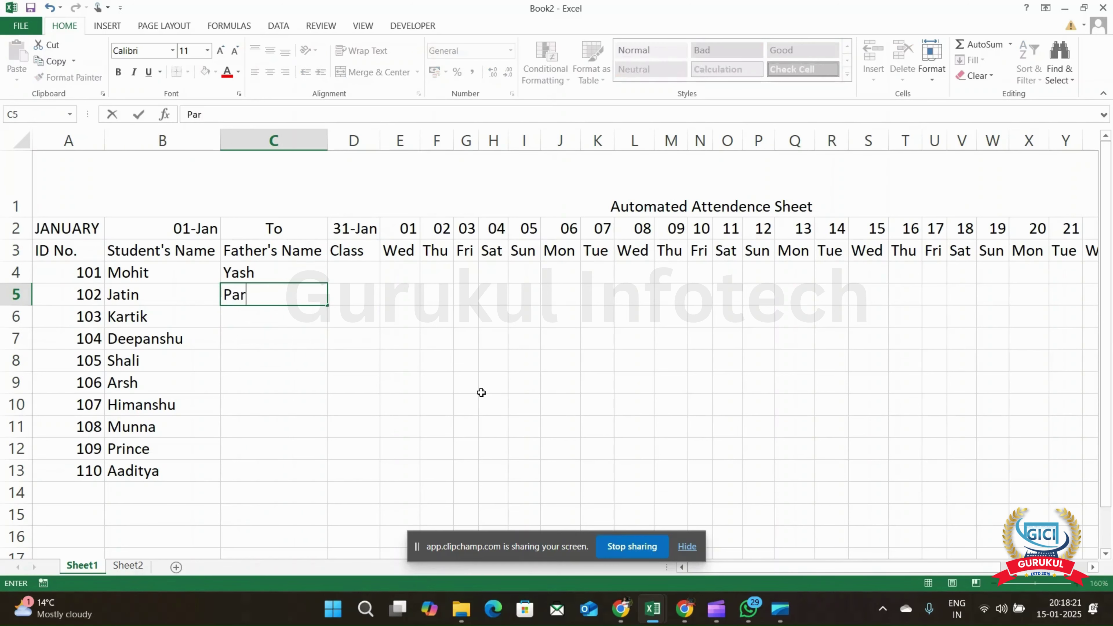
pyautogui.press('BackSpace')
pyautogui.press('BackSpace')
pyautogui.write('radeep')
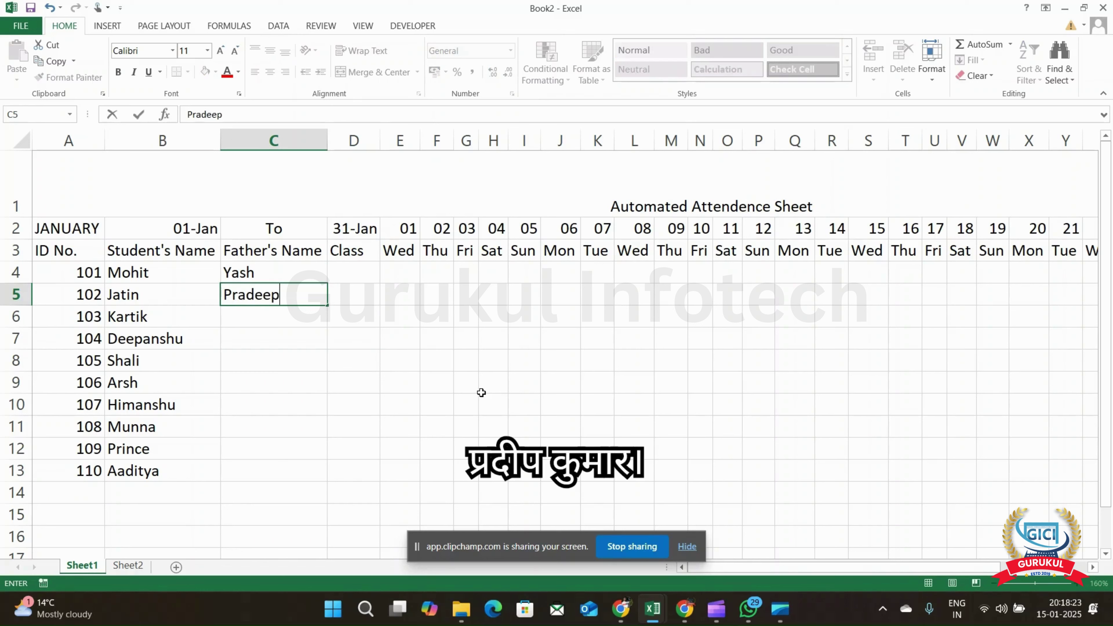
pyautogui.write(' kumar')
pyautogui.press('Return')
# Enter the fathers' names for ID numbers 103 and 104 in cells C6 and C7
pyautogui.write('Devender')
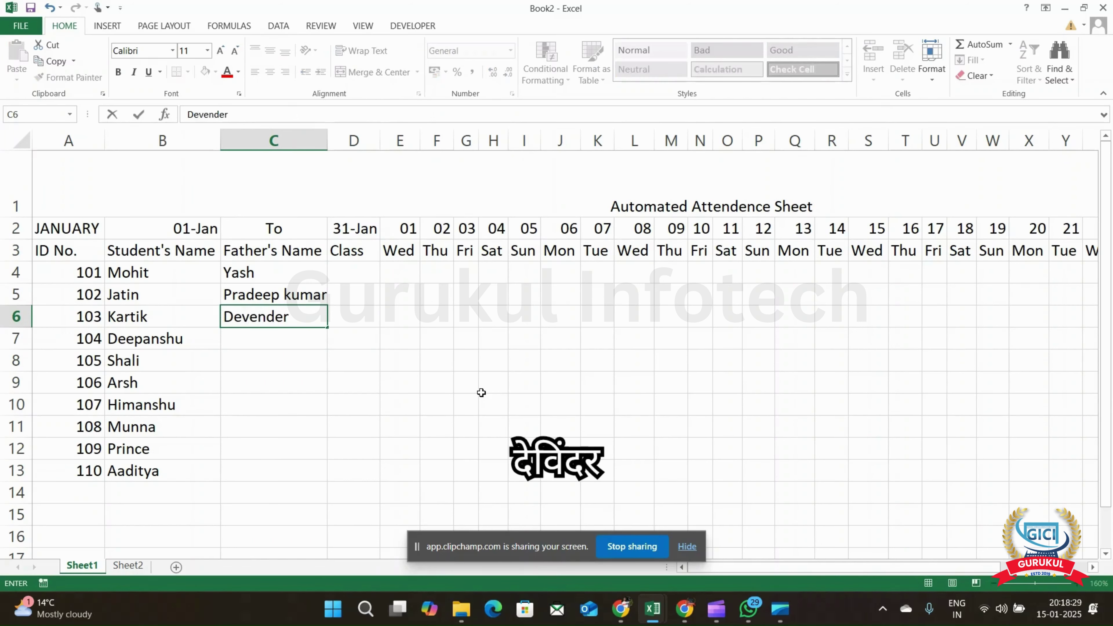
pyautogui.press('Return')
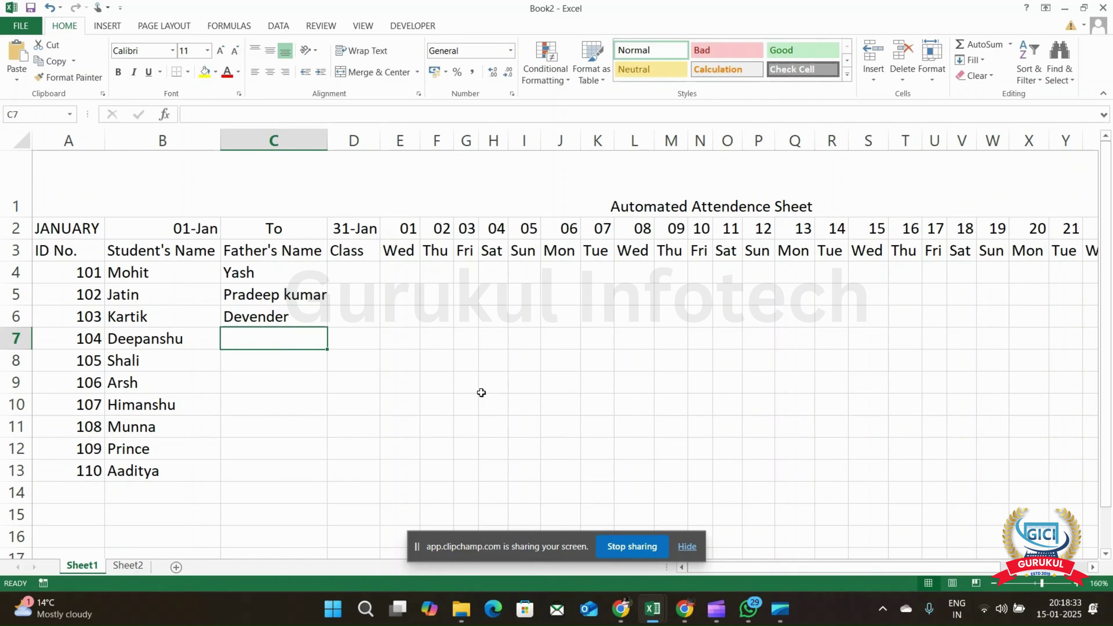
pyautogui.write('Mukesh')
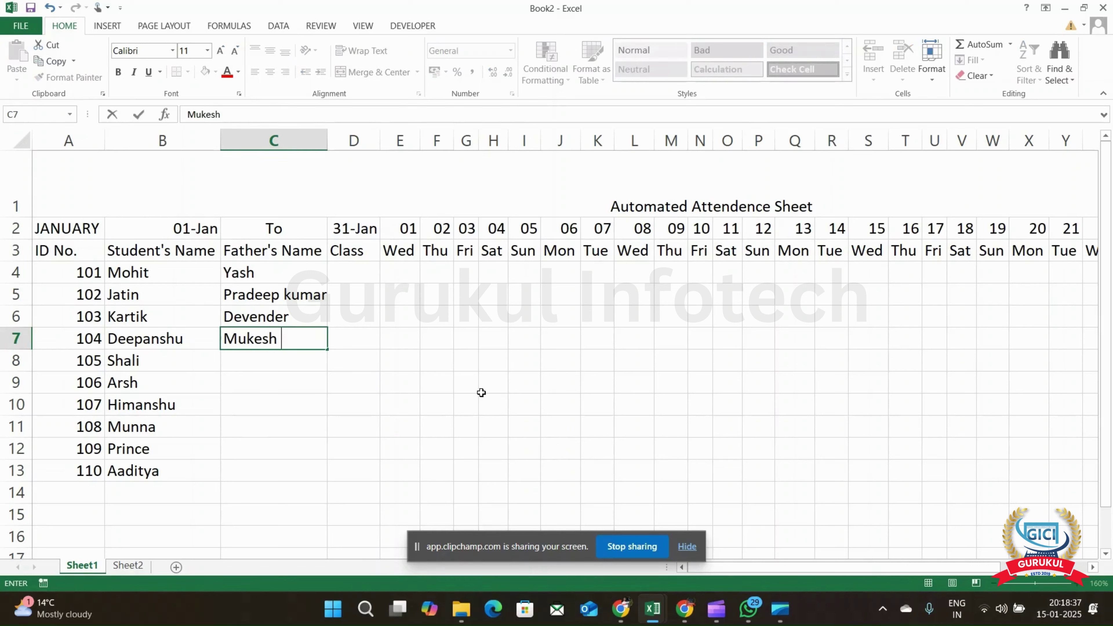
pyautogui.press('Return')
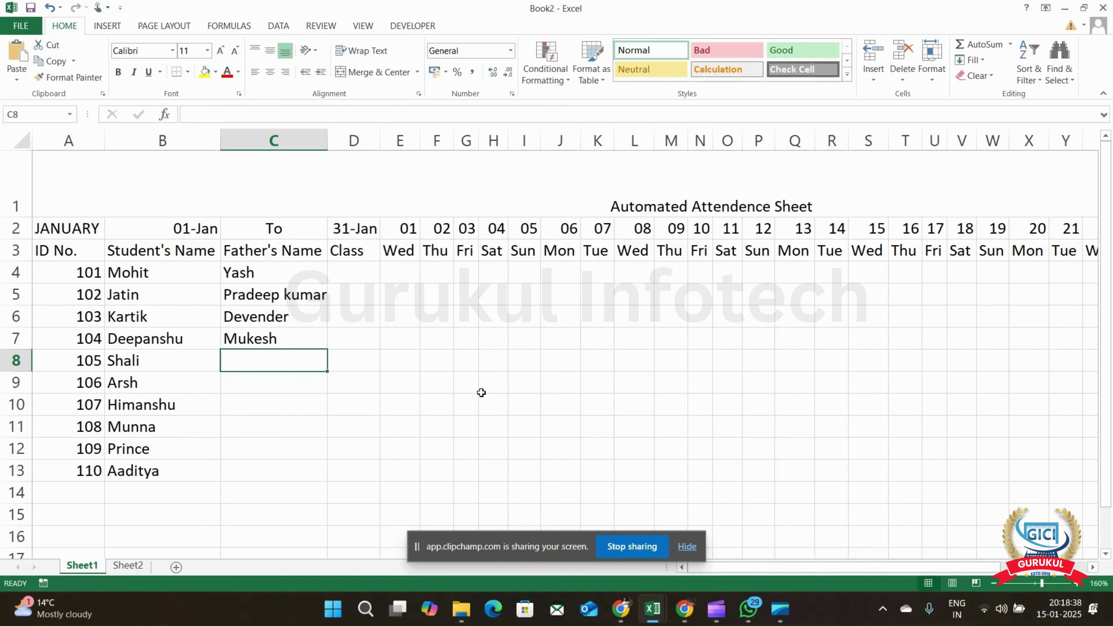
# Correct the spelling of the student's name in cell B8 by changing its last letter to "u"
pyautogui.press('Left')
pyautogui.press('F2')
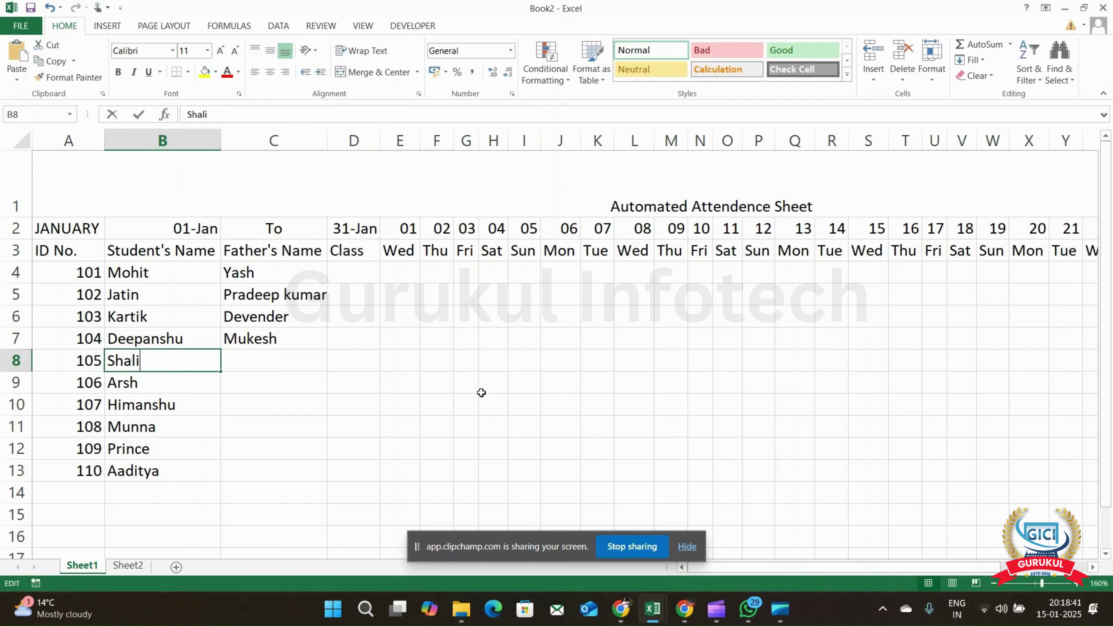
pyautogui.press('BackSpace')
pyautogui.write('u')
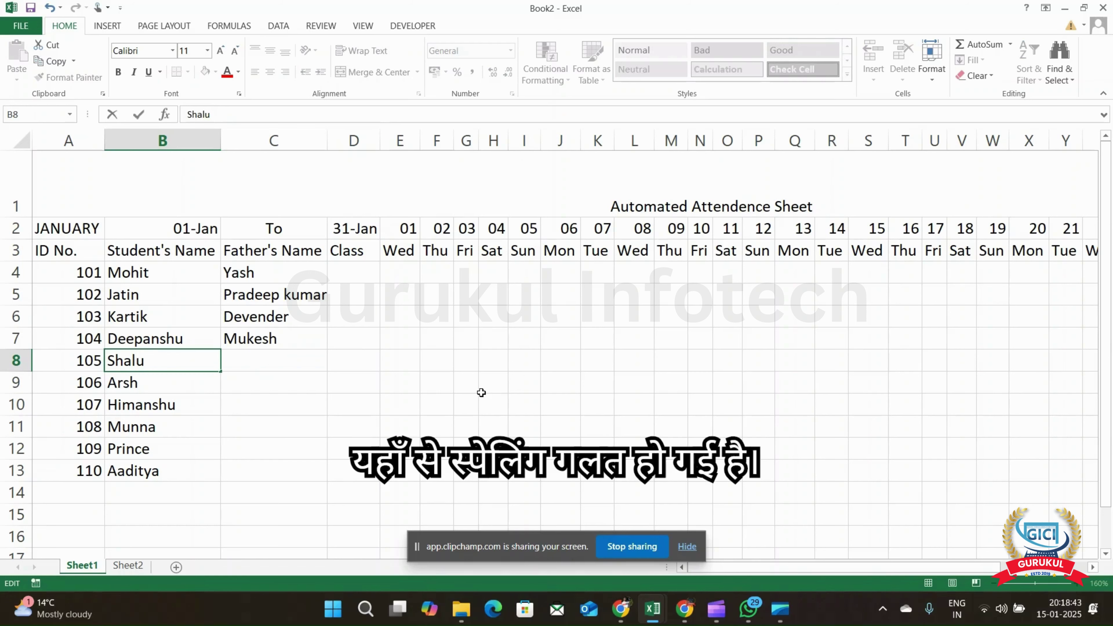
pyautogui.press('Return')
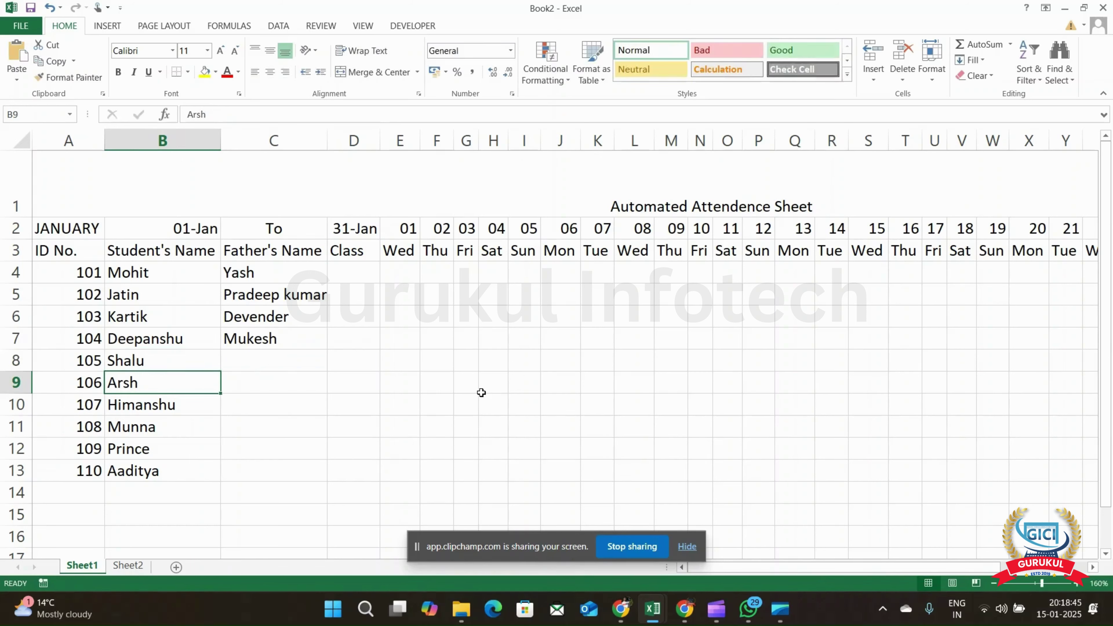
# Enter the fathers' names for ID numbers 105 and 106 in cells C8 and C9
pyautogui.press('Up')
pyautogui.press('Right')
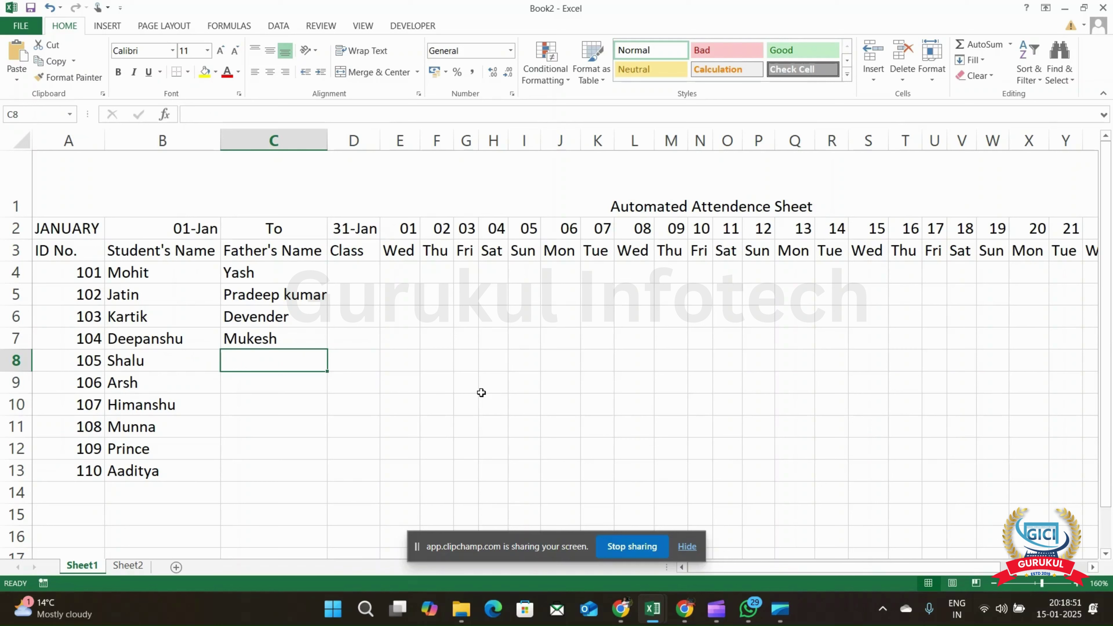
pyautogui.write('Depend')
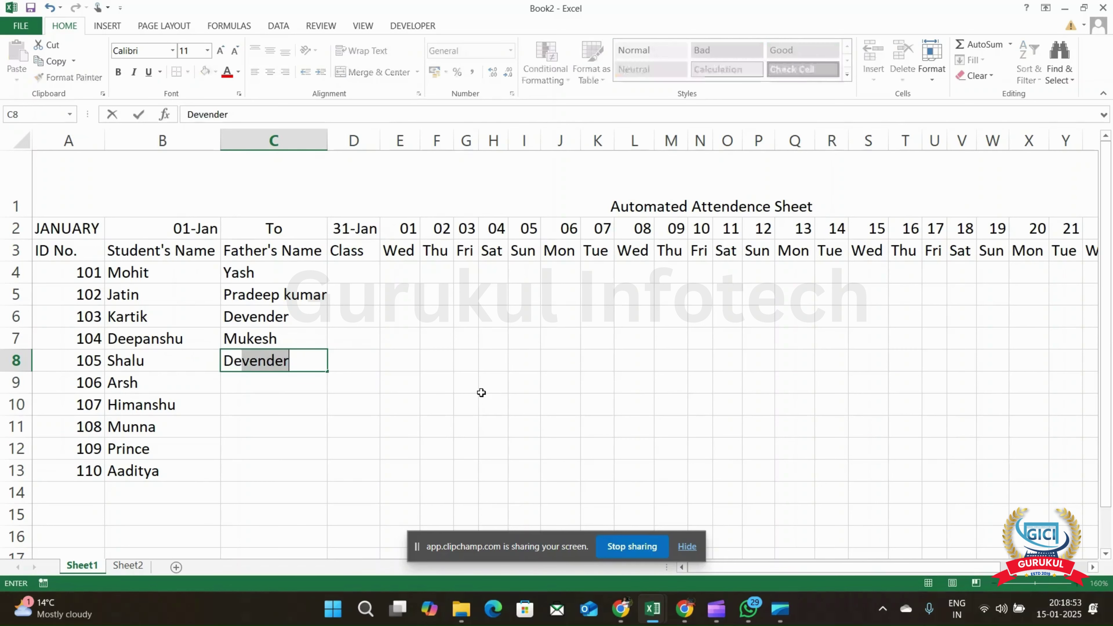
pyautogui.write('er')
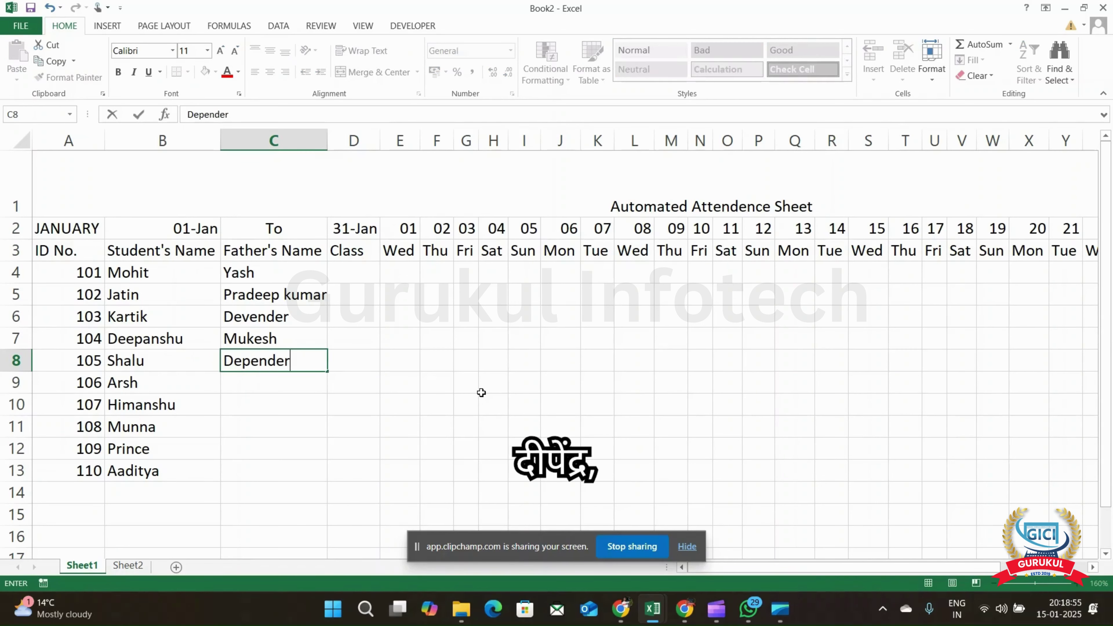
pyautogui.press('Return')
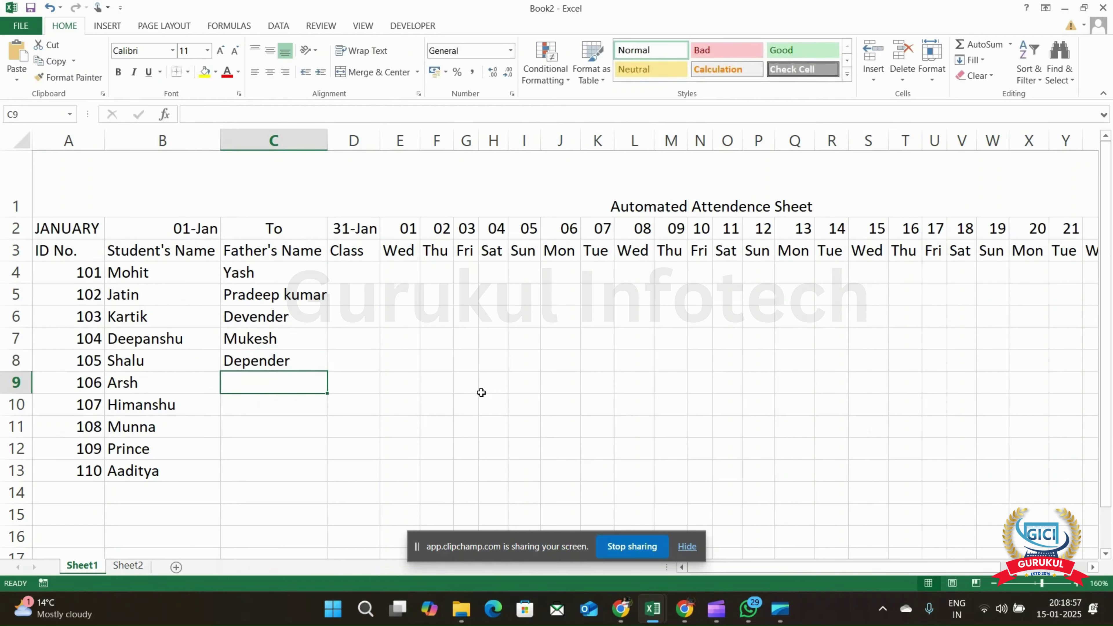
pyautogui.write('Imran')
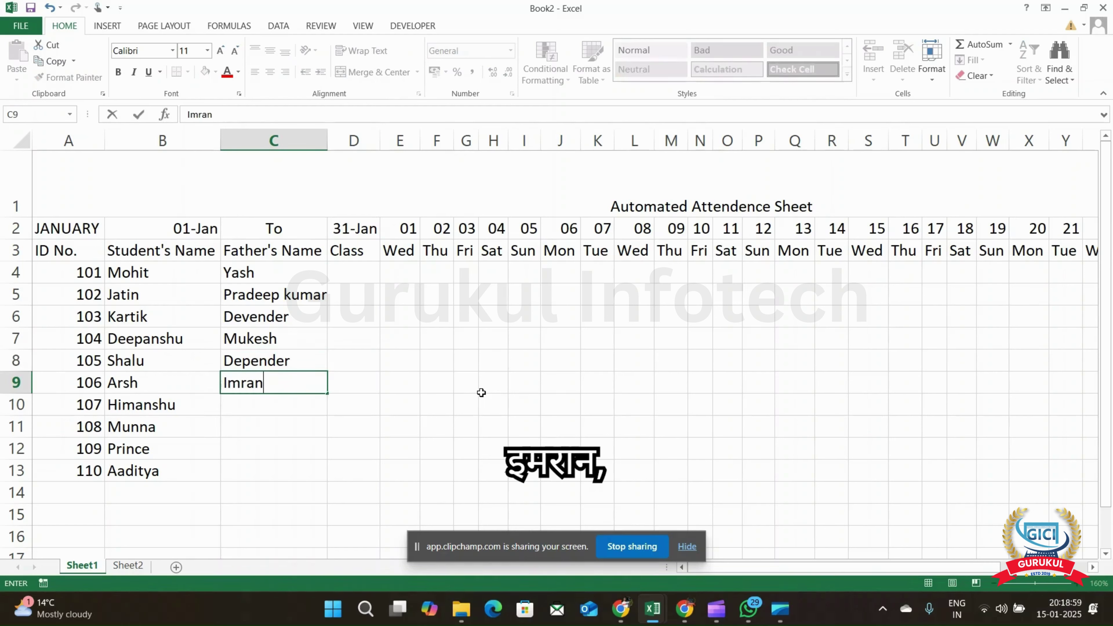
pyautogui.press('Return')
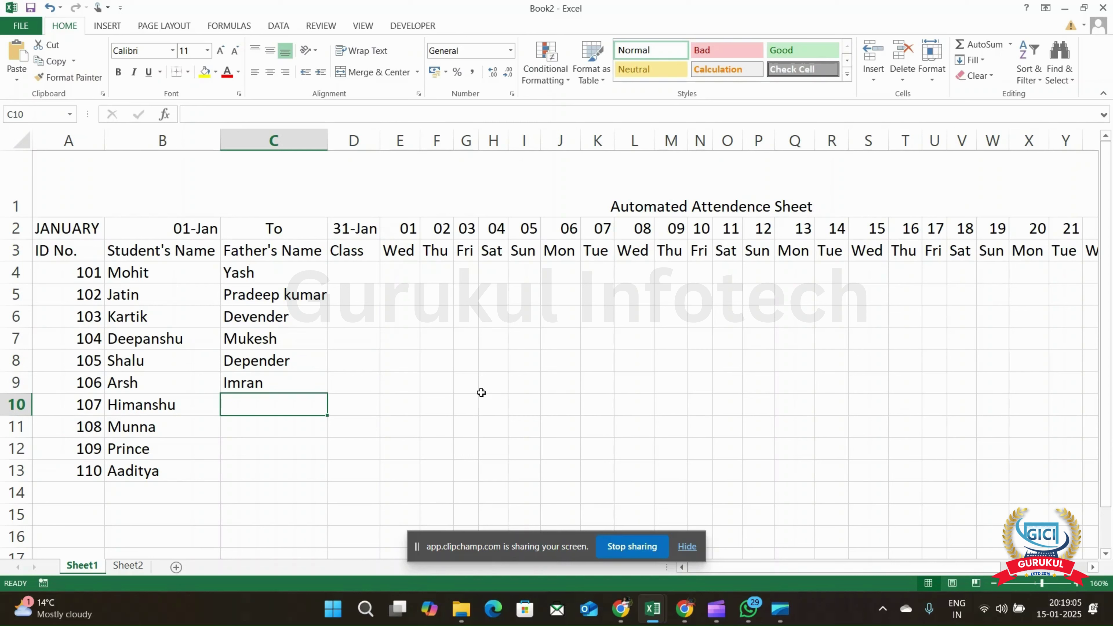
# Enter the fathers' full names for ID numbers 107 and 108 in cells C10 and C11
pyautogui.write('Raj')
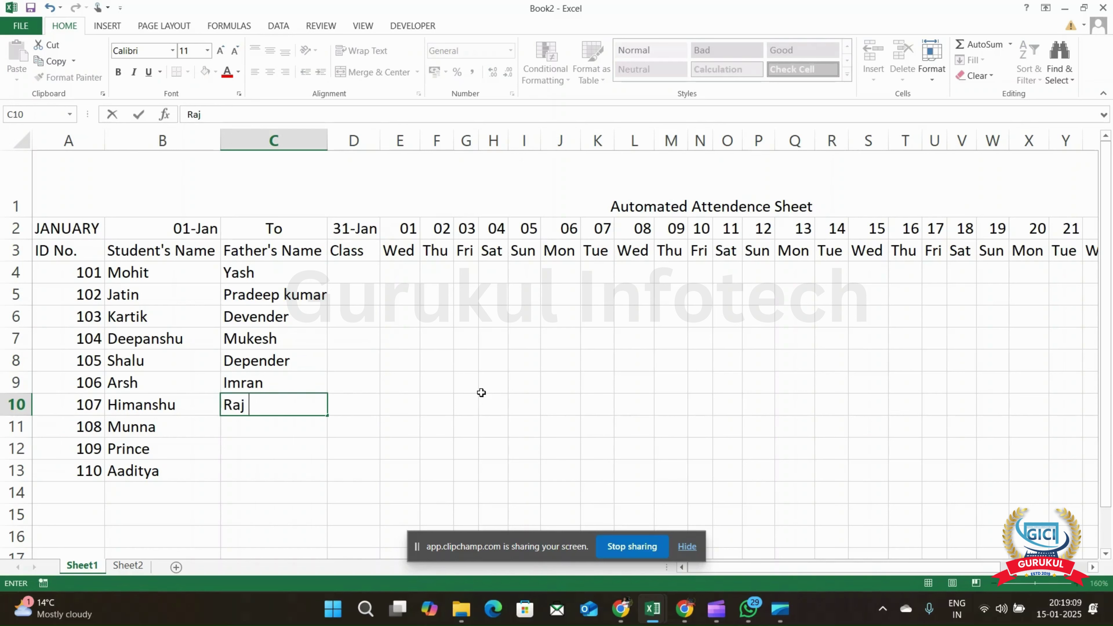
pyautogui.write(' kumar')
pyautogui.press('Return')
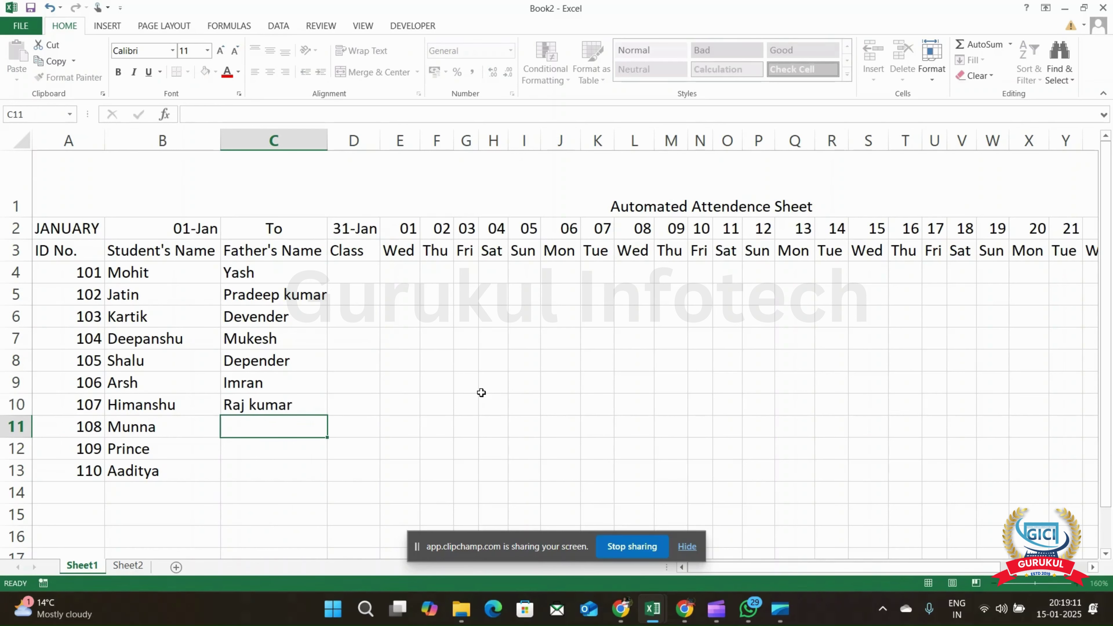
pyautogui.write('RAvi')
pyautogui.press('BackSpace')
pyautogui.press('BackSpace')
pyautogui.press('BackSpace')
pyautogui.write('avi ')
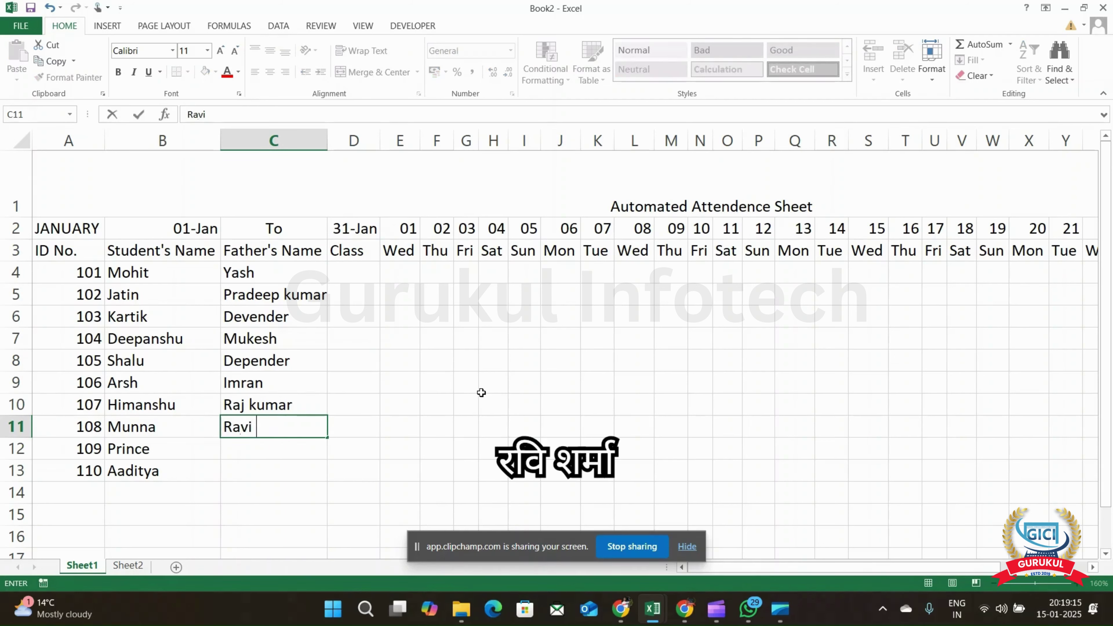
pyautogui.write('sharma')
pyautogui.press('Return')
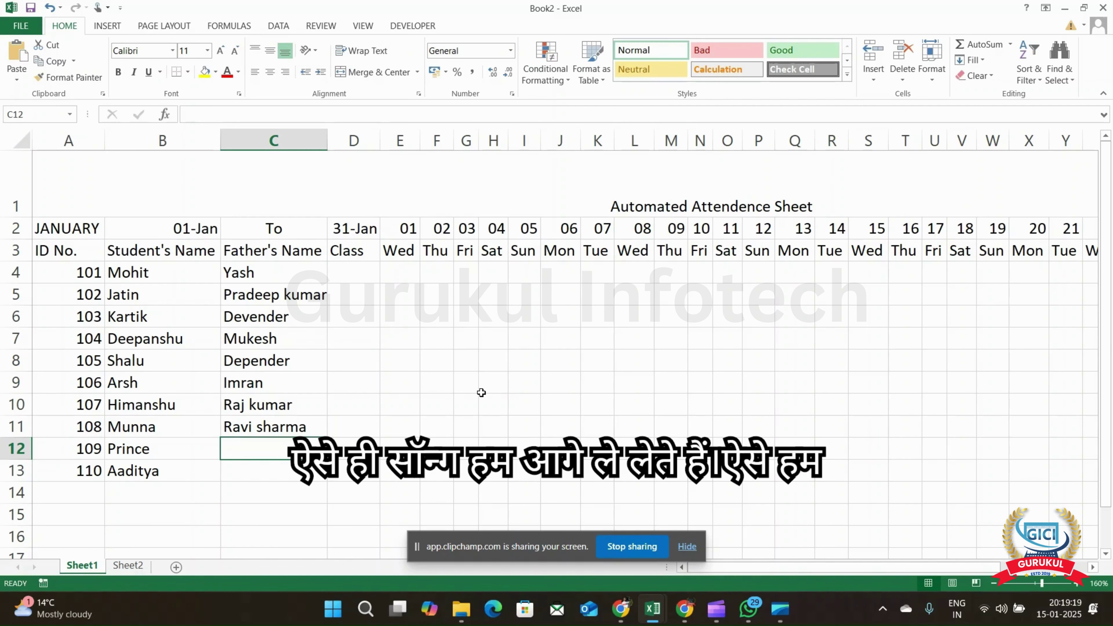
# Enter the fathers' full names for ID numbers 109 and 110 in cells C12 and C13
pyautogui.write('Hari O')
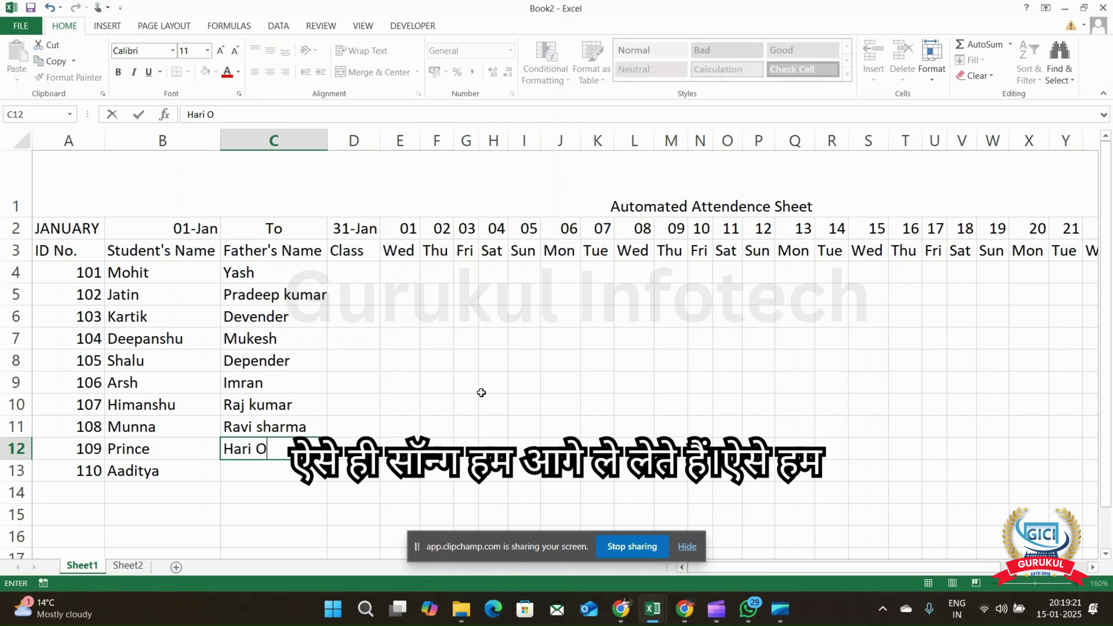
pyautogui.write('m')
pyautogui.press('Return')
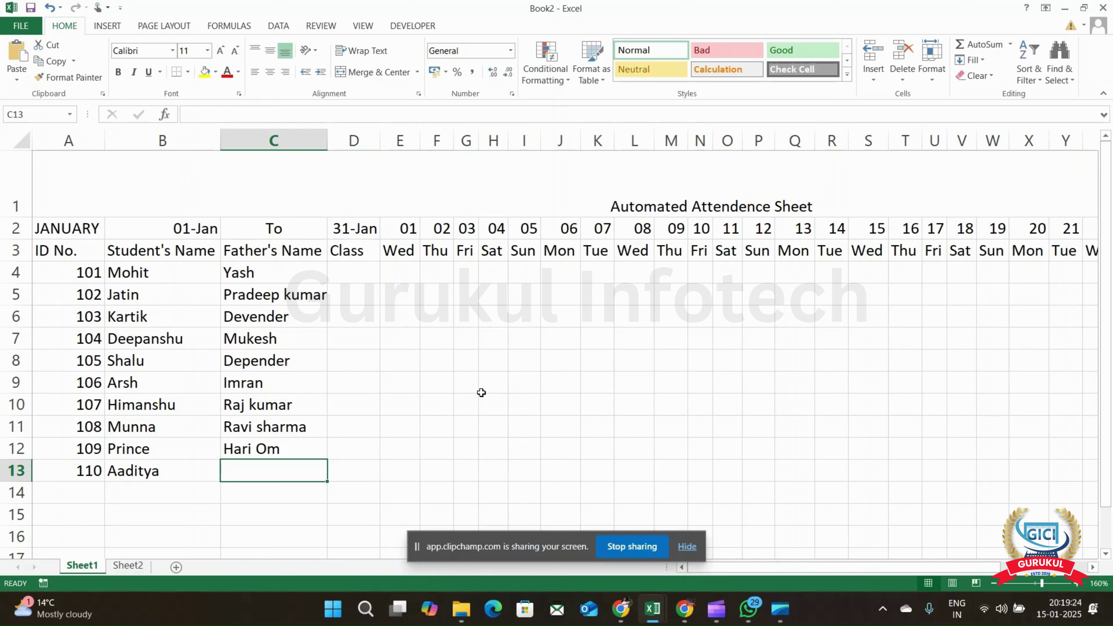
pyautogui.write('Om Prak')
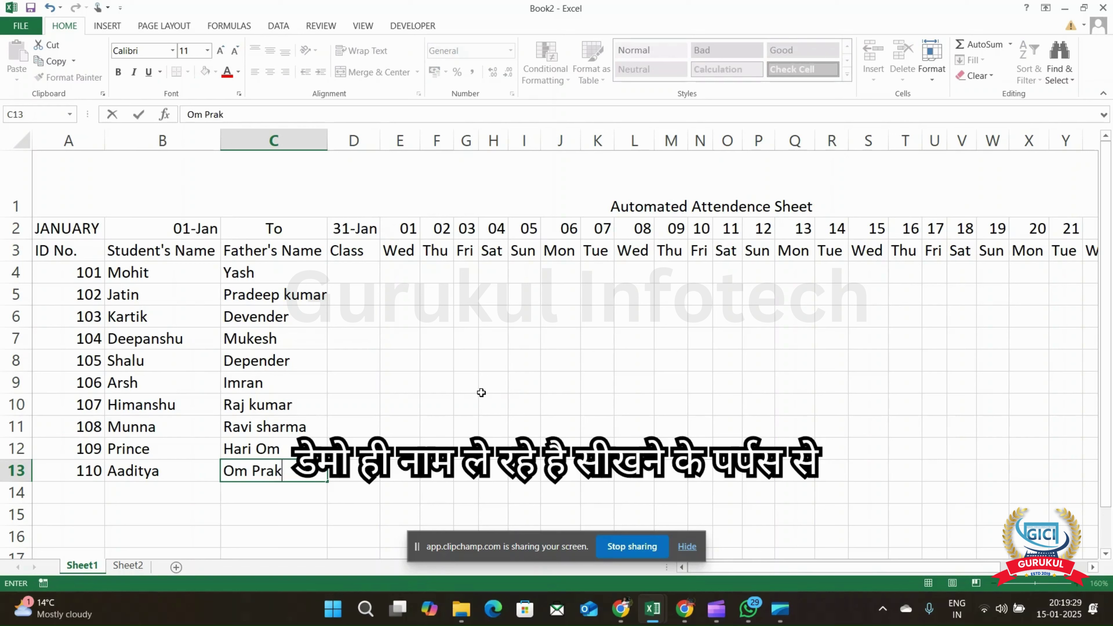
pyautogui.write('ash')
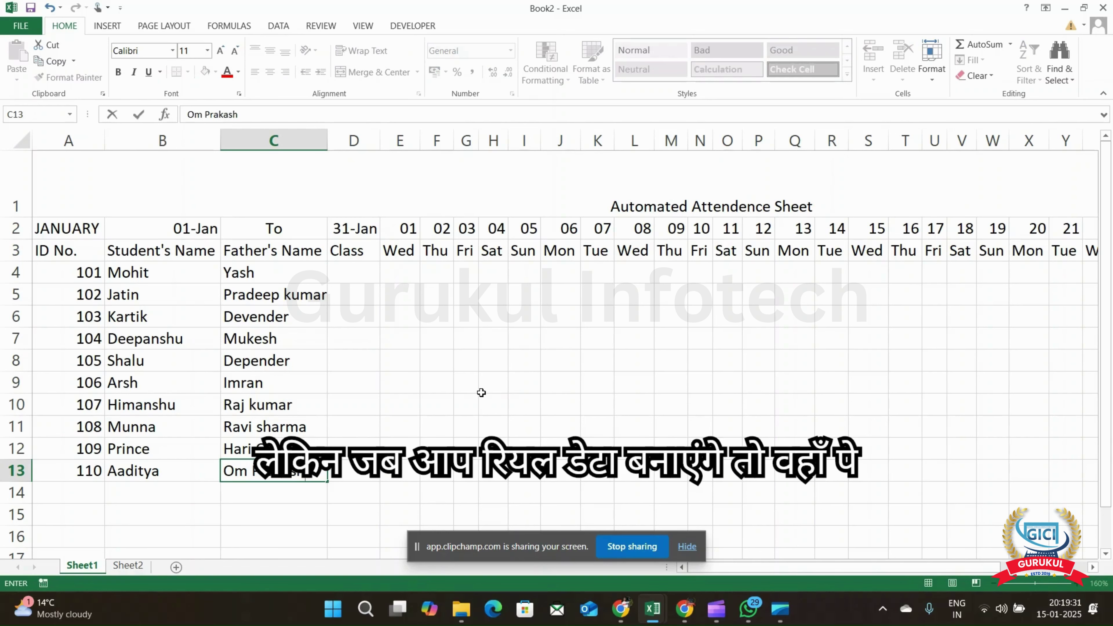
# Enter the class 11th in cell D4 and copy it unchanged down to D13 for all ten students
pyautogui.click(364, 271)
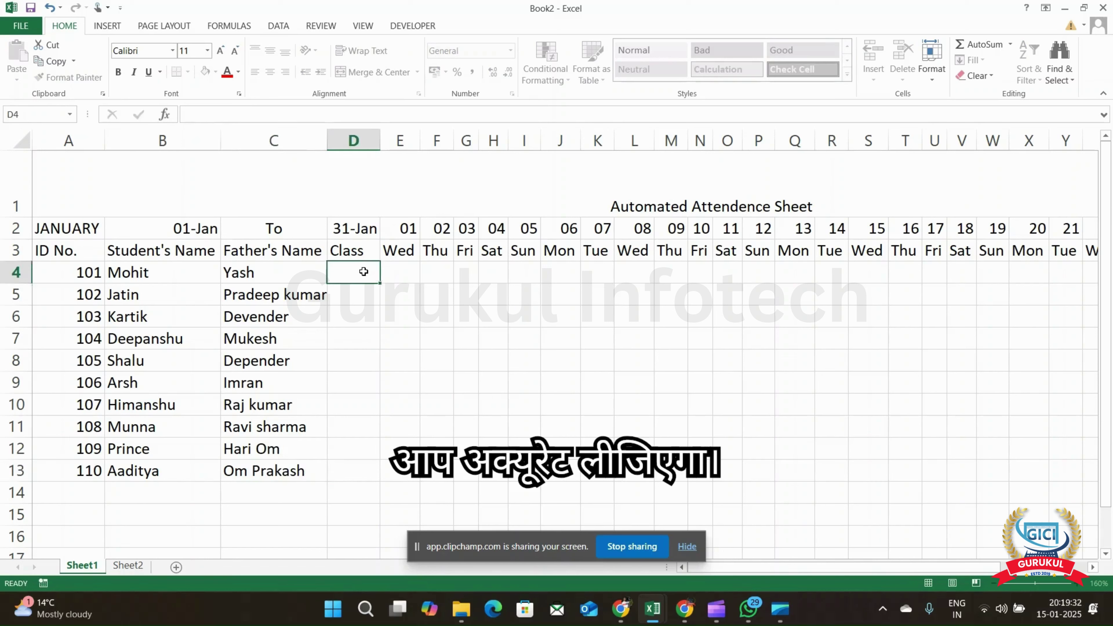
pyautogui.write('11th')
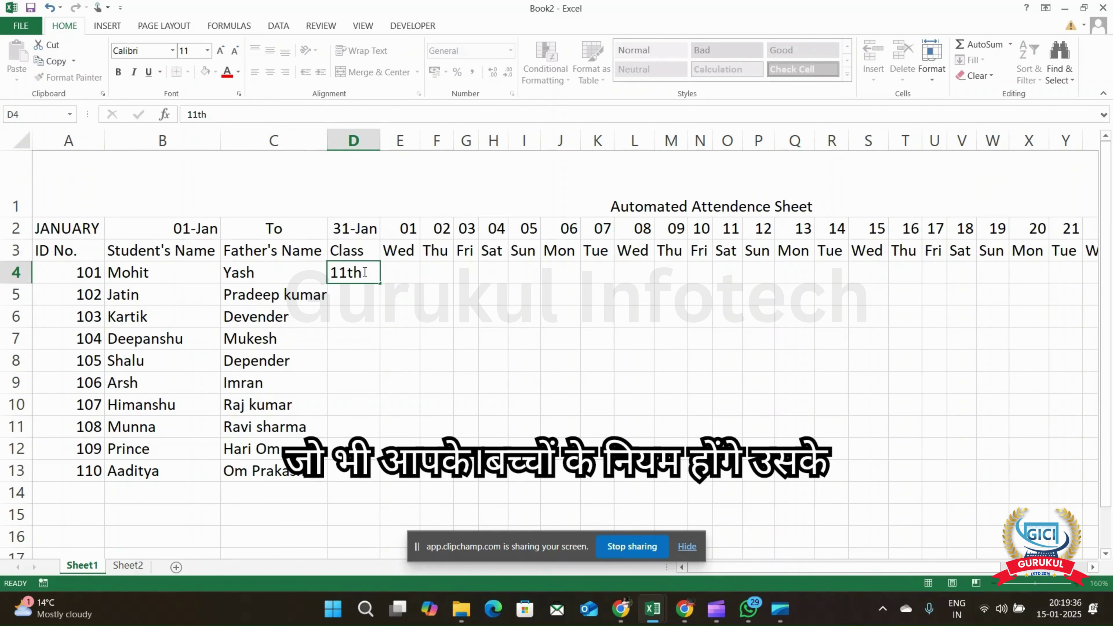
pyautogui.press('Return')
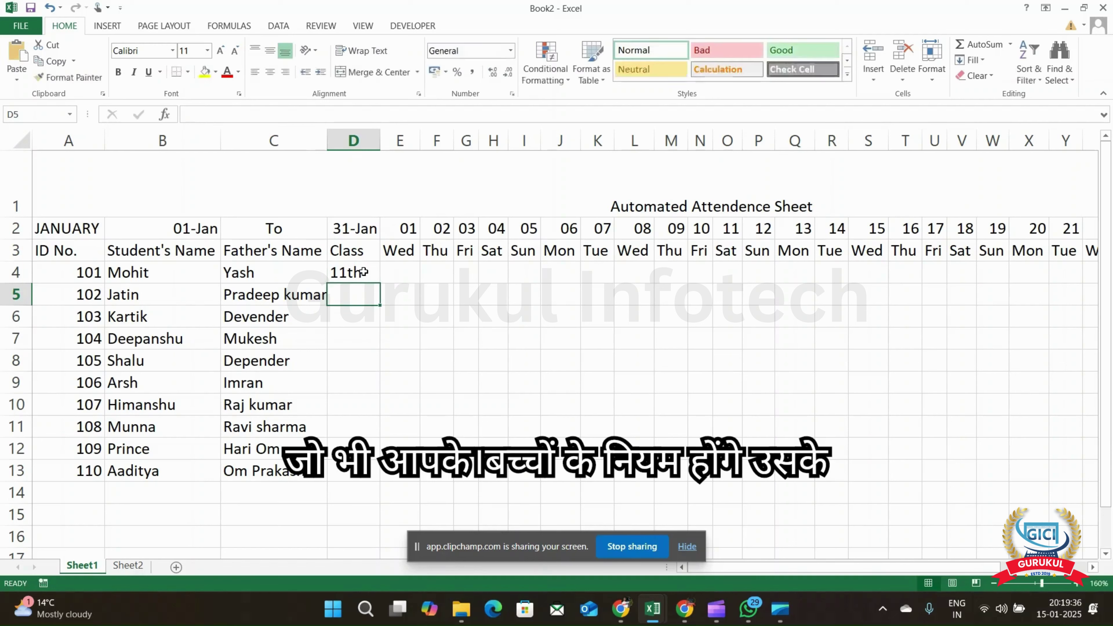
pyautogui.click(365, 272)
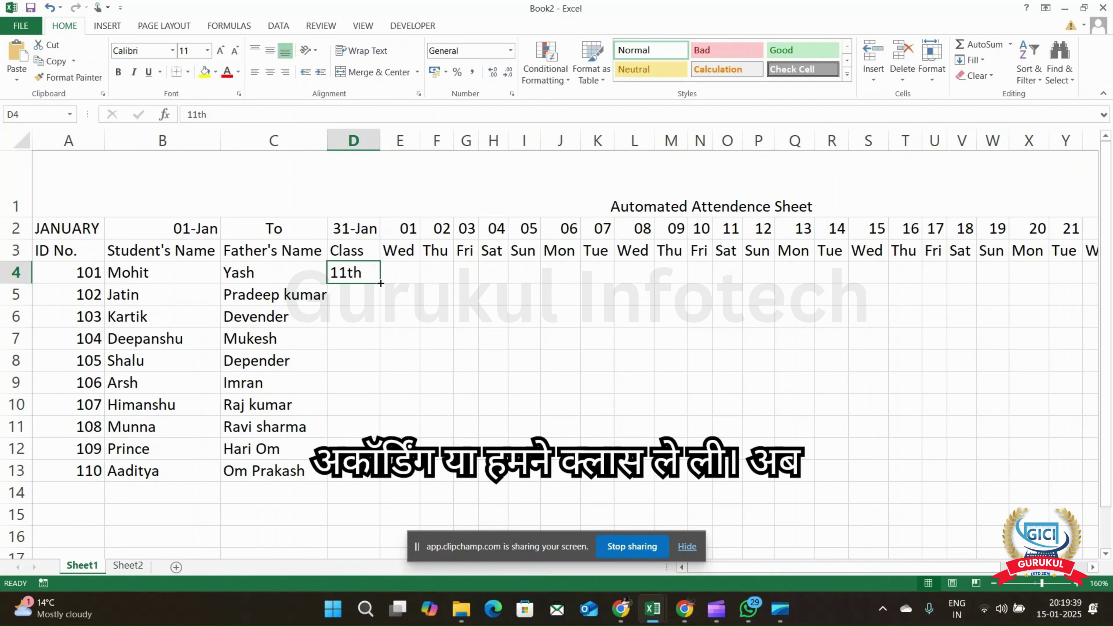
pyautogui.moveTo(380, 283); pyautogui.dragTo(372, 489)
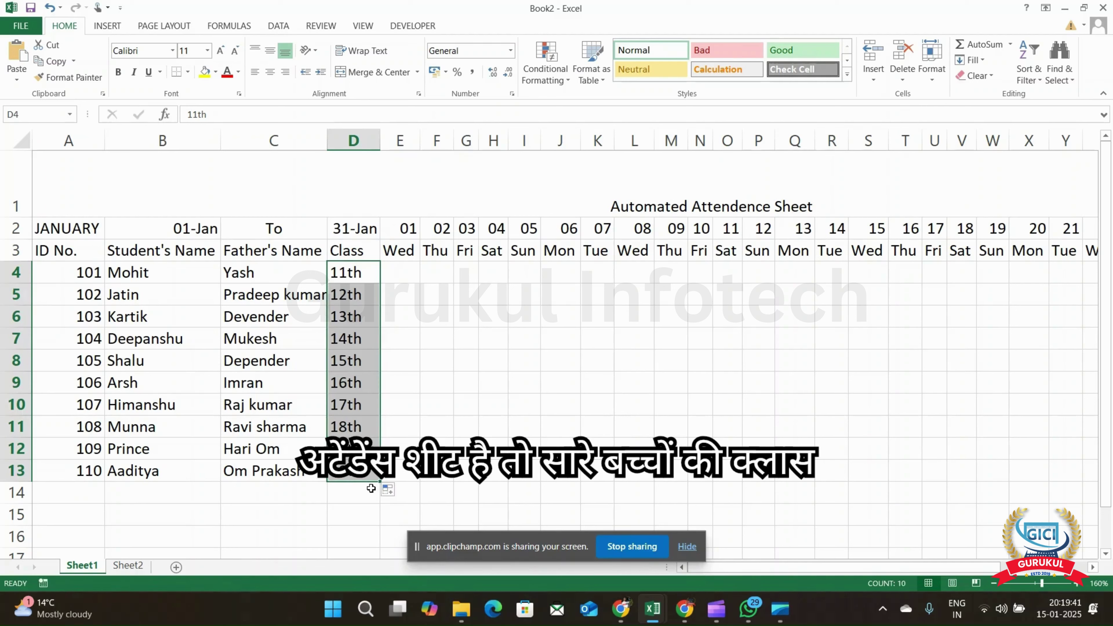
pyautogui.click(388, 491)
pyautogui.click(335, 509)
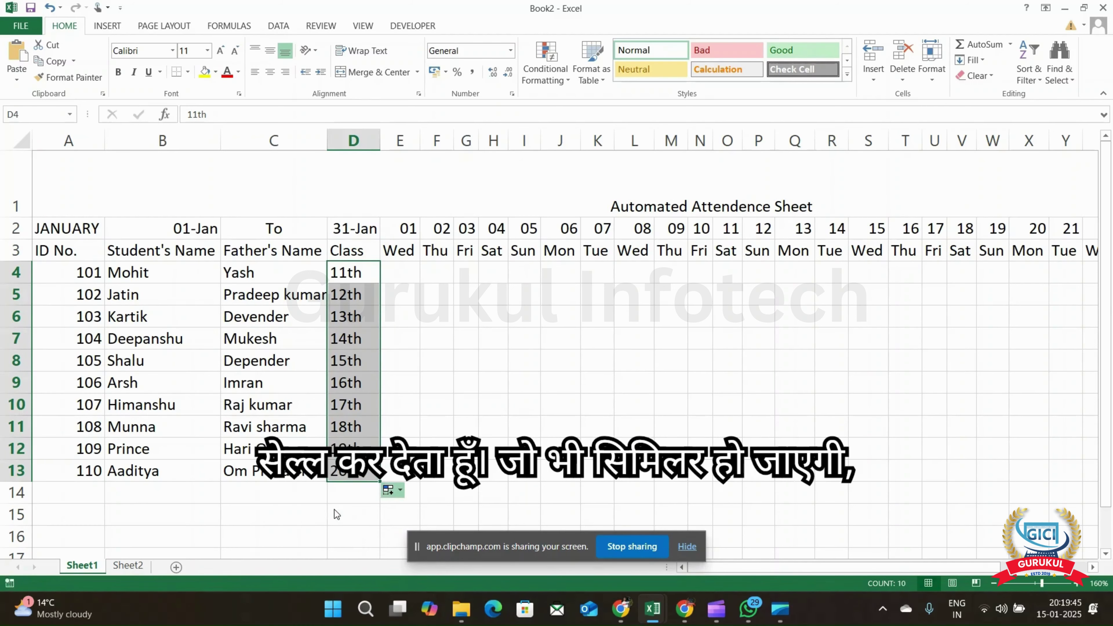
# Create a formula-based conditional formatting rule for cell H4 with the formula =H$3="Sun"
pyautogui.click(402, 272)
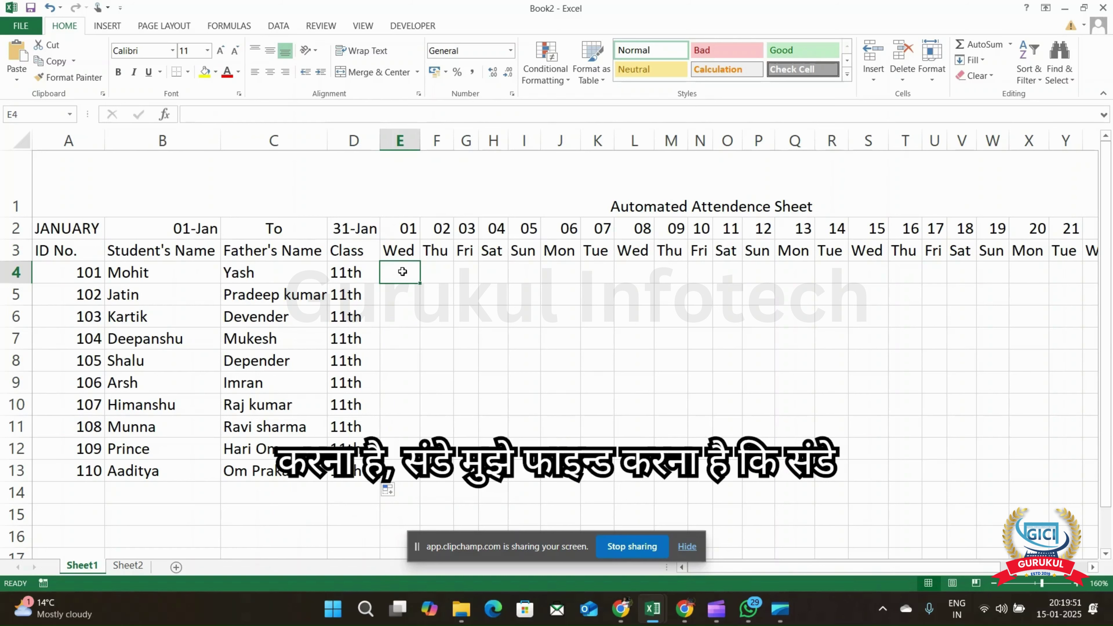
pyautogui.click(496, 264)
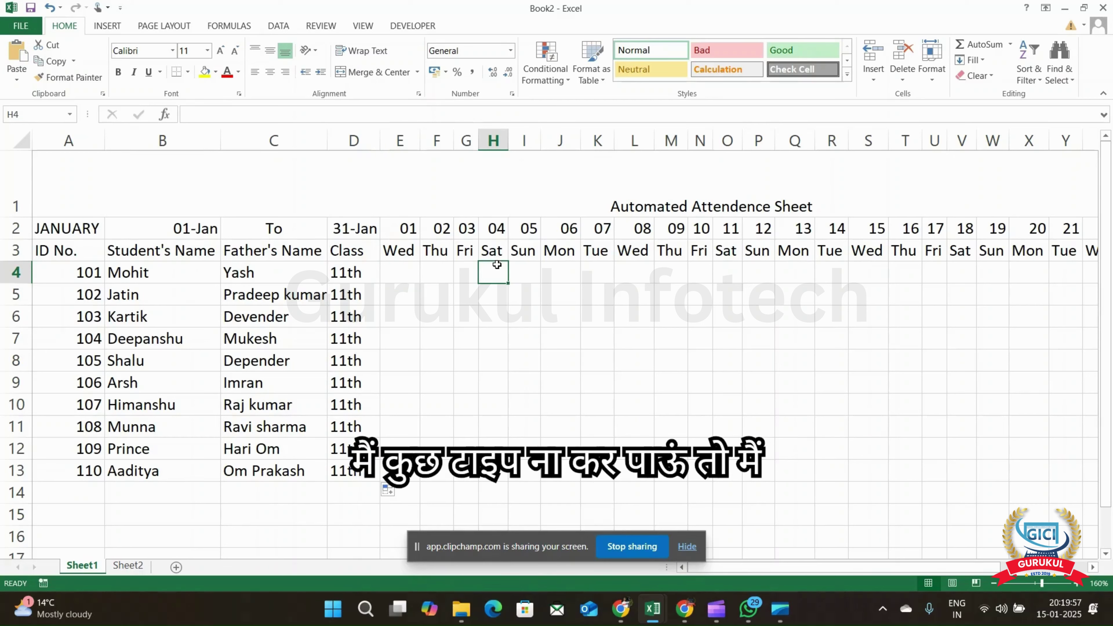
pyautogui.click(552, 75)
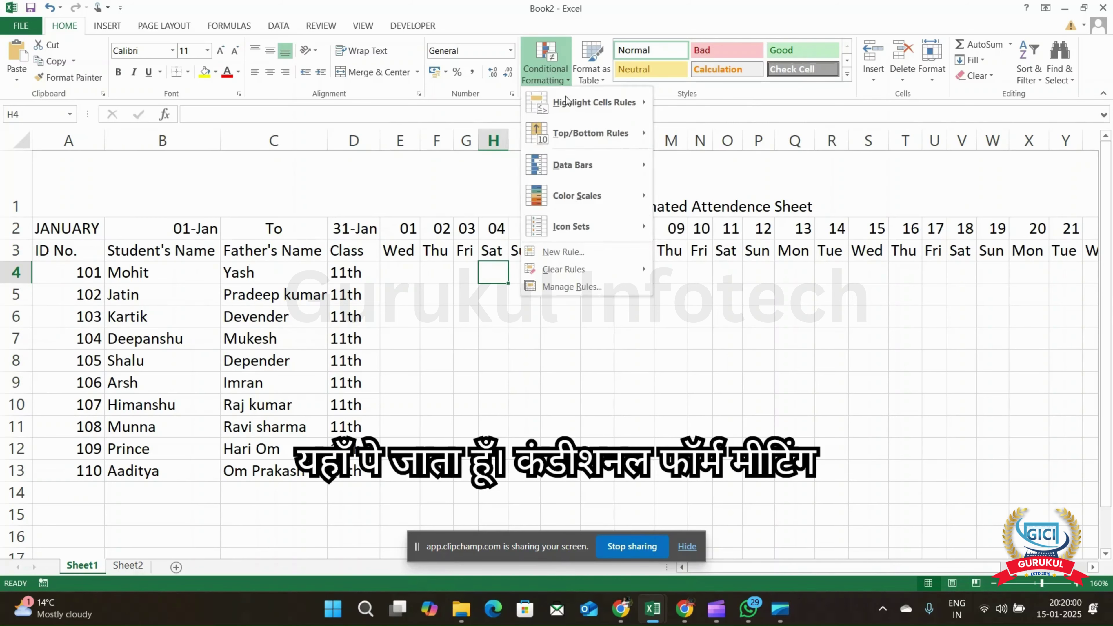
pyautogui.click(584, 251)
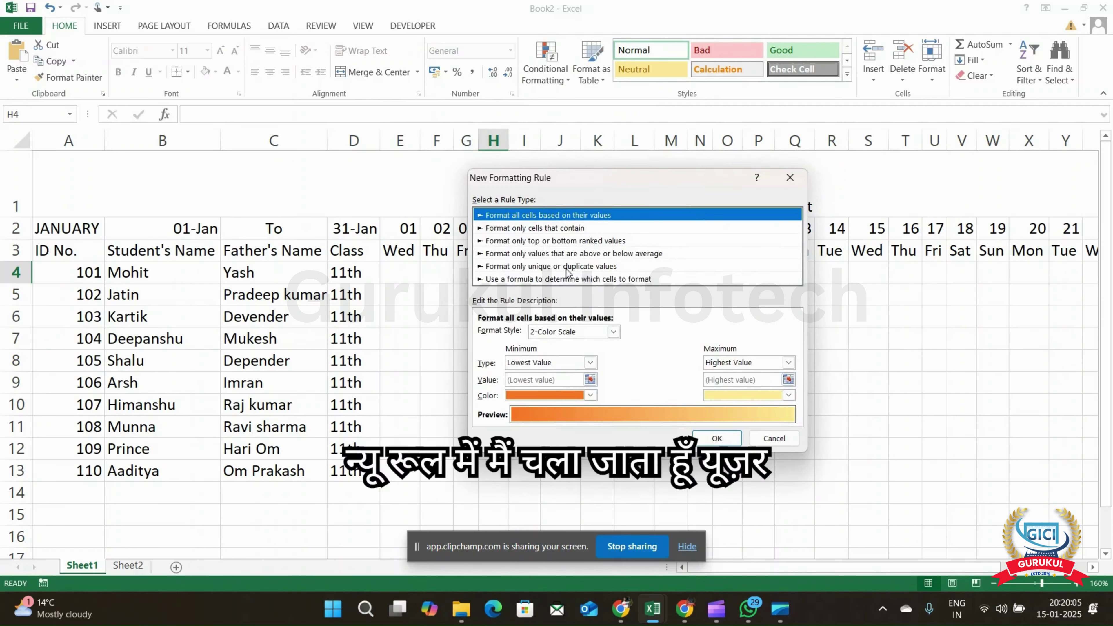
pyautogui.click(552, 280)
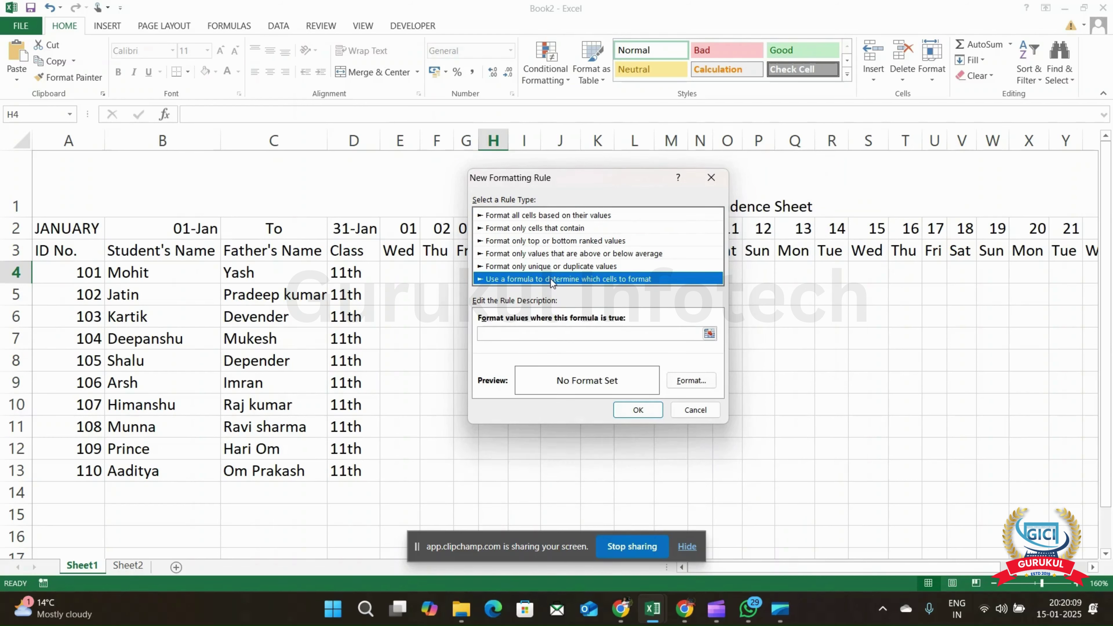
pyautogui.click(573, 332)
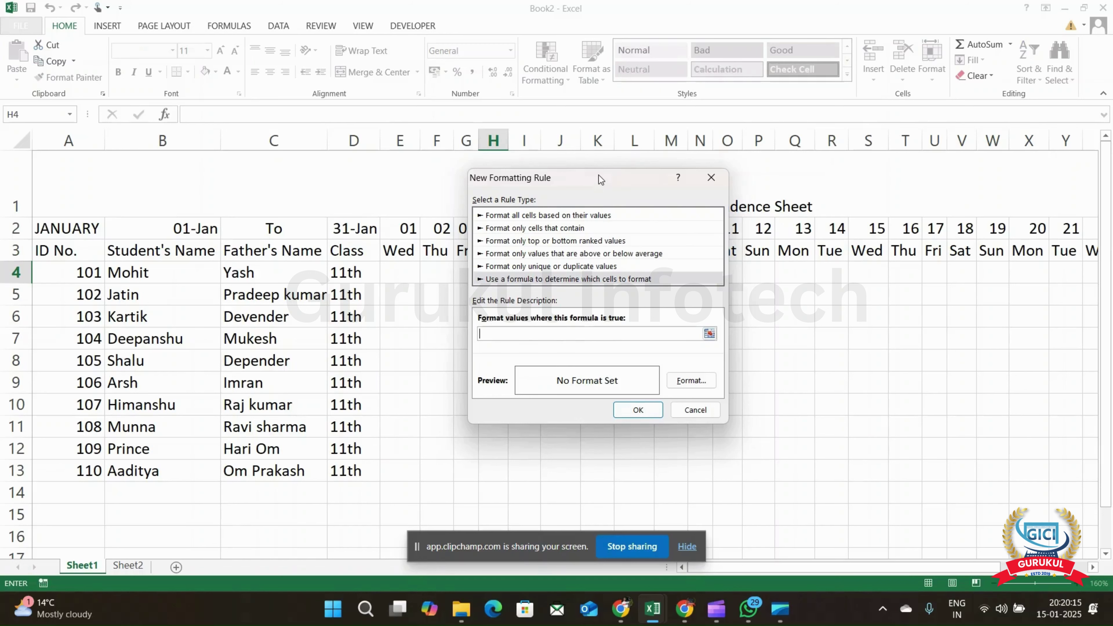
pyautogui.moveTo(598, 175); pyautogui.dragTo(771, 161)
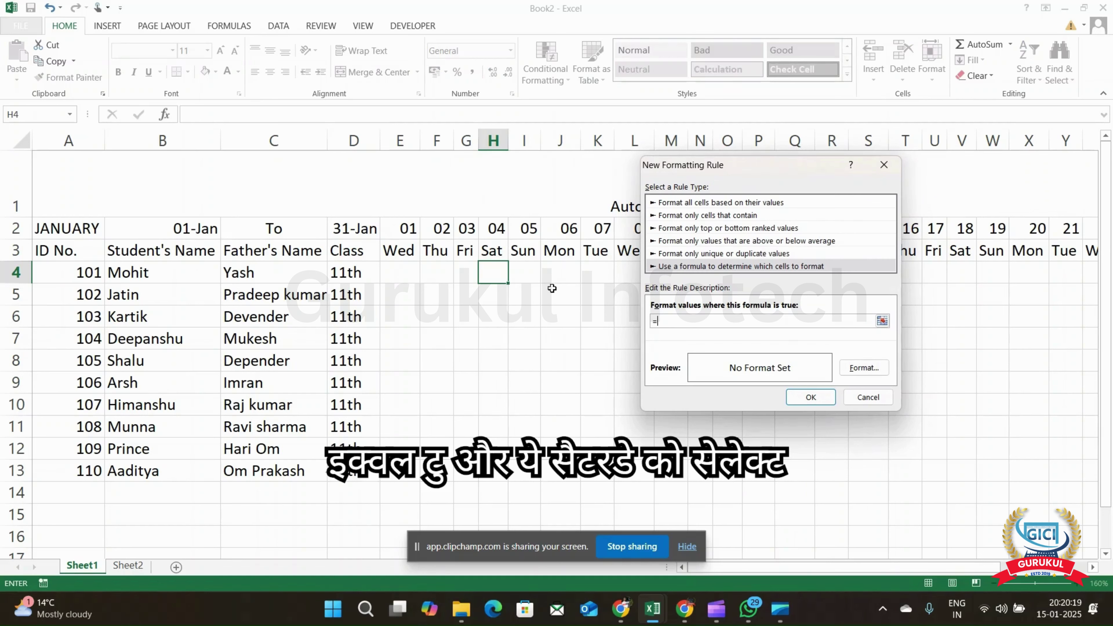
pyautogui.click(494, 249)
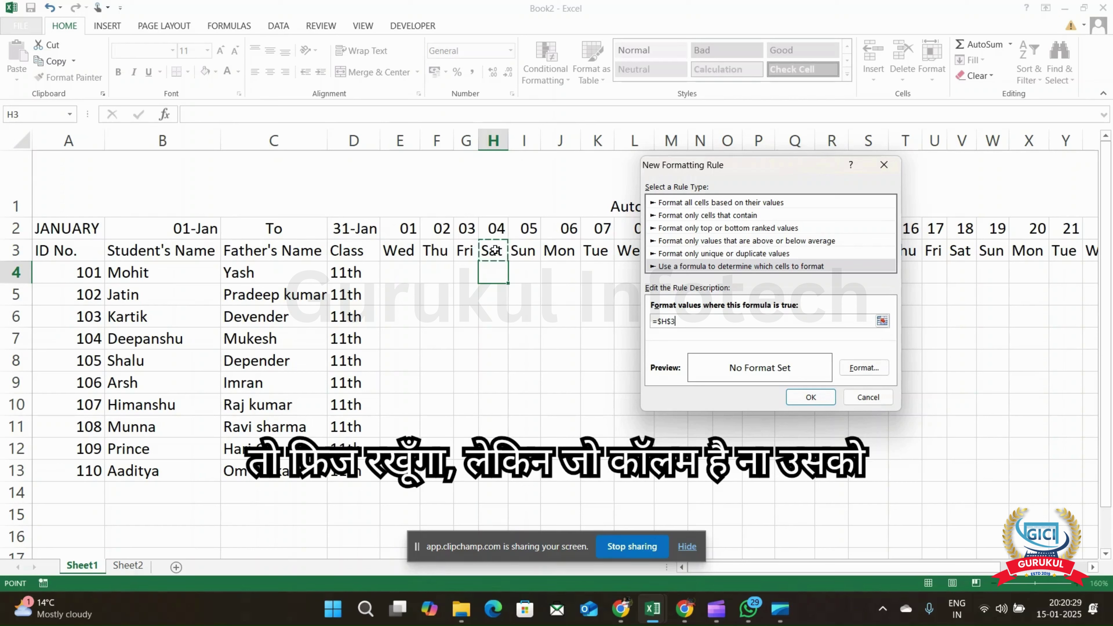
pyautogui.press('F4')
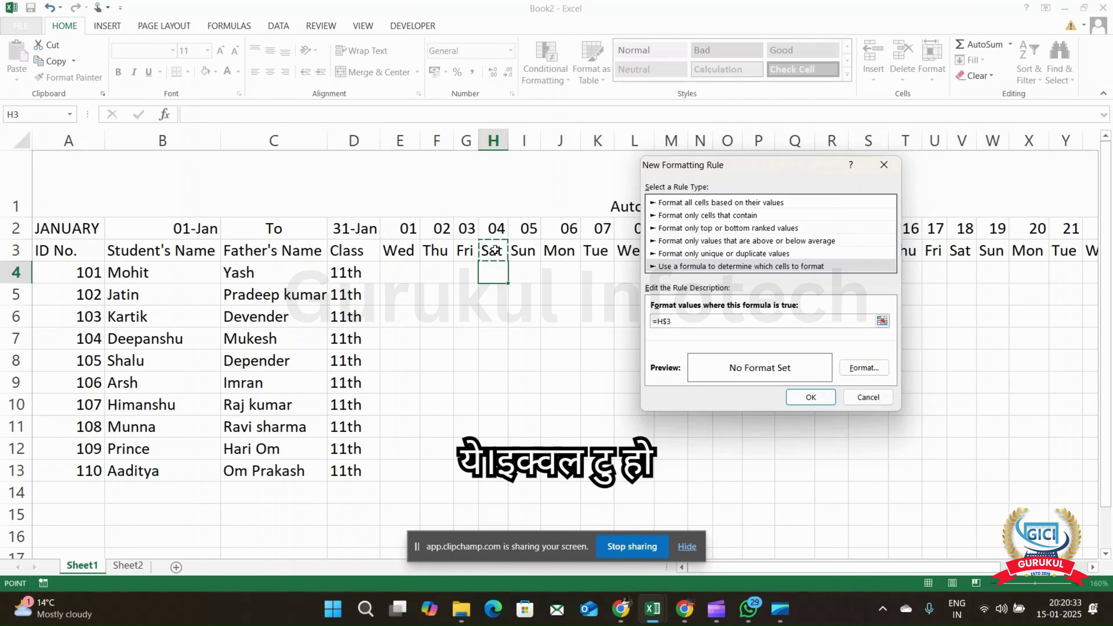
pyautogui.write('=')
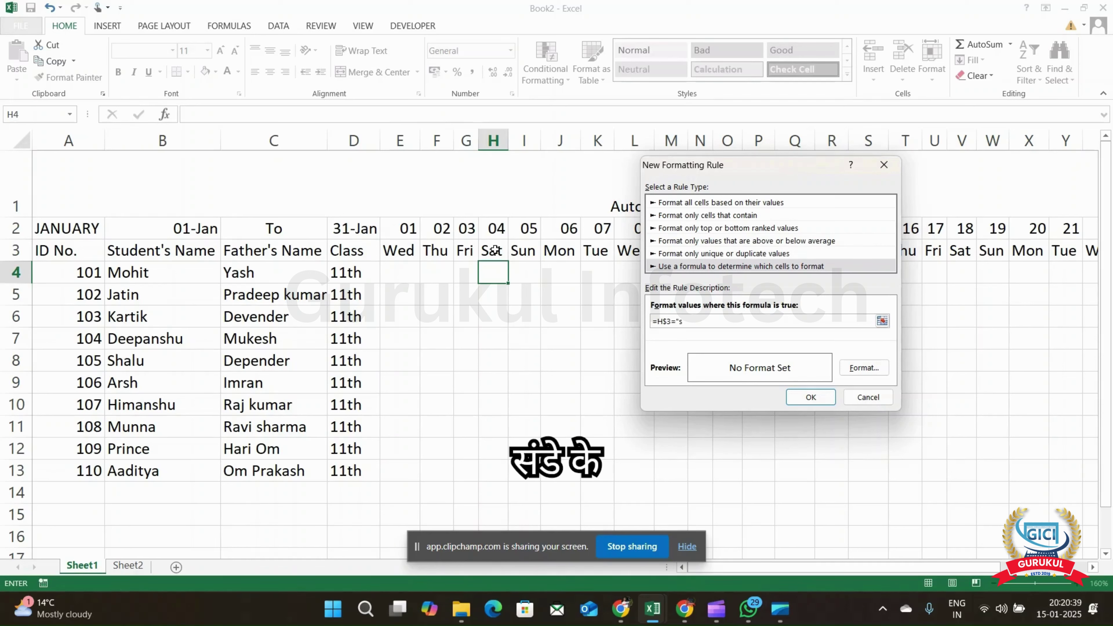
pyautogui.write('"Sun"')
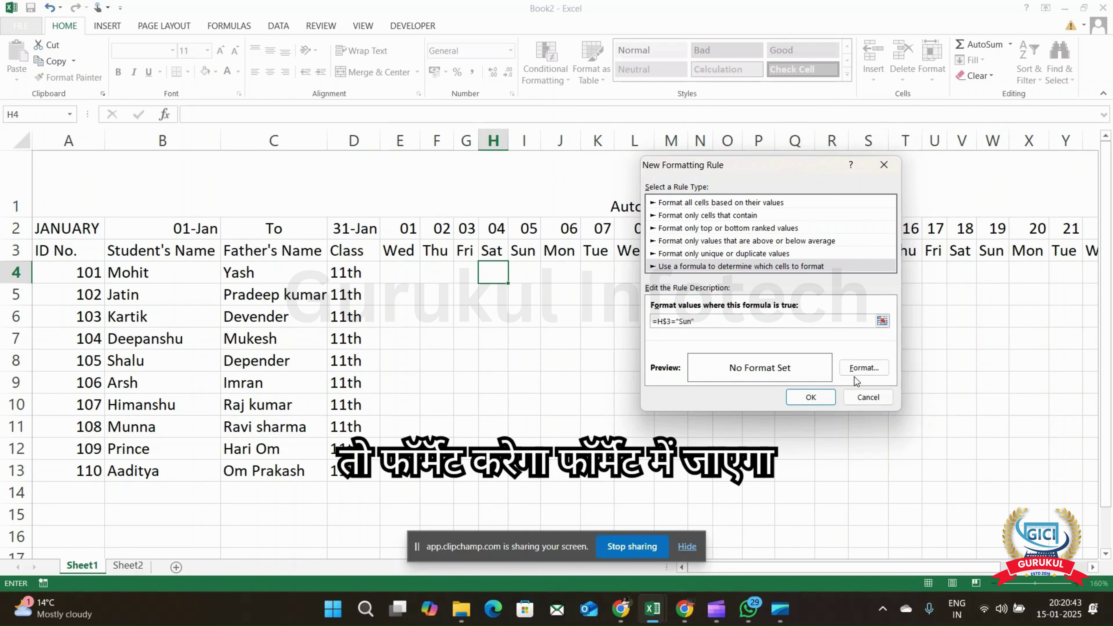
# Give the Sunday formatting rule a light green background fill
pyautogui.click(857, 369)
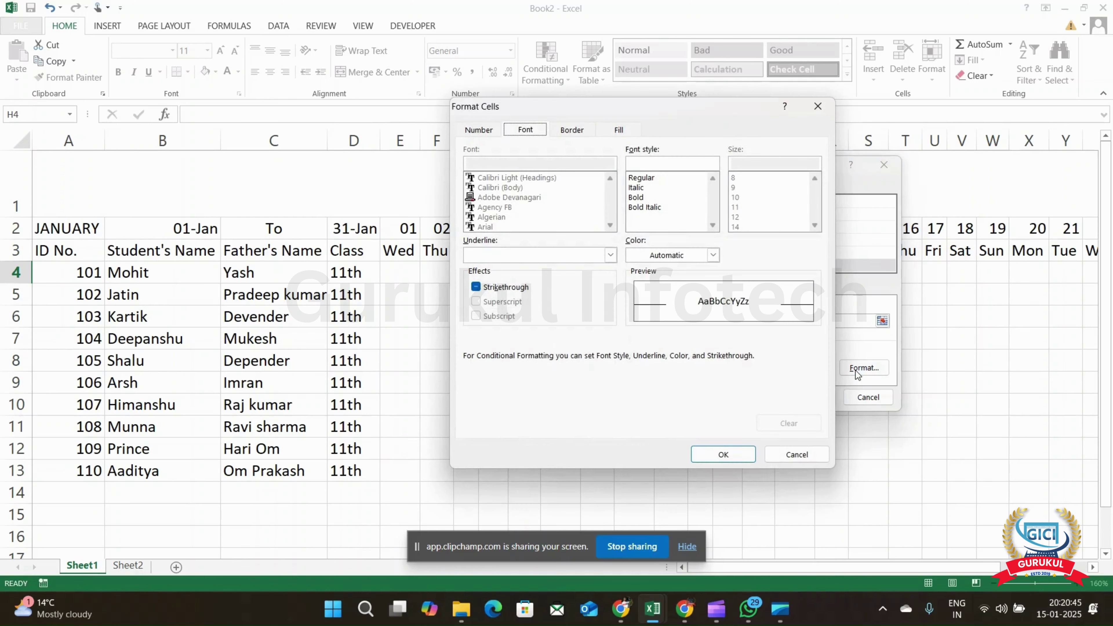
pyautogui.click(618, 131)
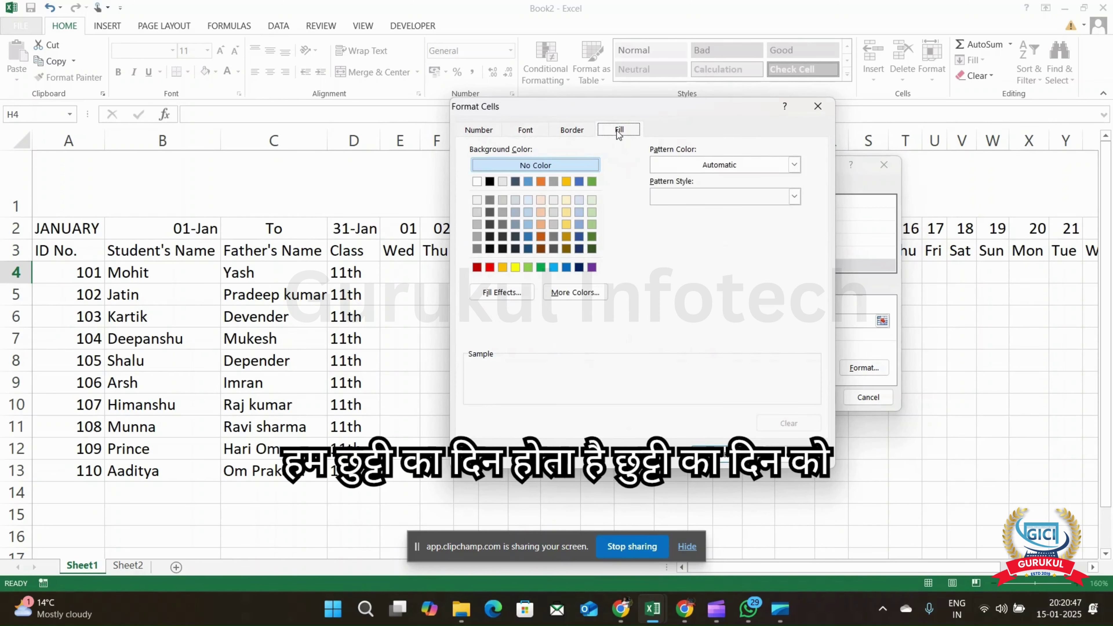
pyautogui.click(595, 226)
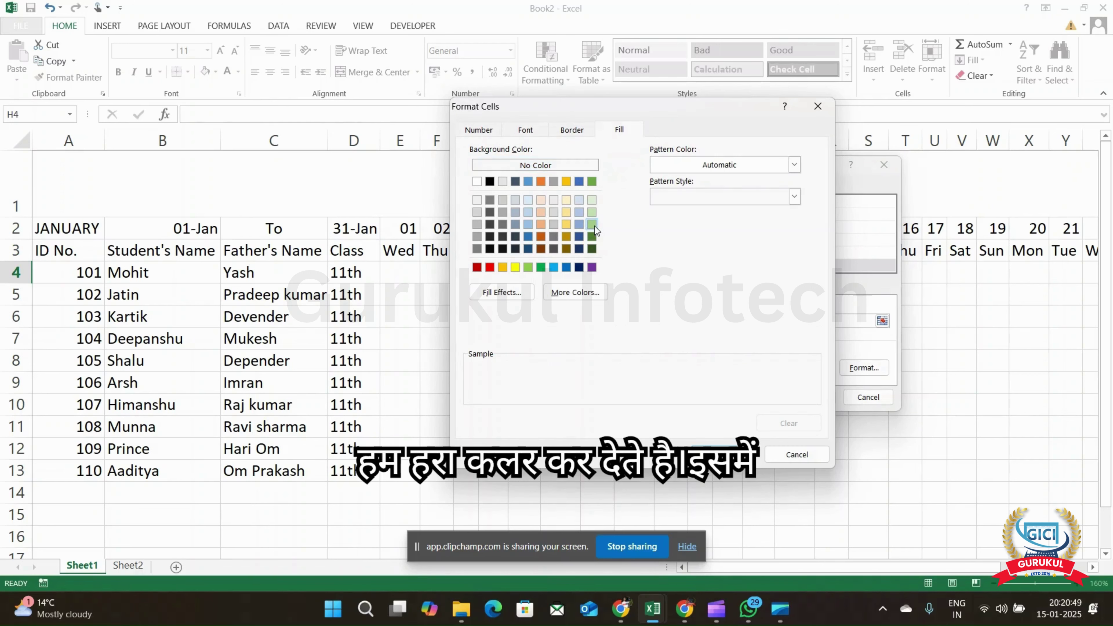
pyautogui.click(528, 131)
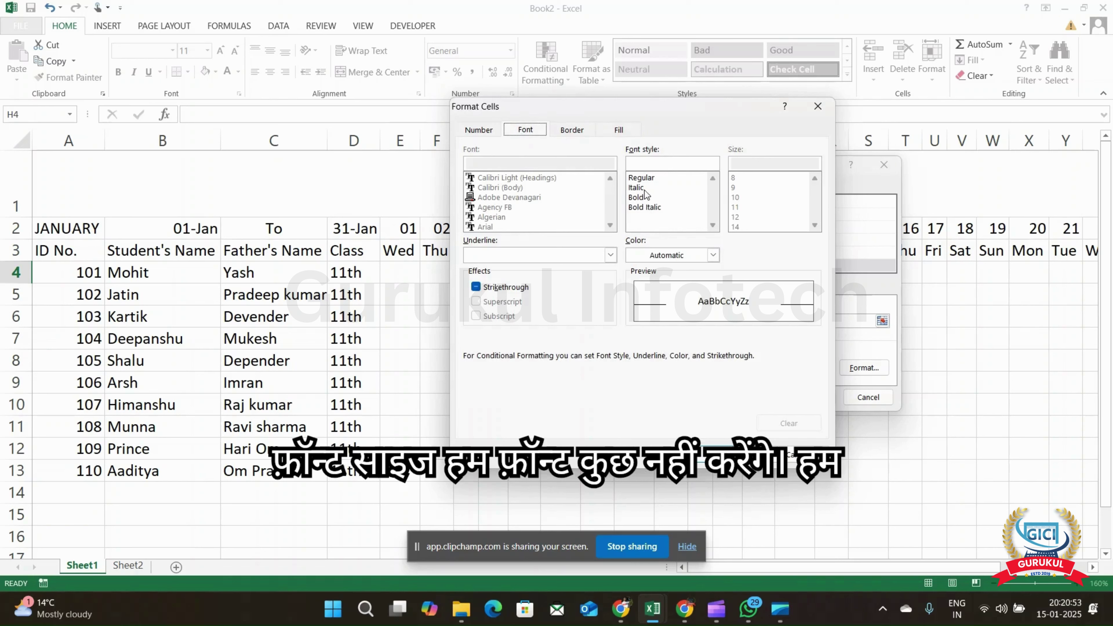
pyautogui.click(625, 133)
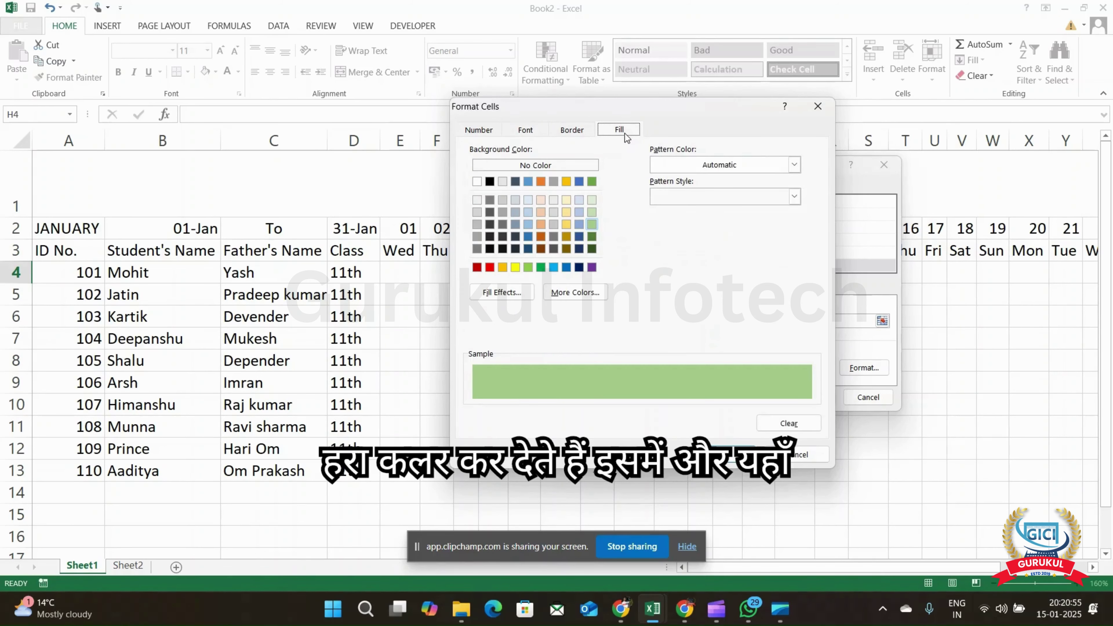
# Set the Sunday rule's font to bold and white, and apply the rule to cell H4
pyautogui.click(526, 134)
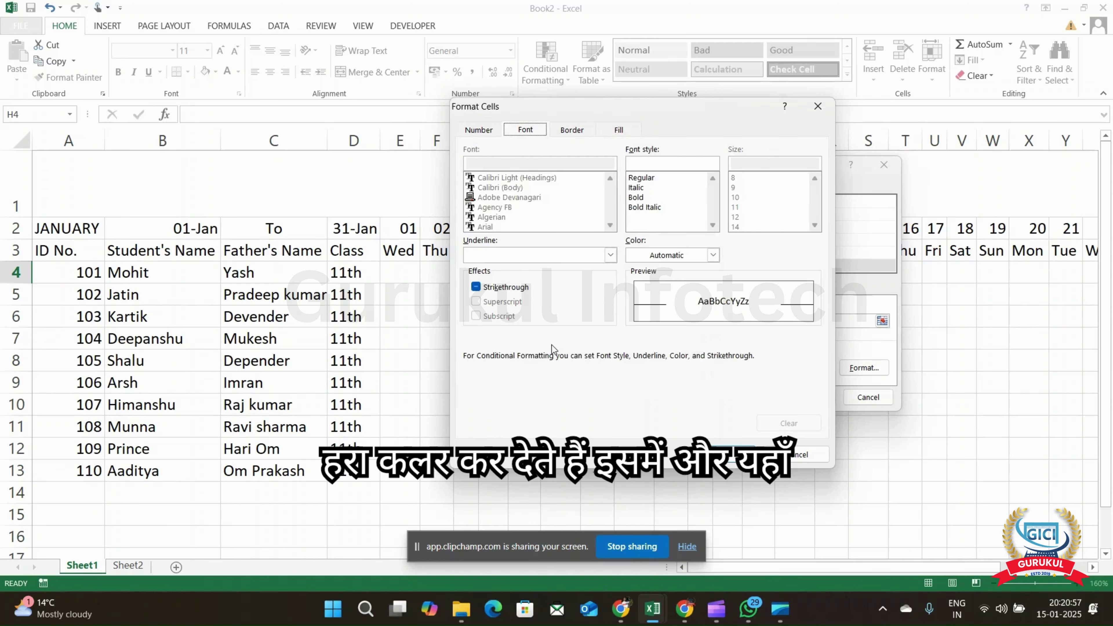
pyautogui.click(642, 198)
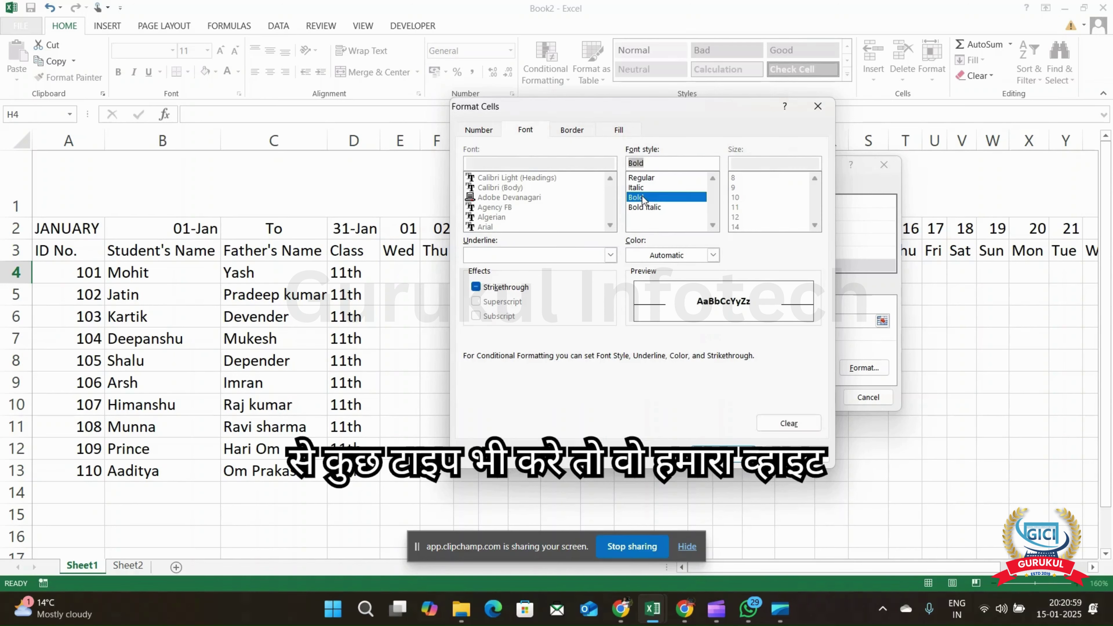
pyautogui.click(657, 255)
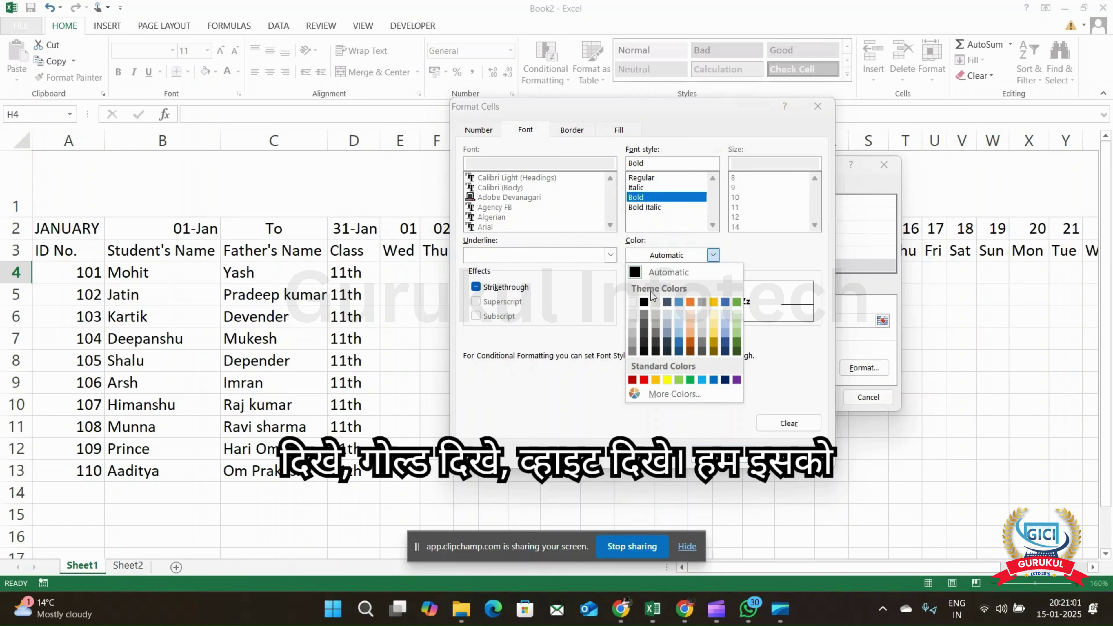
pyautogui.click(634, 302)
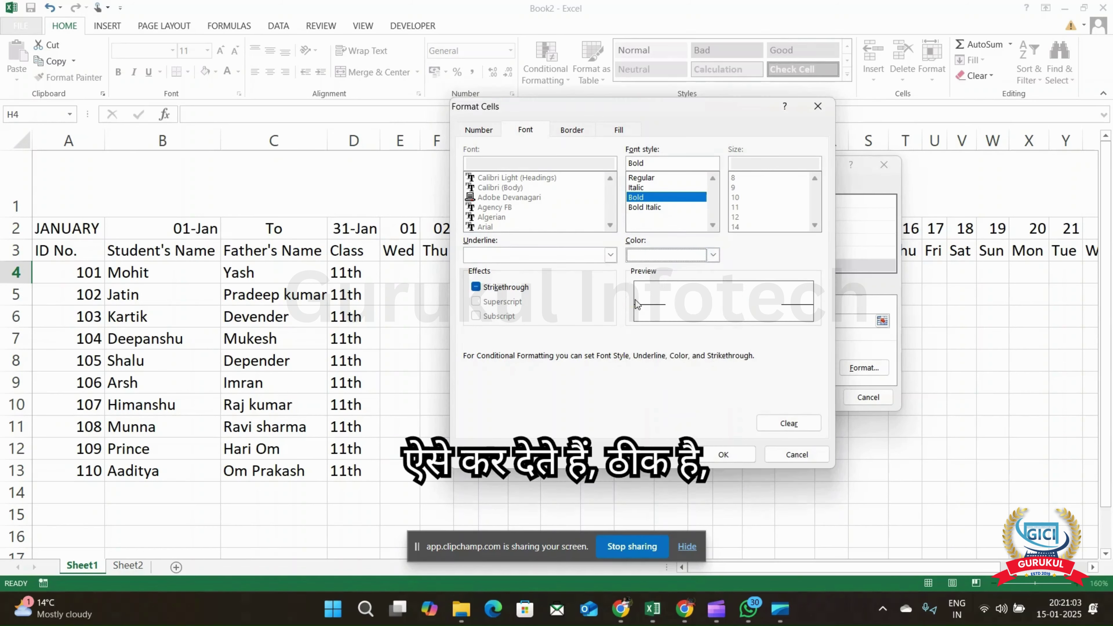
pyautogui.click(724, 456)
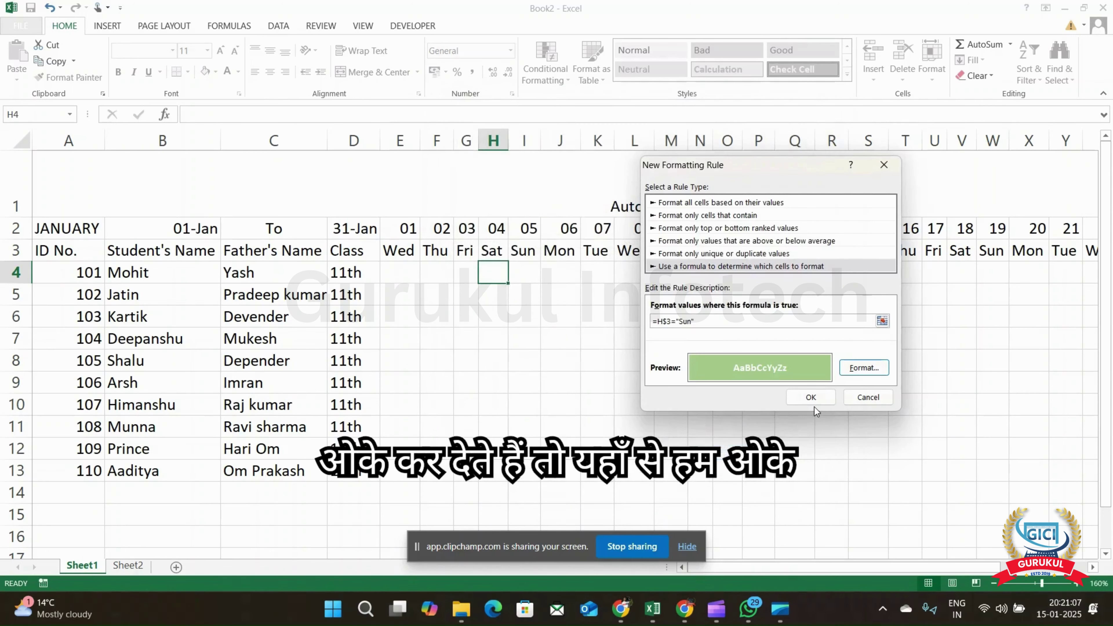
pyautogui.click(810, 397)
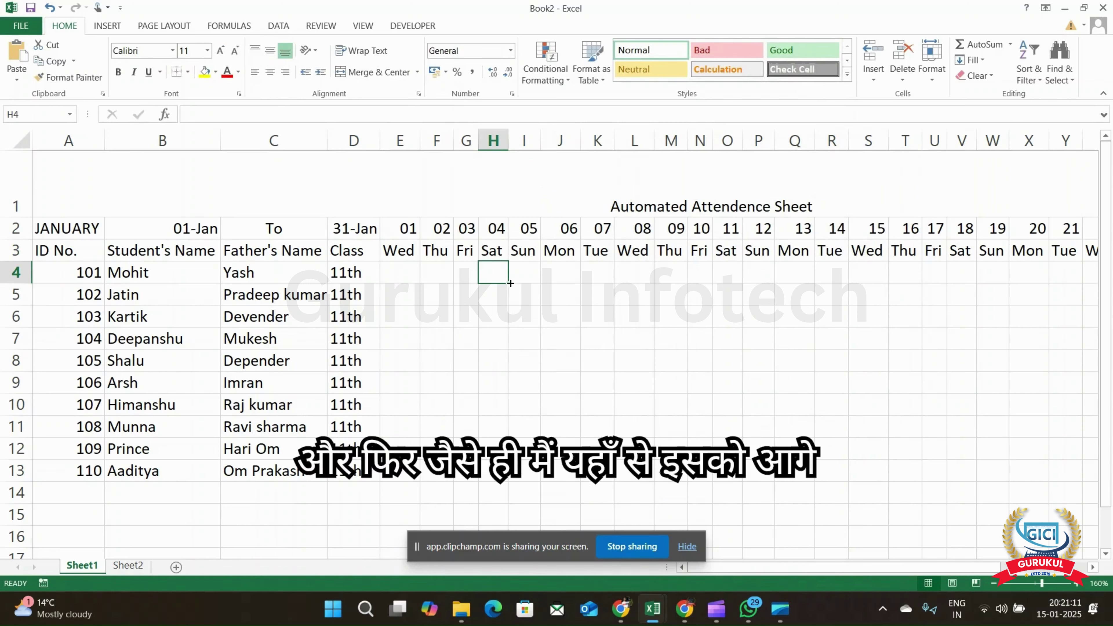
# Extend cell H4's conditional formatting across the attendance grid through cell AI13
pyautogui.moveTo(510, 283); pyautogui.dragTo(939, 490)
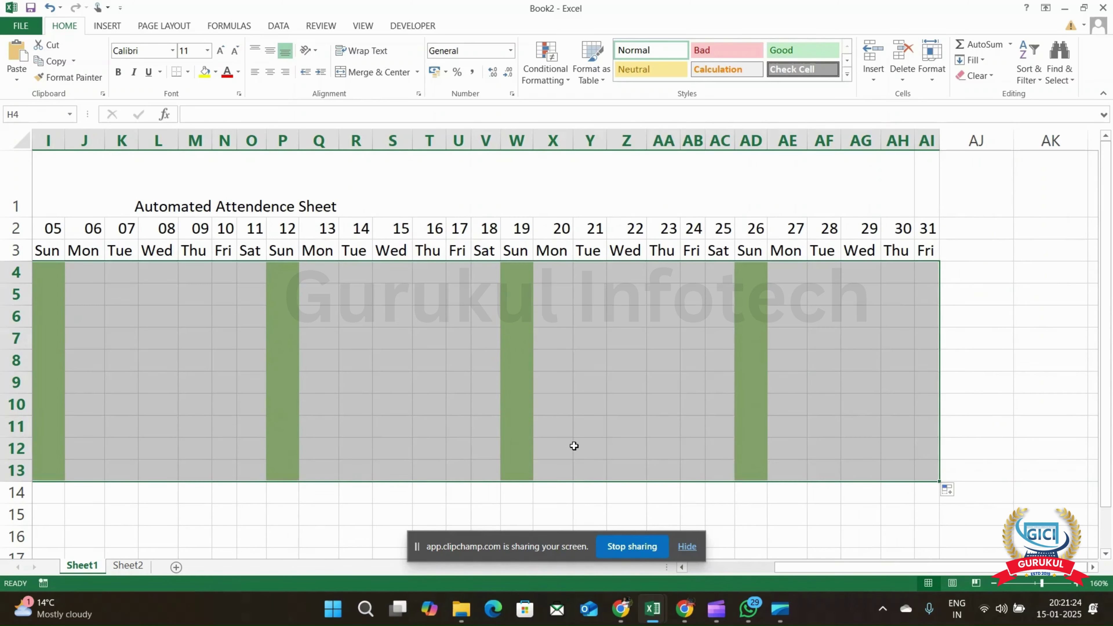
pyautogui.hscroll(-5, 574, 445)
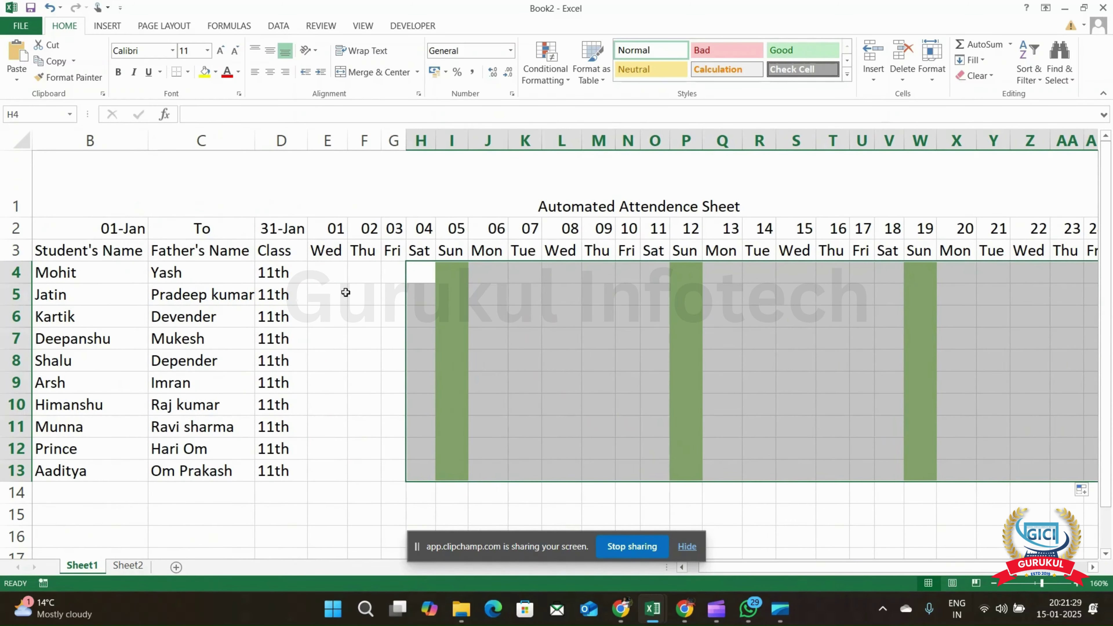
pyautogui.click(325, 278)
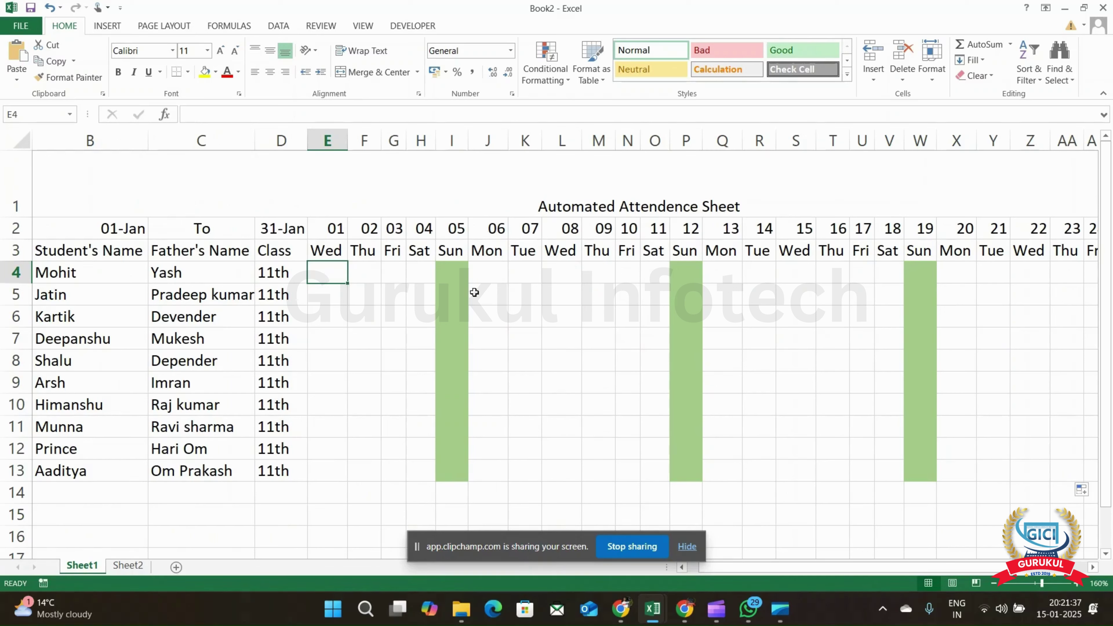
# Copy cell H4's conditional formatting to the attendance cells E4:G13 for the first three dates
pyautogui.click(420, 273)
pyautogui.hotkey('ctrl', 'c')
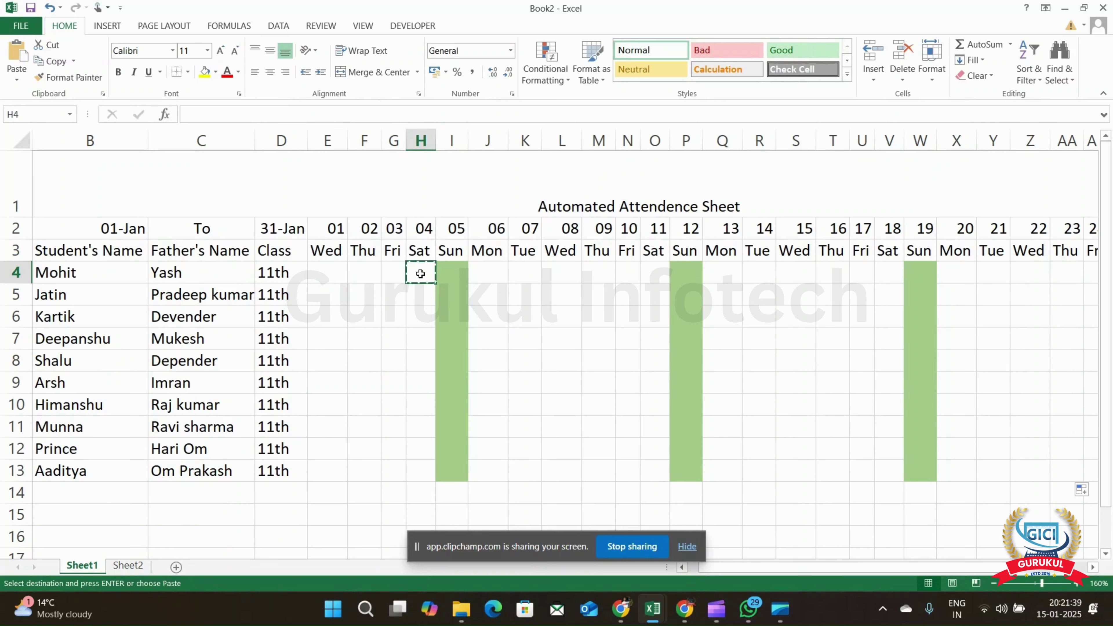
pyautogui.press('Left')
pyautogui.press('Left')
pyautogui.press('Left')
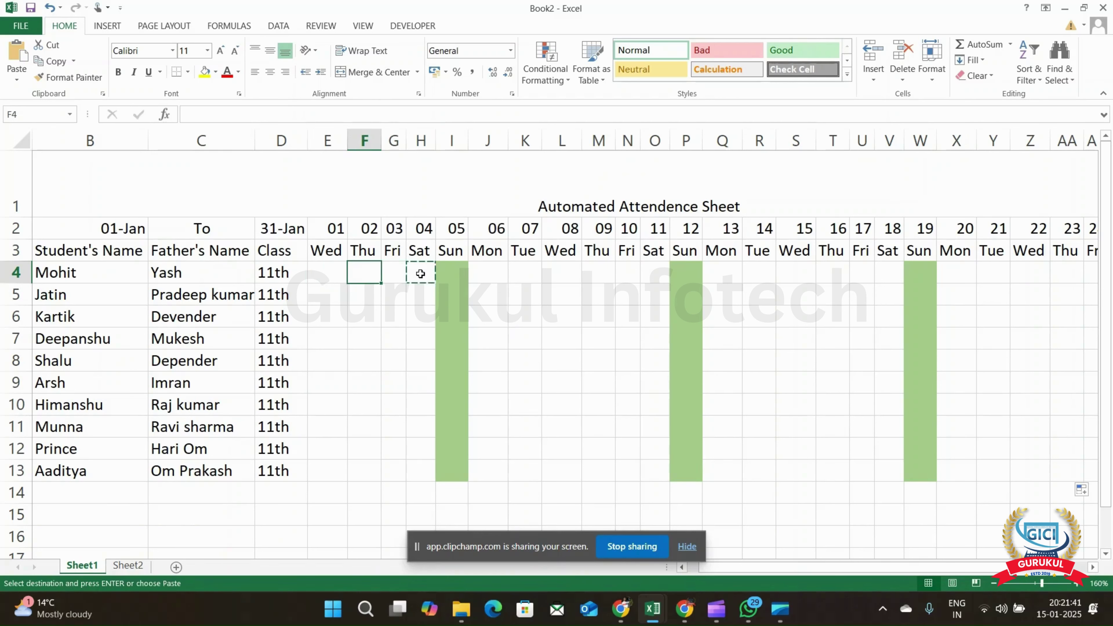
pyautogui.hotkey('shift', 'Down')
pyautogui.hotkey('shift', 'Down')
pyautogui.hotkey('shift', 'Down')
pyautogui.hotkey('shift', 'Down')
pyautogui.hotkey('shift', 'Down')
pyautogui.hotkey('shift', 'Down')
pyautogui.hotkey('shift', 'Down')
pyautogui.hotkey('shift', 'Down')
pyautogui.hotkey('shift', 'Down')
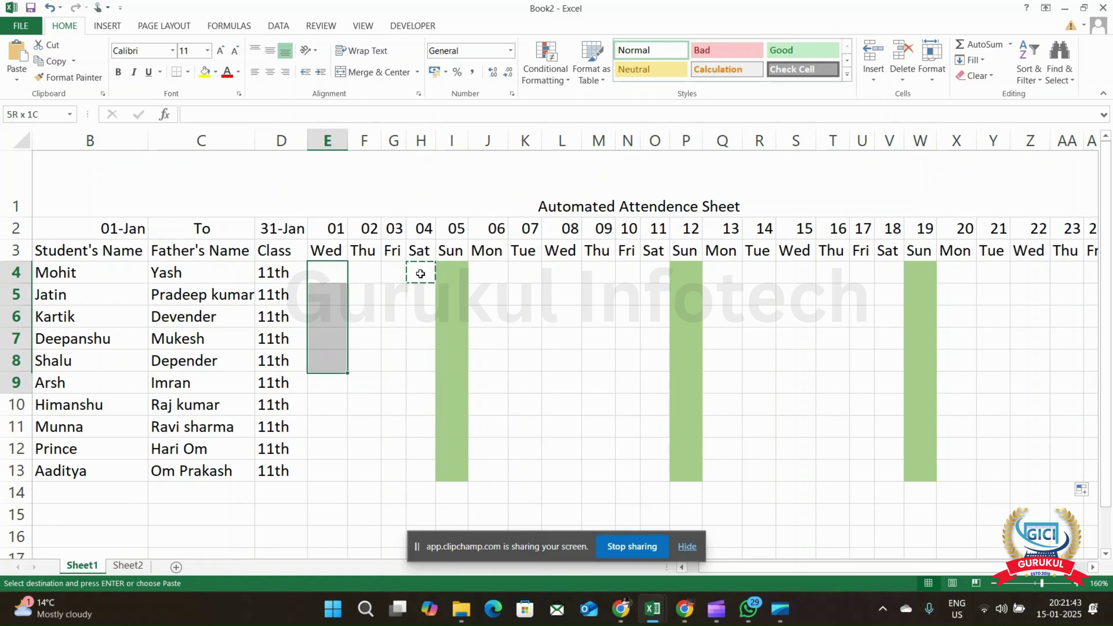
pyautogui.hotkey('shift', 'Right')
pyautogui.hotkey('shift', 'Right')
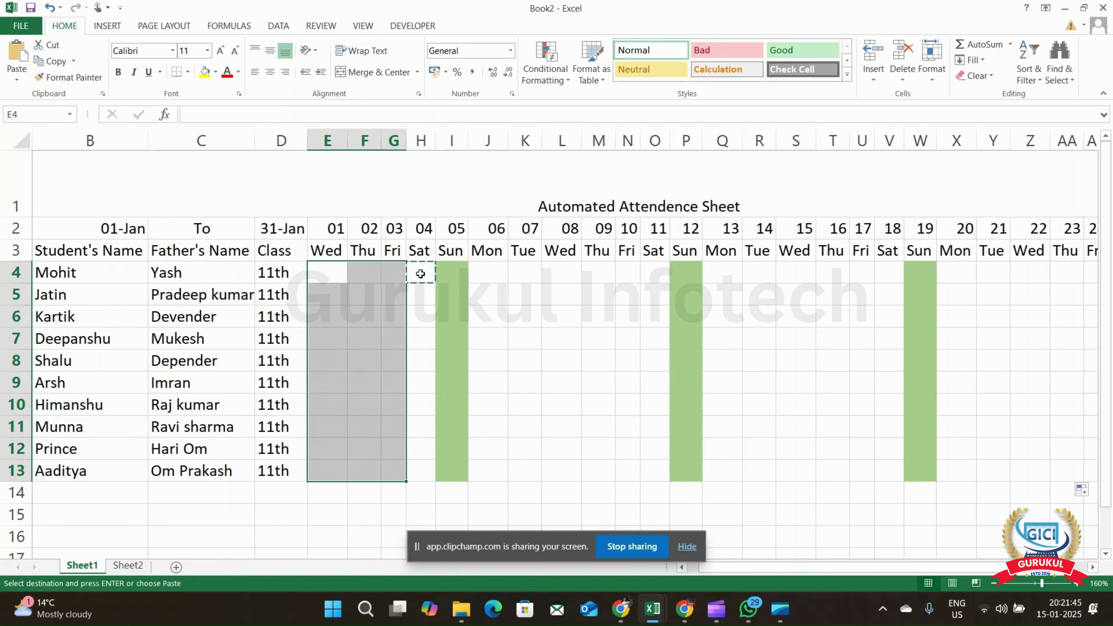
pyautogui.hotkey('ctrl', 'v')
pyautogui.click(426, 313)
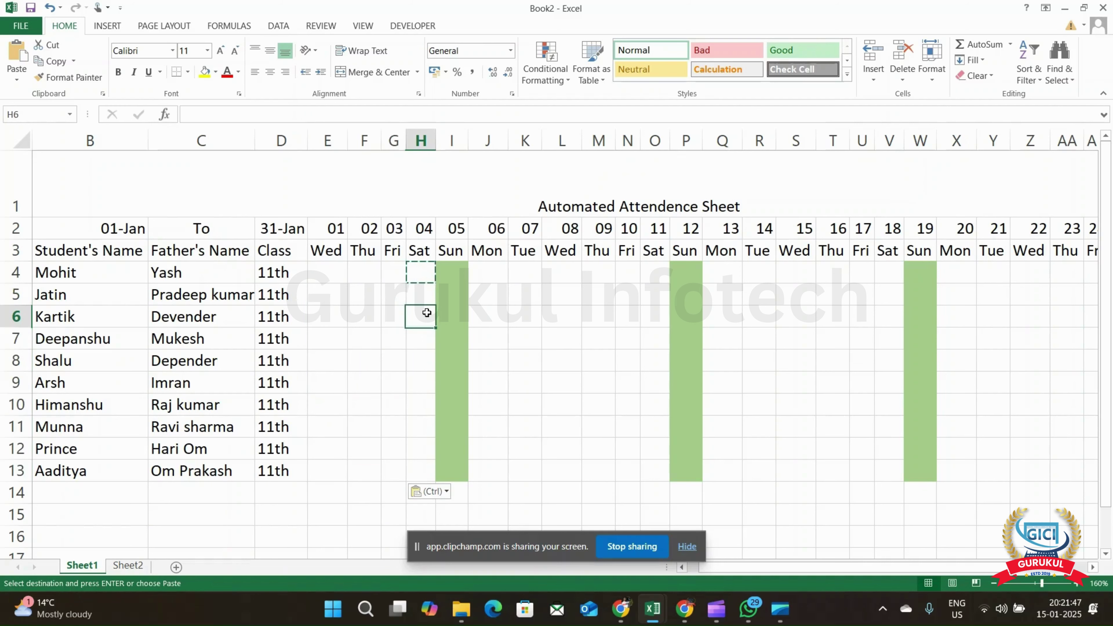
pyautogui.click(320, 279)
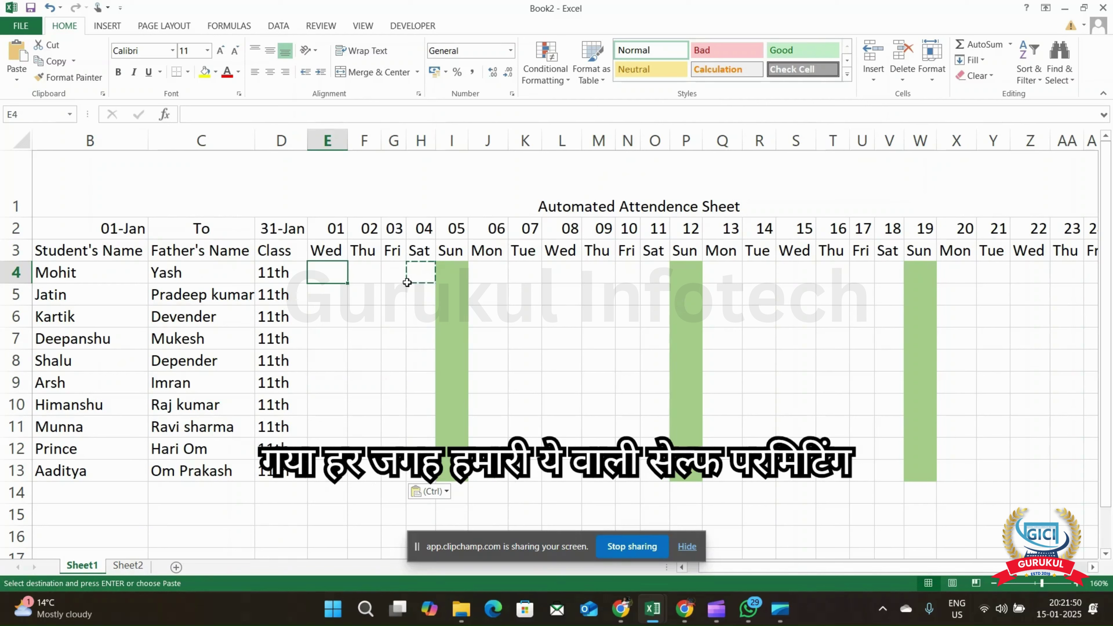
pyautogui.press('Escape')
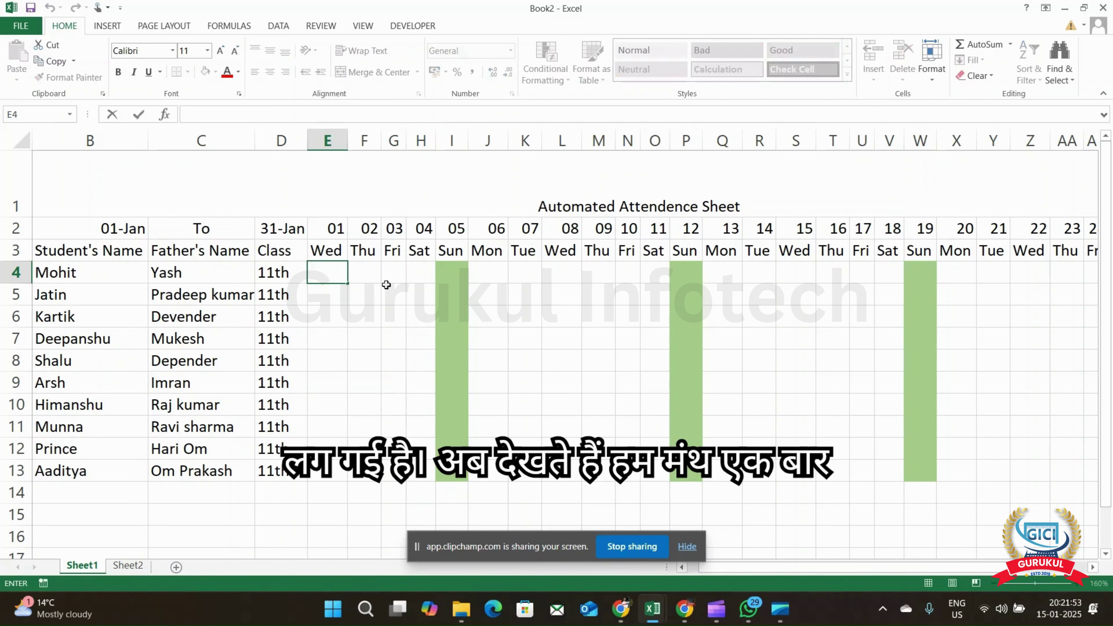
pyautogui.click(386, 287)
# Choose FEBRUARY in month cell A2 to check how the dates and Sunday highlighting respond
pyautogui.hscroll(-2, 88, 243)
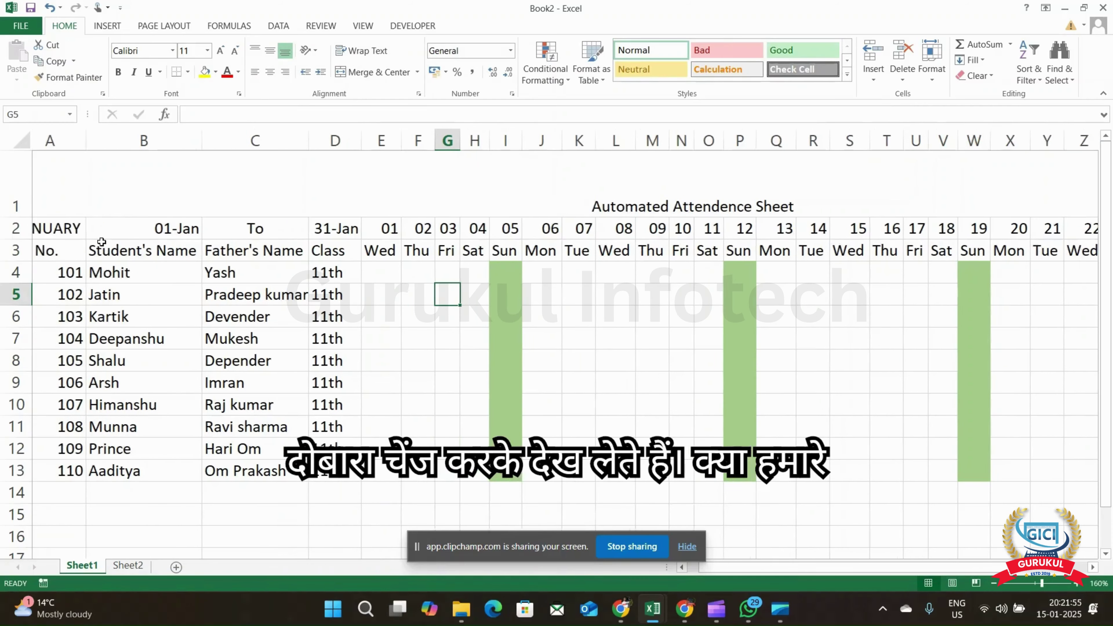
pyautogui.click(97, 232)
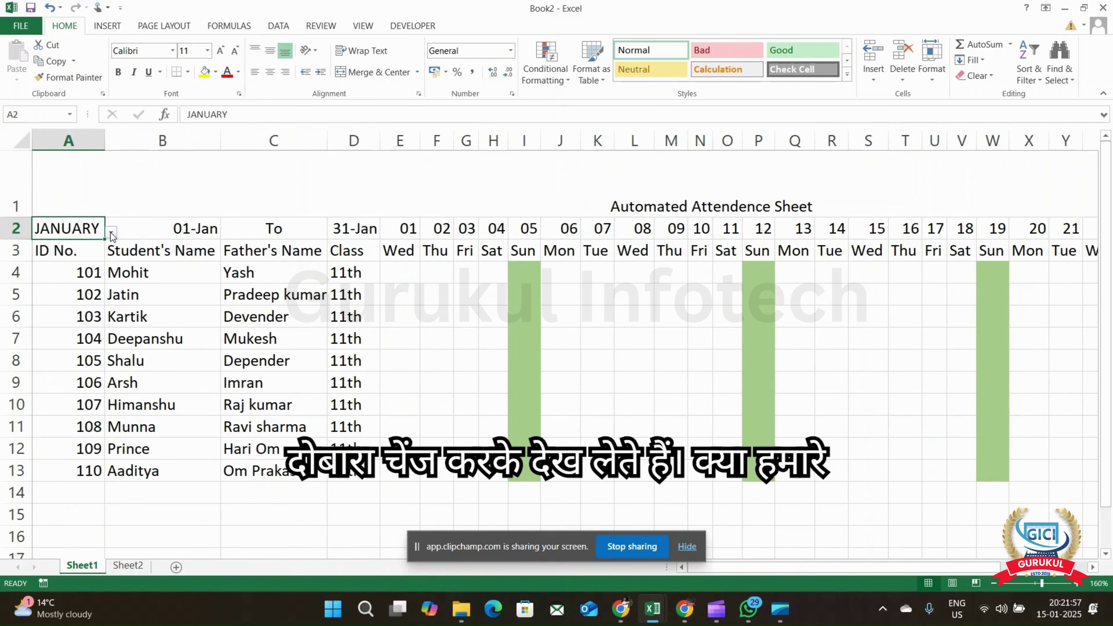
pyautogui.click(112, 232)
pyautogui.click(90, 264)
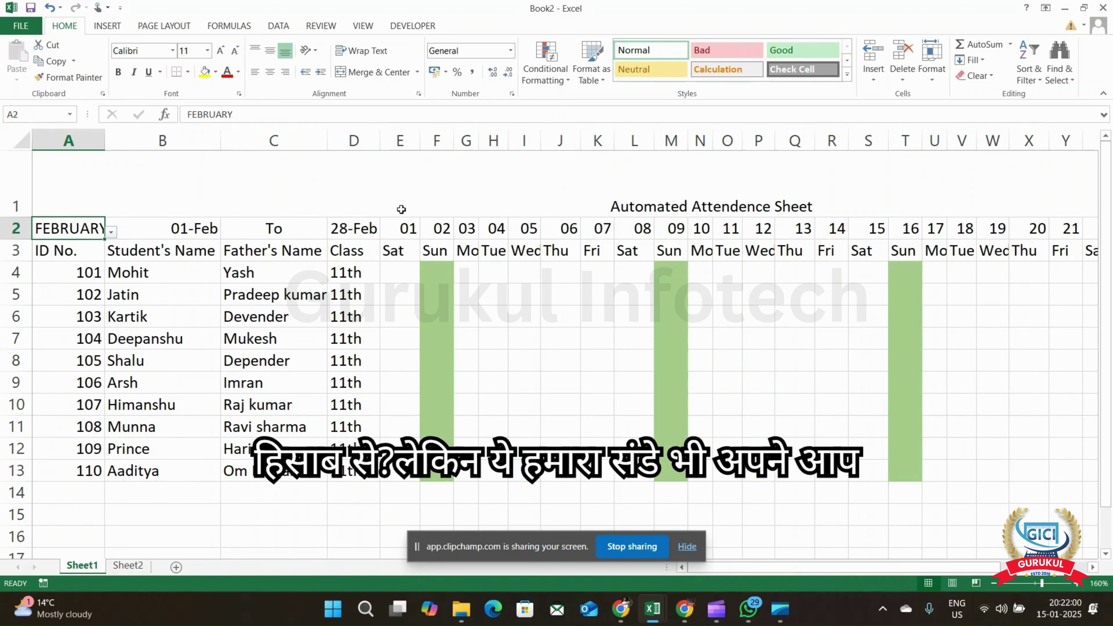
# Choose MARCH in month cell A2 and autofit column D to its end date
pyautogui.click(112, 233)
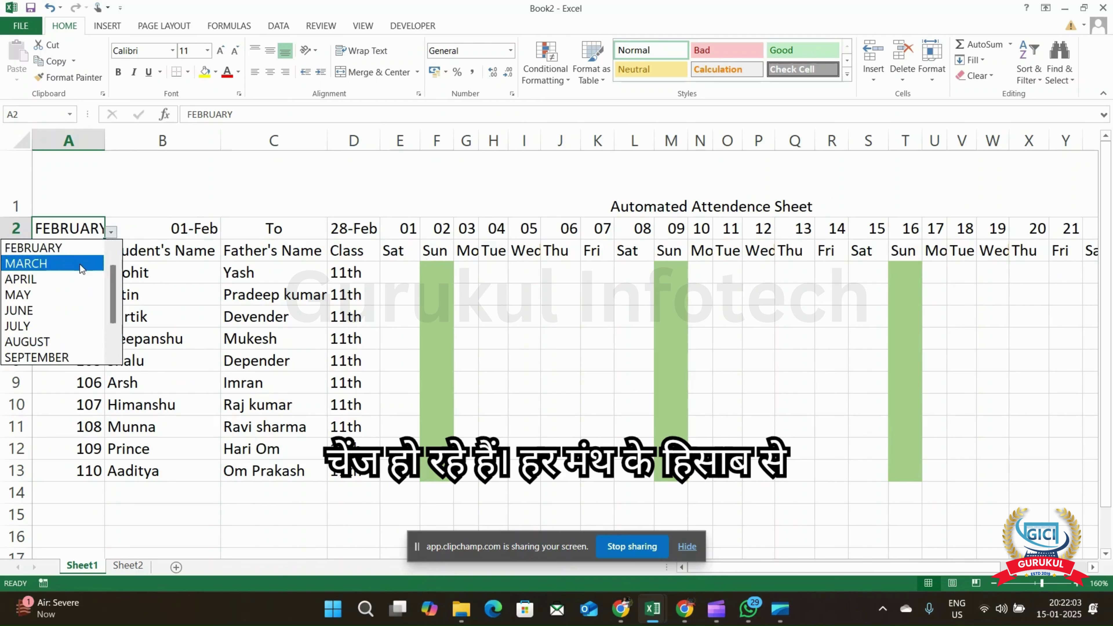
pyautogui.click(79, 263)
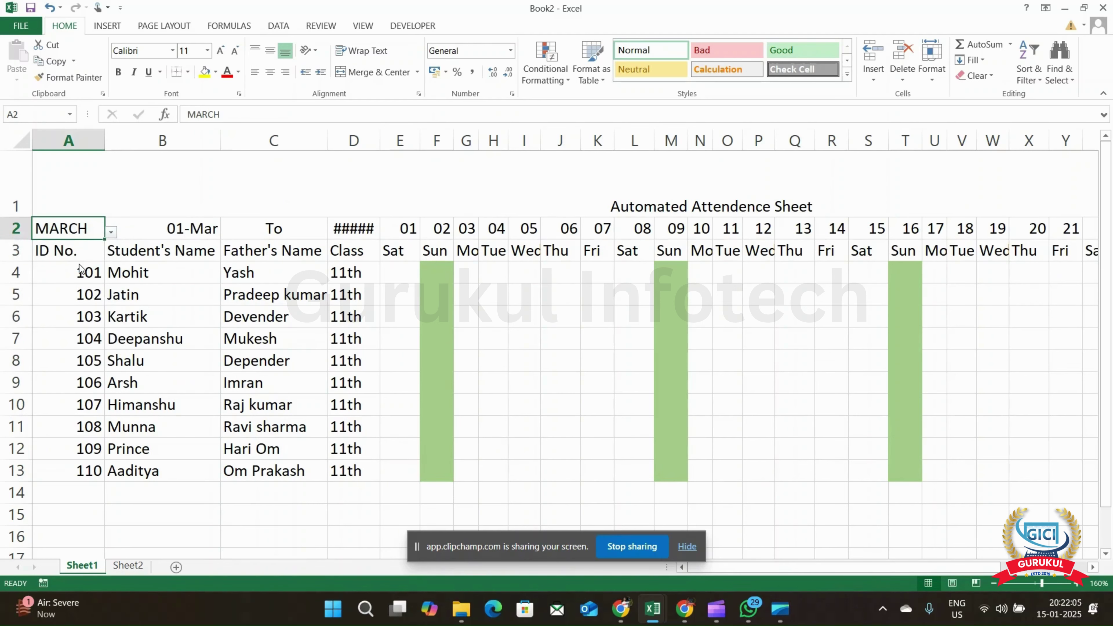
pyautogui.doubleClick(379, 146)
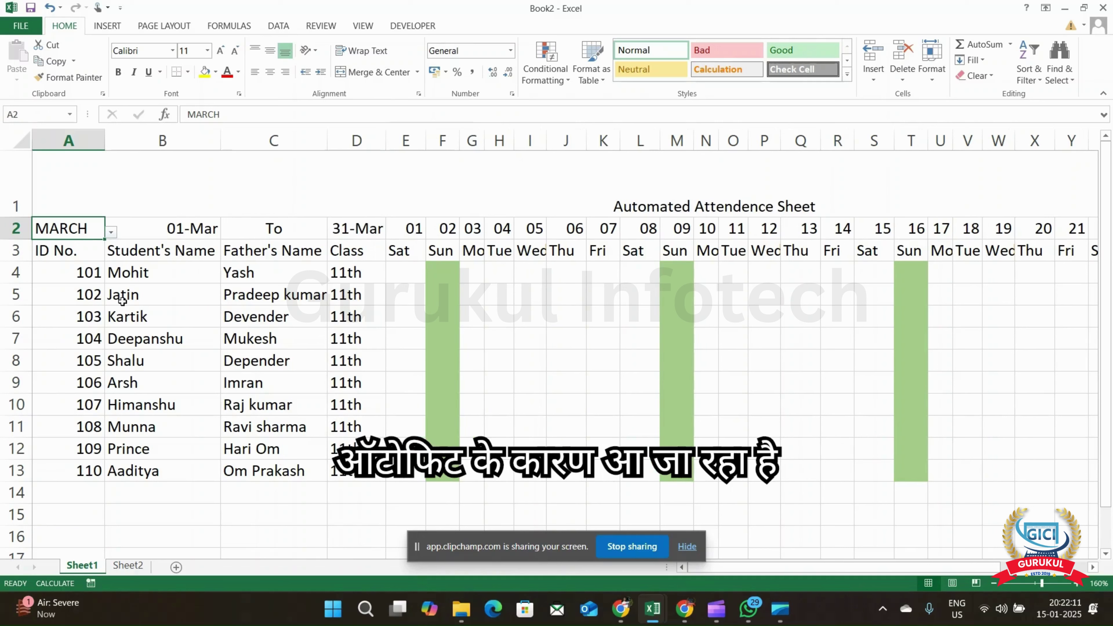
# Choose APRIL in month cell A2 to check the Sunday highlighting, and return the month to JANUARY
pyautogui.click(109, 232)
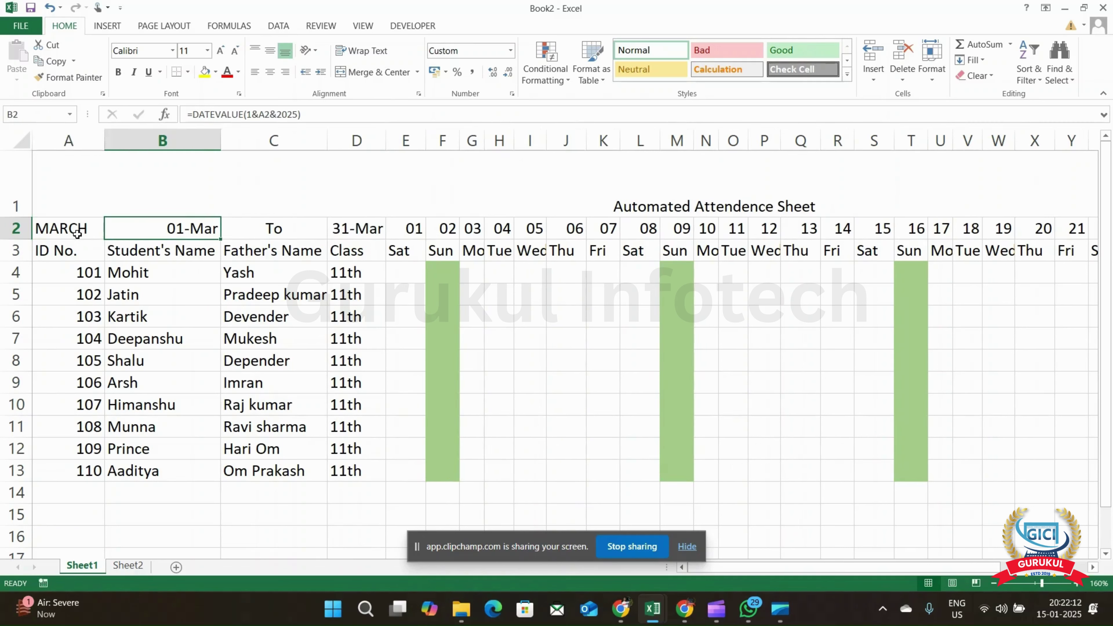
pyautogui.click(100, 231)
pyautogui.click(109, 231)
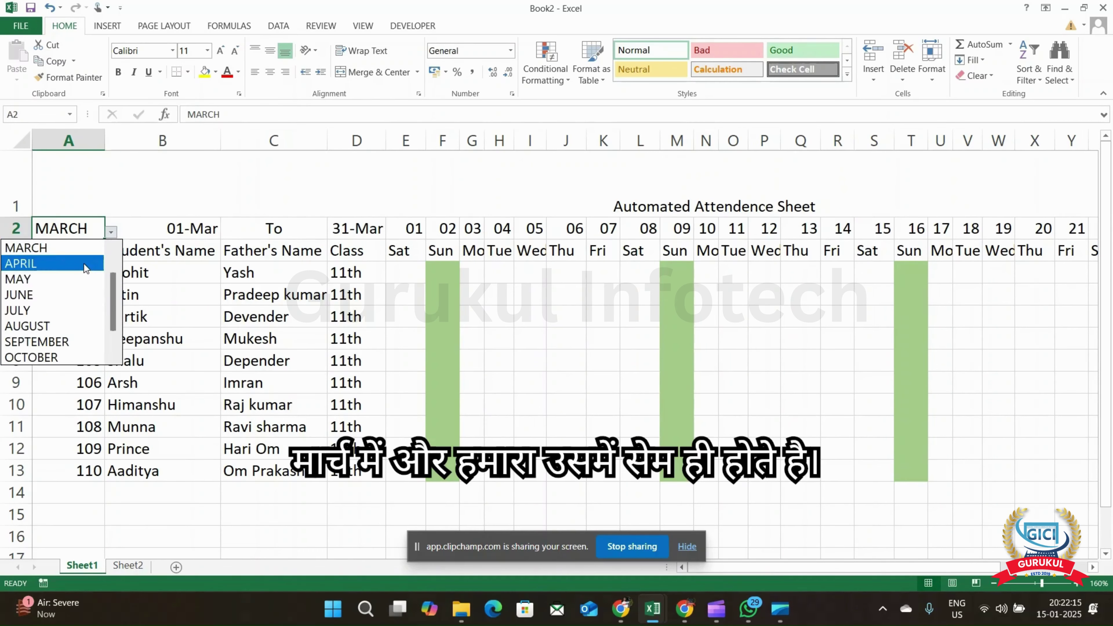
pyautogui.click(85, 266)
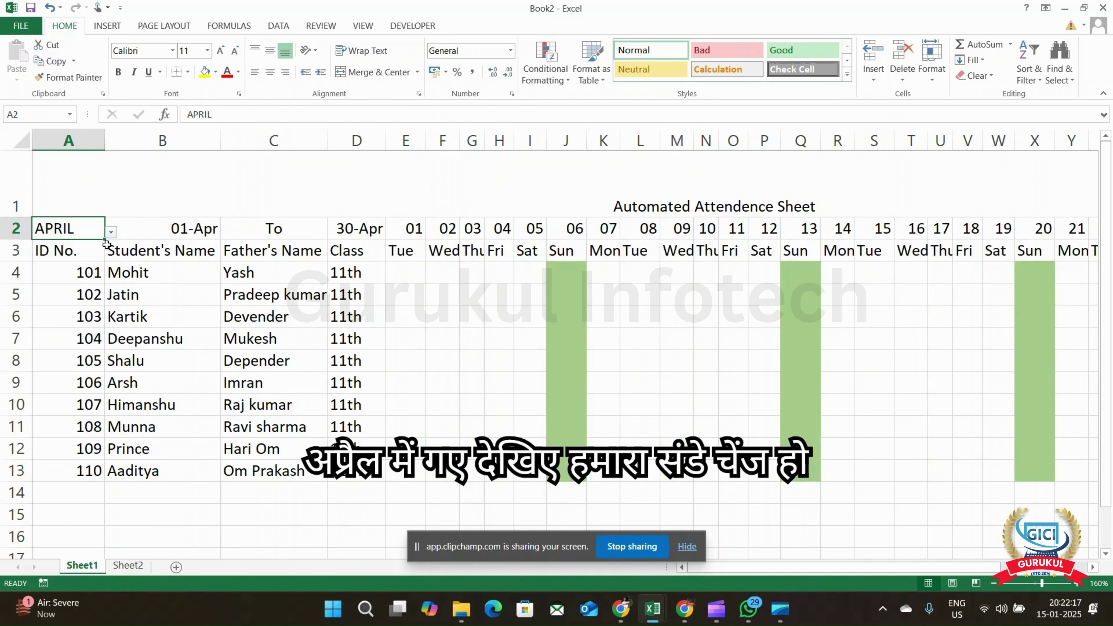
pyautogui.click(111, 232)
pyautogui.scroll(3, 115, 252)
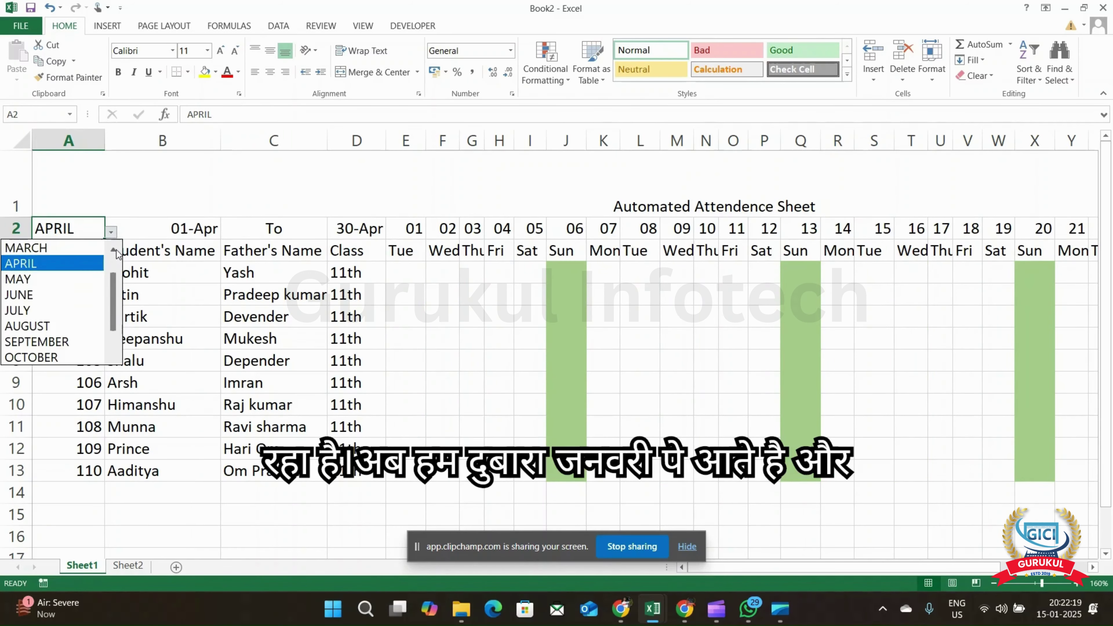
pyautogui.click(66, 249)
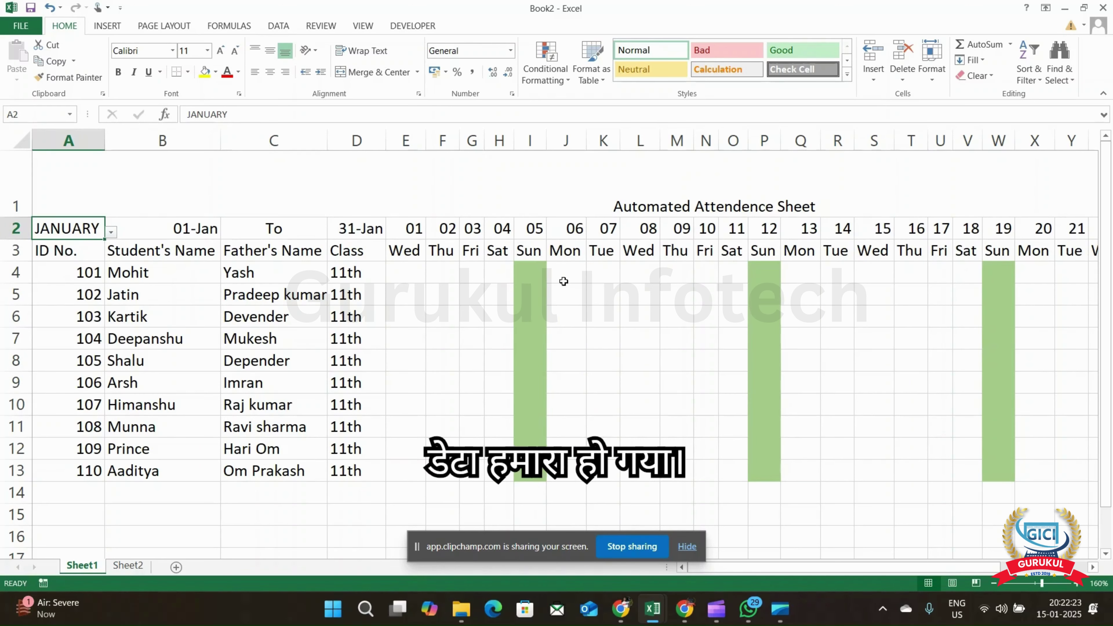
# Increase the font size of the merged title "Automated Attendence Sheet" in row 1 to 36
pyautogui.click(549, 191)
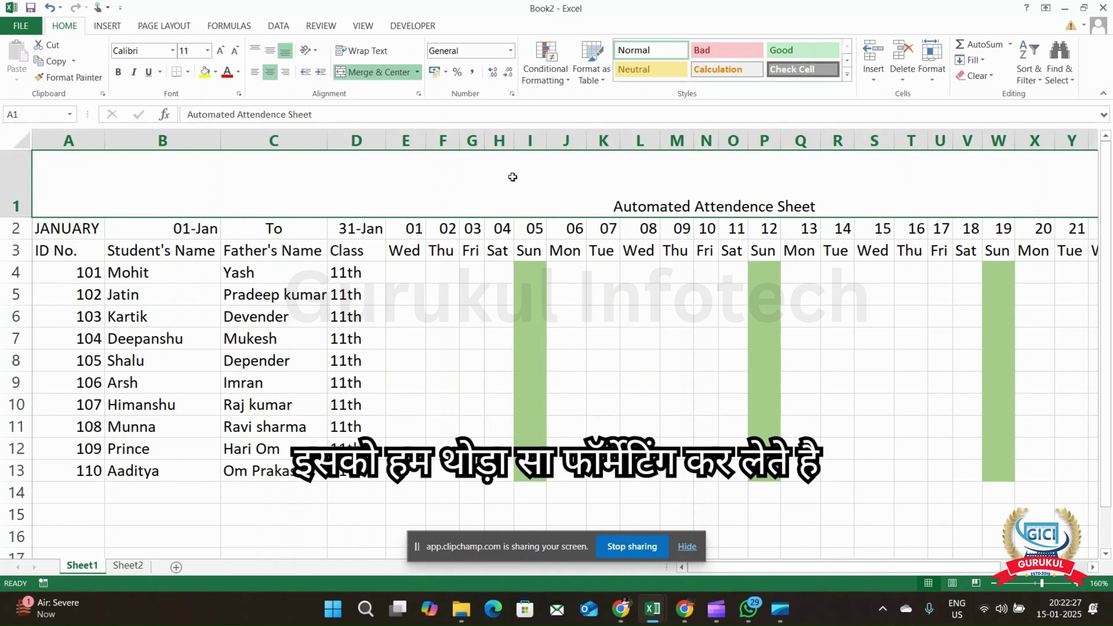
pyautogui.click(222, 51)
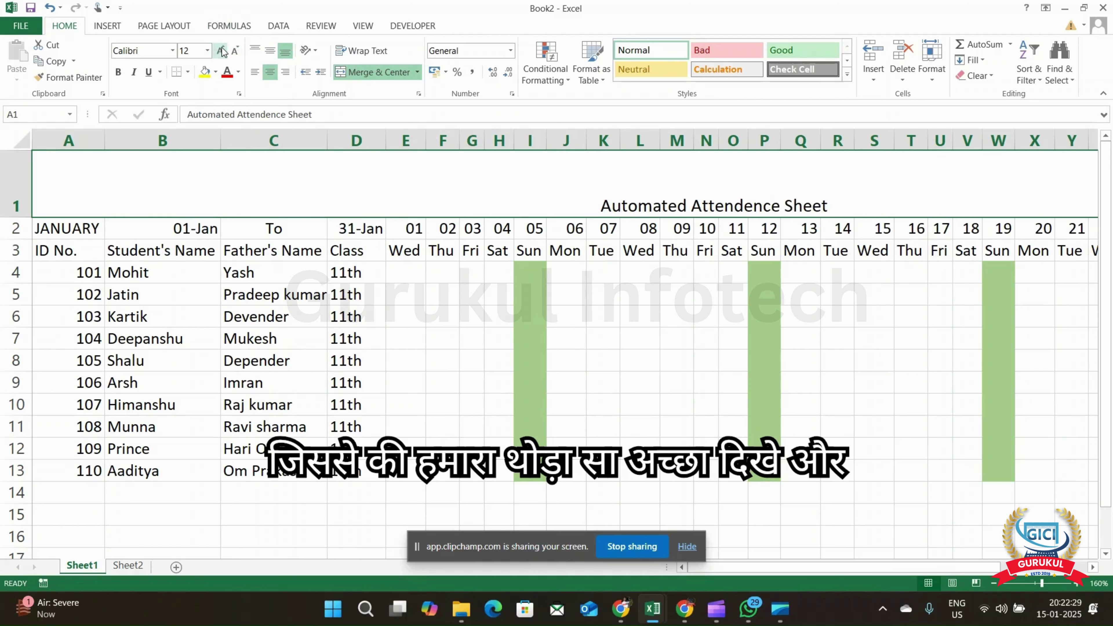
pyautogui.click(222, 51)
pyautogui.click(222, 52)
pyautogui.click(222, 52)
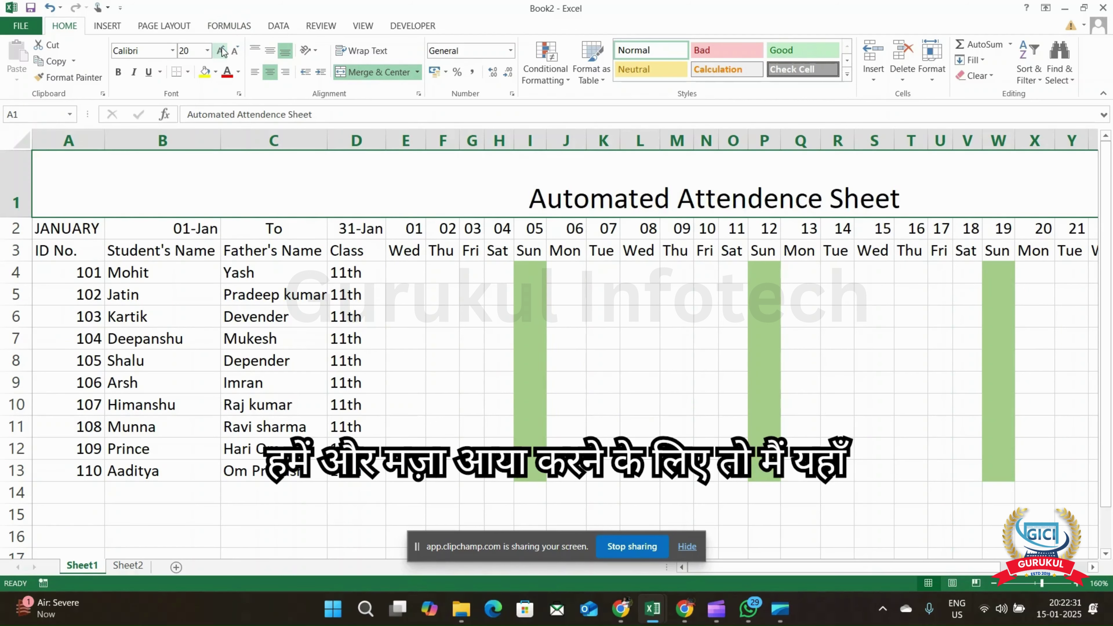
pyautogui.click(222, 52)
pyautogui.click(222, 51)
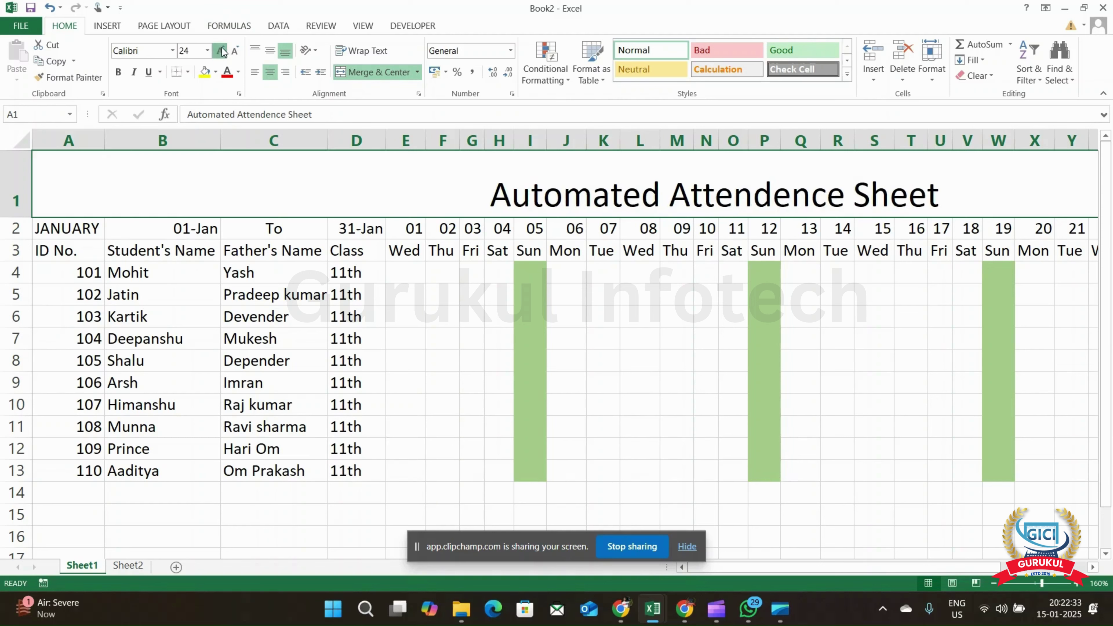
pyautogui.click(222, 51)
pyautogui.click(222, 51)
pyautogui.click(222, 51)
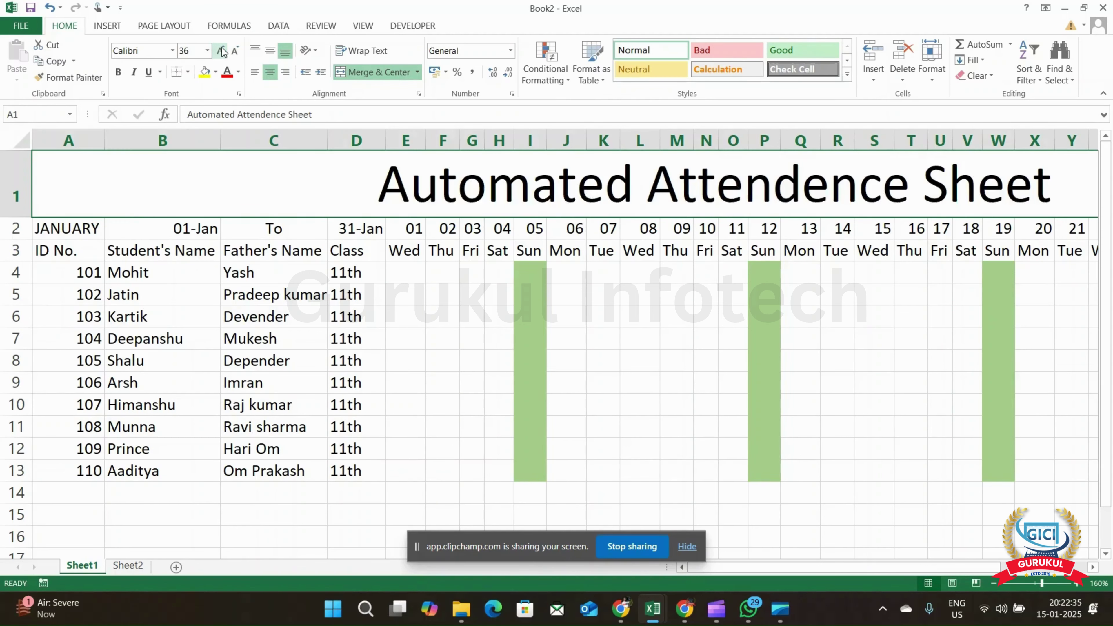
# Give the title in row 1 a red background fill and bold white text
pyautogui.click(216, 72)
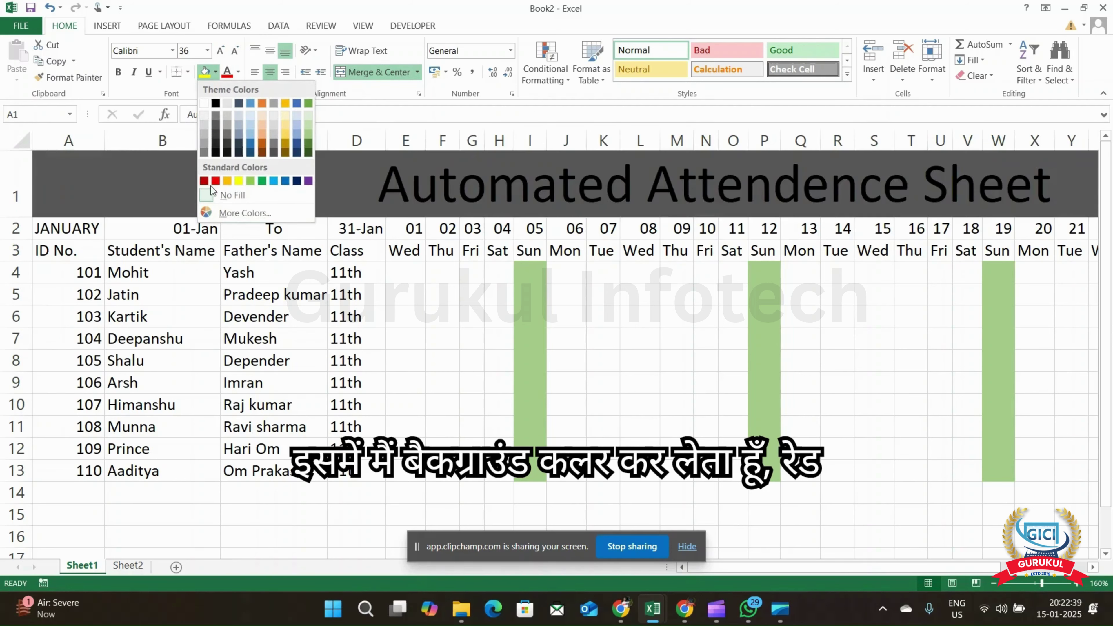
pyautogui.click(215, 181)
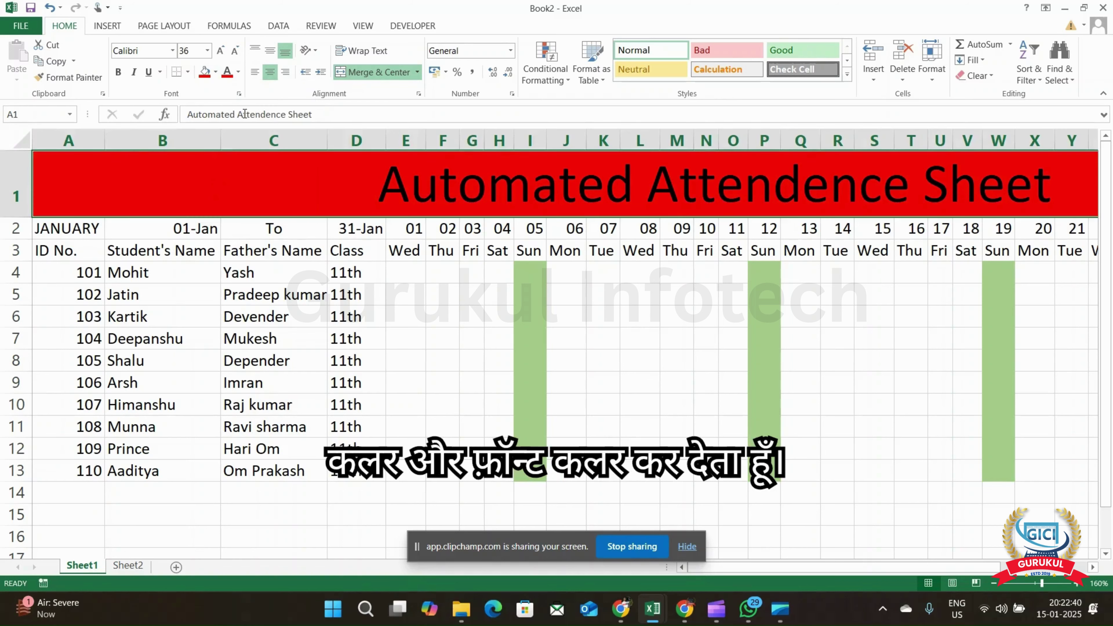
pyautogui.click(237, 72)
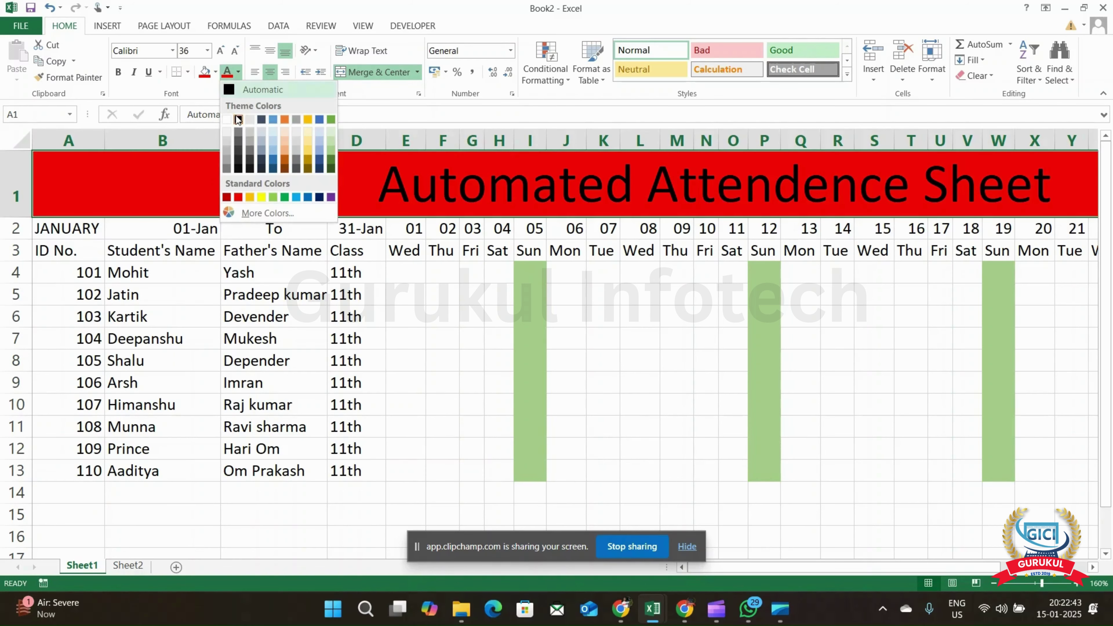
pyautogui.click(227, 122)
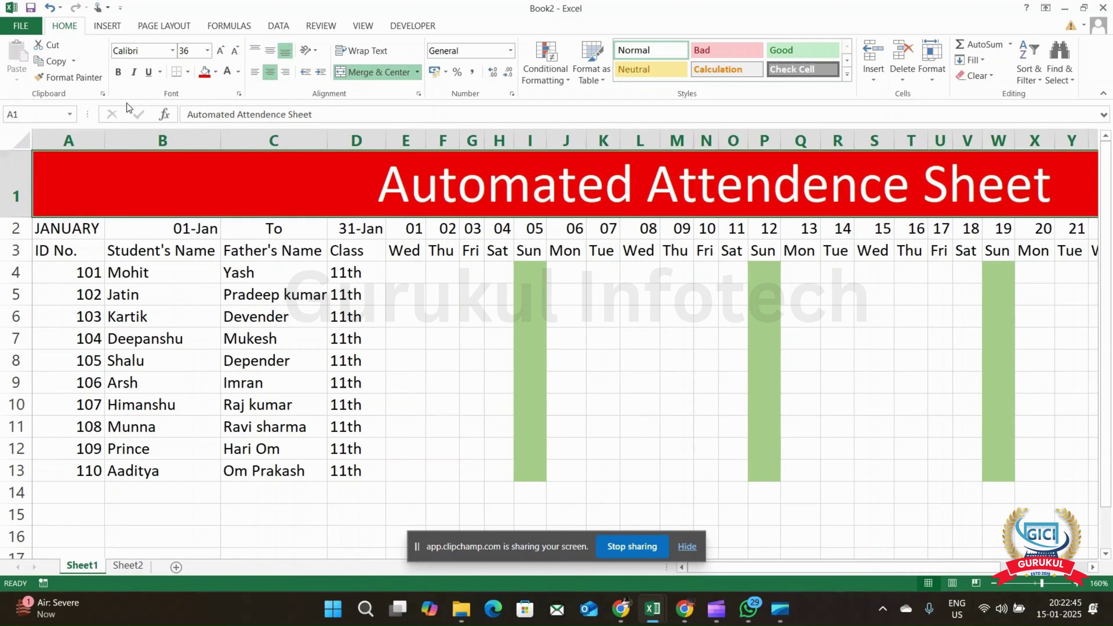
pyautogui.click(119, 73)
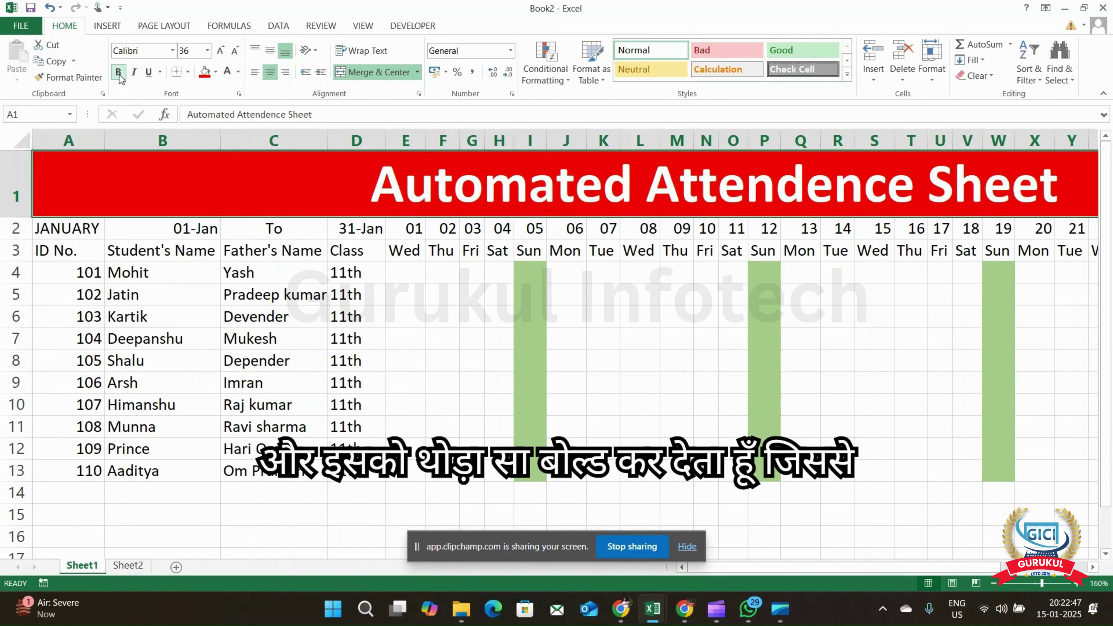
# Give the month cell A2 a yellow background fill and make its text bold
pyautogui.click(70, 232)
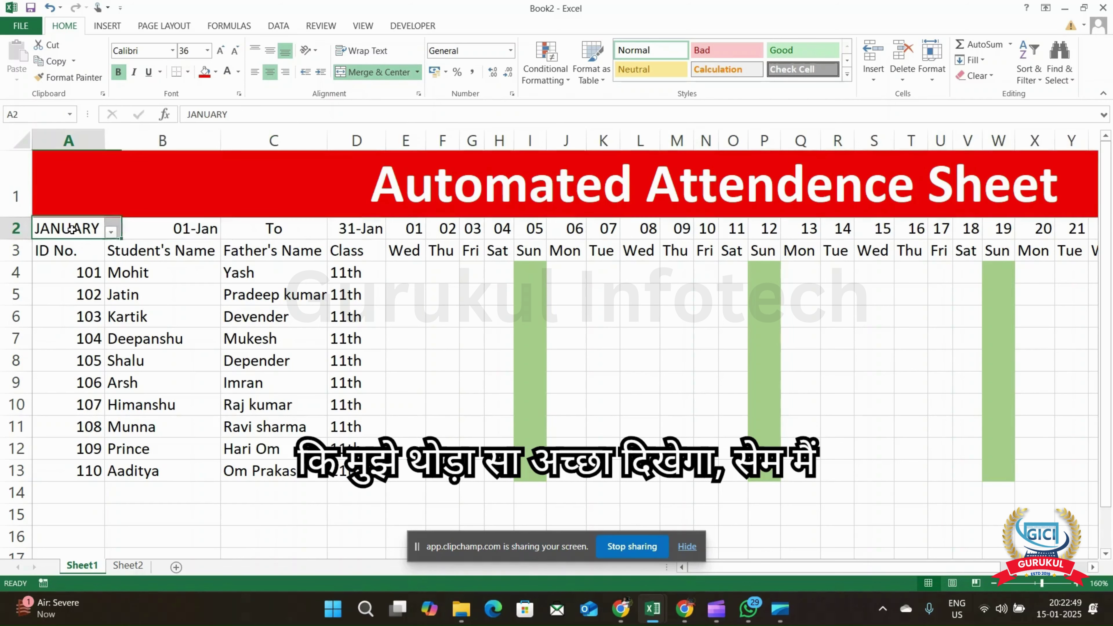
pyautogui.click(216, 72)
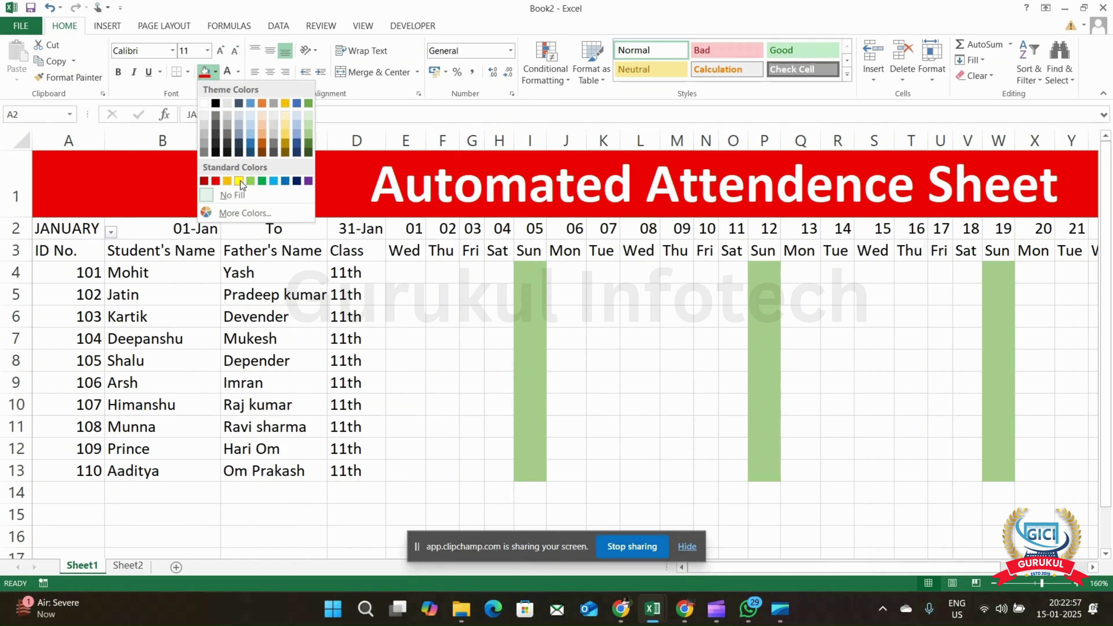
pyautogui.click(88, 235)
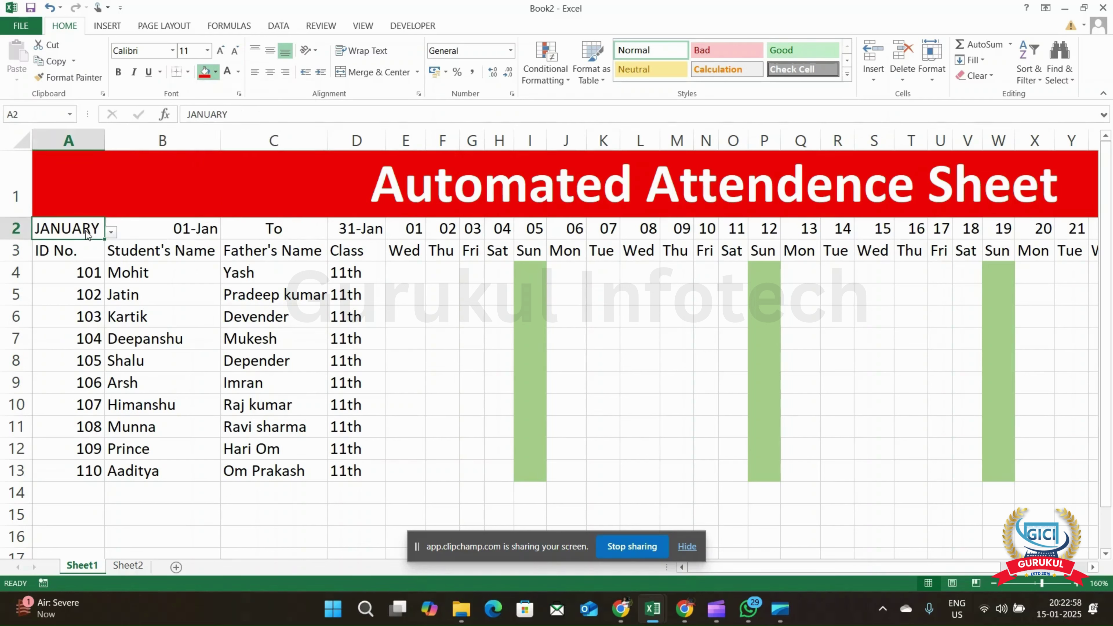
pyautogui.click(216, 72)
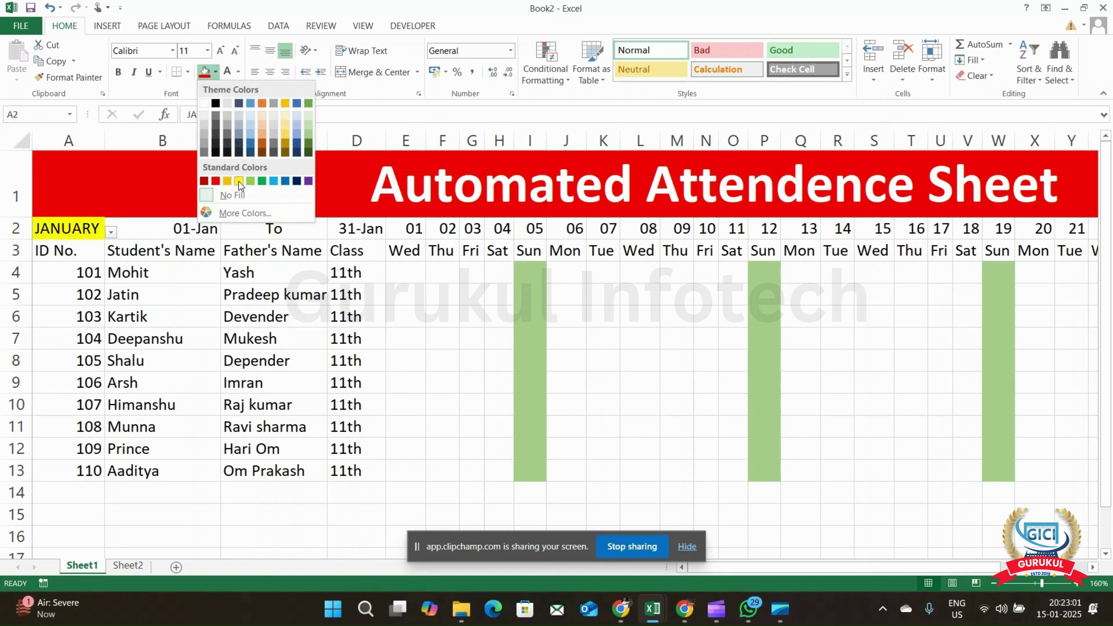
pyautogui.click(239, 181)
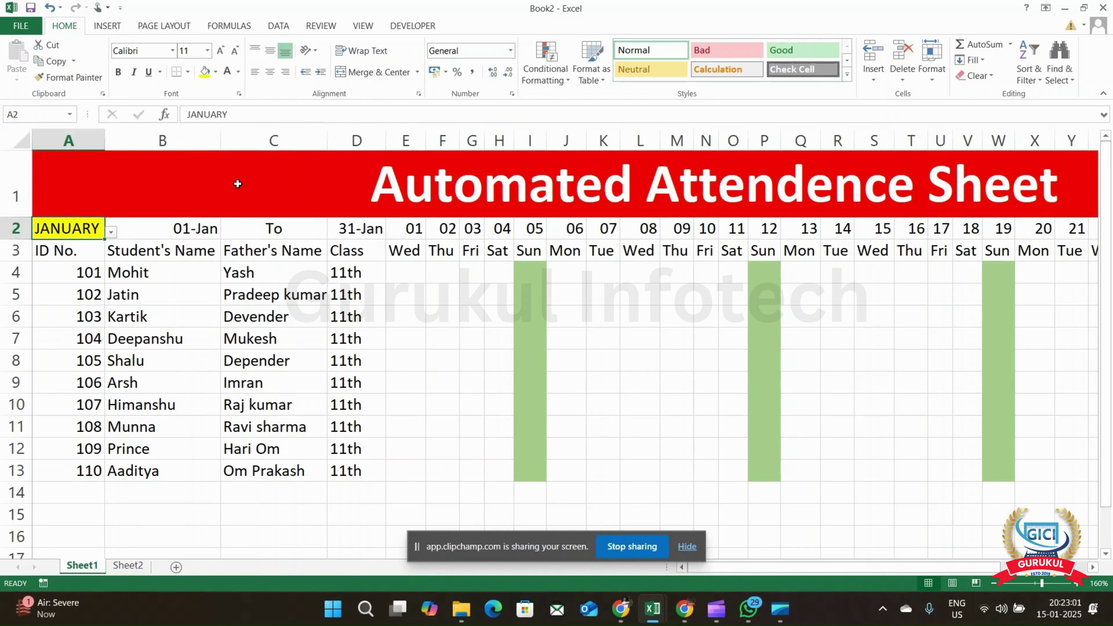
pyautogui.click(118, 72)
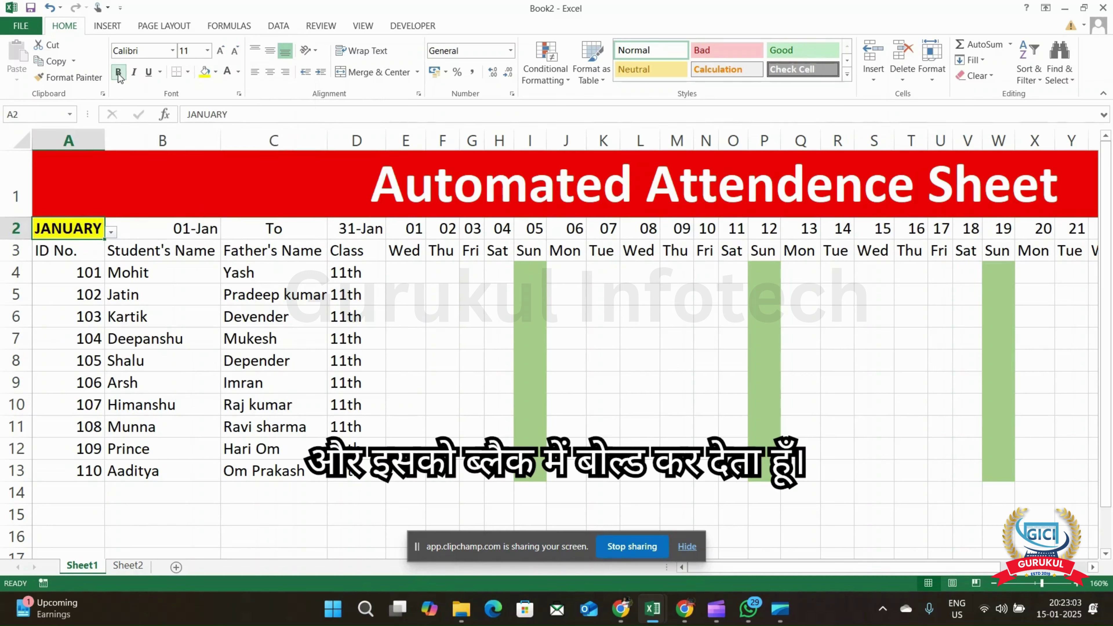
# Give the start date cell B2 and the end date cell D2 a light orange background fill
pyautogui.click(145, 231)
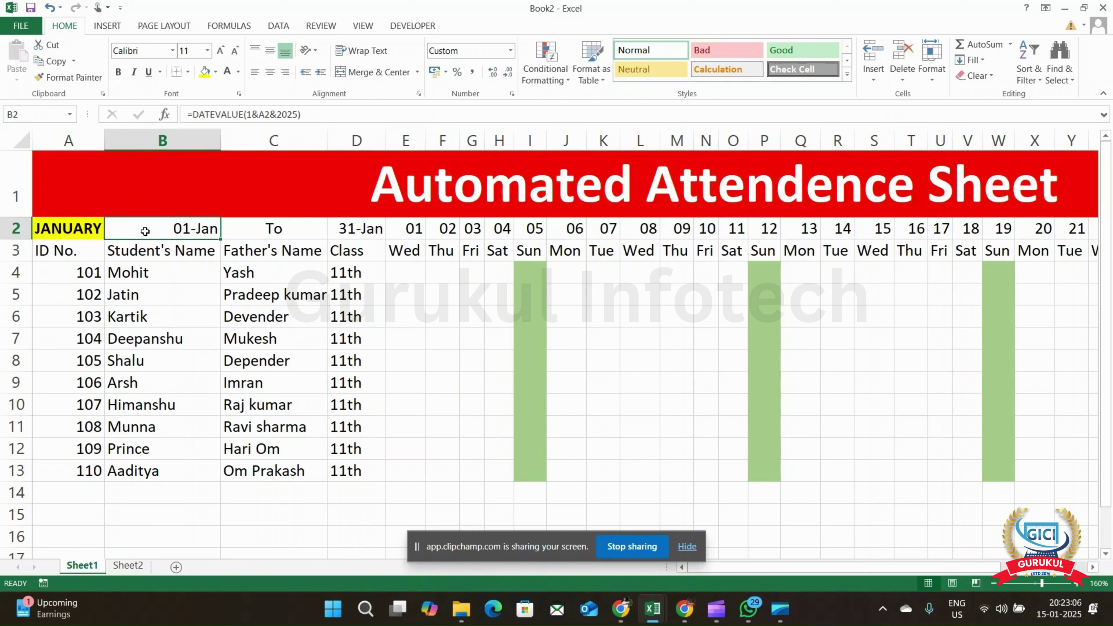
pyautogui.click(216, 72)
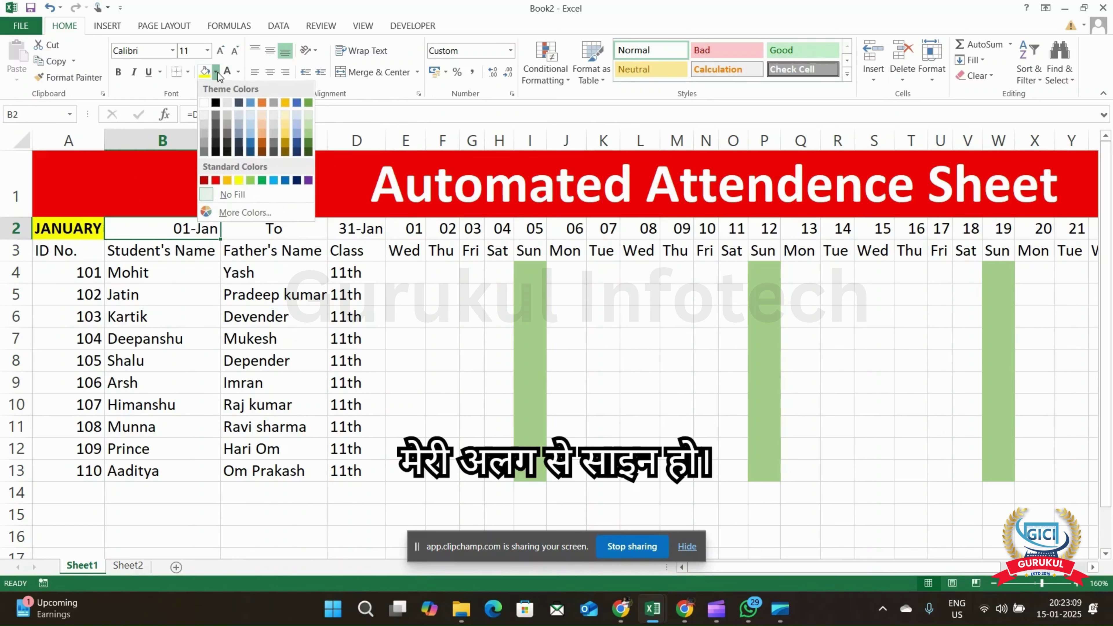
pyautogui.click(263, 134)
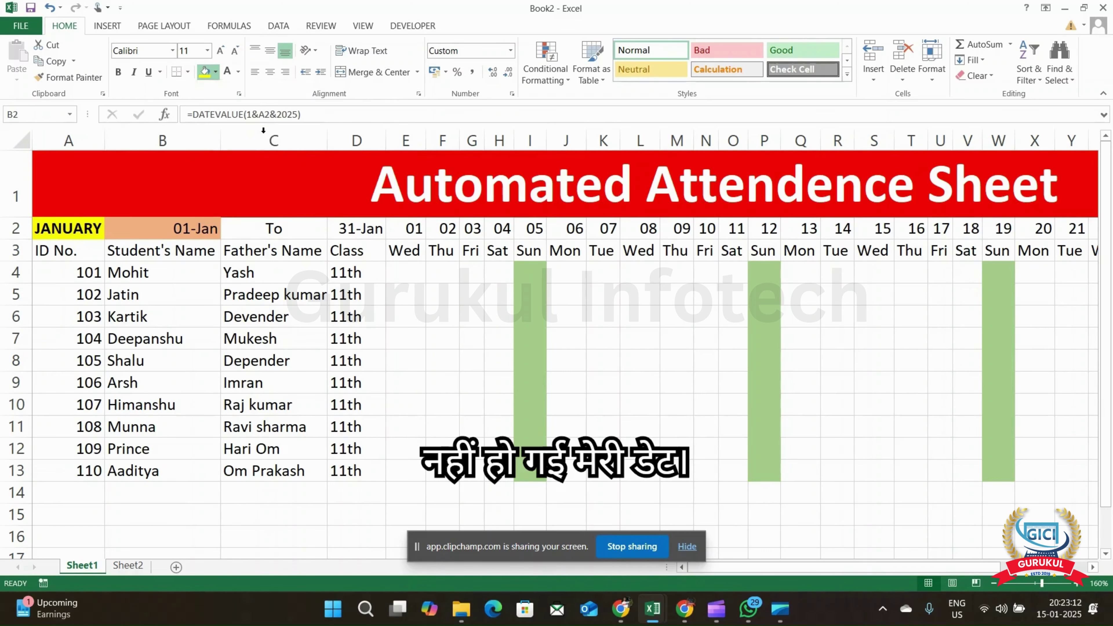
pyautogui.click(347, 228)
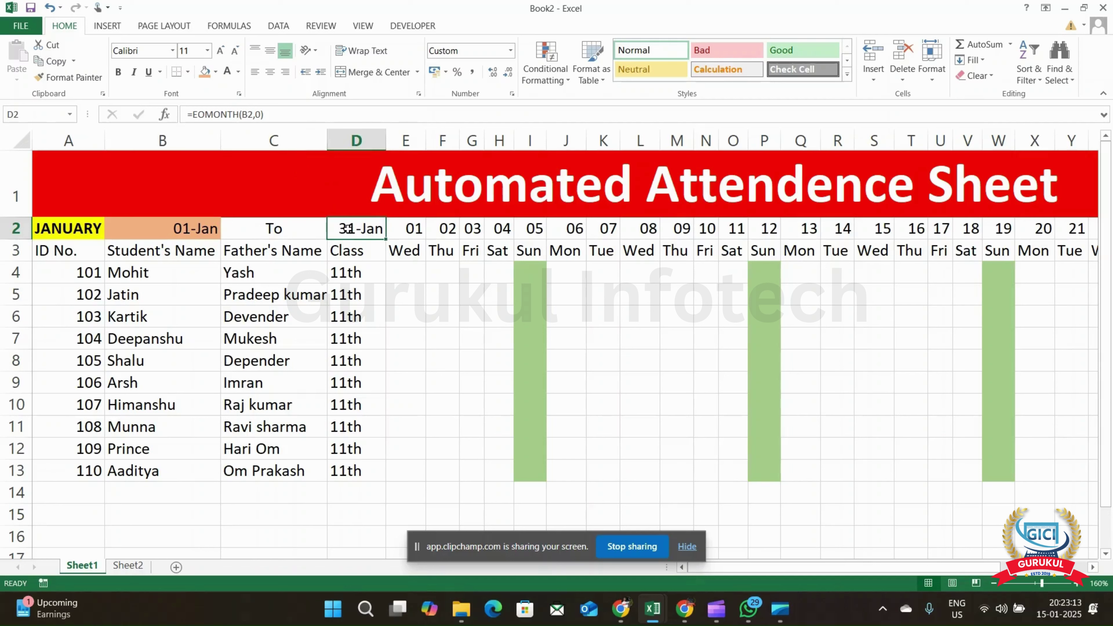
pyautogui.click(216, 71)
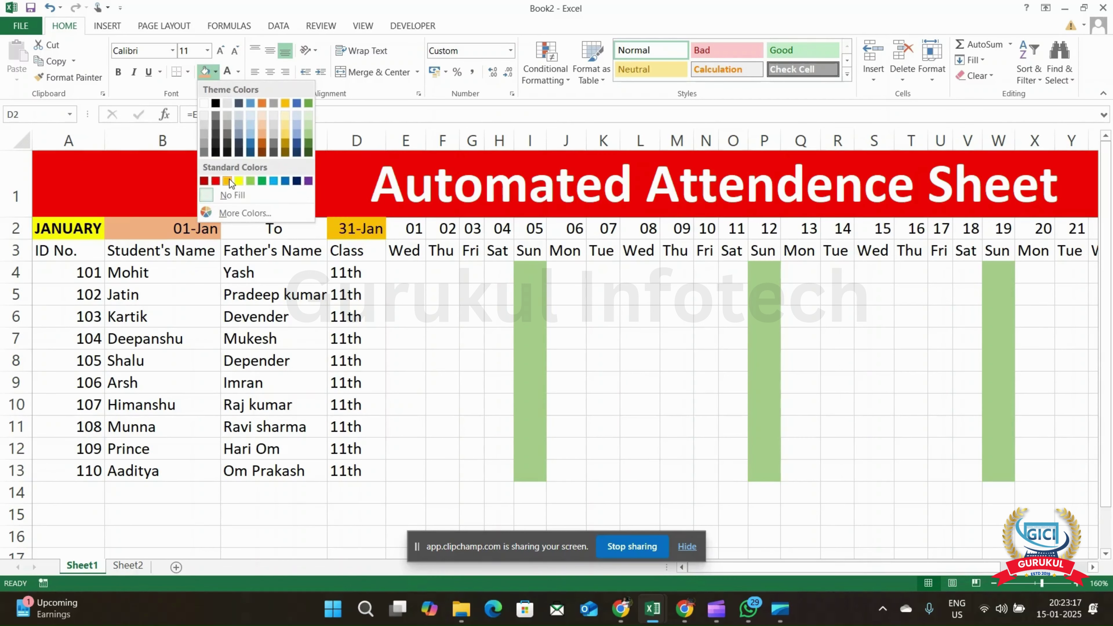
pyautogui.click(262, 132)
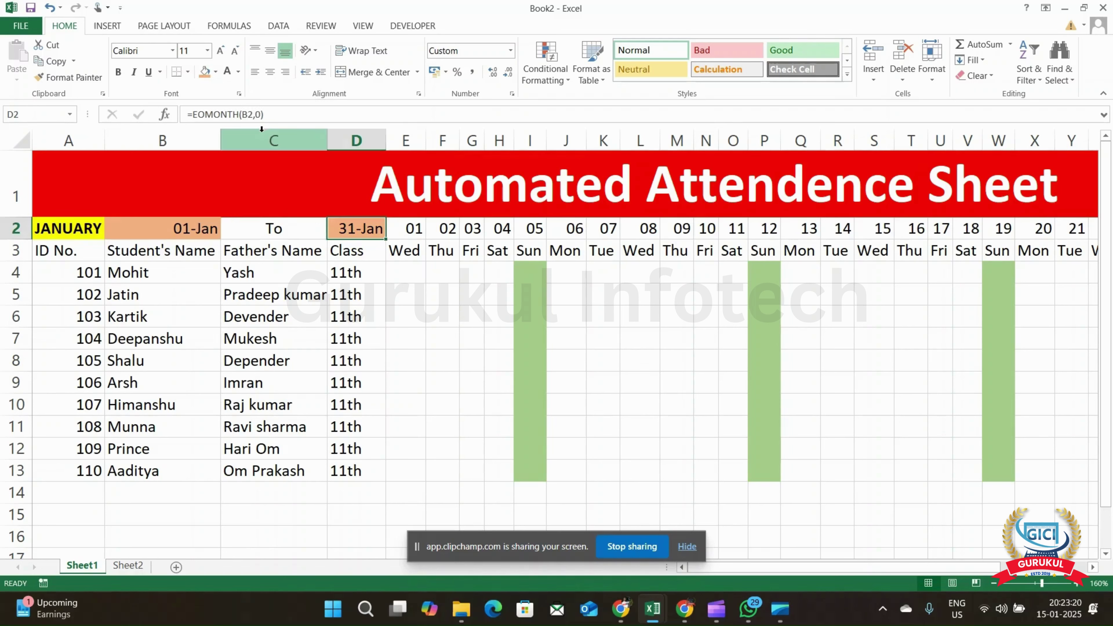
pyautogui.keyDown('shift'); pyautogui.click(194, 227); pyautogui.keyUp('shift')
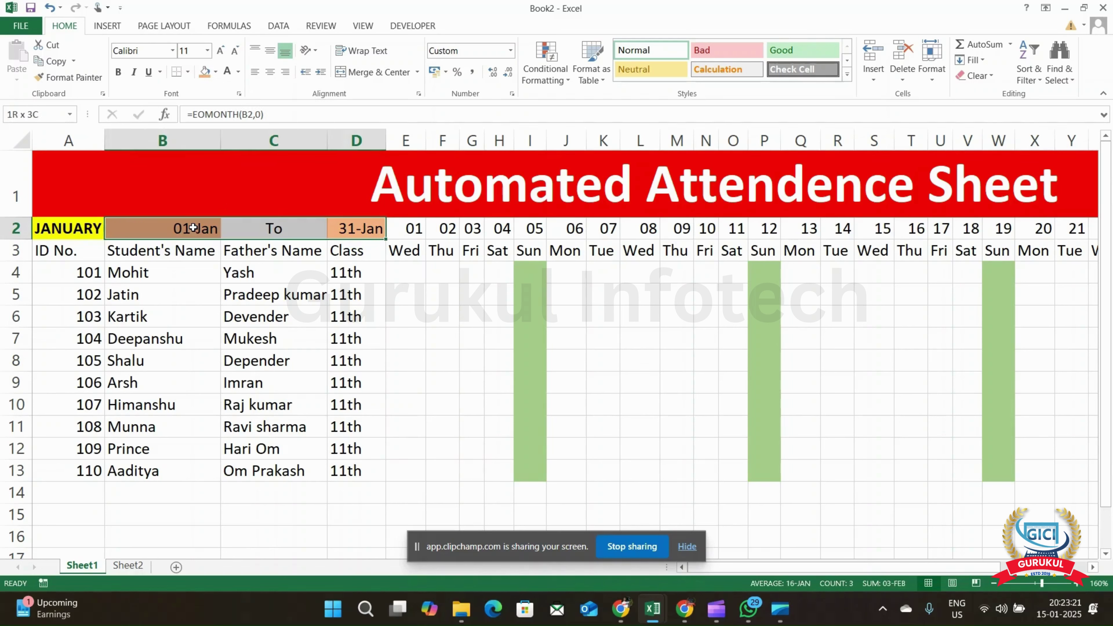
# Fill the "To" cell C2 and the date and weekday cells E2:AI3 with light gold
pyautogui.click(256, 230)
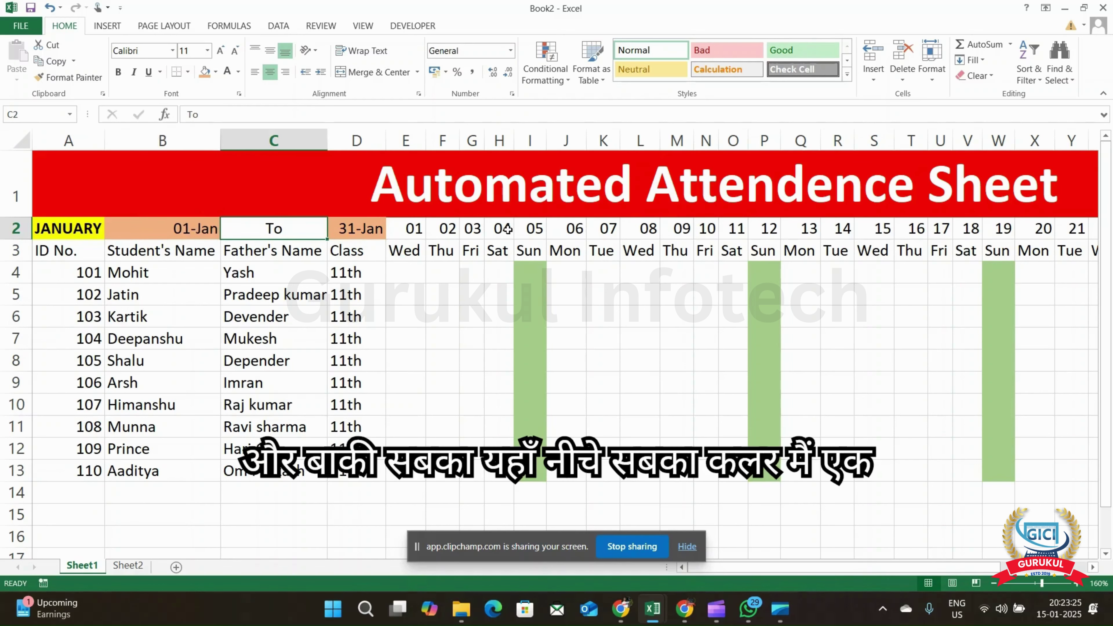
pyautogui.click(215, 73)
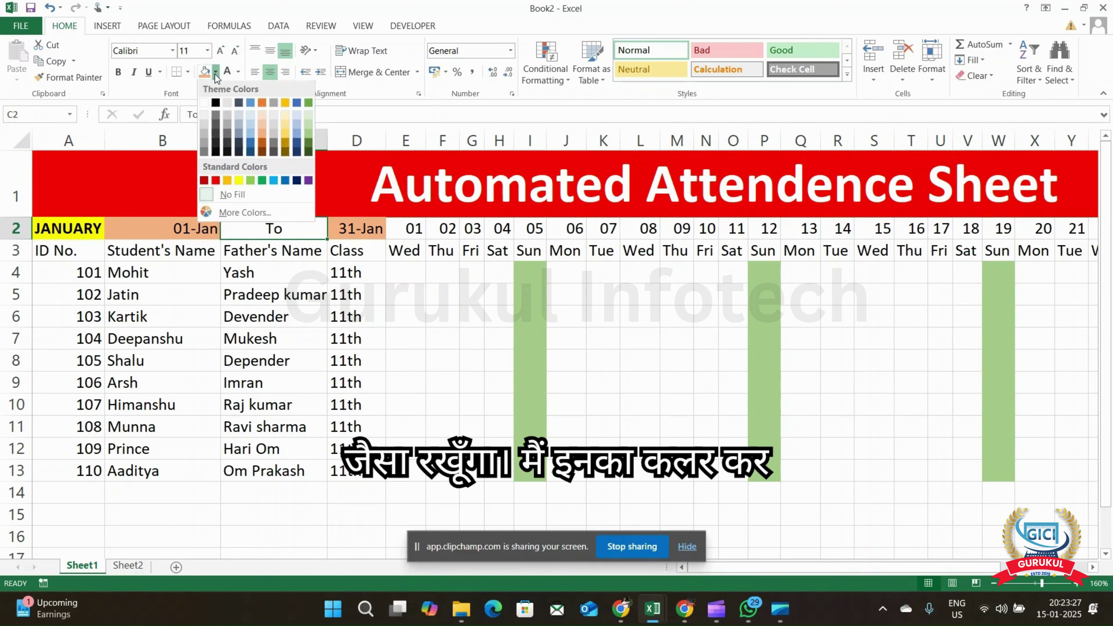
pyautogui.click(286, 136)
pyautogui.moveTo(414, 230); pyautogui.dragTo(933, 253)
pyautogui.moveTo(1065, 258); pyautogui.dragTo(1110, 256)
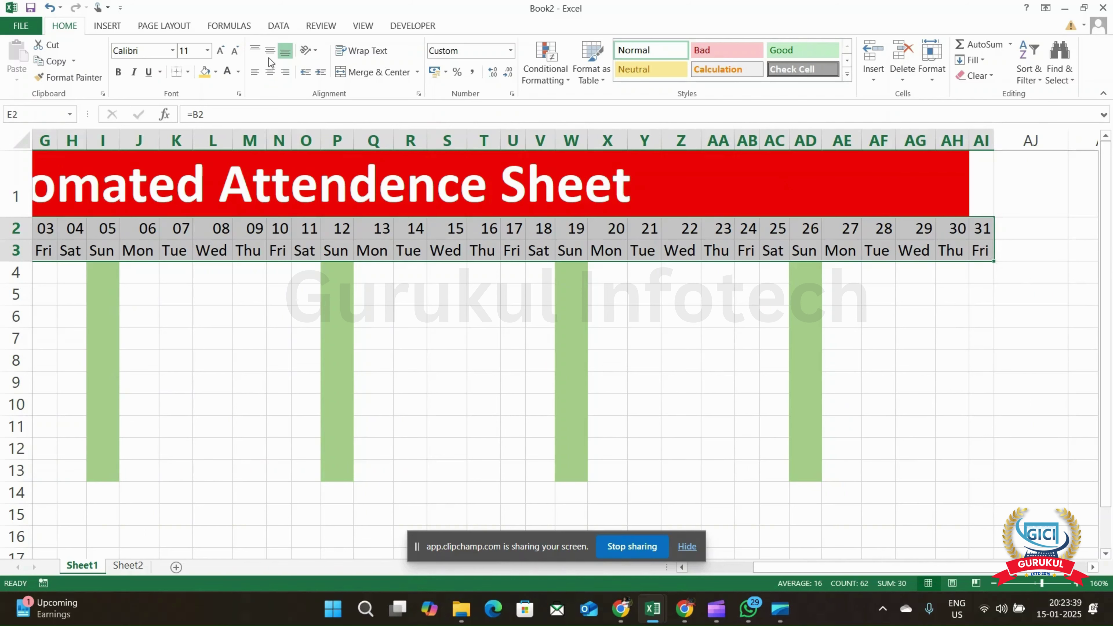
pyautogui.click(204, 73)
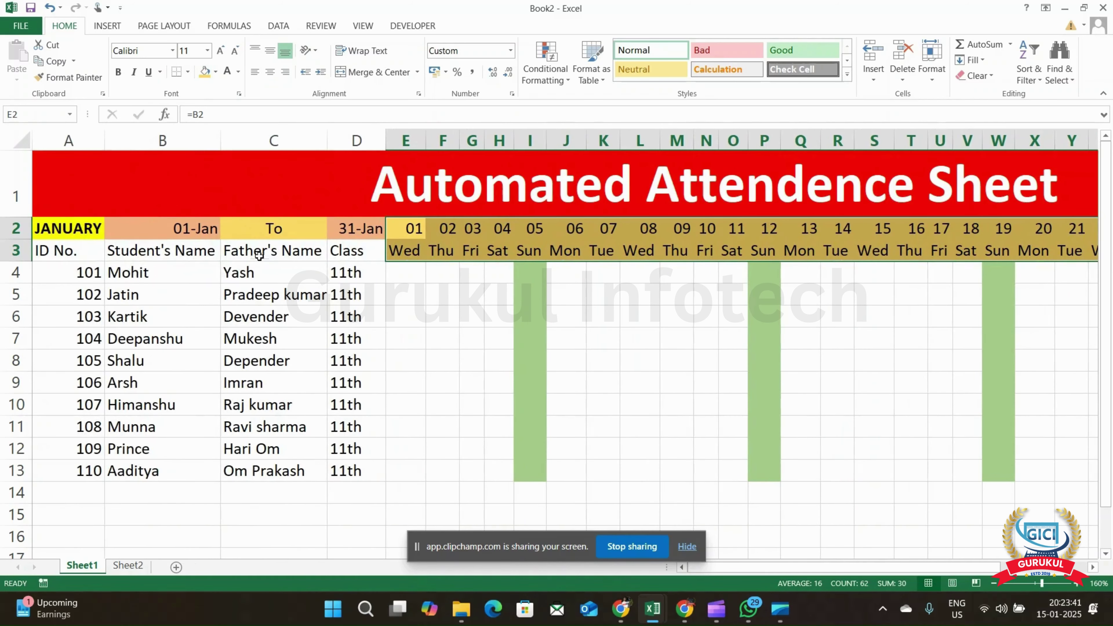
# Apply the same light gold fill to the header cells A3:D3, from "ID No." to "Class"
pyautogui.click(70, 251)
pyautogui.hotkey('shift', 'Right')
pyautogui.hotkey('shift', 'Right')
pyautogui.hotkey('shift', 'Right')
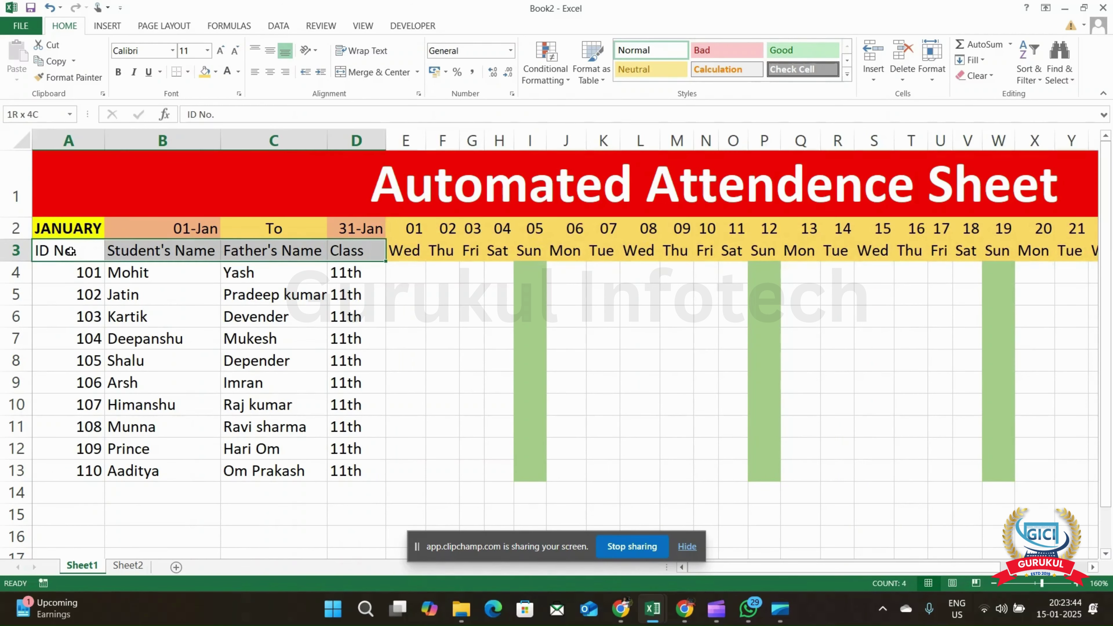
pyautogui.click(205, 73)
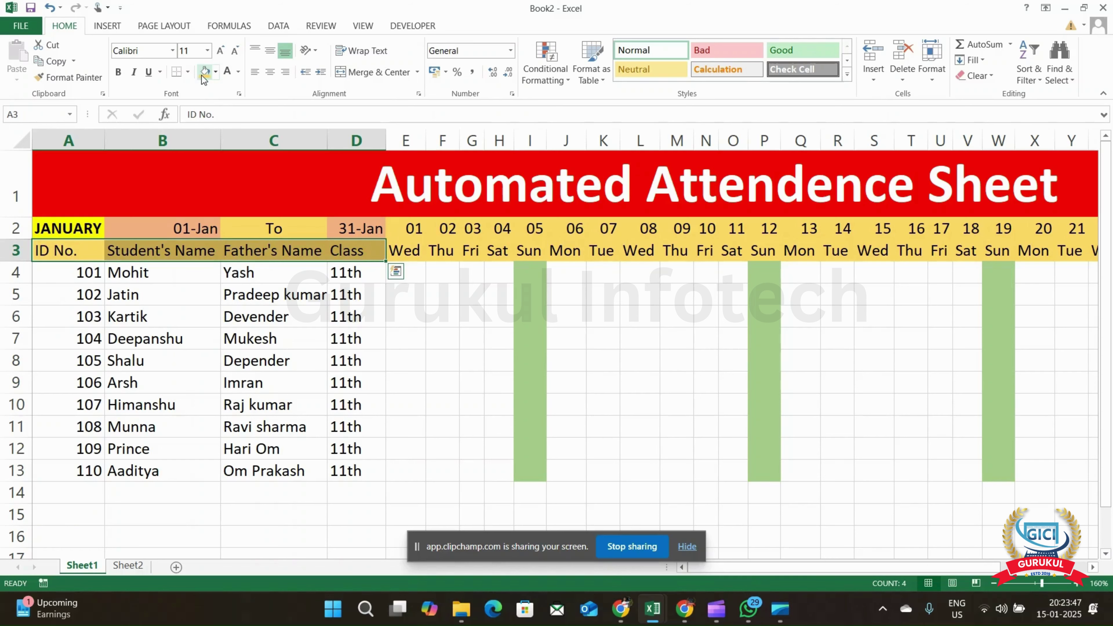
pyautogui.click(93, 226)
pyautogui.hotkey('ctrl', 'shift', 'Down')
pyautogui.hotkey('ctrl', 'shift', 'Right')
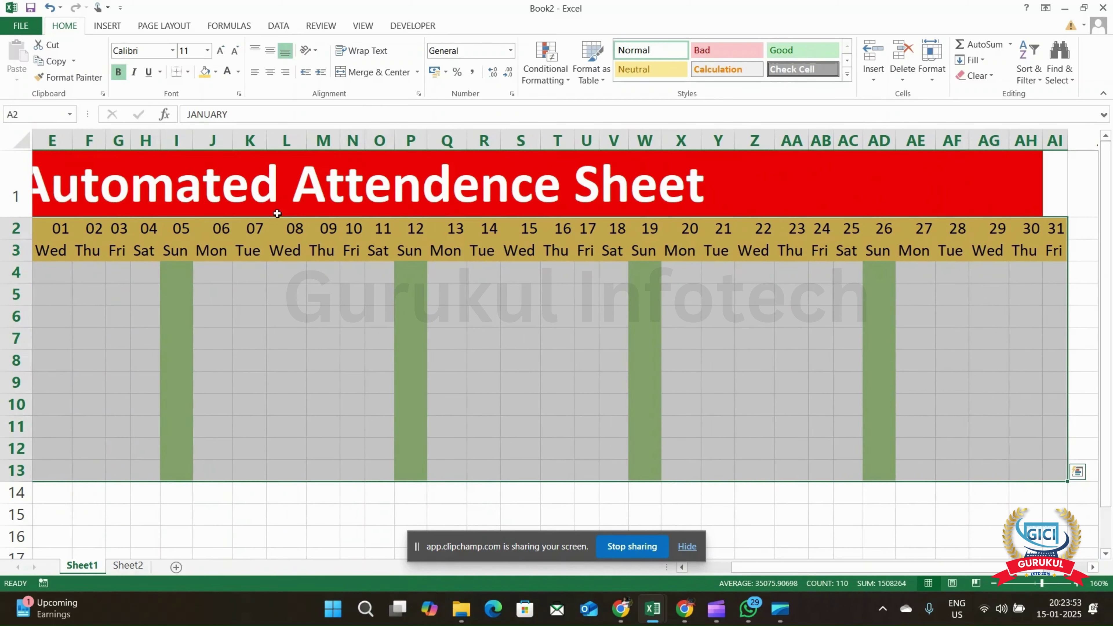
# Make all text in header rows A2:AI3 bold and widen column A slightly
pyautogui.click(179, 253)
pyautogui.hotkey('ctrl', 'Left')
pyautogui.press('Up')
pyautogui.hotkey('shift', 'Down')
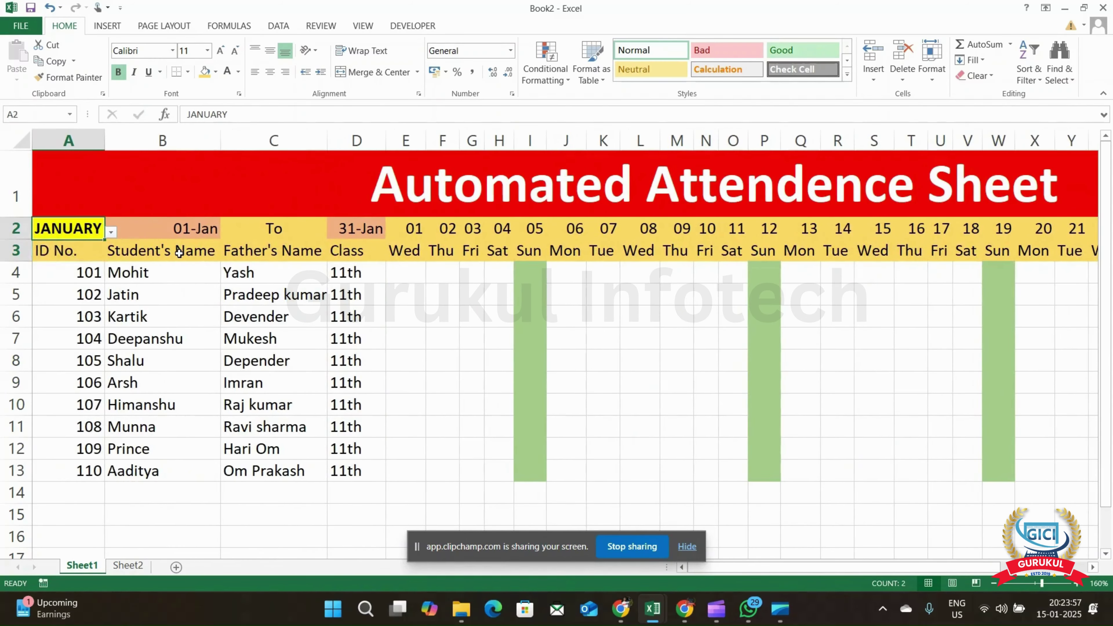
pyautogui.hotkey('ctrl', 'shift', 'Right')
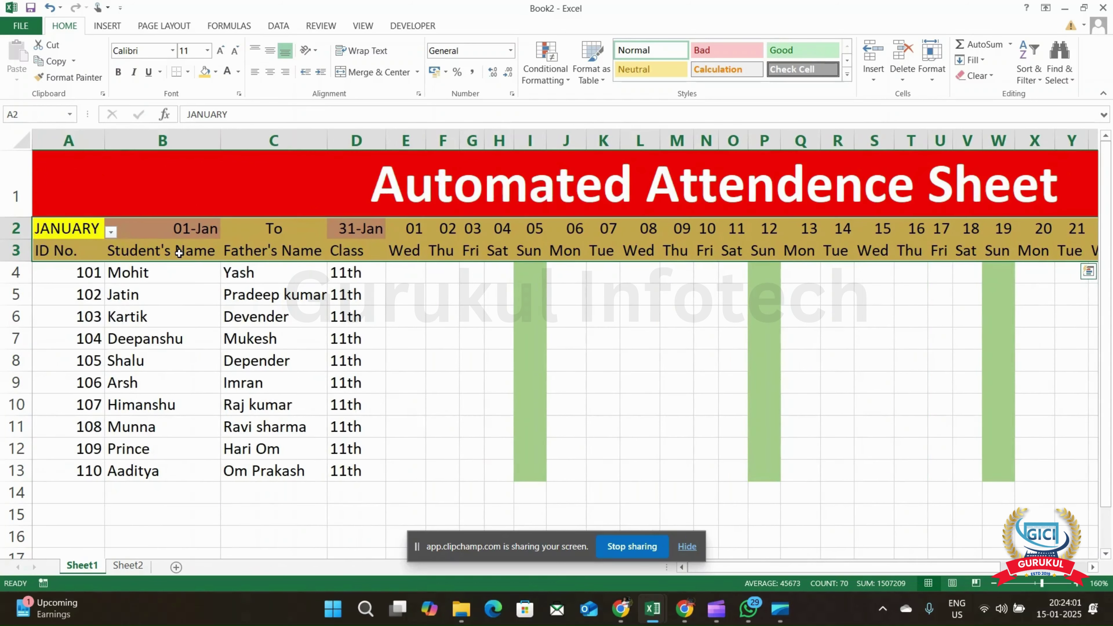
pyautogui.hotkey('ctrl', 'b')
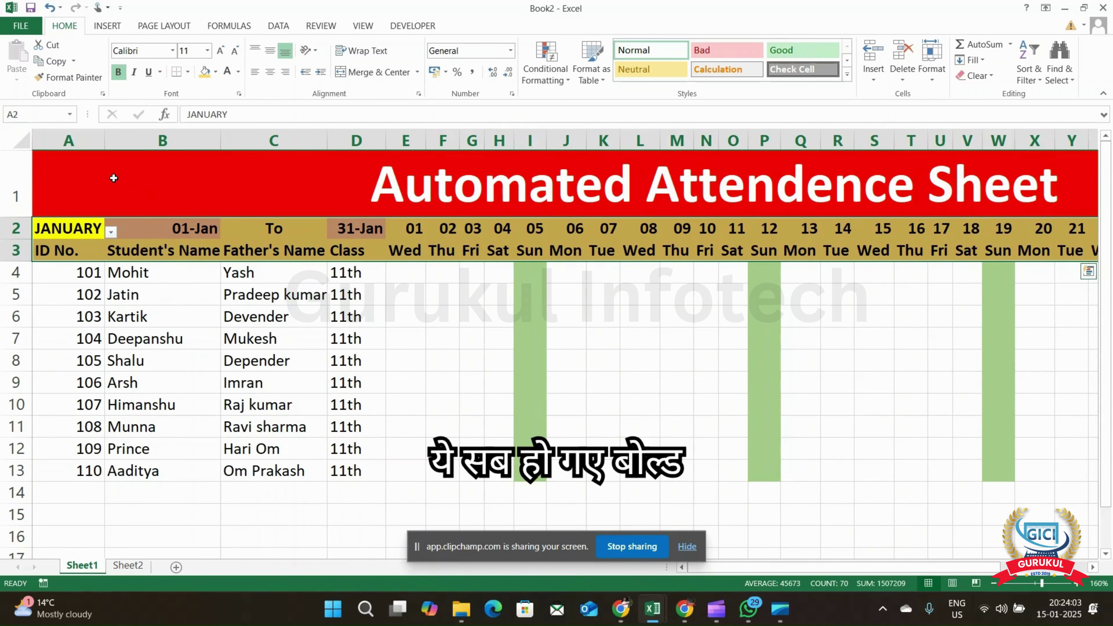
pyautogui.moveTo(101, 145); pyautogui.dragTo(101, 144)
pyautogui.click(185, 301)
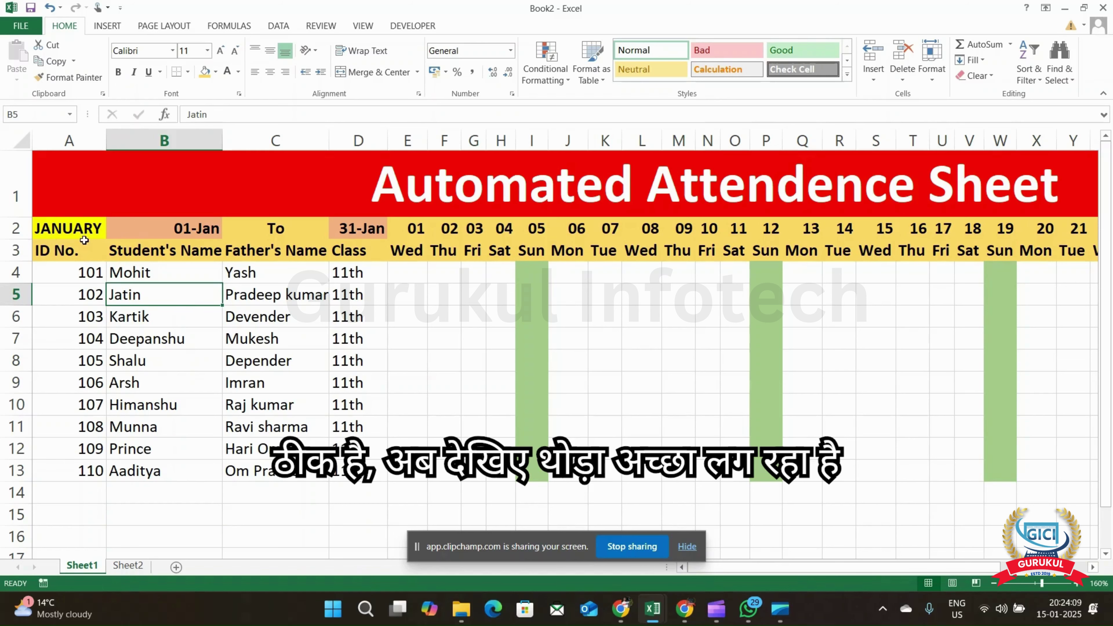
# Add all borders to the attendance table from A2 to AI13
pyautogui.click(76, 230)
pyautogui.hotkey('ctrl', 'shift', 'Down')
pyautogui.hotkey('ctrl', 'shift', 'Right')
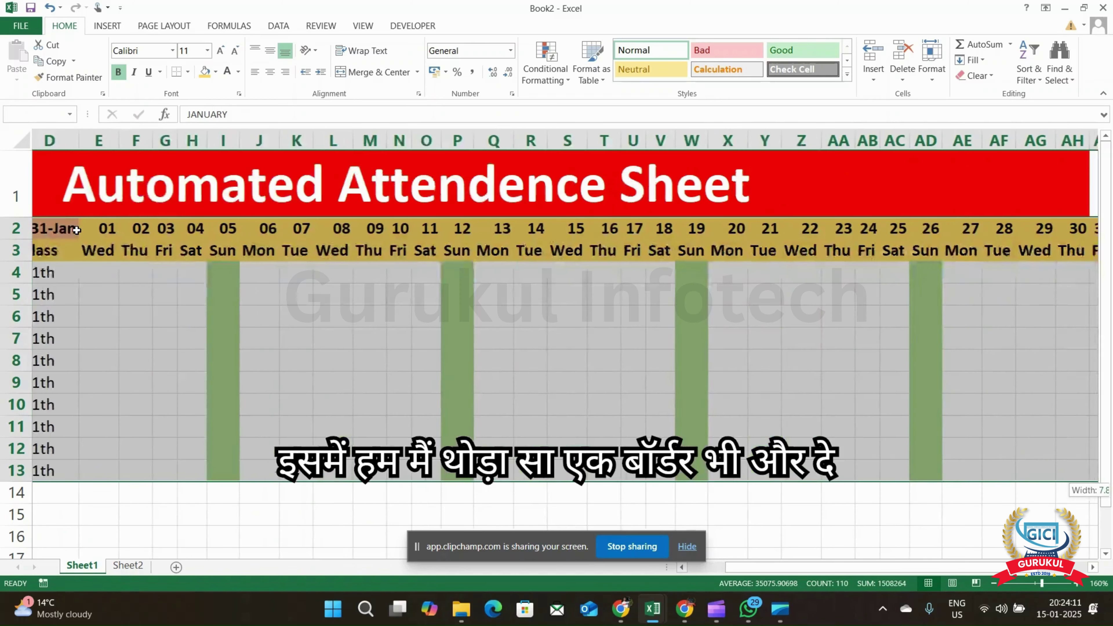
pyautogui.click(188, 72)
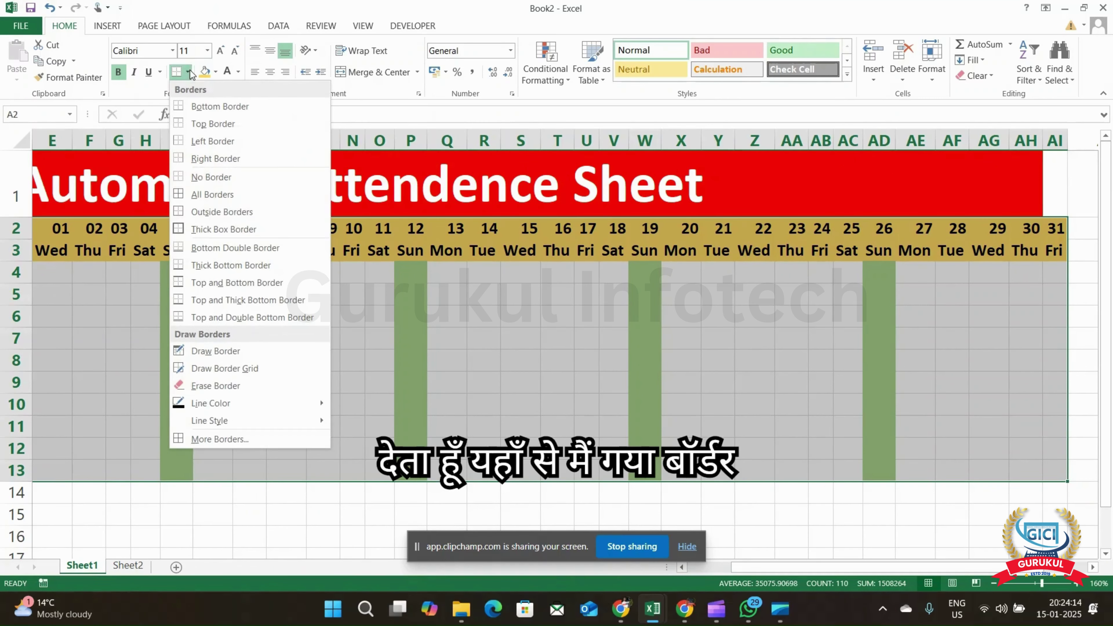
pyautogui.click(204, 195)
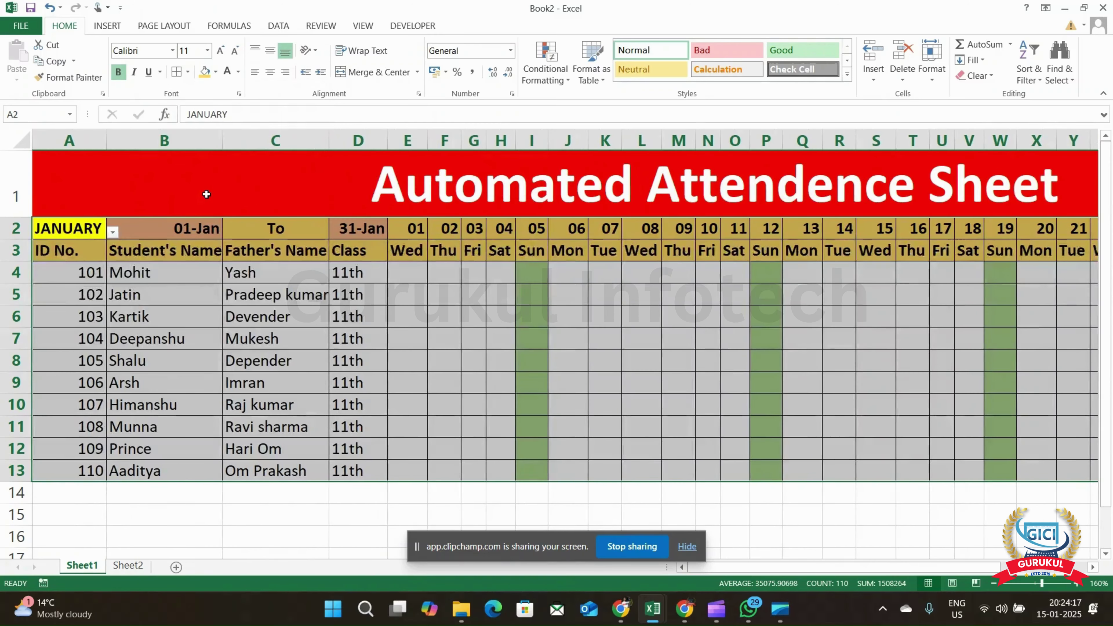
pyautogui.click(409, 361)
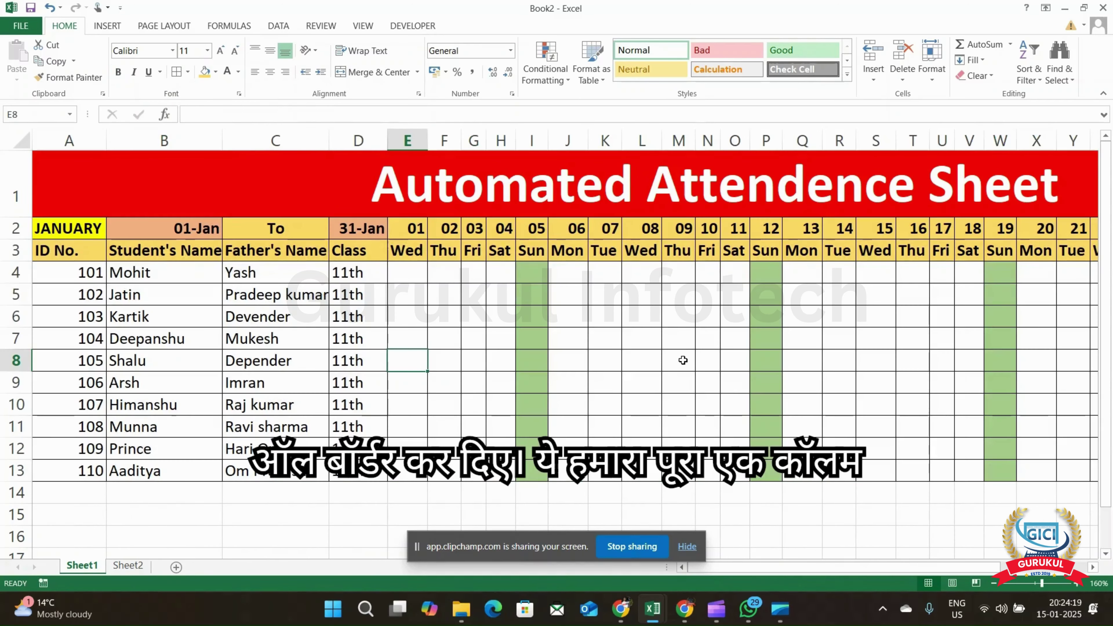
# Enter the attendance marks P, P, P and A for the first student in cells E4 to H4
pyautogui.hscroll(2, 683, 360)
pyautogui.hscroll(3, 683, 360)
pyautogui.hscroll(-4, 683, 360)
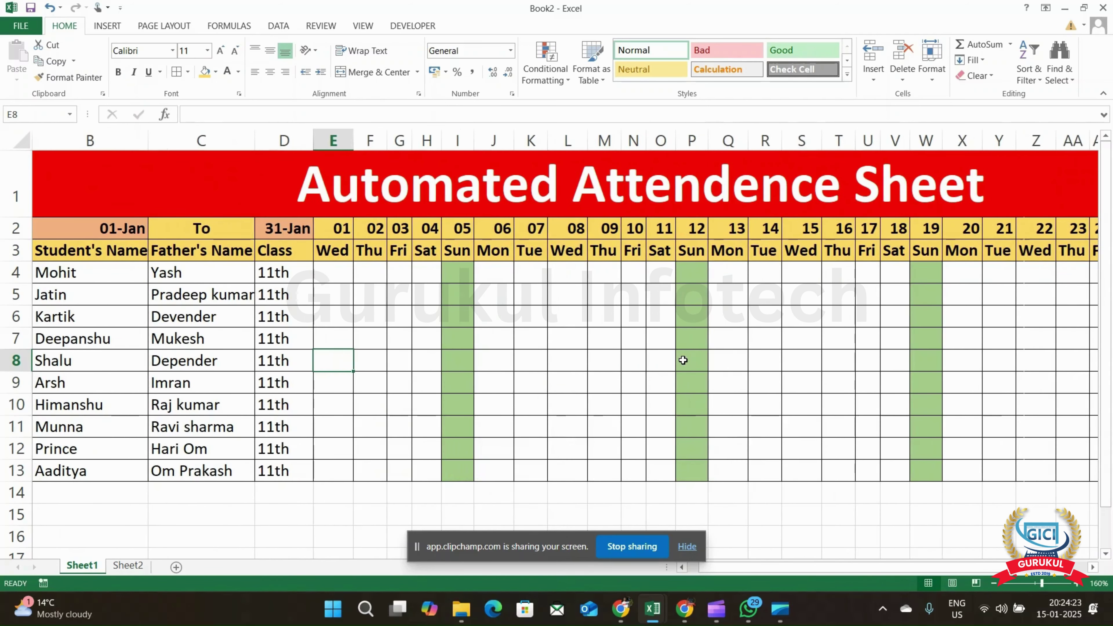
pyautogui.press('Up')
pyautogui.press('Up')
pyautogui.press('Up')
pyautogui.press('Up')
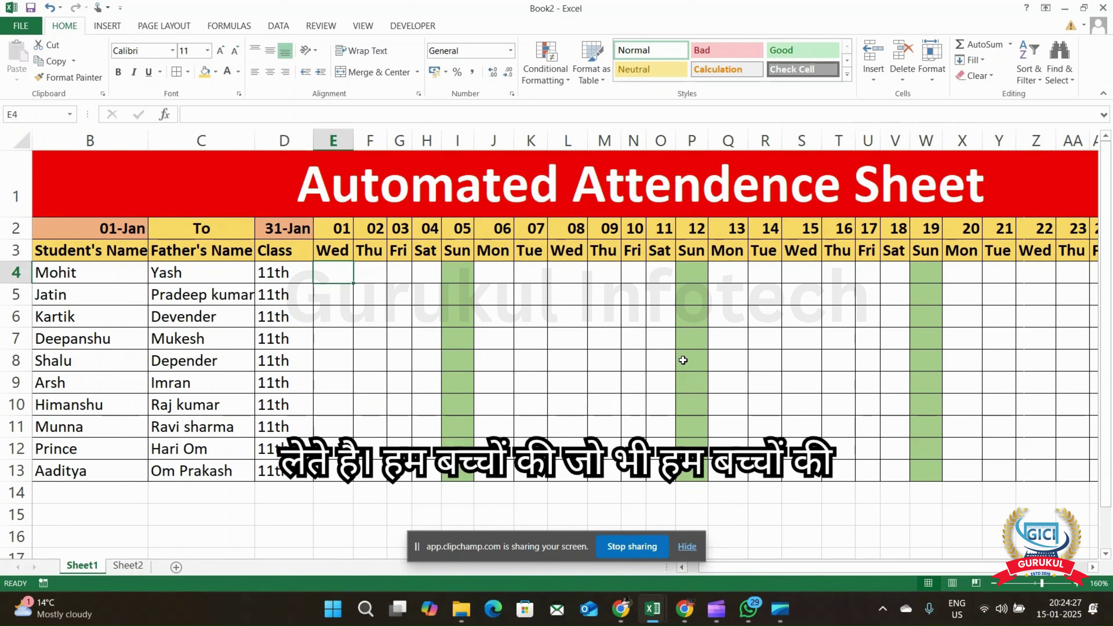
pyautogui.write('p')
pyautogui.press('BackSpace')
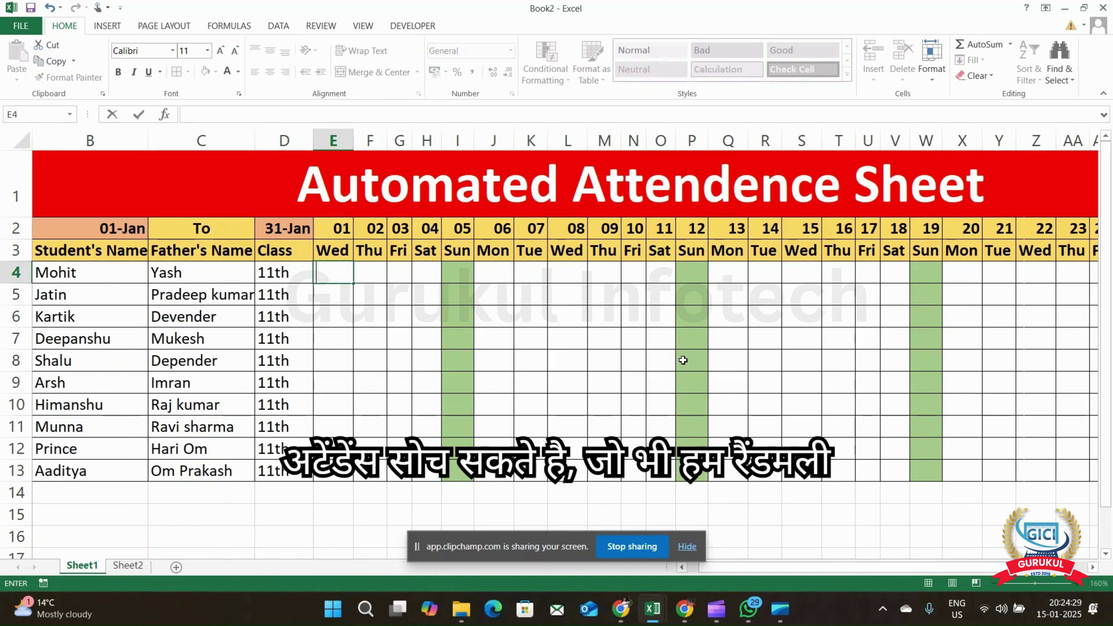
pyautogui.press('Tab')
pyautogui.write('P')
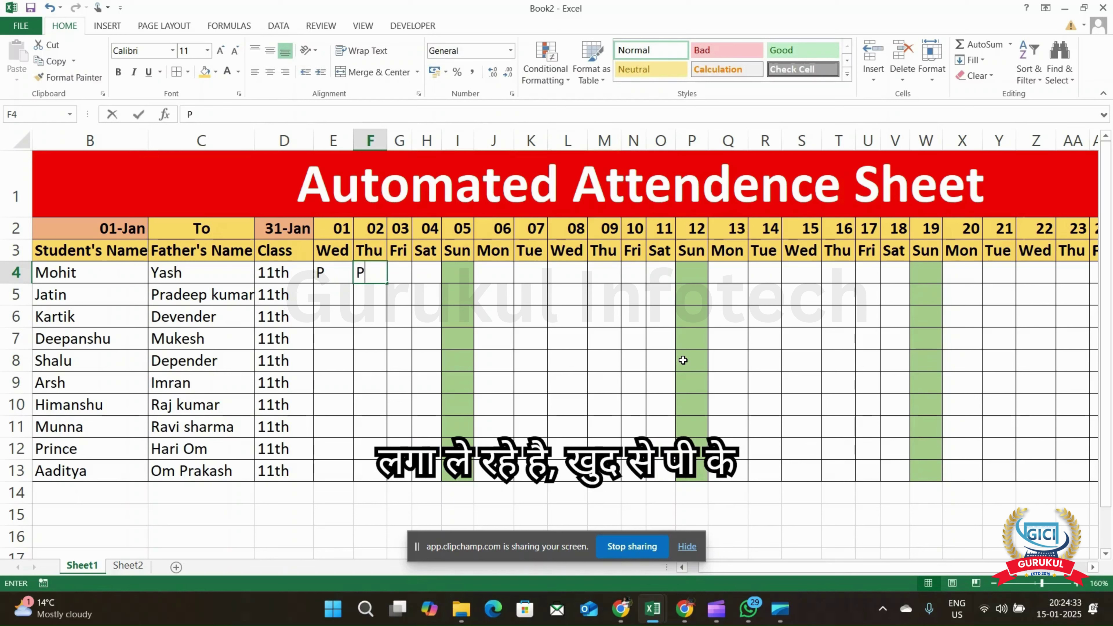
pyautogui.press('Tab')
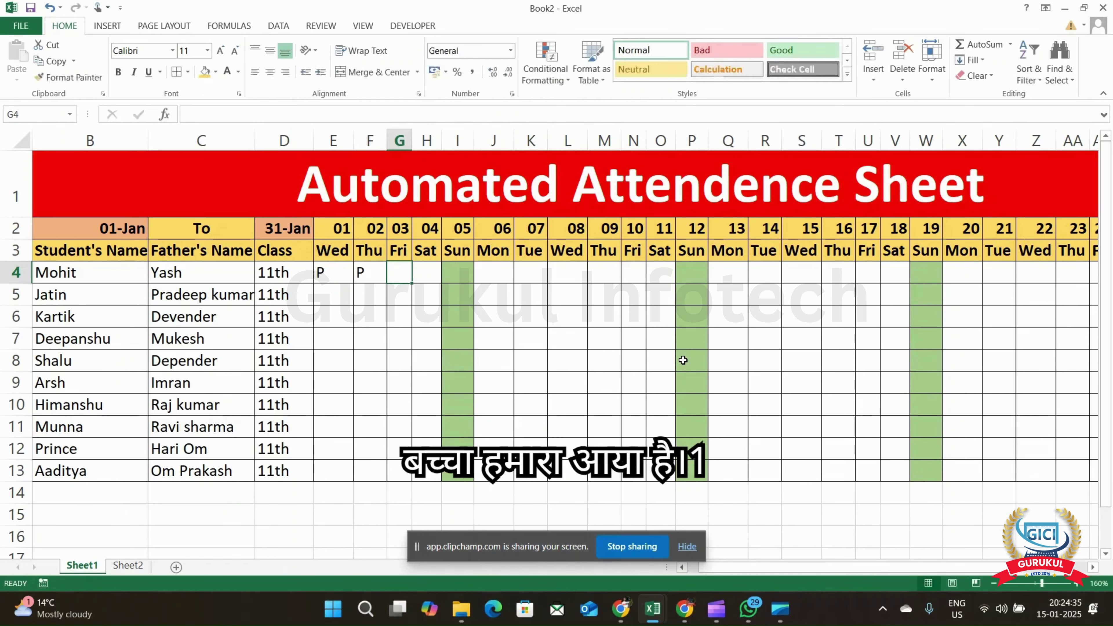
pyautogui.write('P')
pyautogui.press('Tab')
pyautogui.write('A')
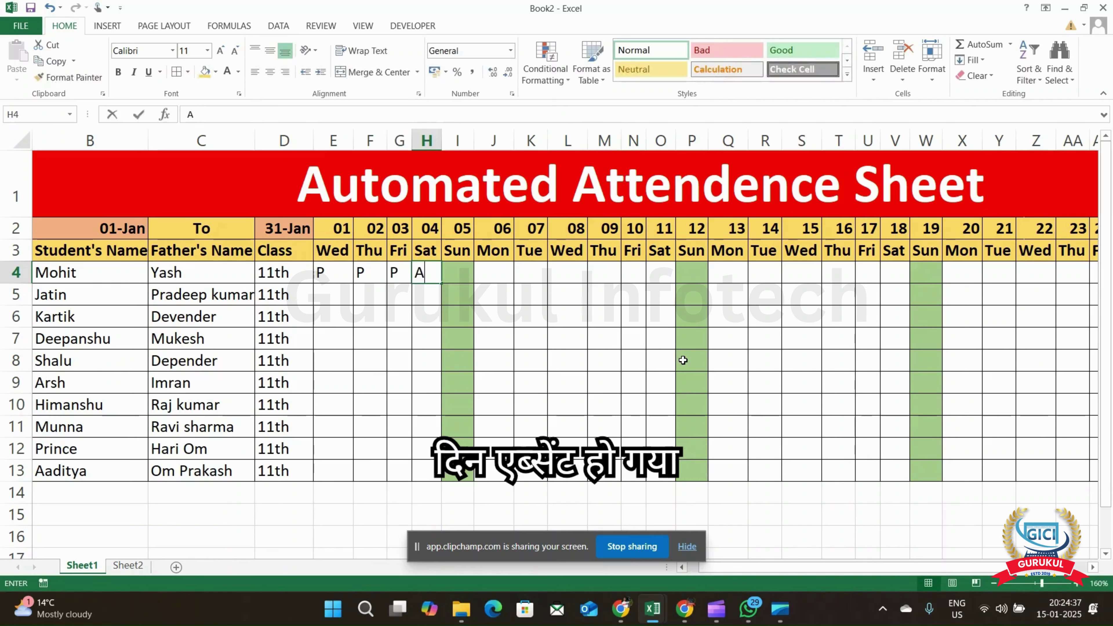
pyautogui.press('Tab')
# Enter the attendance marks A, P, L and P for the second student in cells E5 to H5
pyautogui.press('Left')
pyautogui.press('Left')
pyautogui.press('Left')
pyautogui.press('Left')
pyautogui.press('Left')
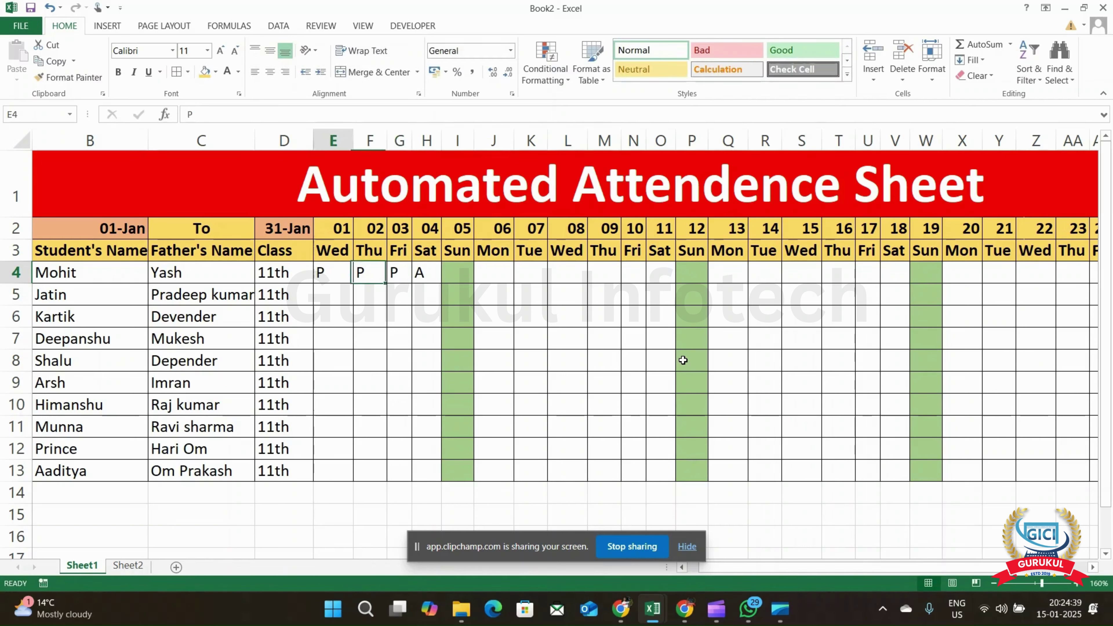
pyautogui.press('Right')
pyautogui.press('Down')
pyautogui.write('A')
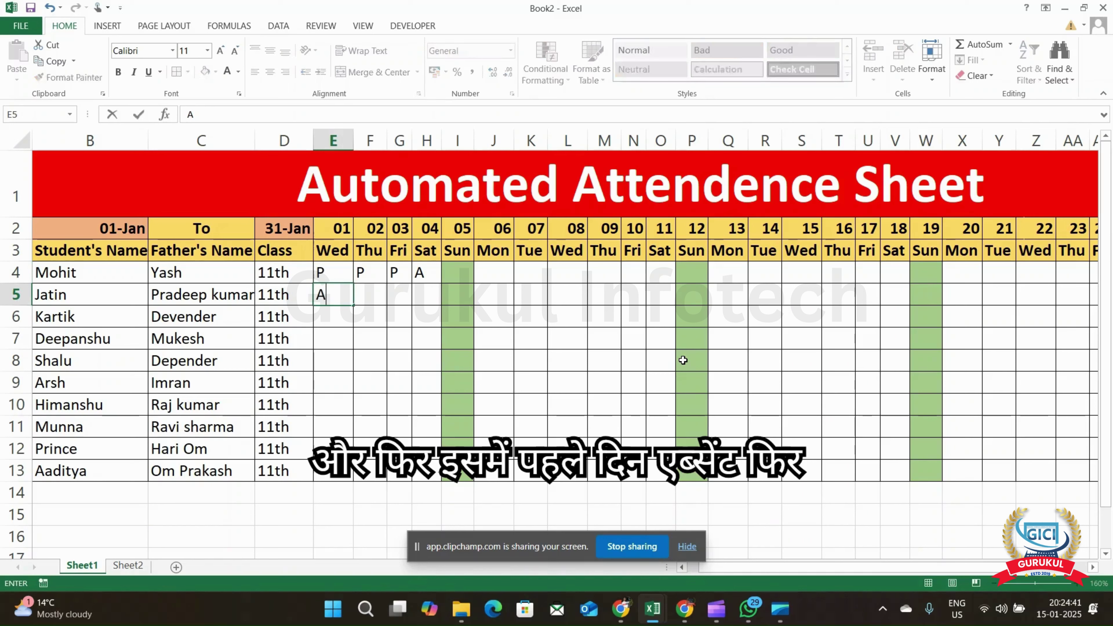
pyautogui.press('Tab')
pyautogui.write('P')
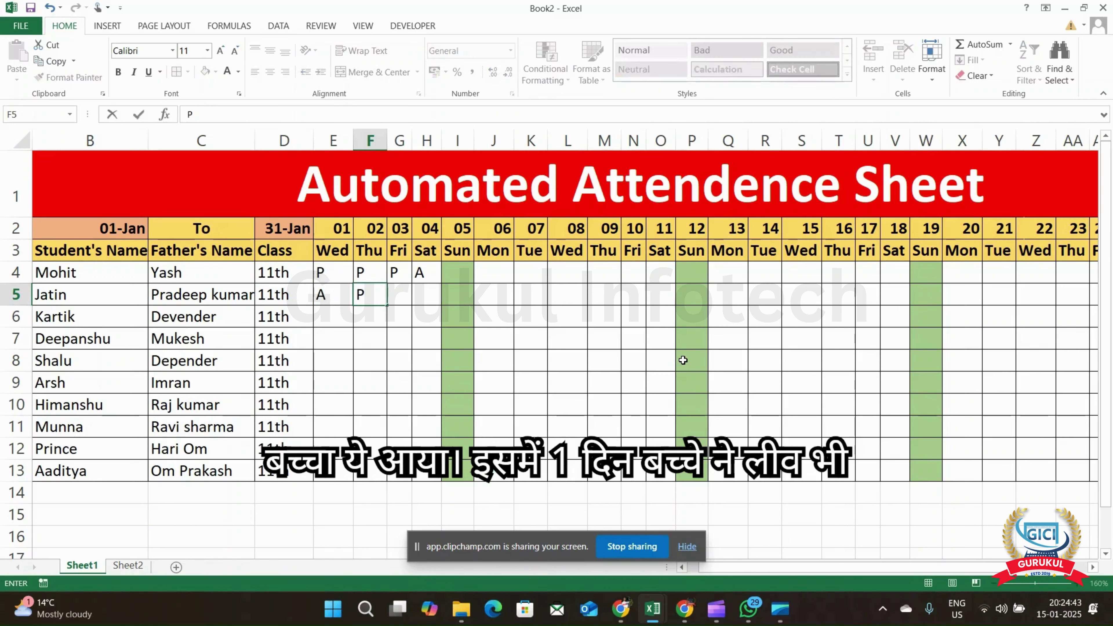
pyautogui.press('Tab')
pyautogui.write('L')
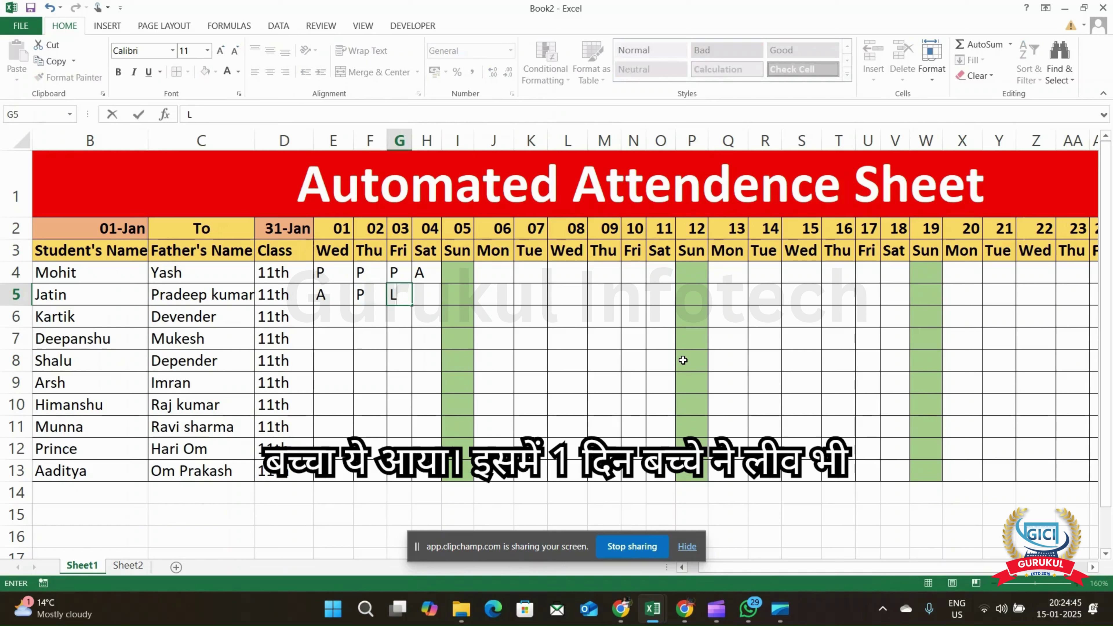
pyautogui.press('Tab')
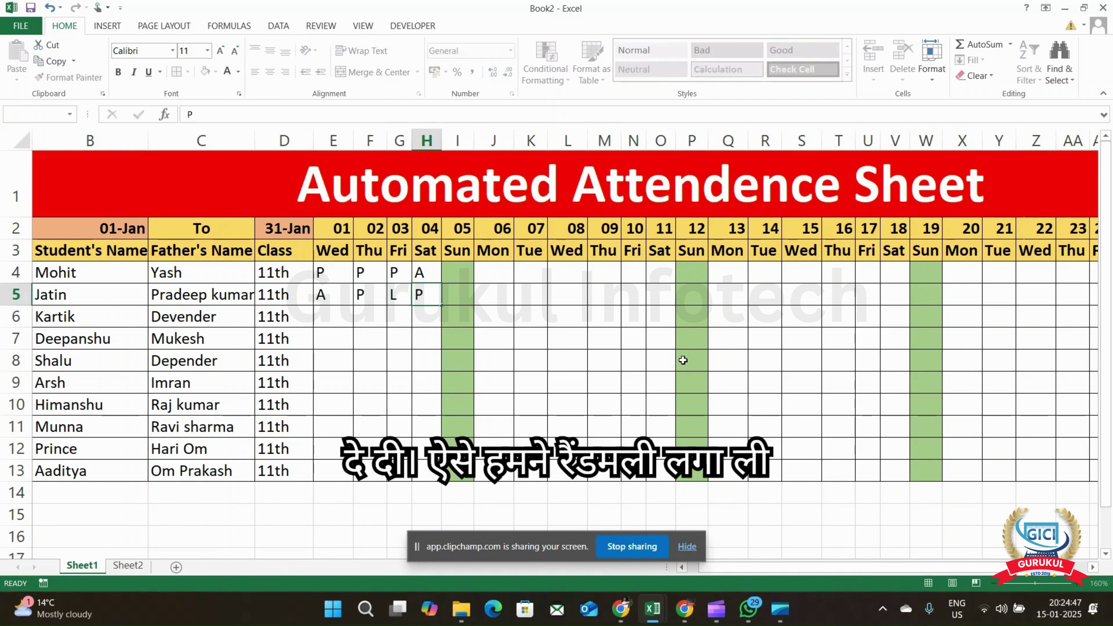
pyautogui.write('P')
pyautogui.press('Left')
pyautogui.press('Down')
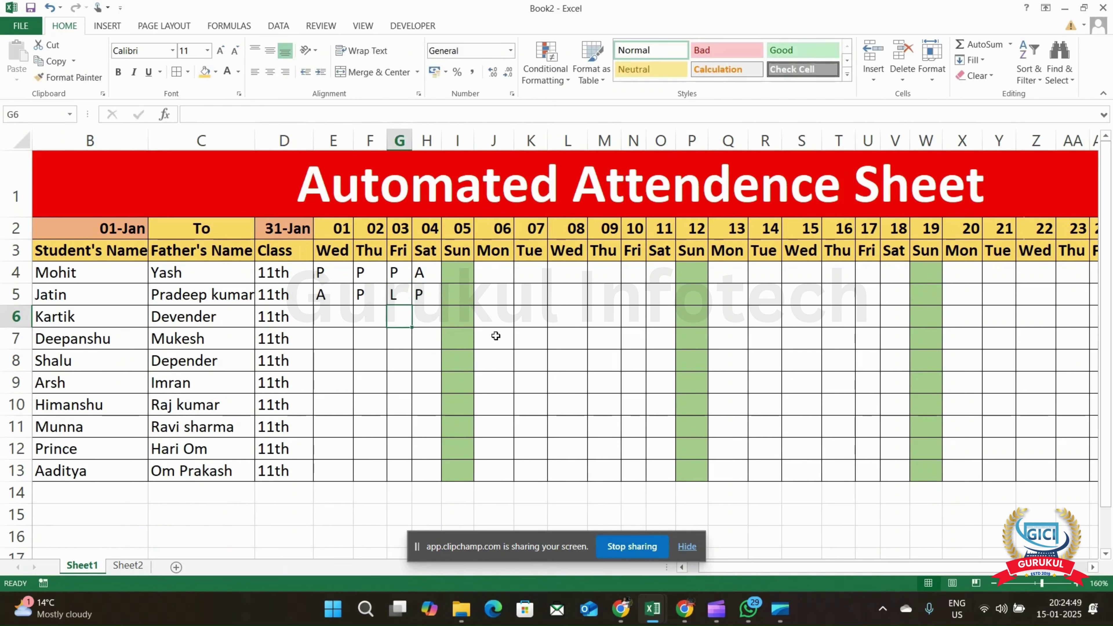
# Enter L for the third student in E6 and fill the E4:E6 pattern down to E13
pyautogui.moveTo(320, 272); pyautogui.dragTo(325, 295)
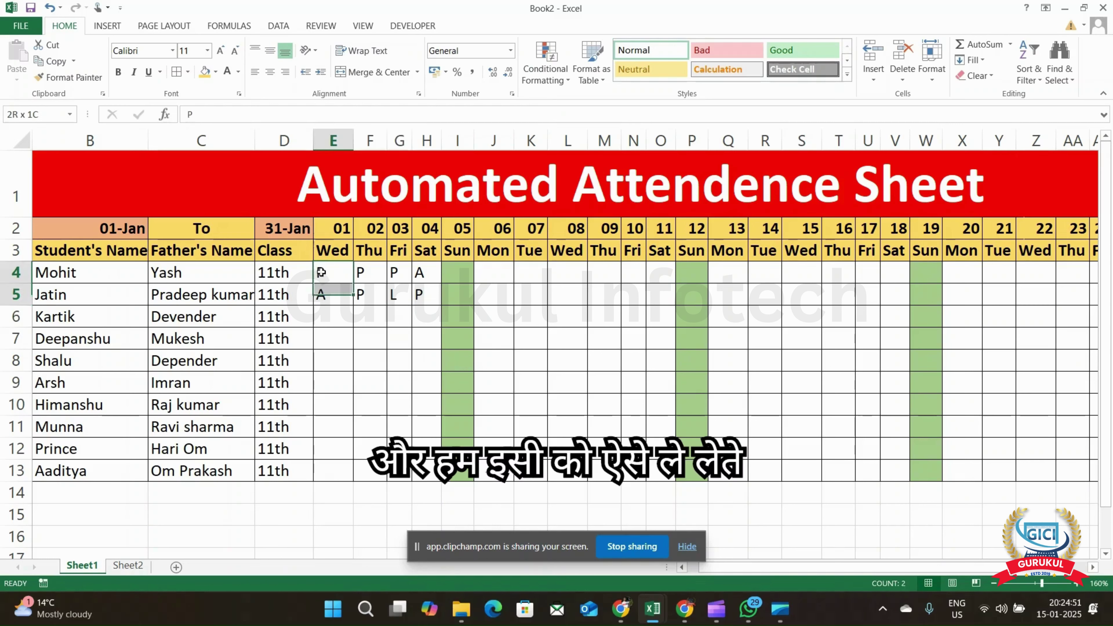
pyautogui.click(339, 322)
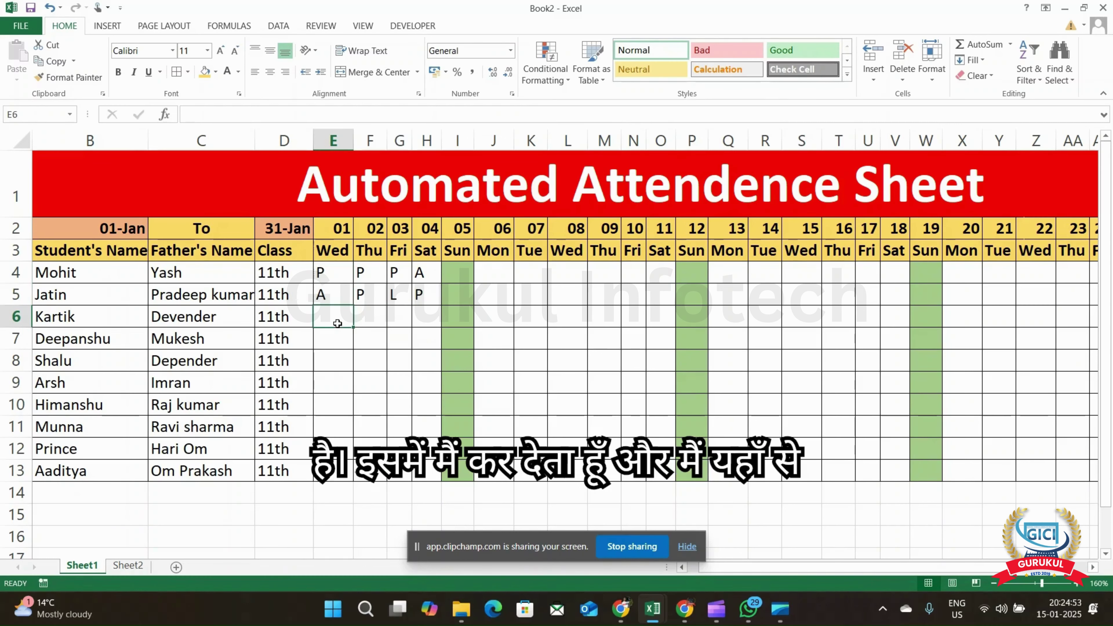
pyautogui.write('L')
pyautogui.moveTo(320, 272); pyautogui.dragTo(354, 484)
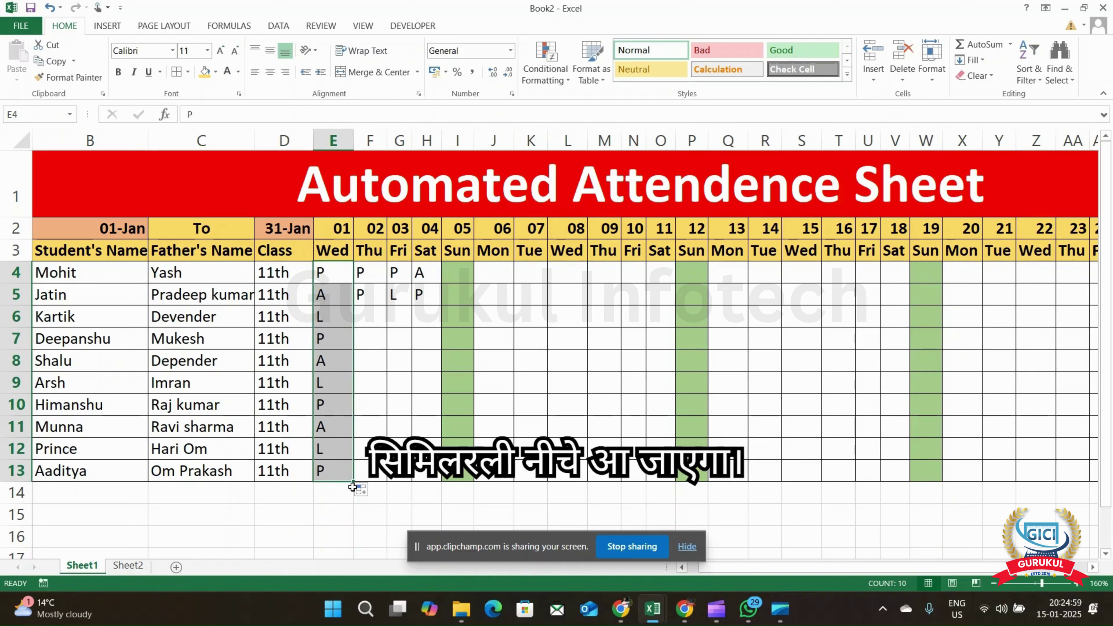
# Enter A in F6 and L in F7, and fill the F4:F7 pattern down to F13
pyautogui.click(367, 315)
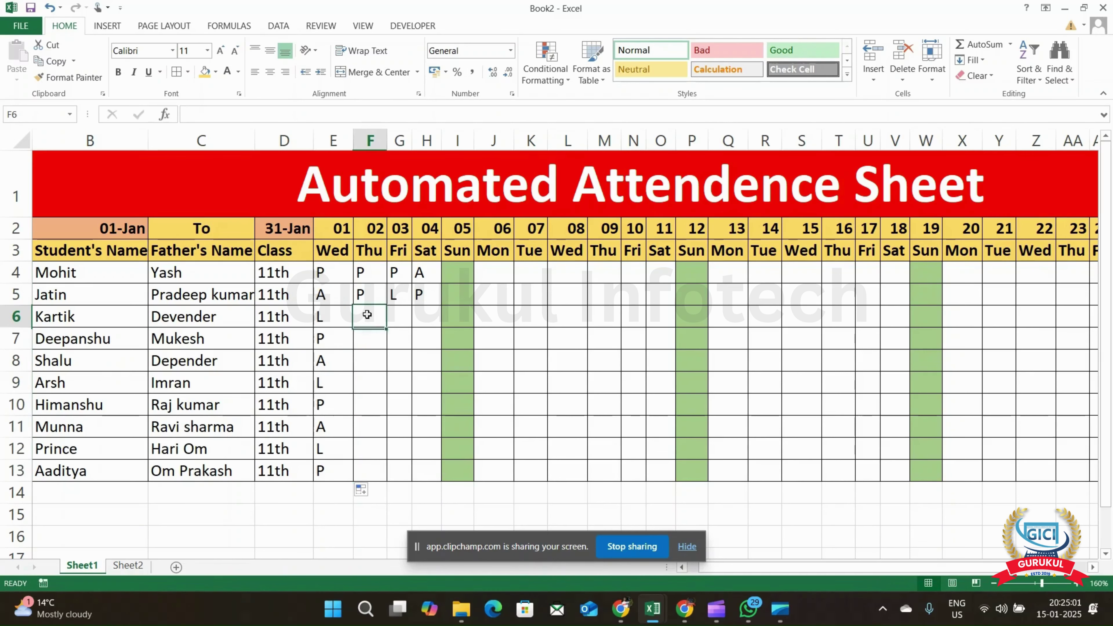
pyautogui.write('A')
pyautogui.press('Return')
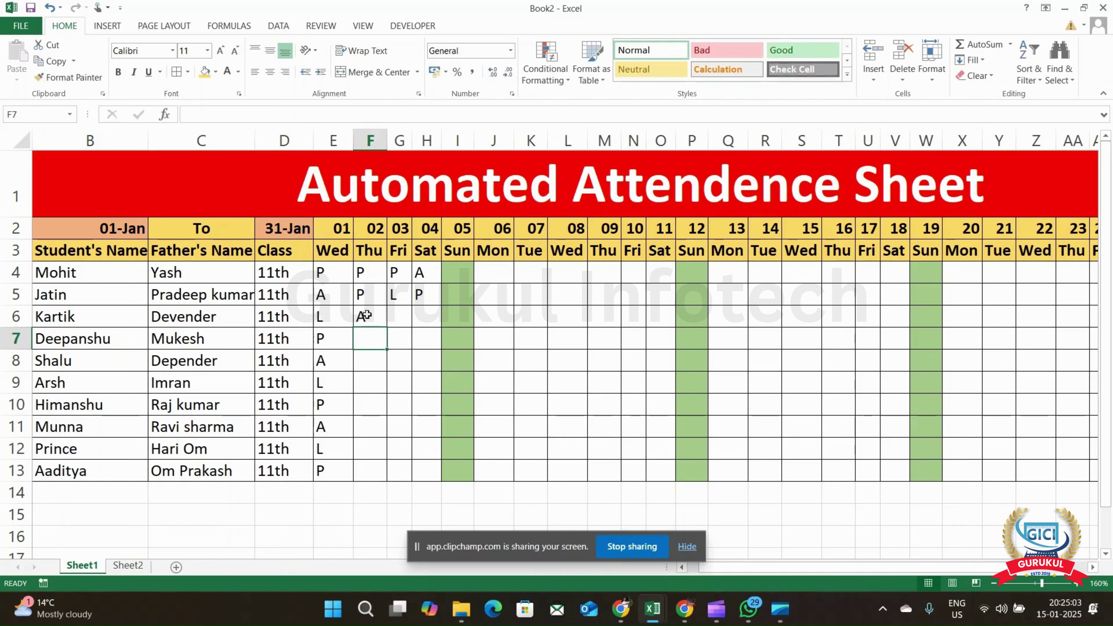
pyautogui.write('L')
pyautogui.moveTo(360, 277); pyautogui.dragTo(412, 396)
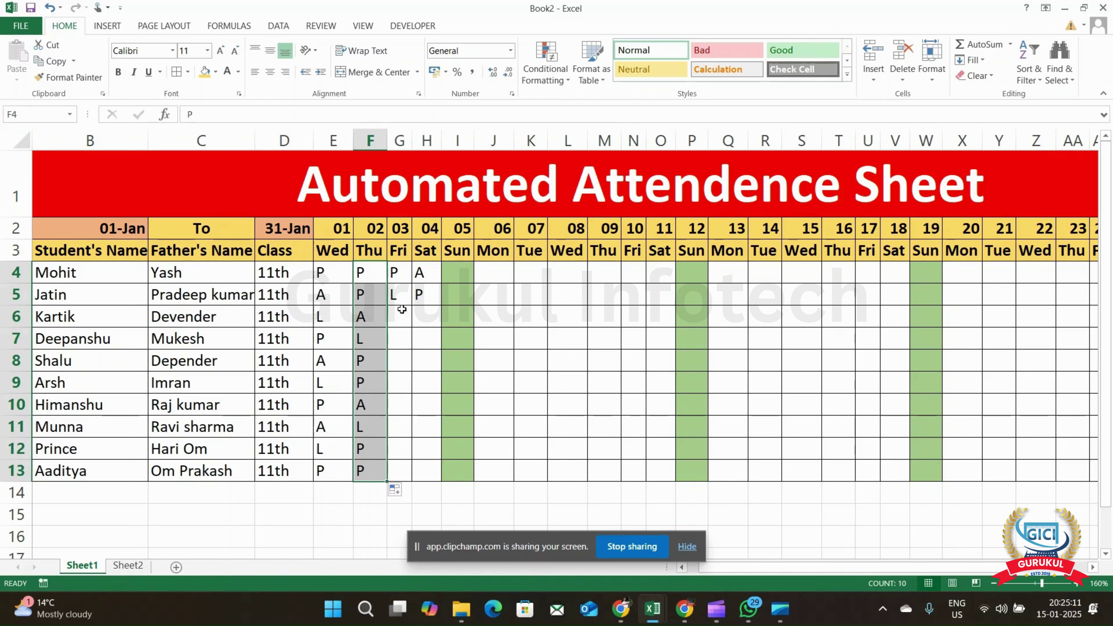
# Enter P in G6 and A in G7, and fill the G4:G7 pattern down to G13
pyautogui.click(397, 312)
pyautogui.write('A')
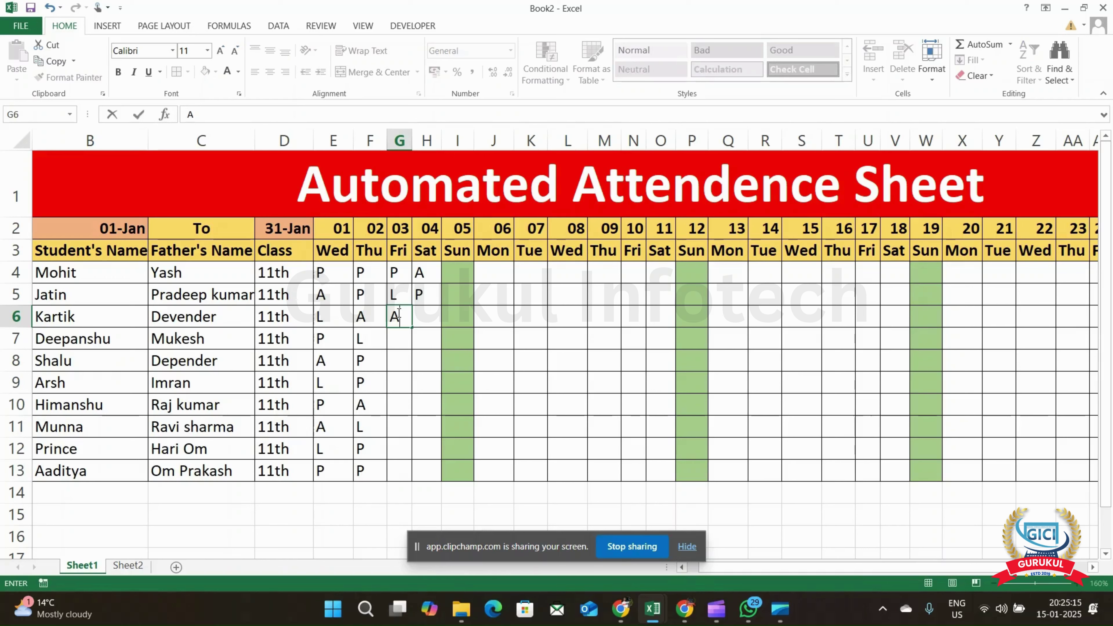
pyautogui.press('BackSpace')
pyautogui.write('P')
pyautogui.press('Return')
pyautogui.write('A')
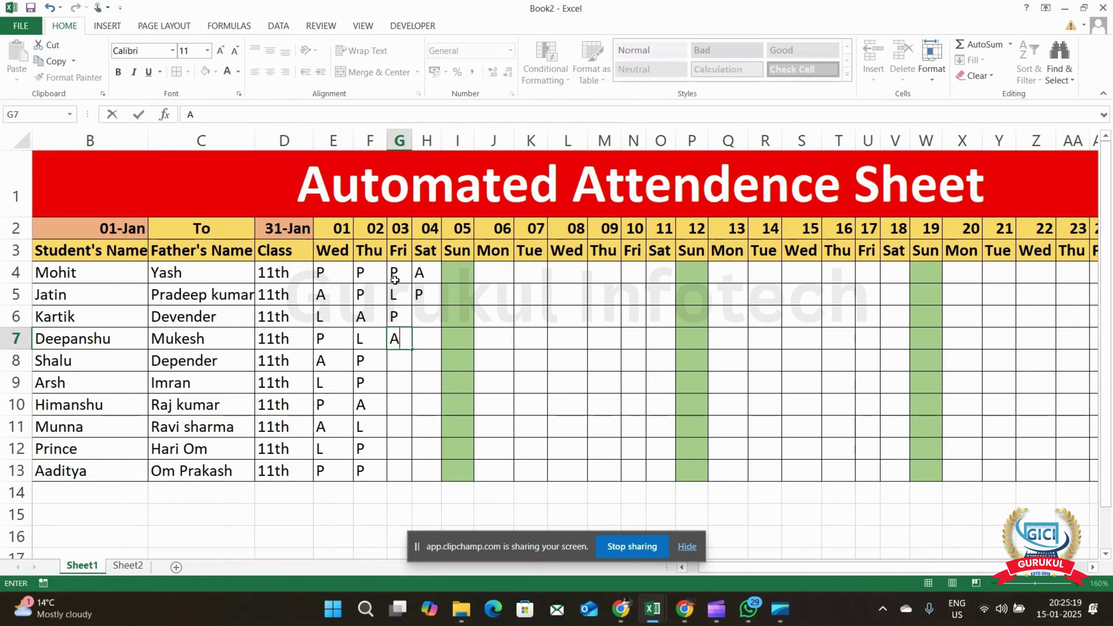
pyautogui.moveTo(395, 280); pyautogui.dragTo(399, 344)
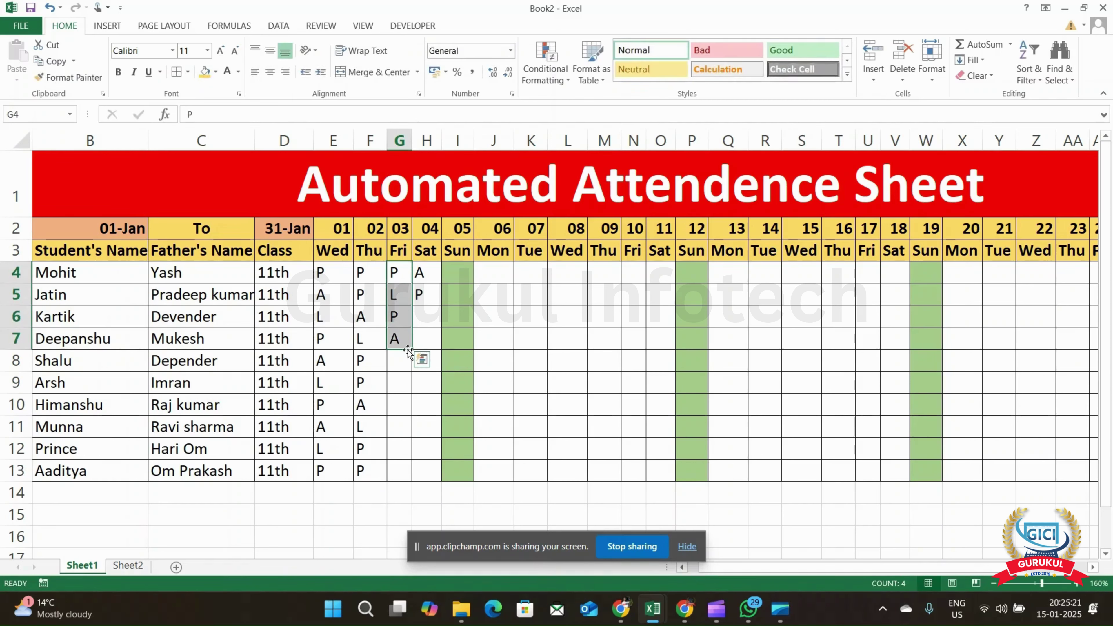
pyautogui.moveTo(410, 350); pyautogui.dragTo(391, 485)
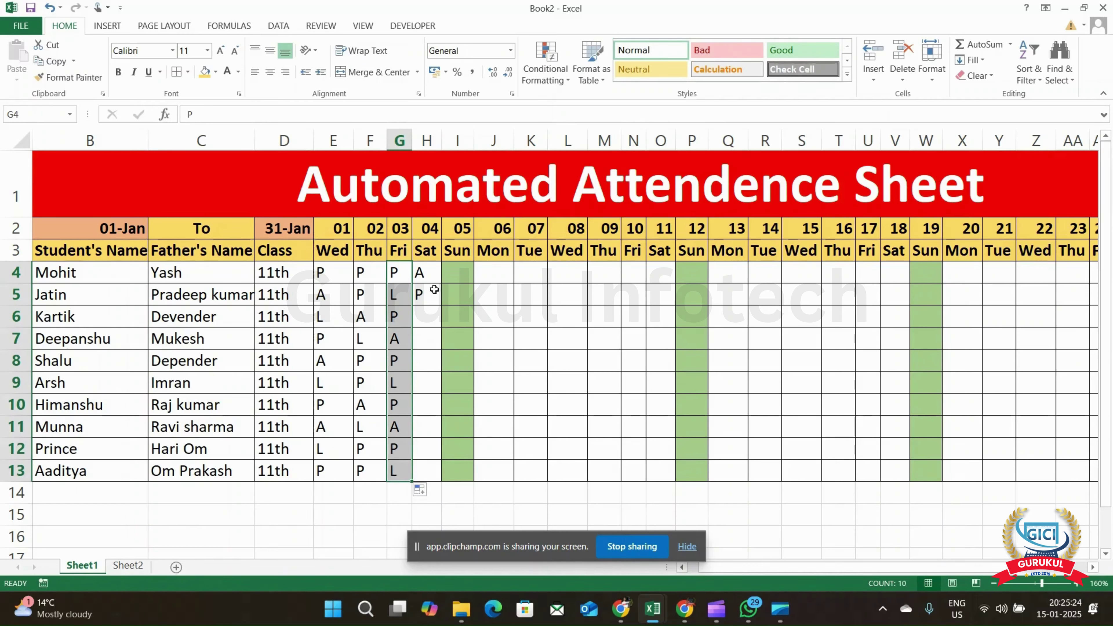
# Enter L in H6 and fill the H4:H6 pattern down to H13
pyautogui.click(428, 321)
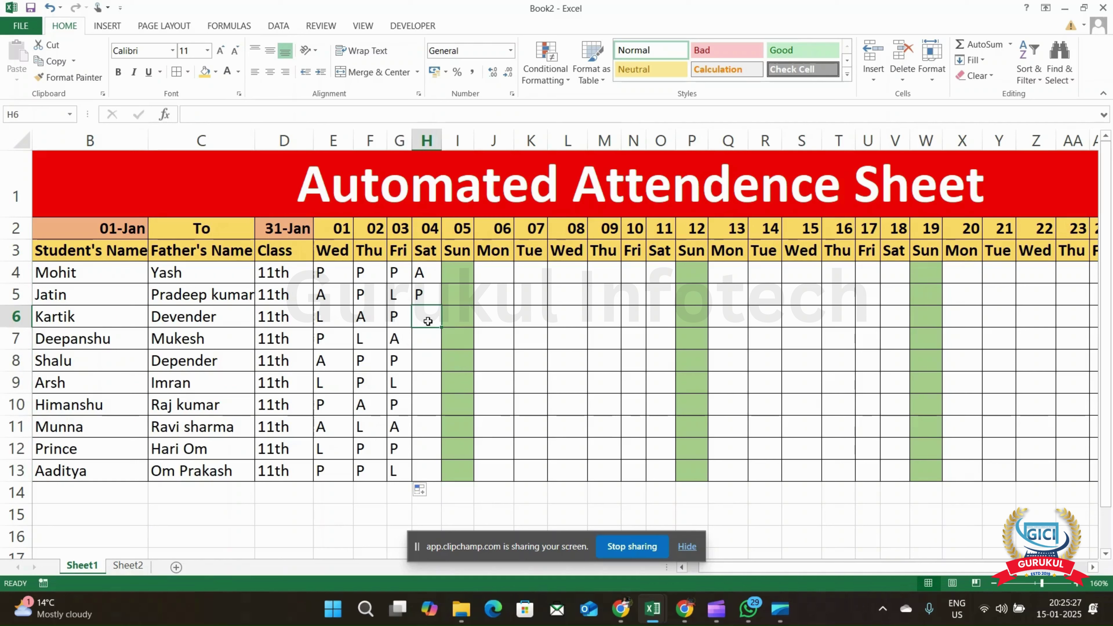
pyautogui.write('L')
pyautogui.press('Up')
pyautogui.hotkey('shift', 'Up')
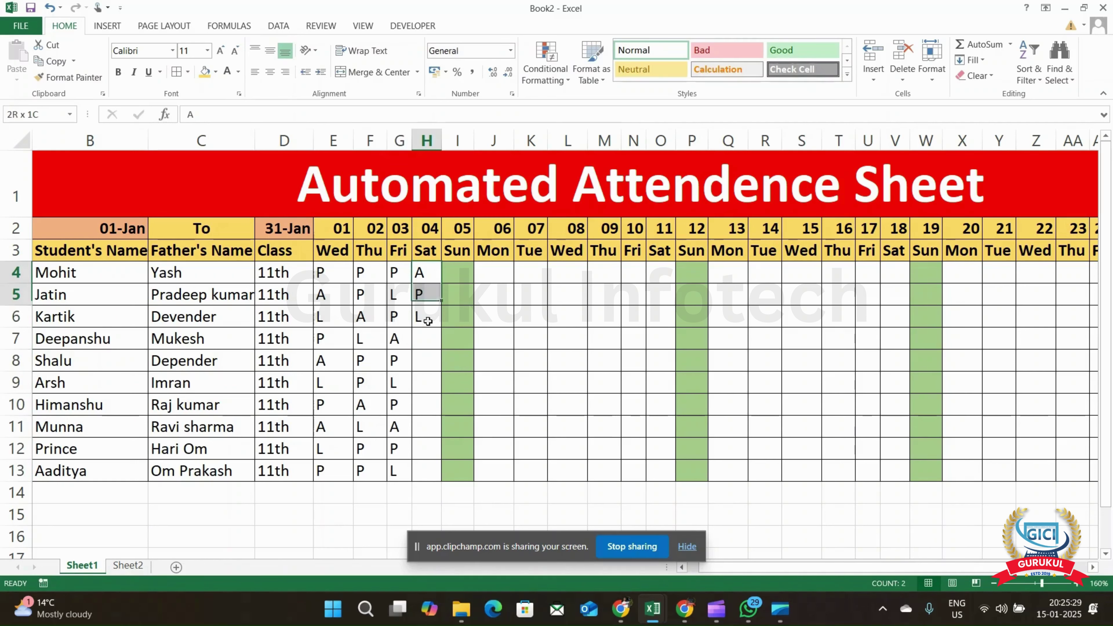
pyautogui.moveTo(428, 321); pyautogui.dragTo(449, 435)
pyautogui.moveTo(442, 475); pyautogui.dragTo(443, 478)
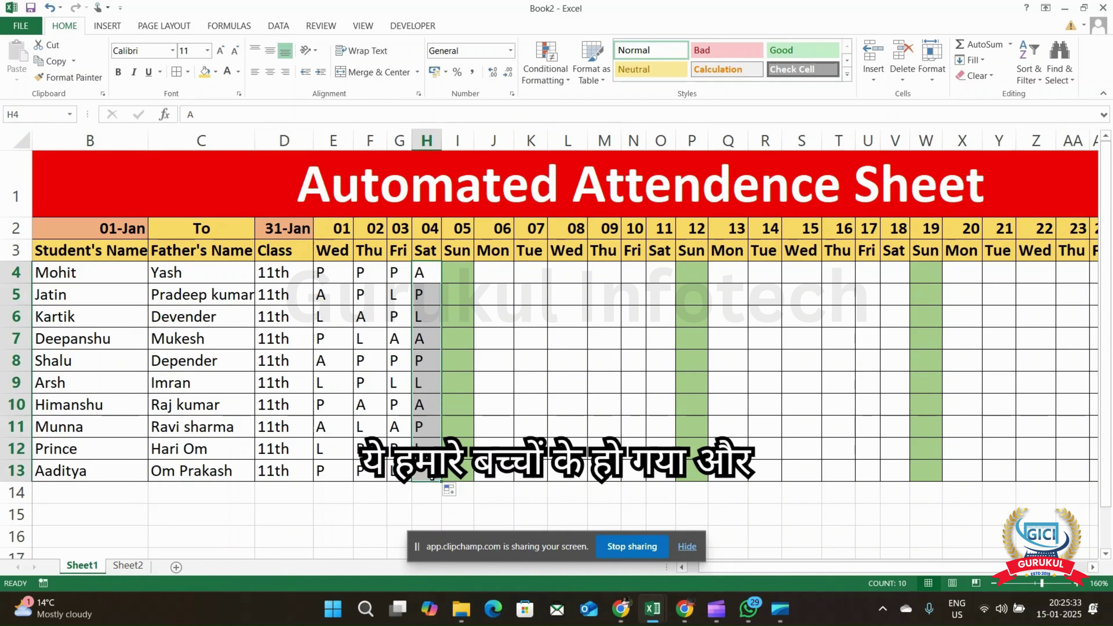
# Copy the attendance marks in E4:H13 and paste them starting at J4, after the first Sunday column
pyautogui.click(323, 276)
pyautogui.hotkey('ctrl', 'shift', 'Down')
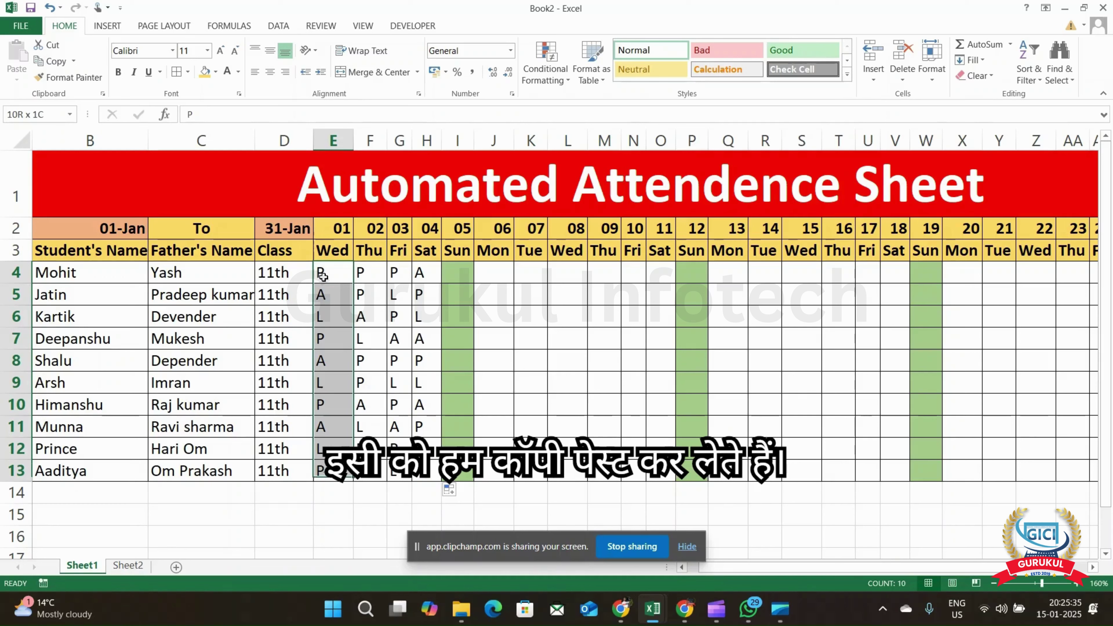
pyautogui.hotkey('shift', 'Right')
pyautogui.hotkey('shift', 'Right')
pyautogui.hotkey('shift', 'Right')
pyautogui.hotkey('ctrl', 'c')
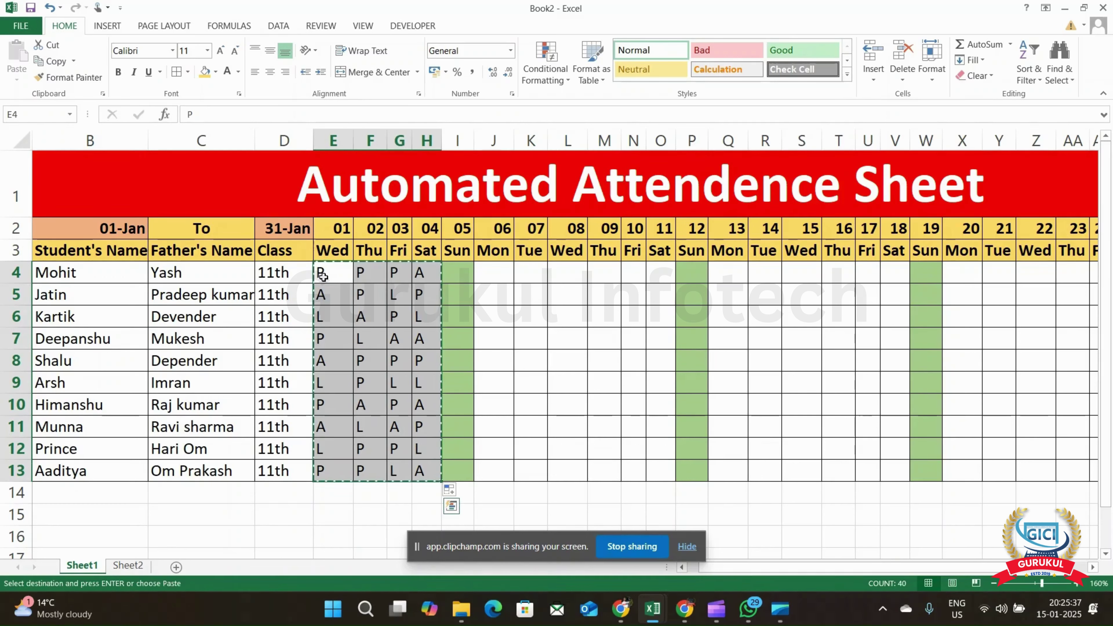
pyautogui.press('Right')
pyautogui.press('Right')
pyautogui.press('Right')
pyautogui.press('Right')
pyautogui.press('Right')
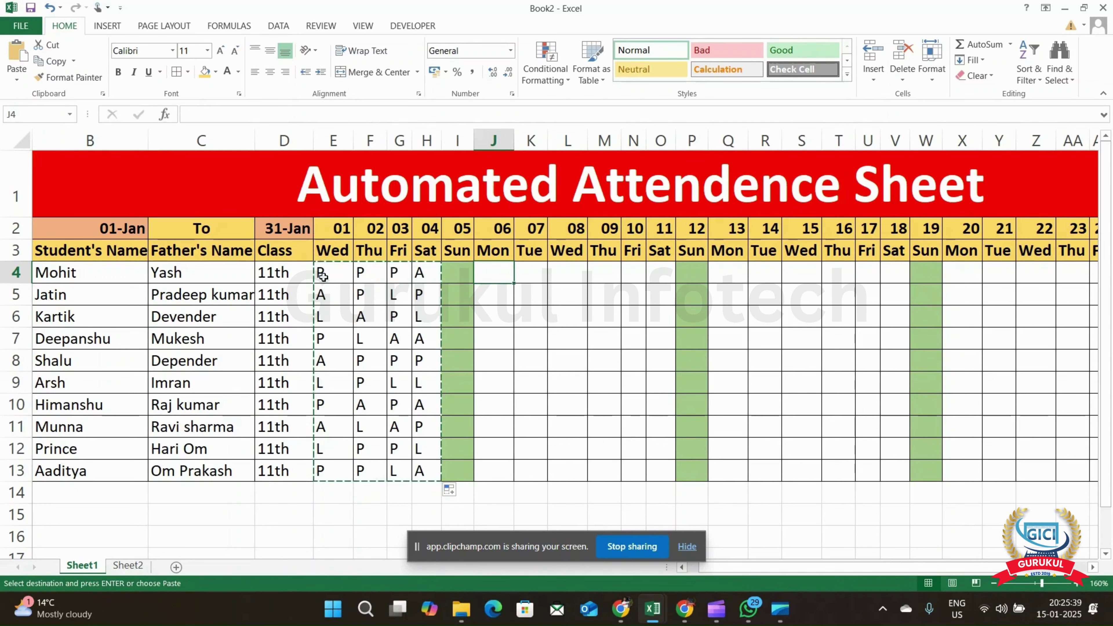
pyautogui.hotkey('ctrl', 'v')
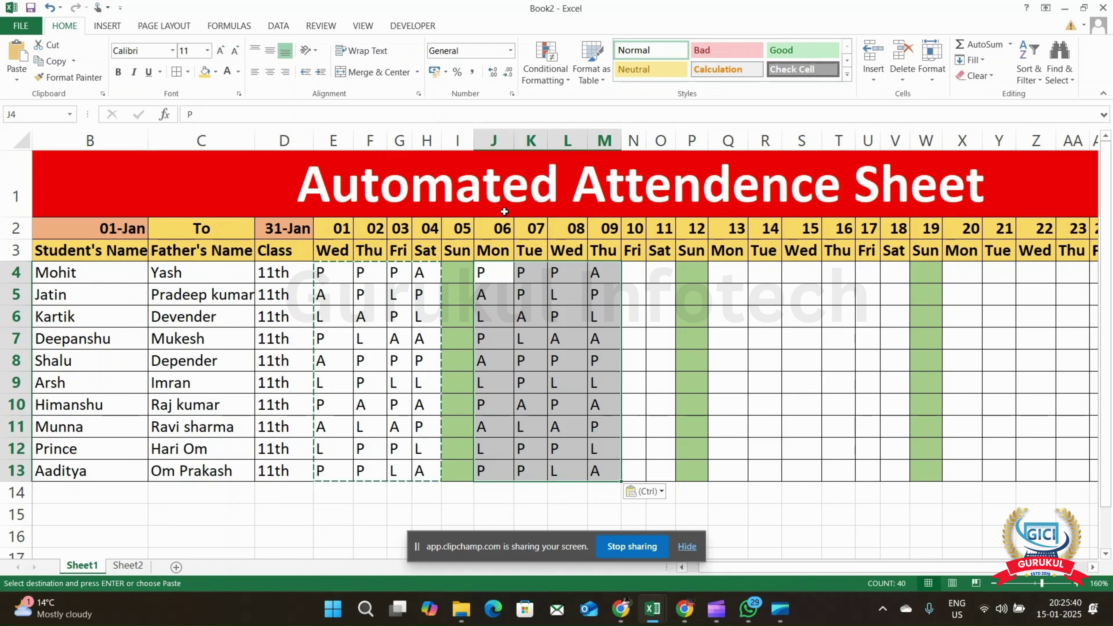
# Try entering the mark P in Sunday cell I4 and clear the cell again
pyautogui.click(459, 268)
pyautogui.write('P')
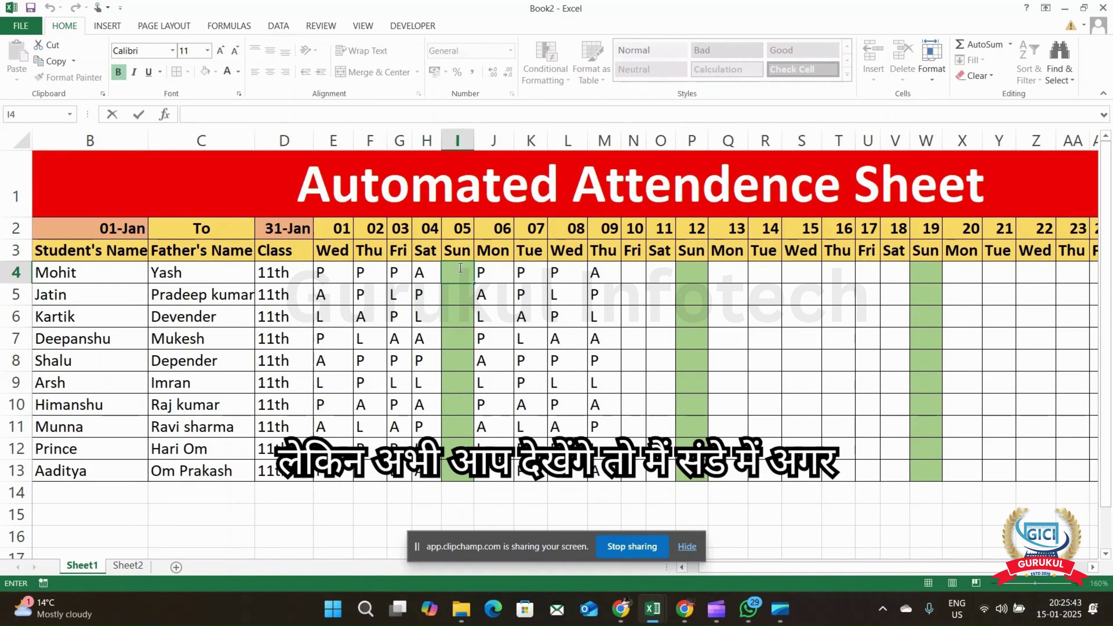
pyautogui.press('Return')
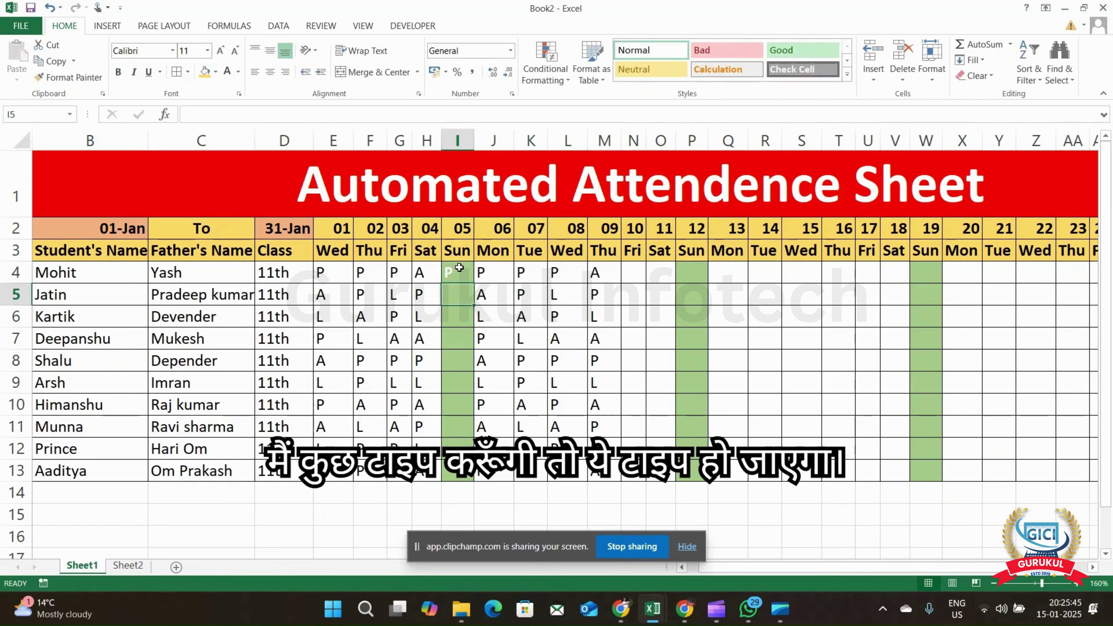
pyautogui.click(458, 268)
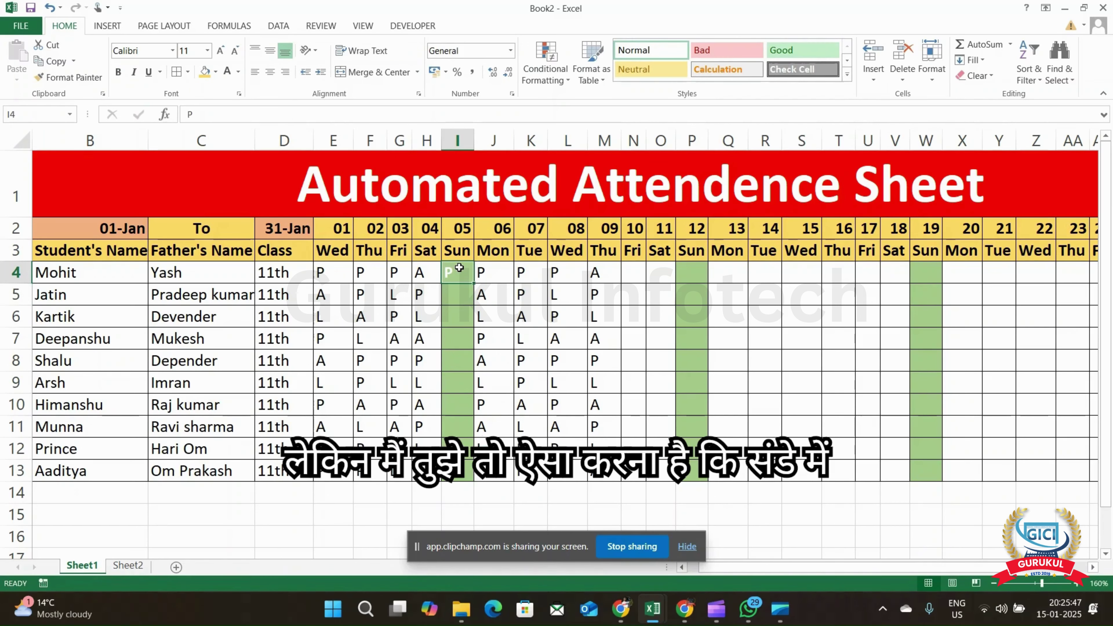
pyautogui.press('Delete')
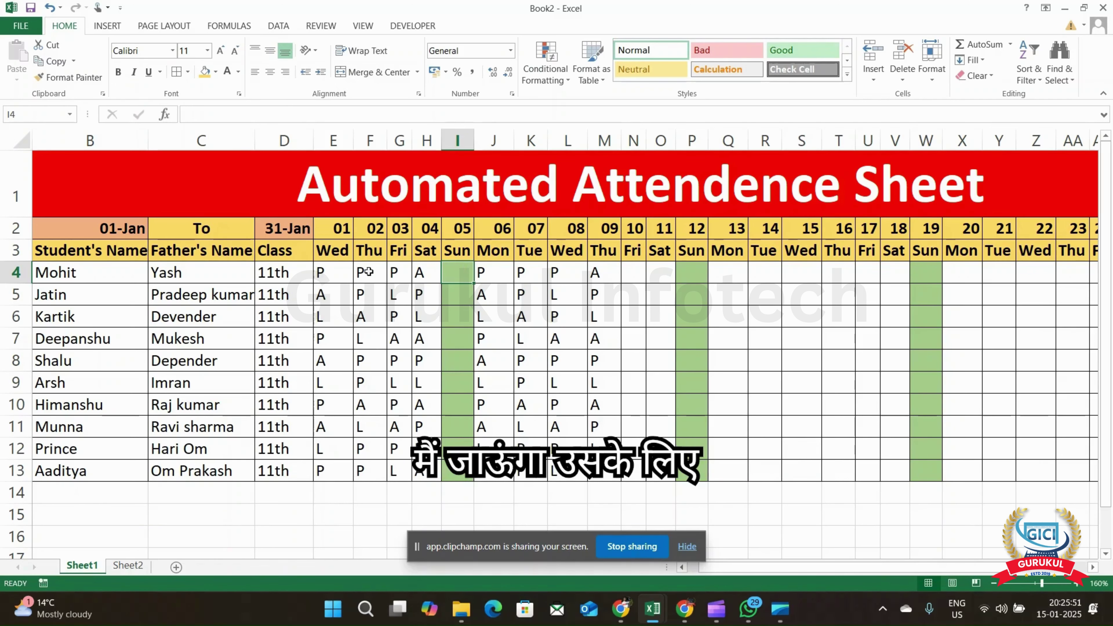
# Select the whole attendance range E4:AI13 and open its data validation settings
pyautogui.click(336, 272)
pyautogui.press('Up')
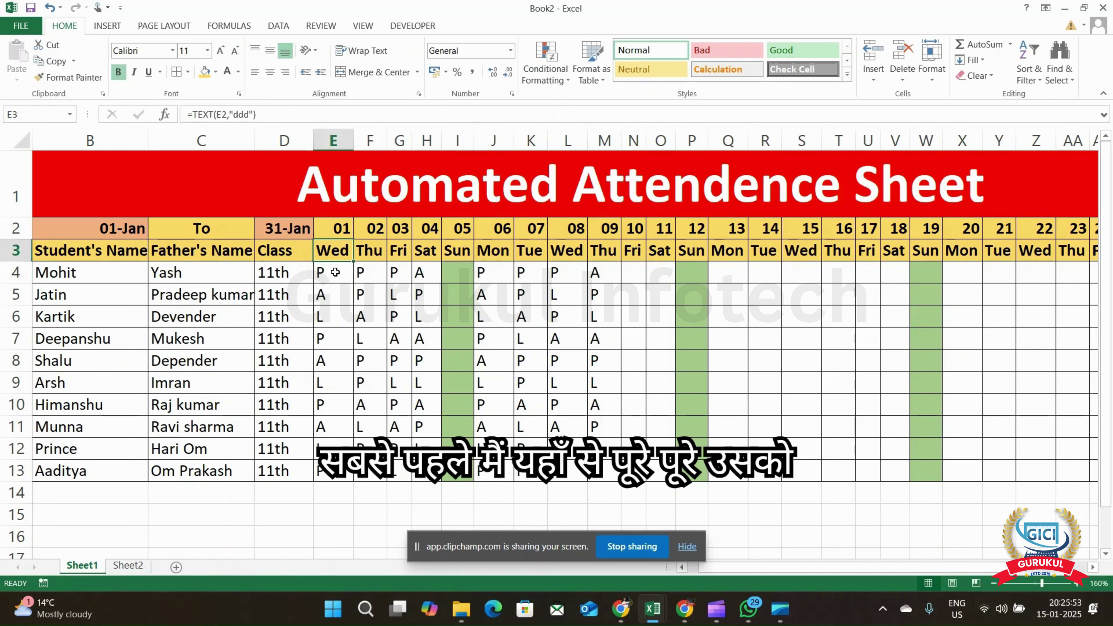
pyautogui.press('Down')
pyautogui.hotkey('ctrl', 'shift', 'Down')
pyautogui.hotkey('ctrl', 'shift', 'Right')
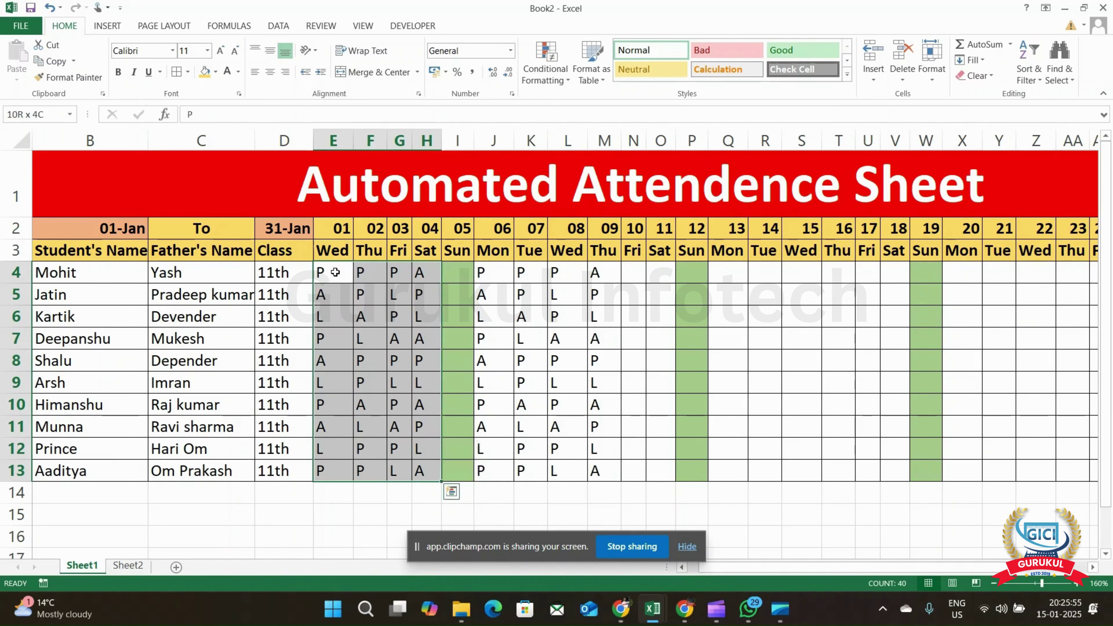
pyautogui.hotkey('ctrl', 'shift', 'Right')
pyautogui.hotkey('ctrl', 'shift', 'Right')
pyautogui.hotkey('ctrl', 'shift', 'Right')
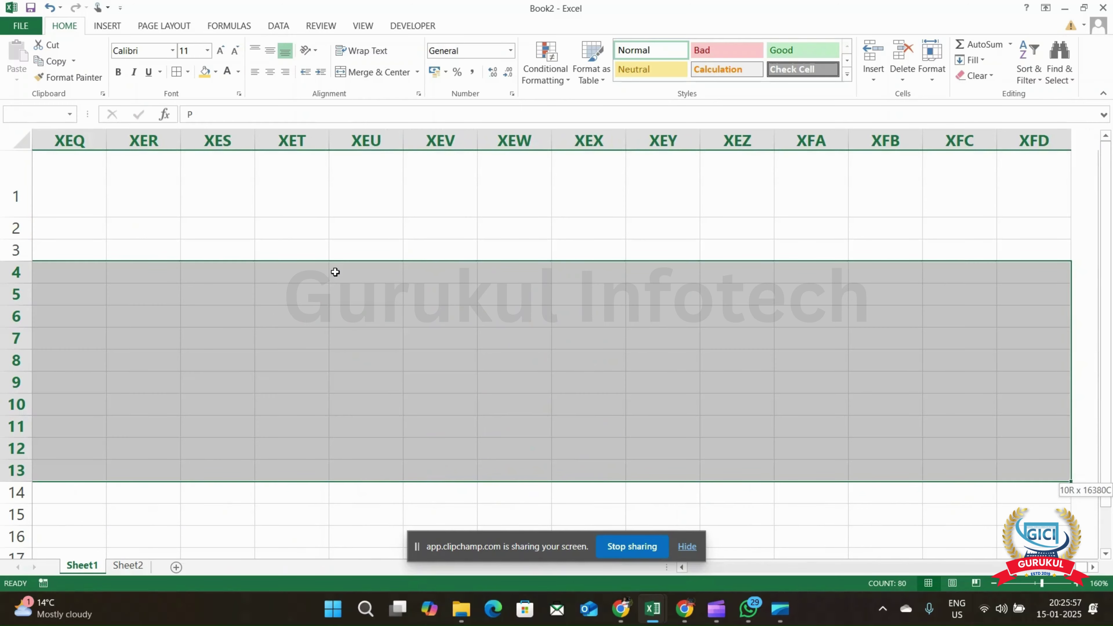
pyautogui.hotkey('ctrl', 'shift', 'Left')
pyautogui.hotkey('shift', 'Right')
pyautogui.hotkey('shift', 'Right')
pyautogui.hotkey('shift', 'Right')
pyautogui.hotkey('shift', 'Right')
pyautogui.hotkey('shift', 'Right')
pyautogui.hotkey('shift', 'Right')
pyautogui.hotkey('shift', 'Right')
pyautogui.hotkey('shift', 'Right')
pyautogui.hotkey('shift', 'Right')
pyautogui.hotkey('shift', 'Right')
pyautogui.hotkey('shift', 'Right')
pyautogui.hotkey('shift', 'Right')
pyautogui.hotkey('shift', 'Right')
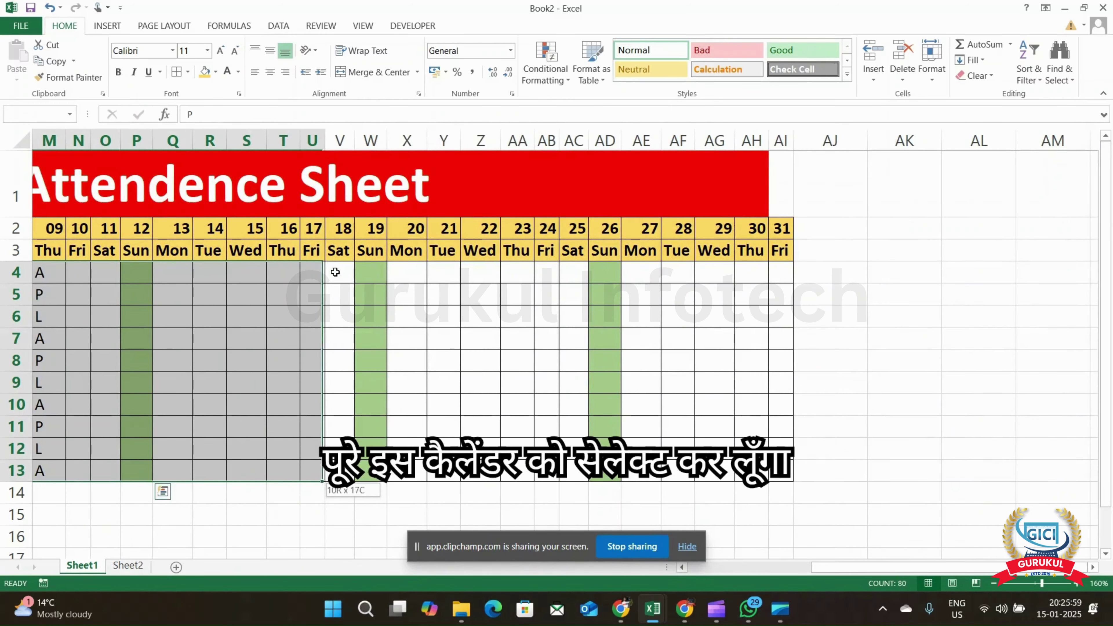
pyautogui.hotkey('shift', 'Right')
pyautogui.hotkey('shift', 'Right')
pyautogui.hotkey('shift', 'Right')
pyautogui.hotkey('shift', 'Right')
pyautogui.hotkey('shift', 'Right')
pyautogui.hotkey('shift', 'Right')
pyautogui.hotkey('shift', 'Right')
pyautogui.hotkey('shift', 'Right')
pyautogui.hotkey('shift', 'Right')
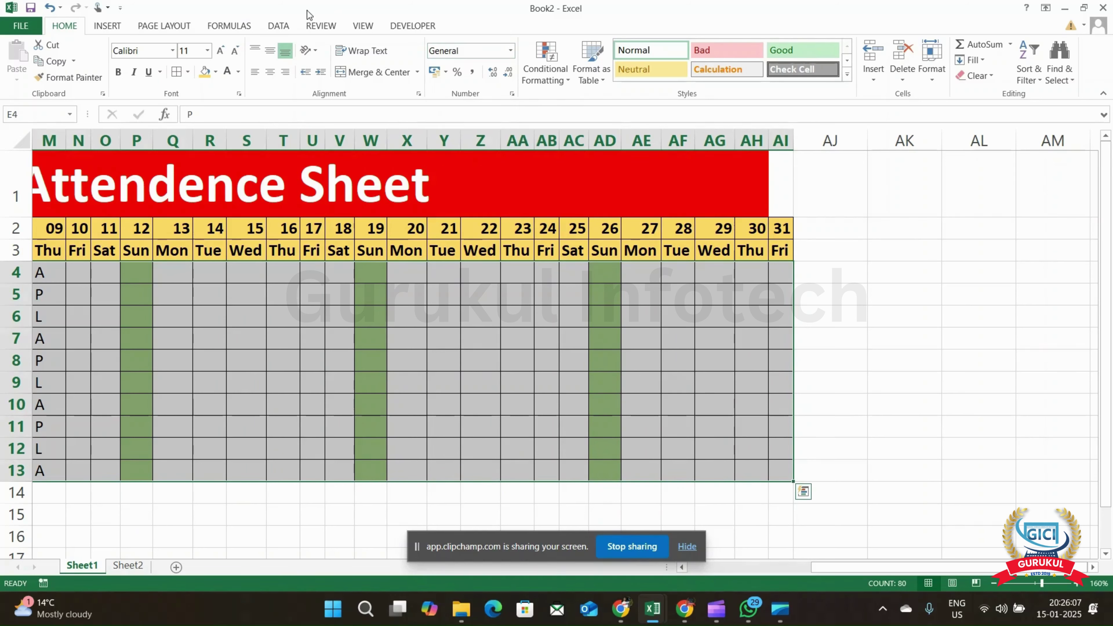
pyautogui.click(277, 26)
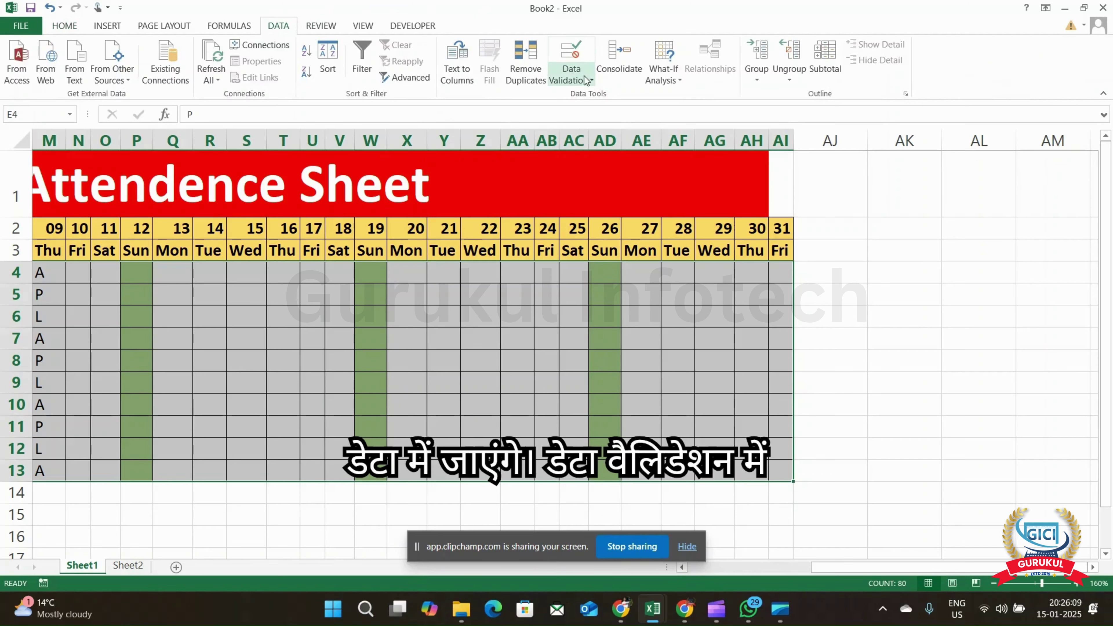
pyautogui.click(572, 79)
pyautogui.click(613, 96)
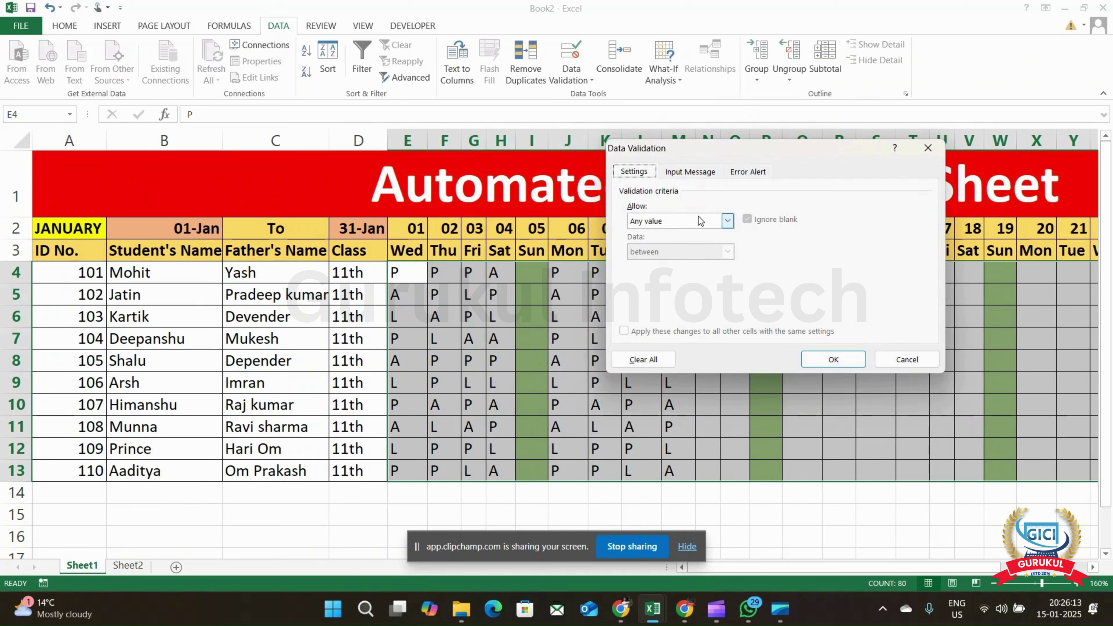
# Set a custom validation rule for the attendance range with the formula =E3<>"Sun"
pyautogui.click(699, 222)
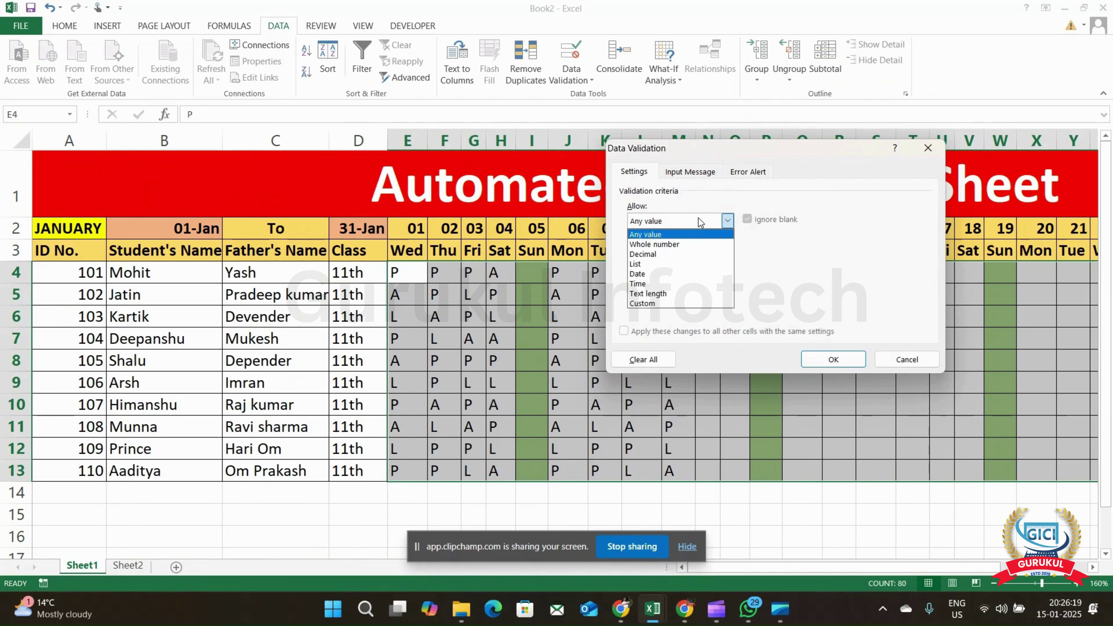
pyautogui.click(679, 304)
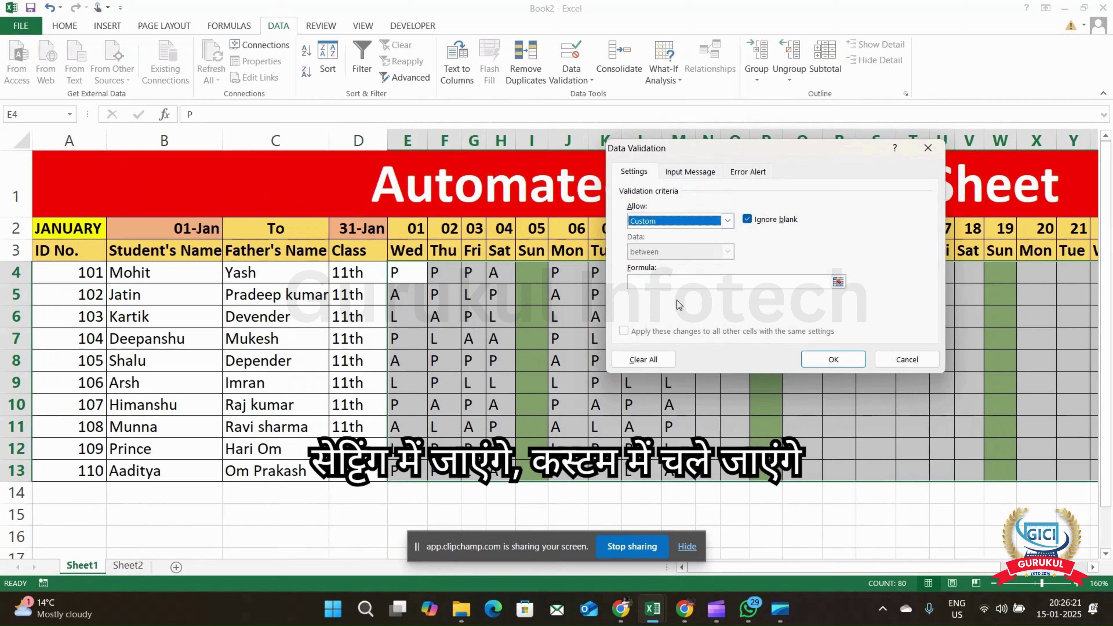
pyautogui.click(675, 282)
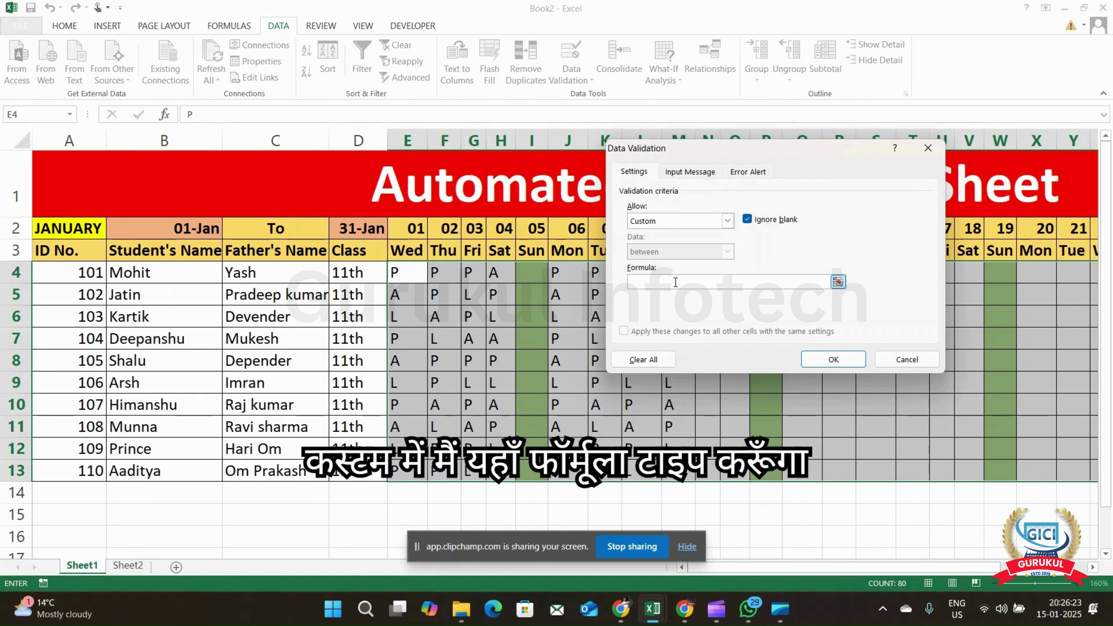
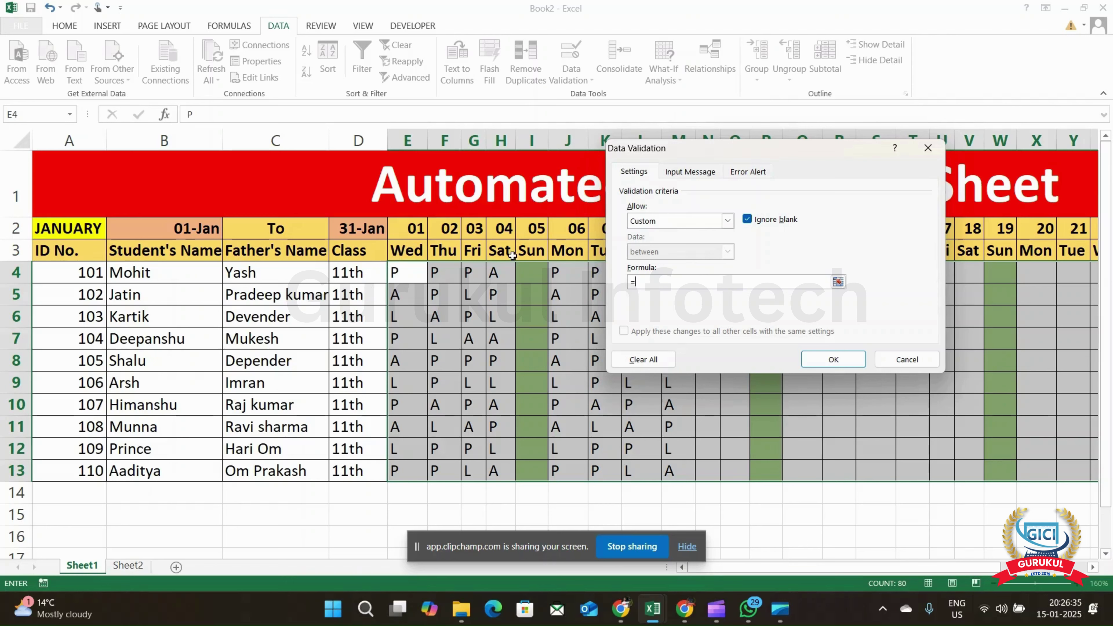
pyautogui.click(401, 251)
pyautogui.write('<>""')
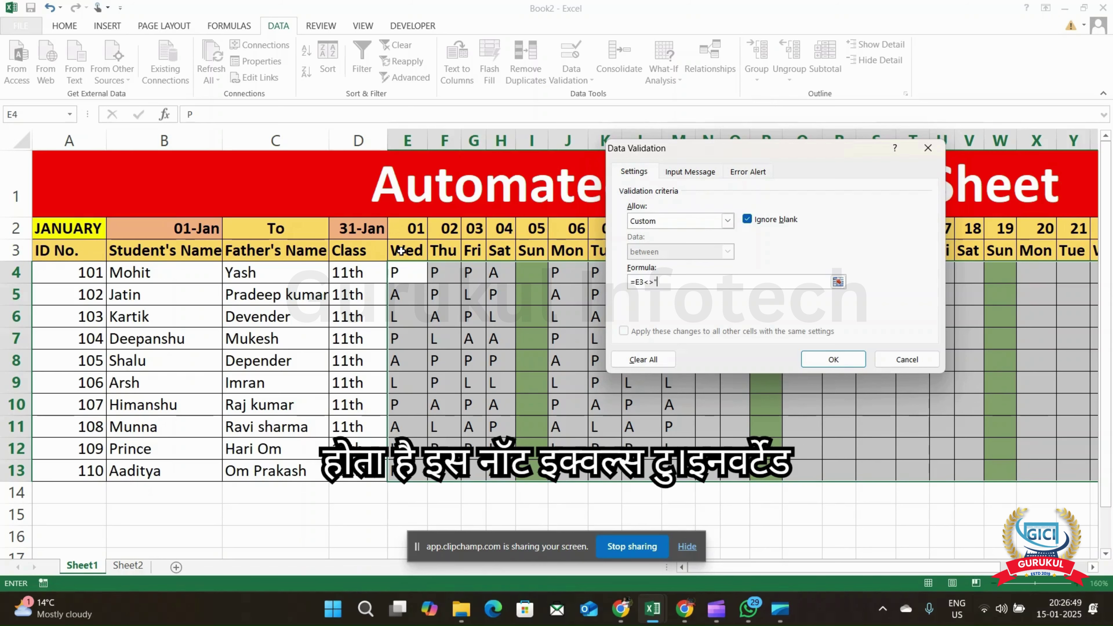
pyautogui.write('sUN')
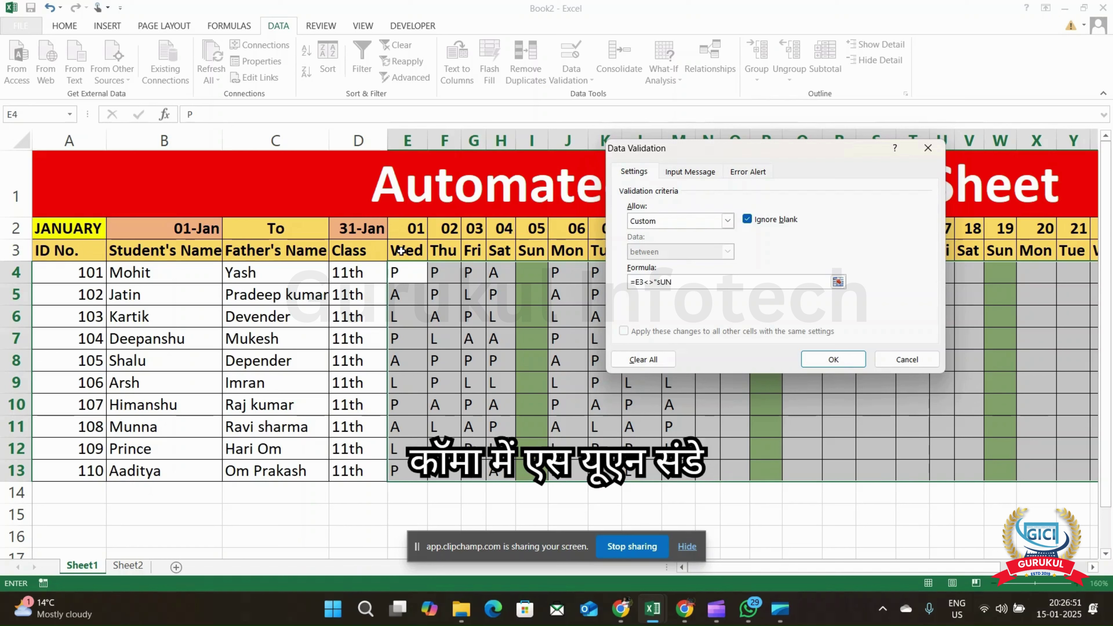
pyautogui.press('BackSpace')
pyautogui.press('BackSpace')
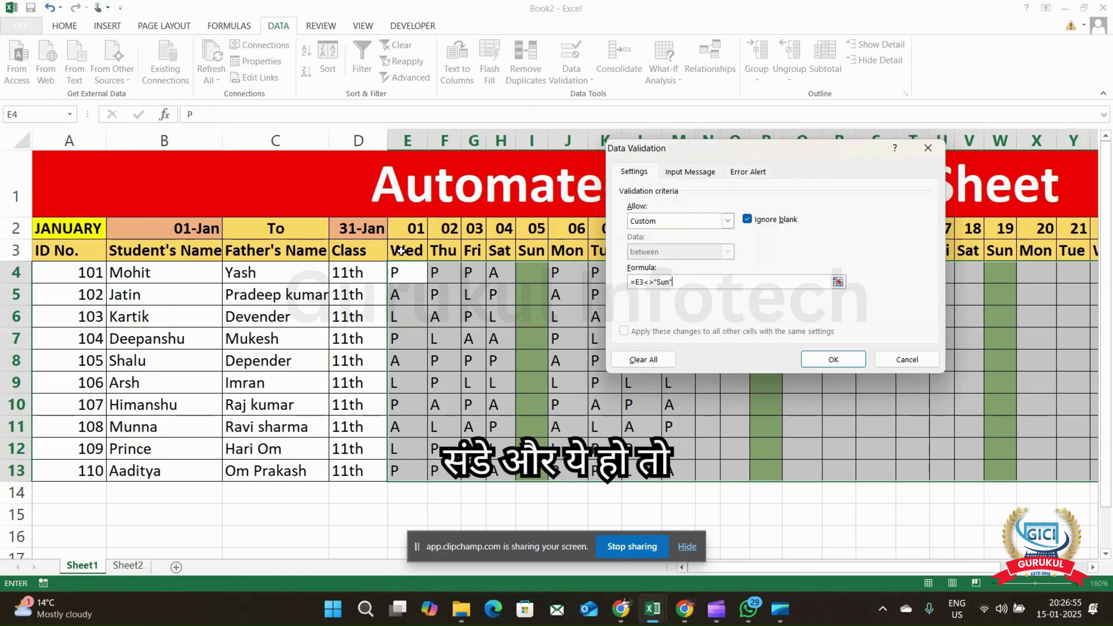
# Give the validation a Stop error alert titled "Invalid Day" with the message "Sunday is not editable", and apply the validation
pyautogui.click(748, 171)
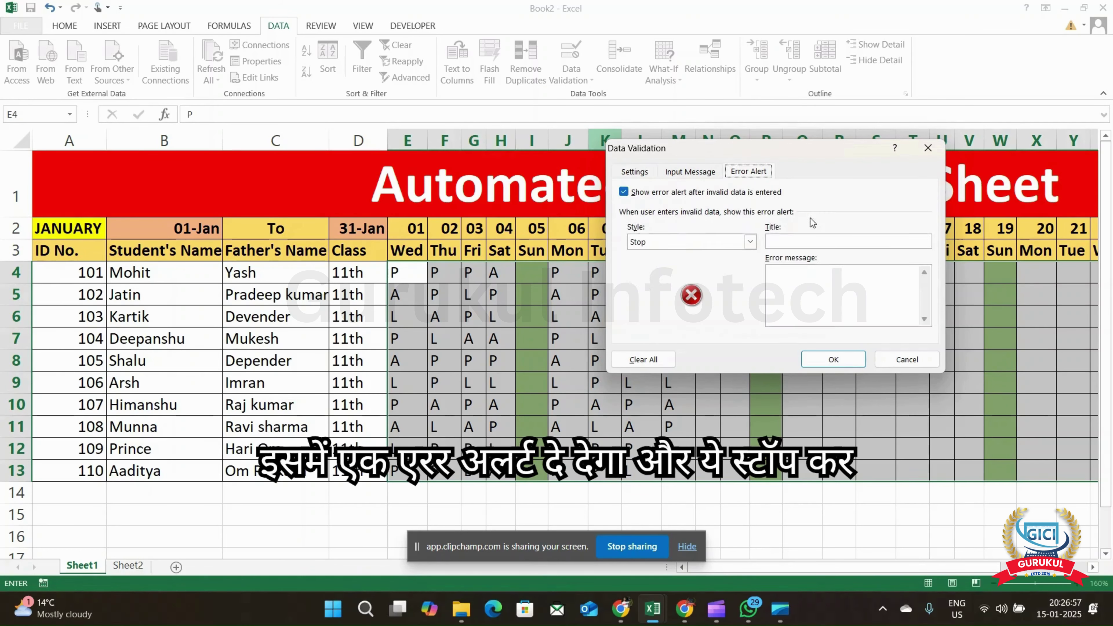
pyautogui.click(795, 246)
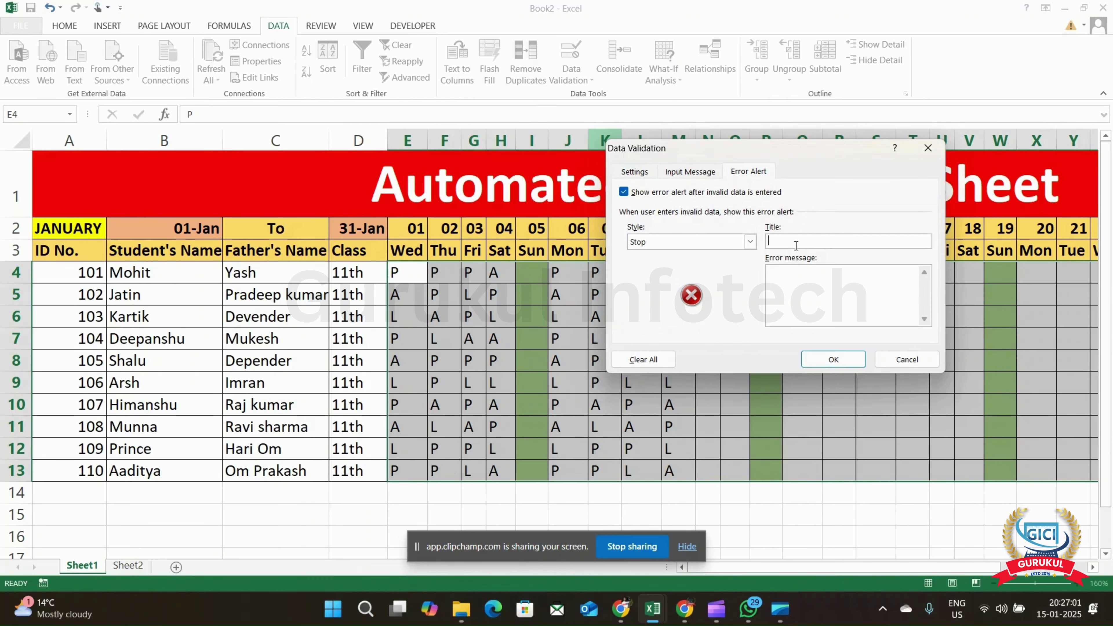
pyautogui.write('Inva')
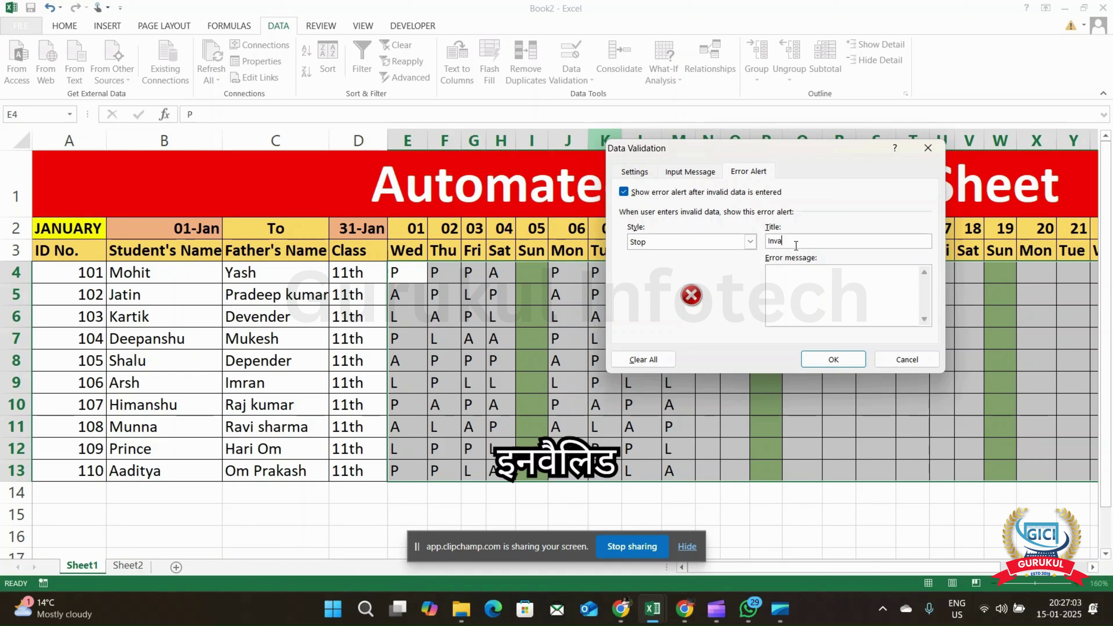
pyautogui.write('lid D')
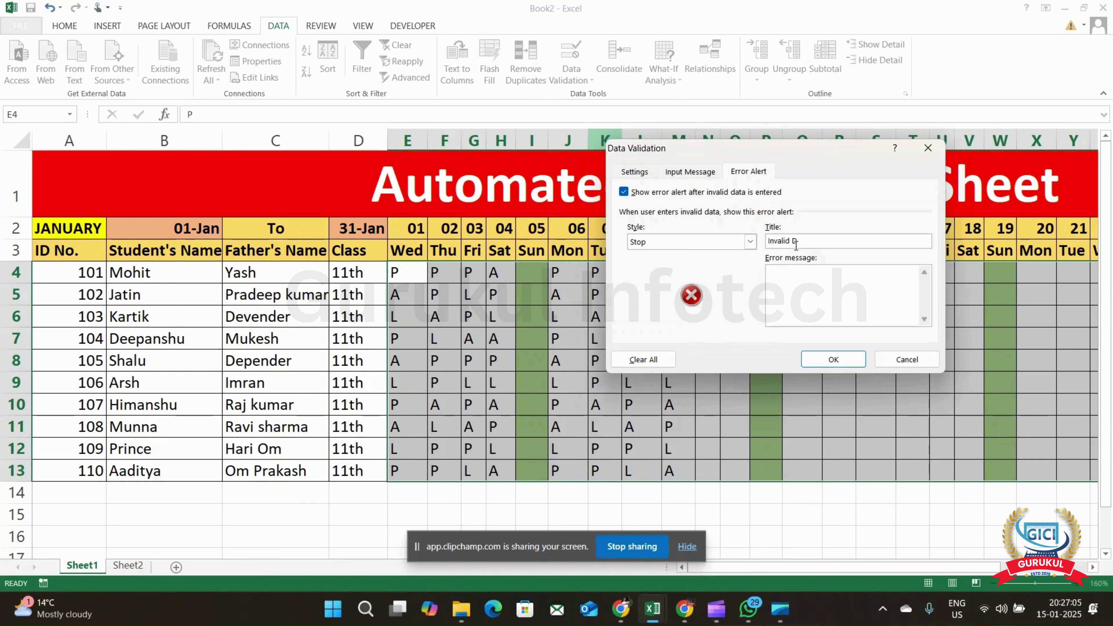
pyautogui.write('ay')
pyautogui.press('Tab')
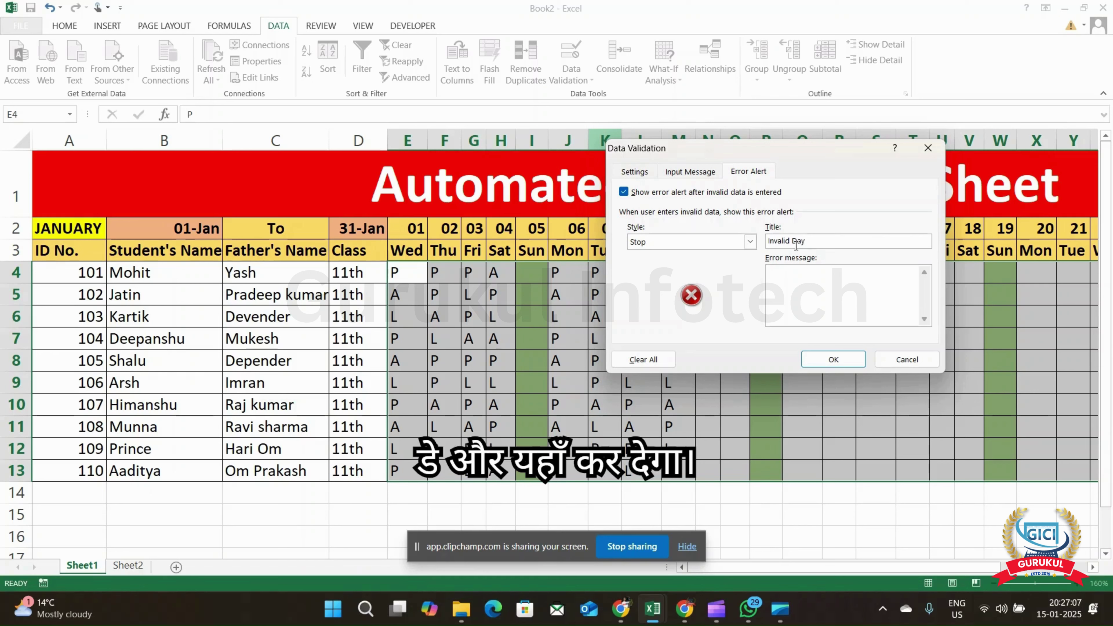
pyautogui.write('Sun')
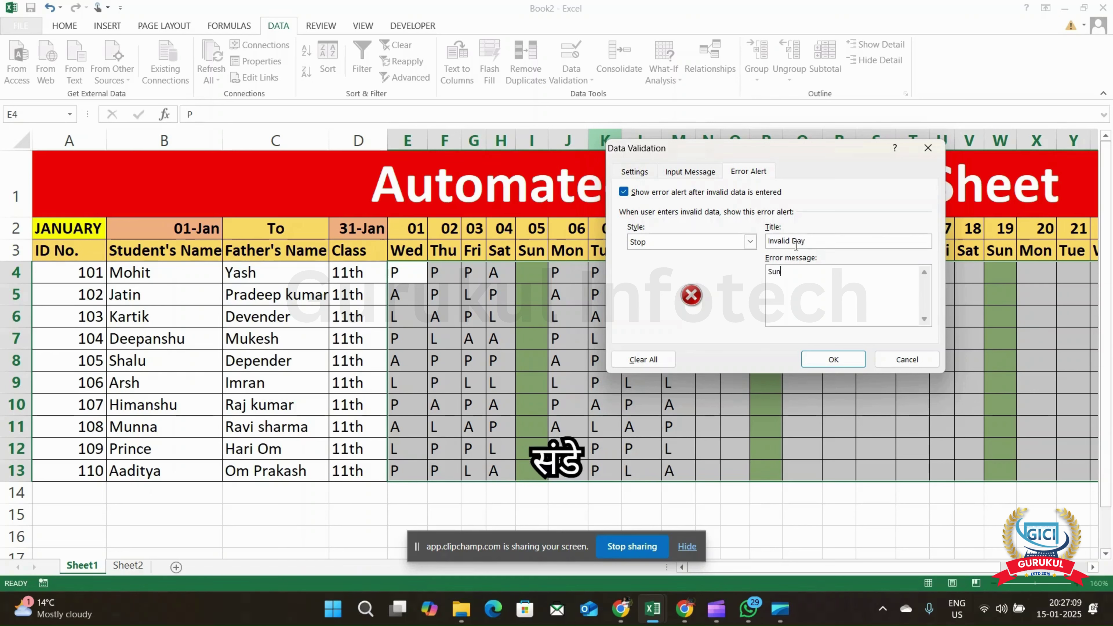
pyautogui.write('day ')
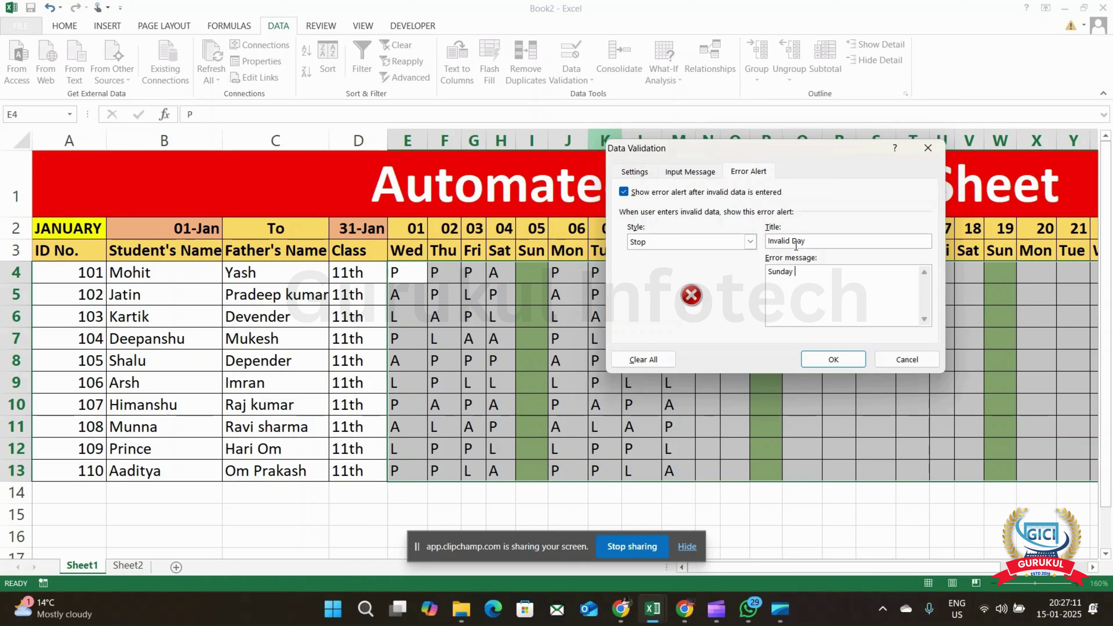
pyautogui.write('is ')
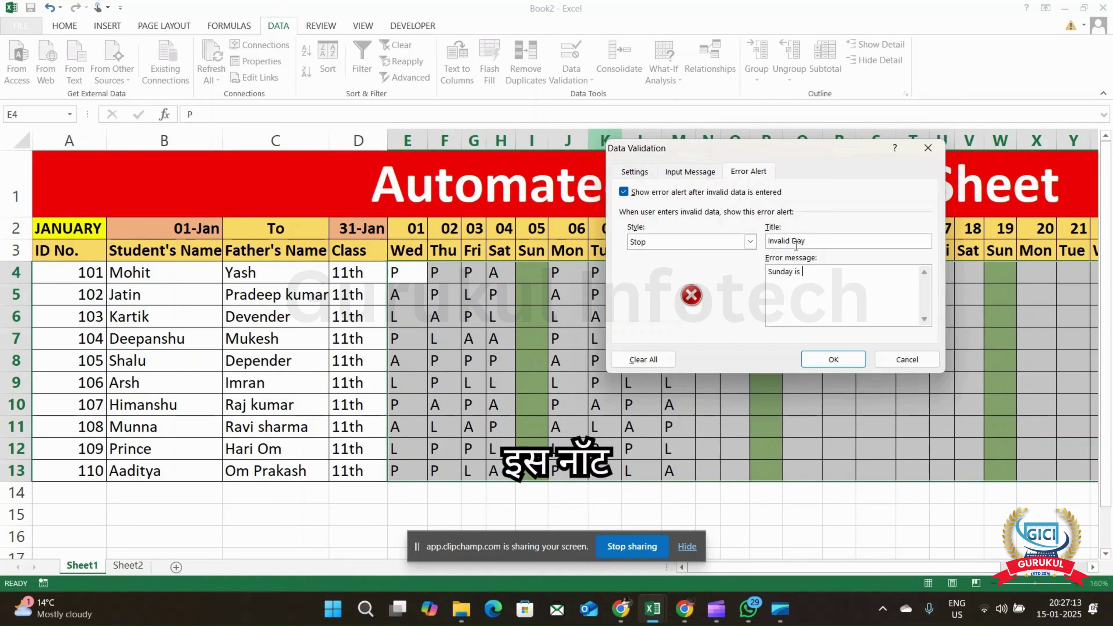
pyautogui.write('mnot editable')
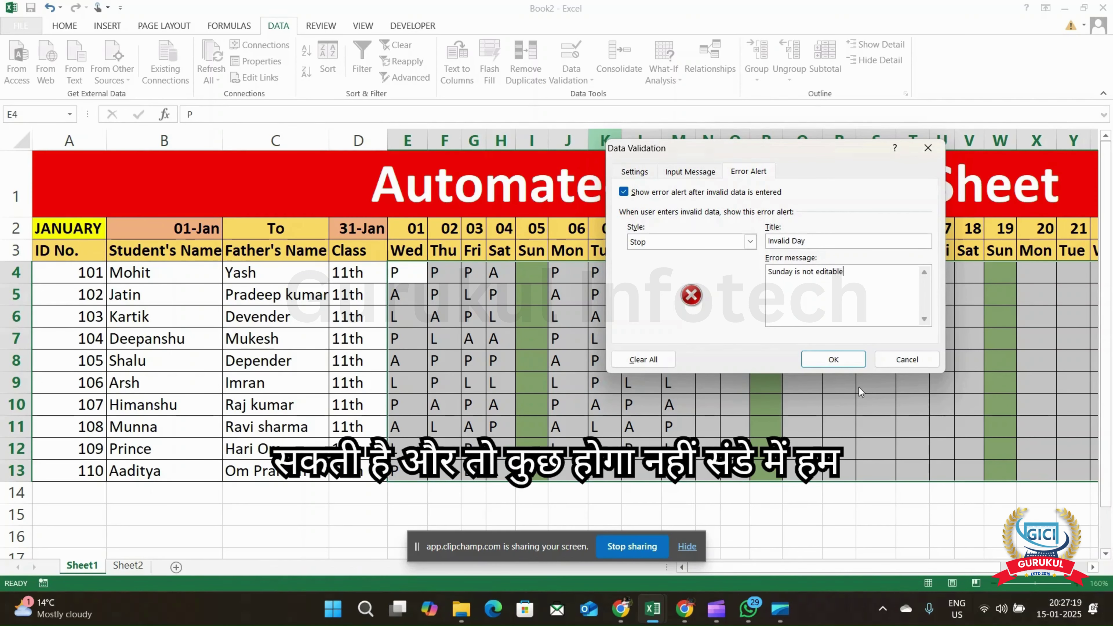
pyautogui.click(836, 361)
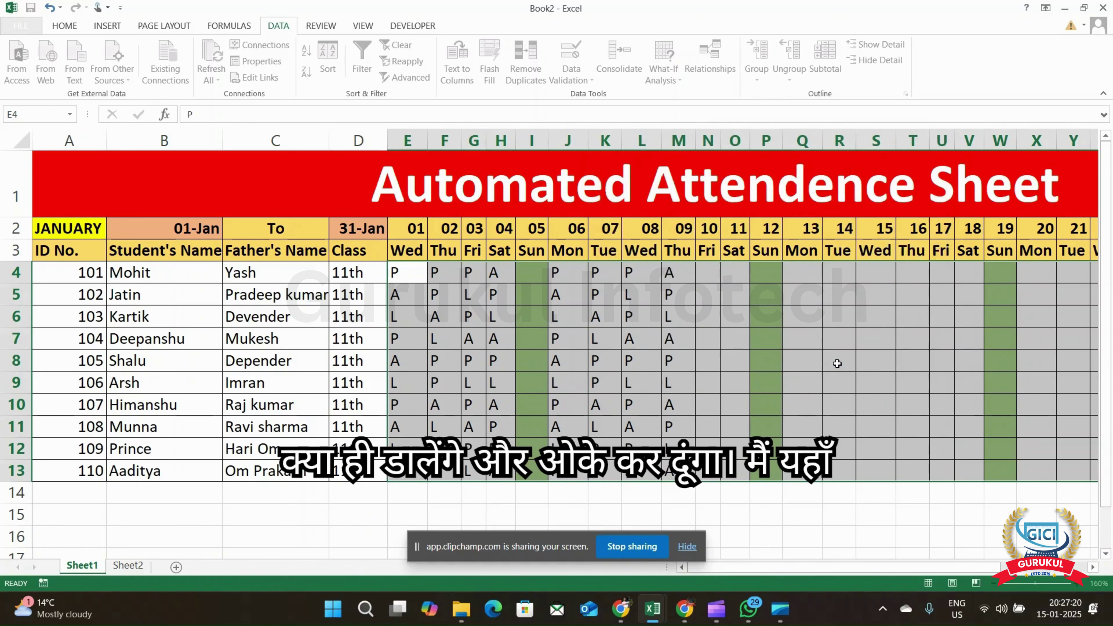
# Test the validation by trying to enter p in Sunday cells I4 and P4, dismissing the alert each time
pyautogui.click(522, 277)
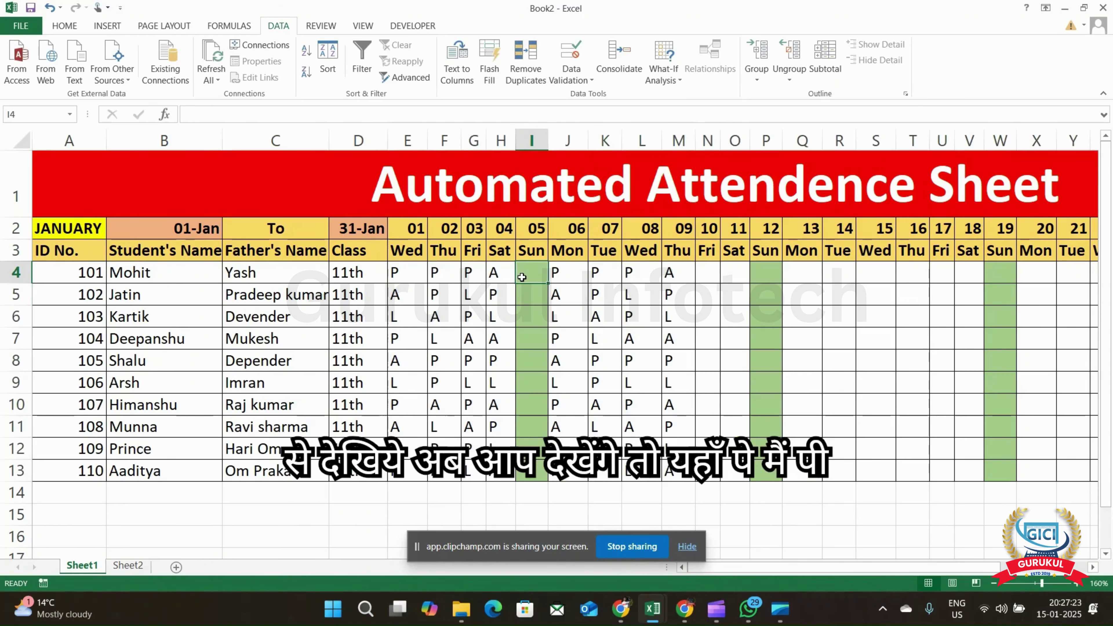
pyautogui.write('p')
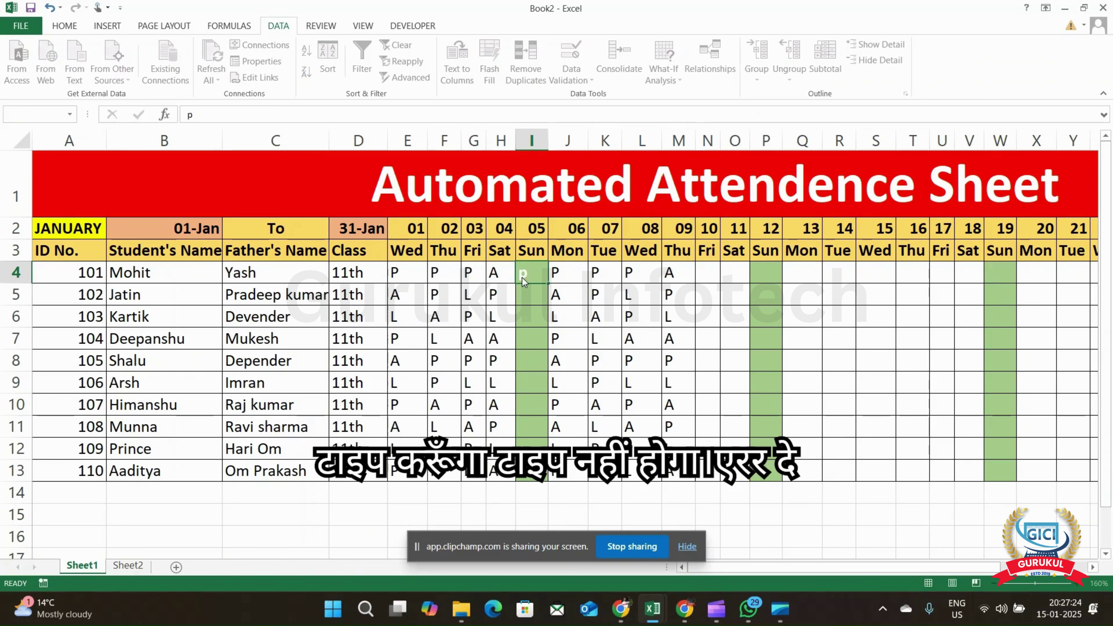
pyautogui.press('Return')
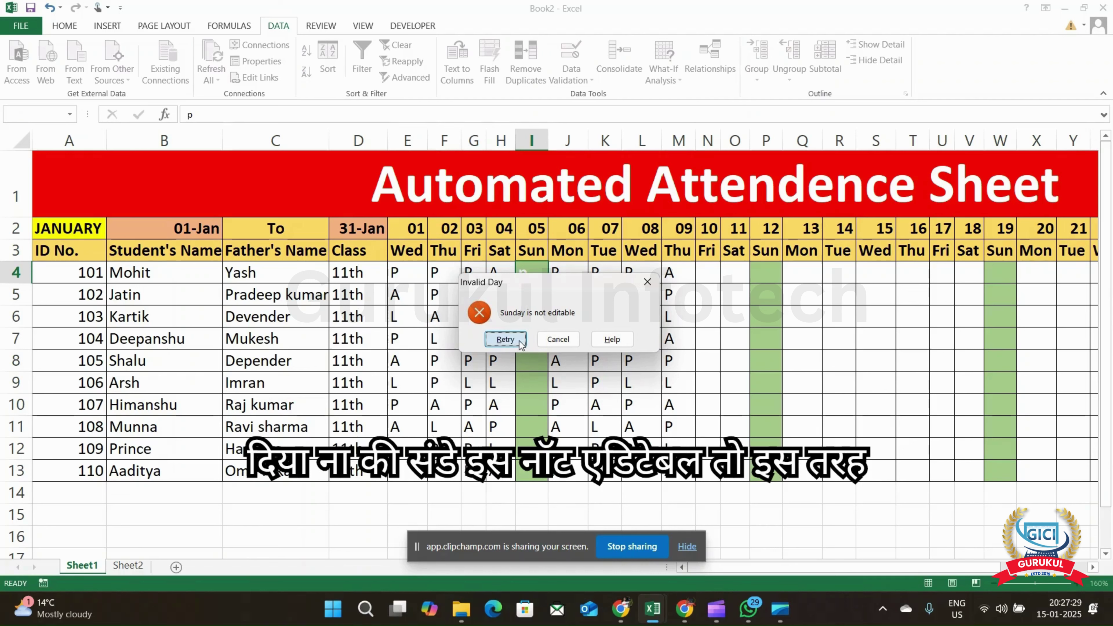
pyautogui.click(505, 339)
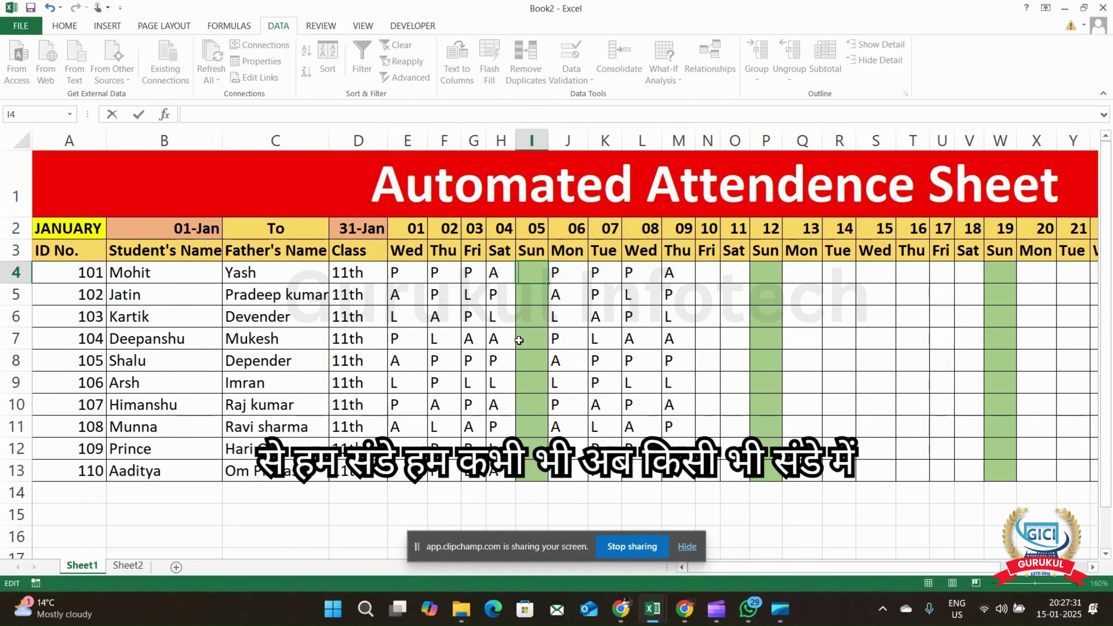
pyautogui.click(764, 269)
pyautogui.write('p')
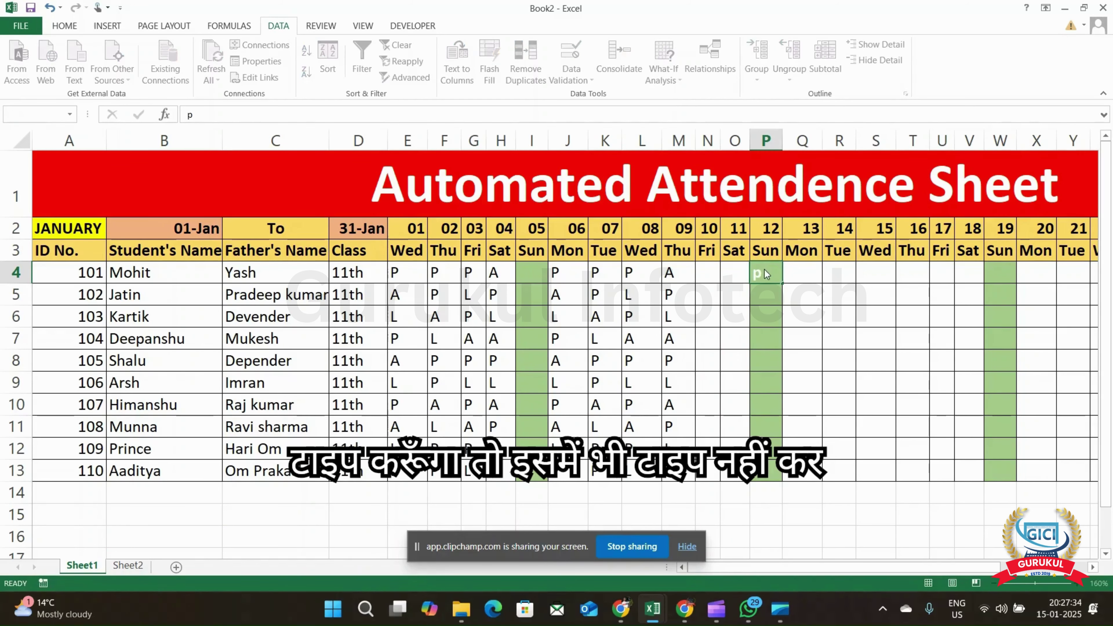
pyautogui.press('Return')
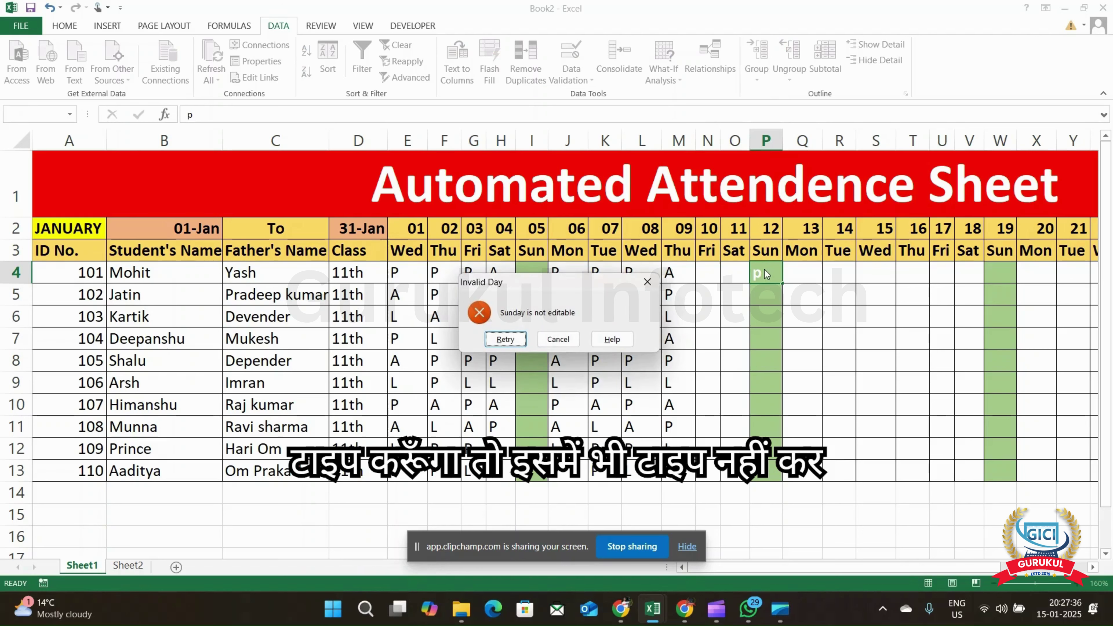
pyautogui.click(558, 339)
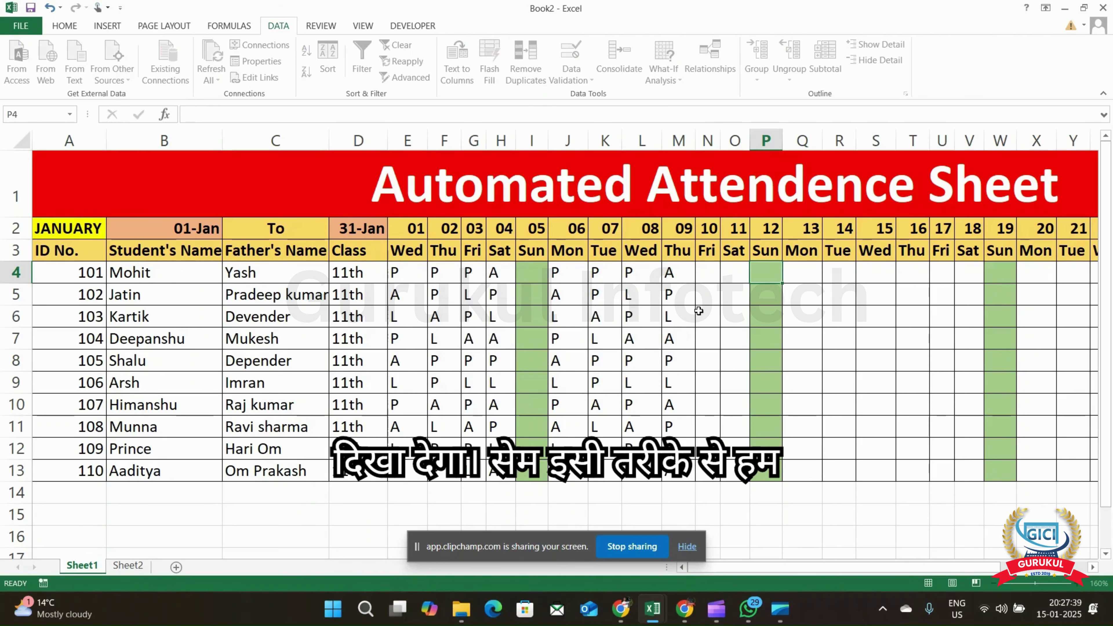
# Copy the attendance marks in K4:L13 and paste them starting at N4 to complete the week before the second Sunday
pyautogui.moveTo(631, 274); pyautogui.dragTo(605, 470)
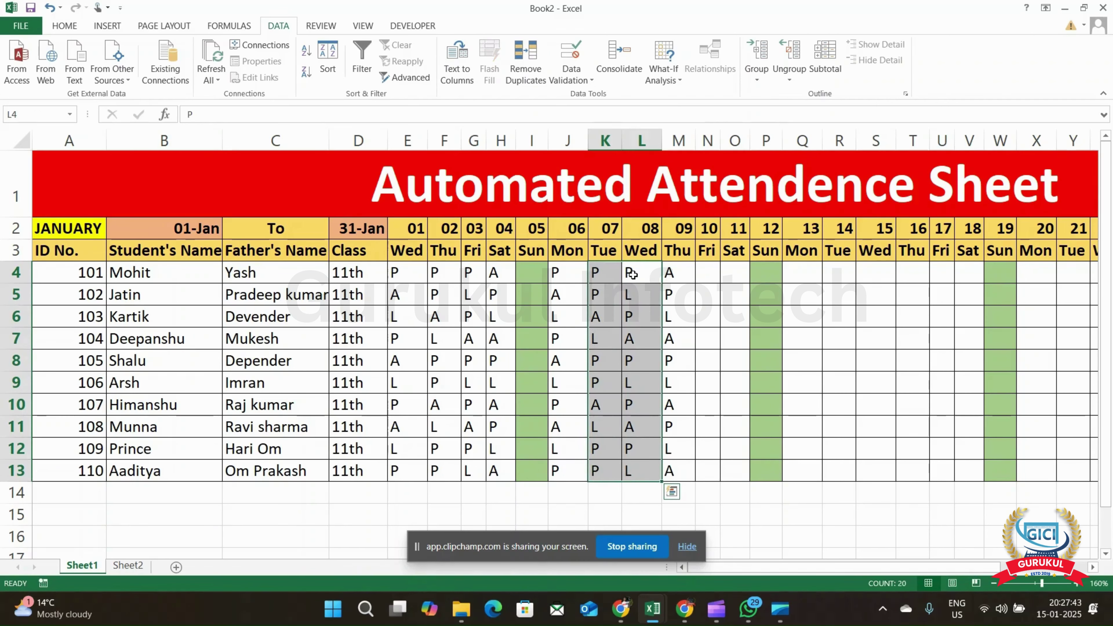
pyautogui.hotkey('ctrl', 'c')
pyautogui.press('Right')
pyautogui.press('Right')
pyautogui.hotkey('ctrl', 'v')
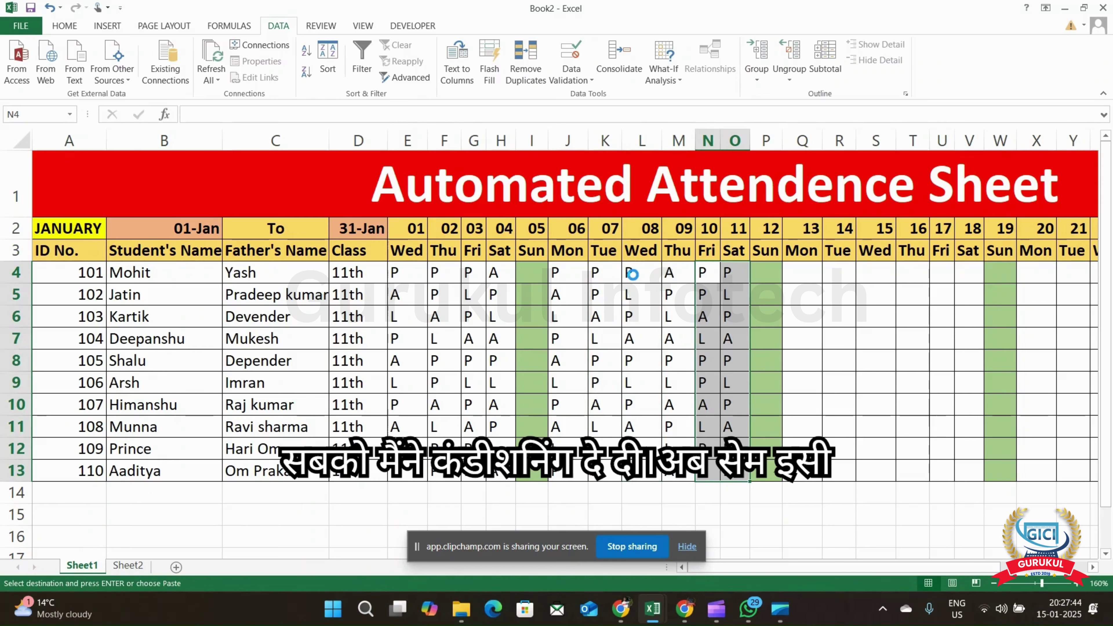
# Copy the full week of marks in J4:O13 and paste it starting at Q4, after the second Sunday column
pyautogui.click(554, 273)
pyautogui.hotkey('ctrl', 'shift', 'Down')
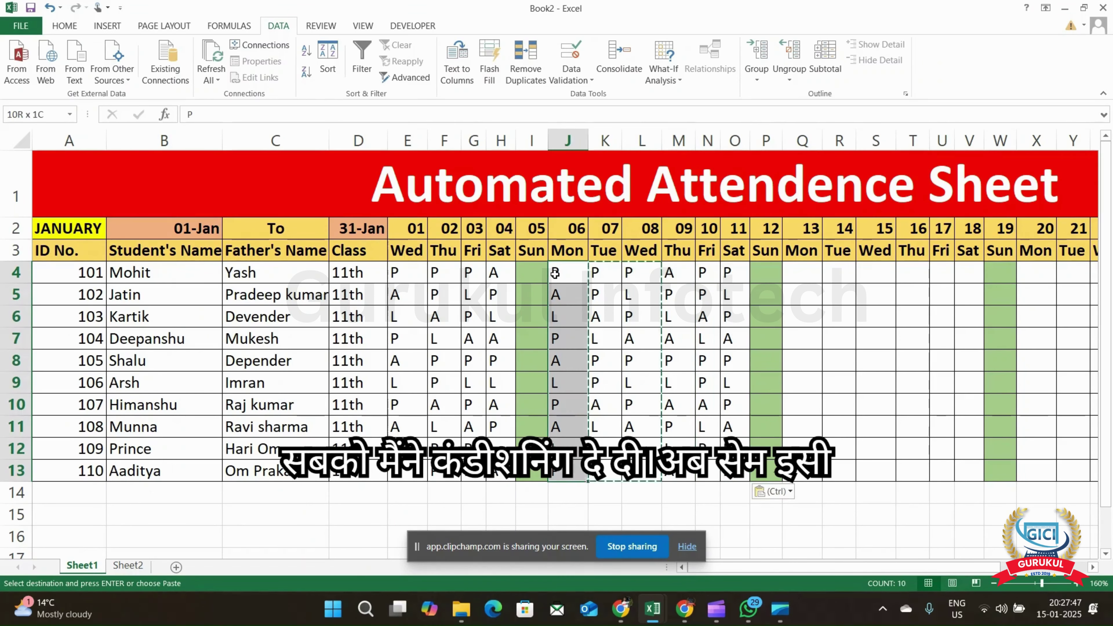
pyautogui.hotkey('ctrl', 'shift', 'Right')
pyautogui.hotkey('ctrl', 'c')
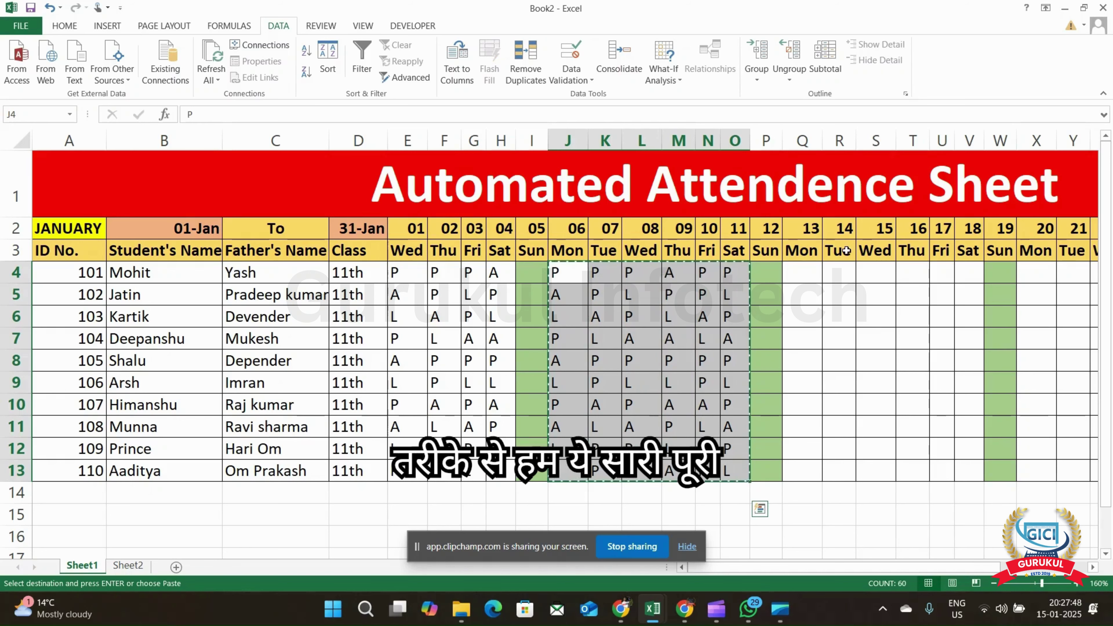
pyautogui.click(813, 273)
pyautogui.hotkey('ctrl', 'v')
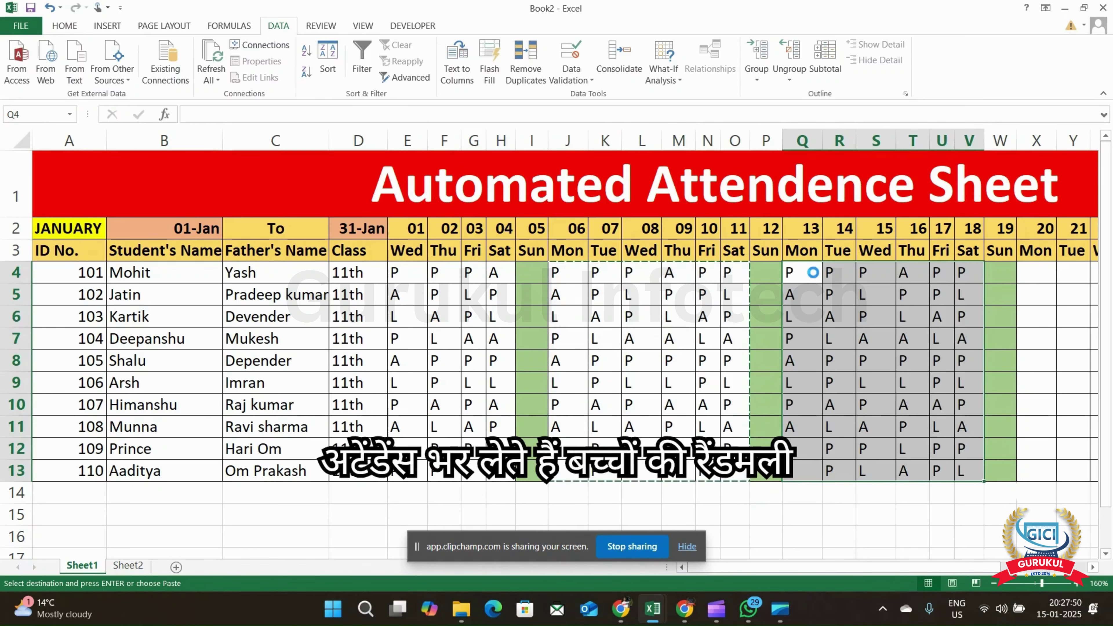
# Paste the copied week of marks starting at X4, after the third Sunday column
pyautogui.press('Right')
pyautogui.press('Right')
pyautogui.press('Right')
pyautogui.press('Right')
pyautogui.press('Right')
pyautogui.press('Right')
pyautogui.press('Right')
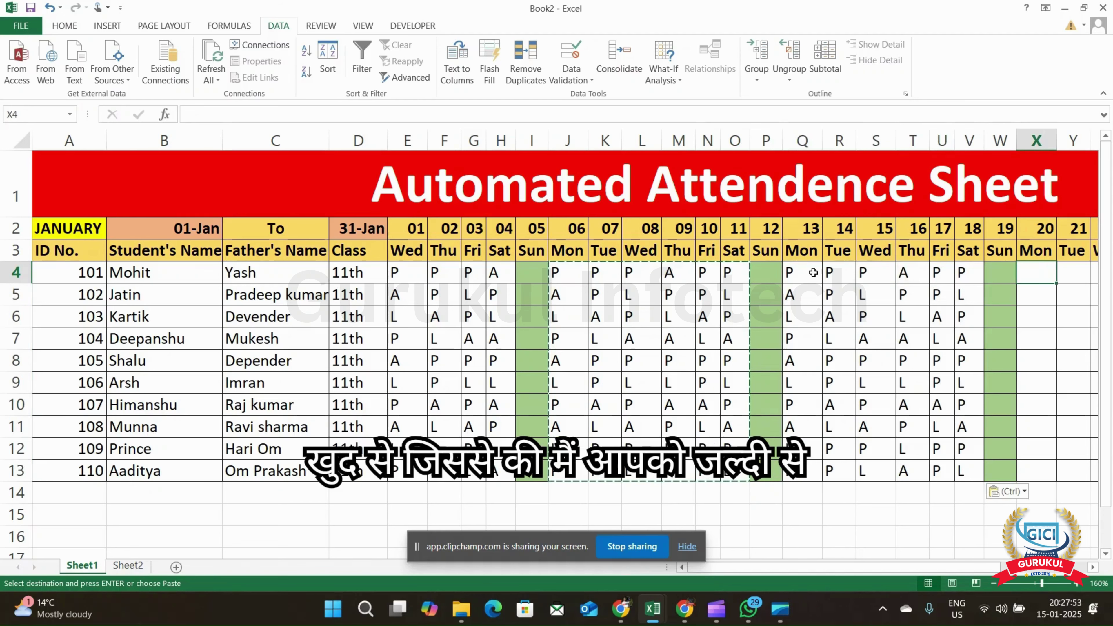
pyautogui.hotkey('ctrl', 'v')
# Paste the copied week of marks starting at AE4, after the fourth Sunday column
pyautogui.press('Right')
pyautogui.press('Right')
pyautogui.press('Right')
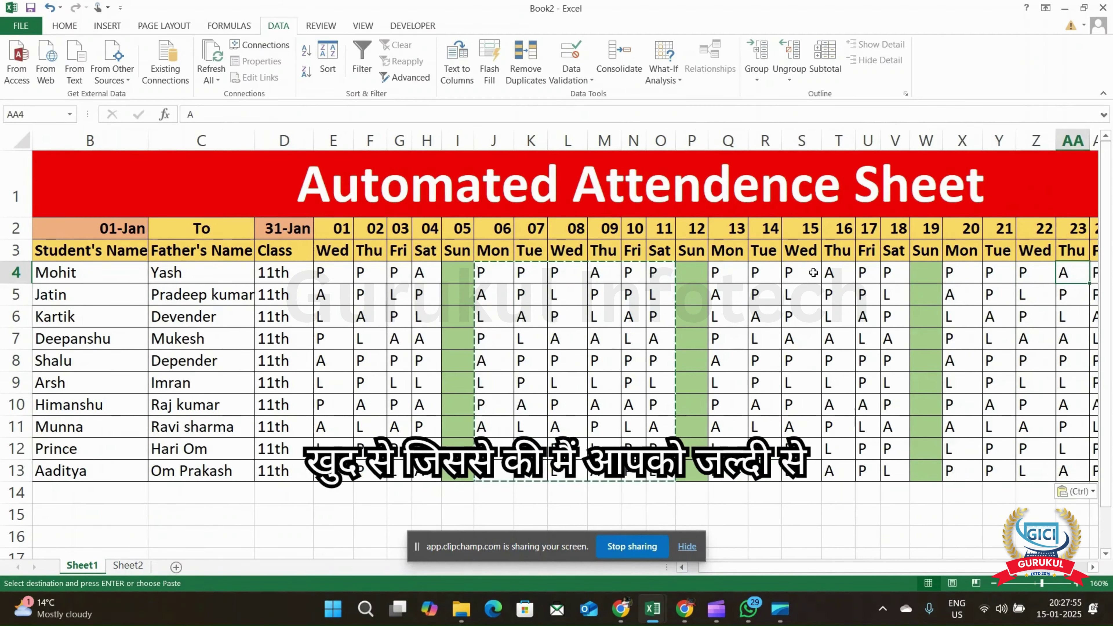
pyautogui.press('Right')
pyautogui.press('Right')
pyautogui.press('Right')
pyautogui.press('Right')
pyautogui.press('Right')
pyautogui.press('Left')
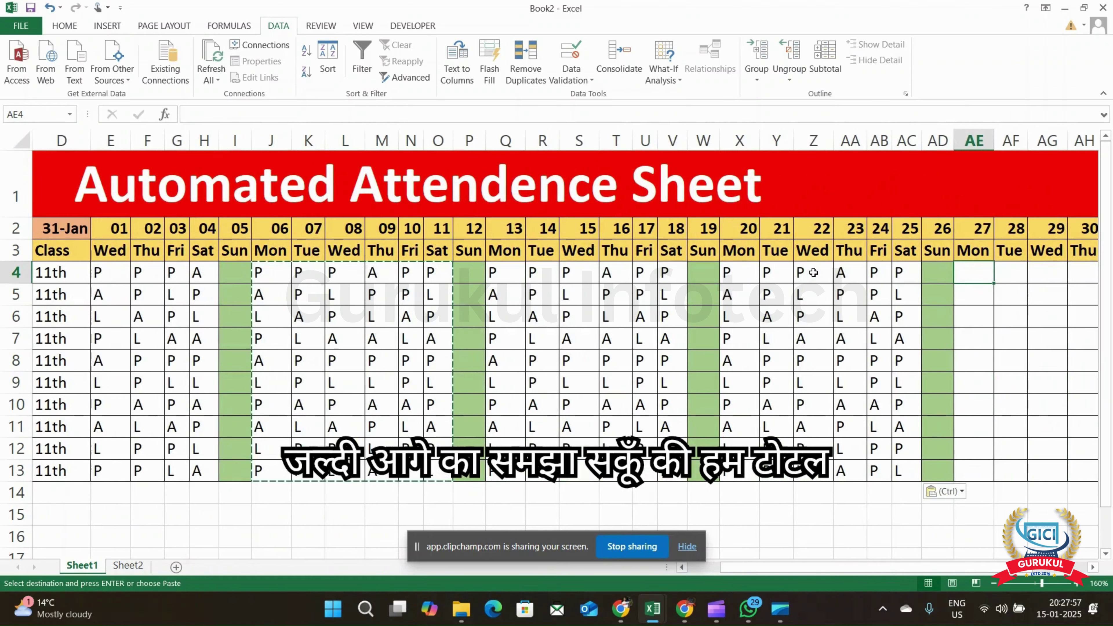
pyautogui.hotkey('ctrl', 'v')
# Clear the surplus marks in AJ4:AJ13, beyond the column for day 31
pyautogui.hscroll(3, 968, 312)
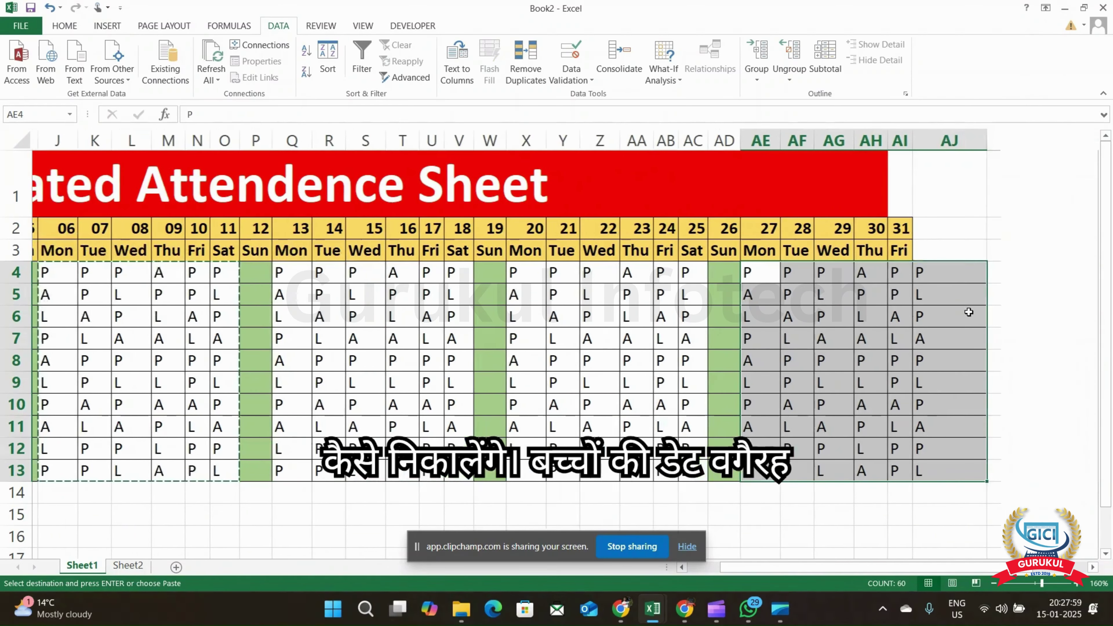
pyautogui.click(902, 276)
pyautogui.hotkey('ctrl', 'shift', 'Down')
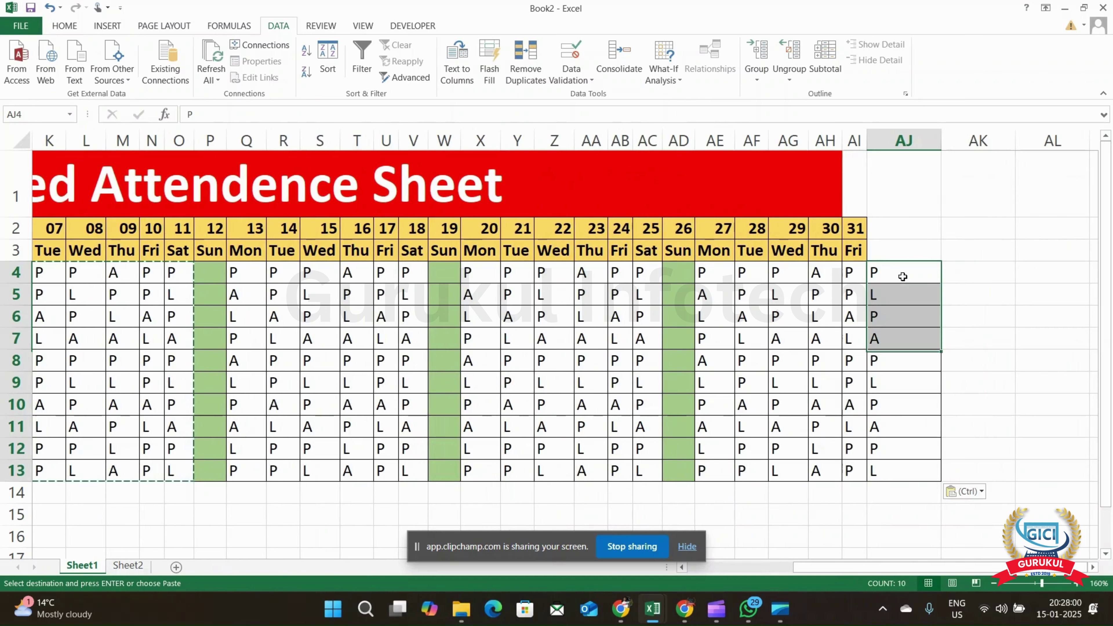
pyautogui.press('Delete')
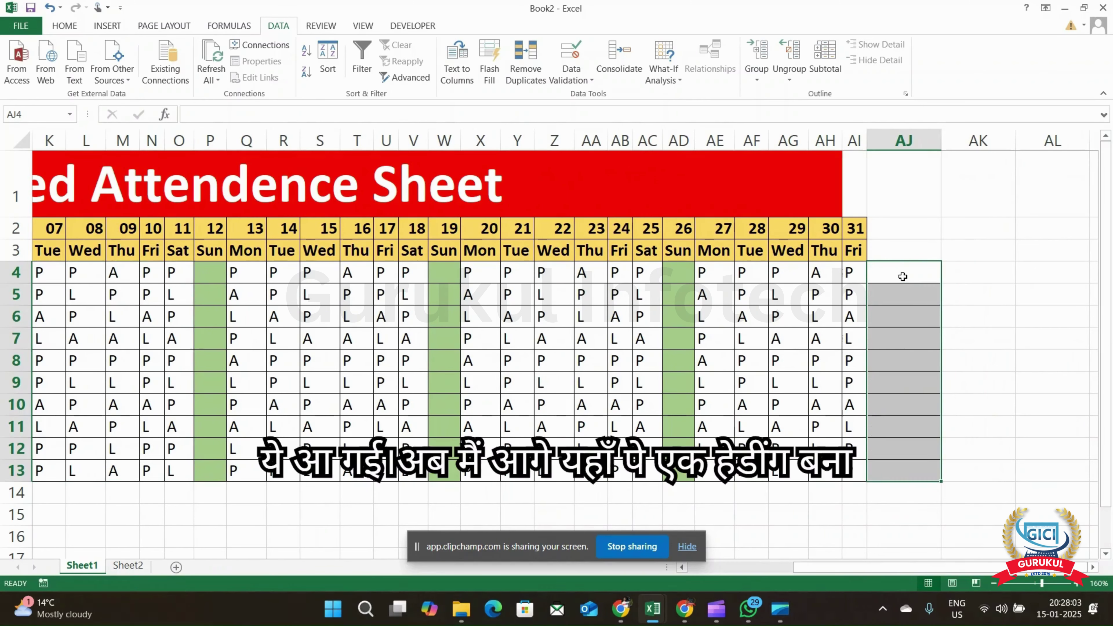
# Merge and center rows 2 and 3 separately in each of columns AJ, AK, AL and AM for the summary headings
pyautogui.click(904, 231)
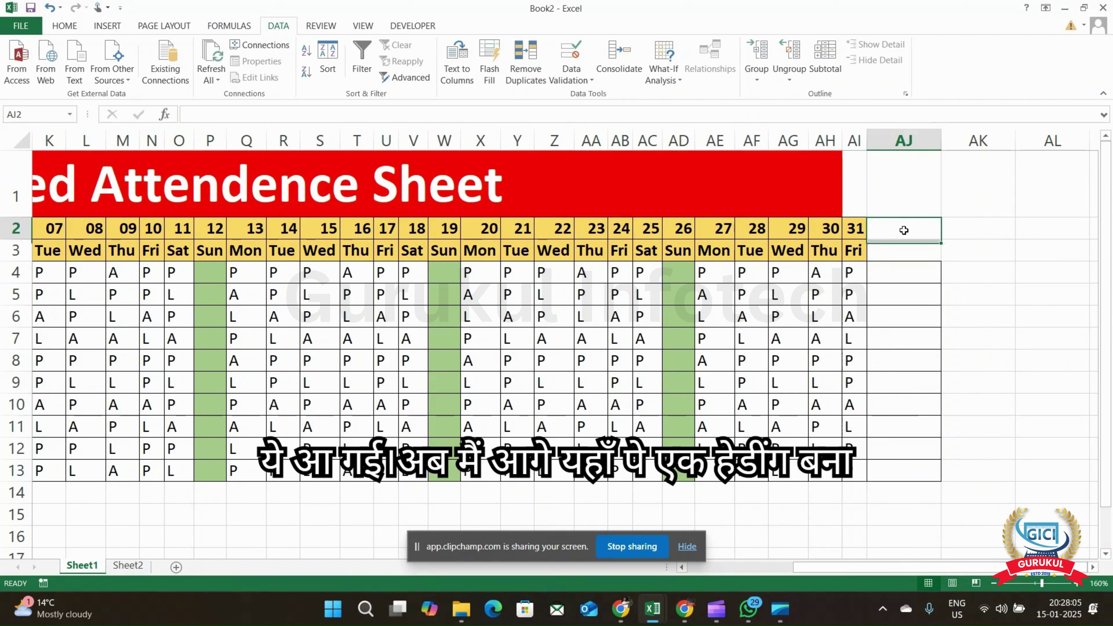
pyautogui.hotkey('shift', 'Down')
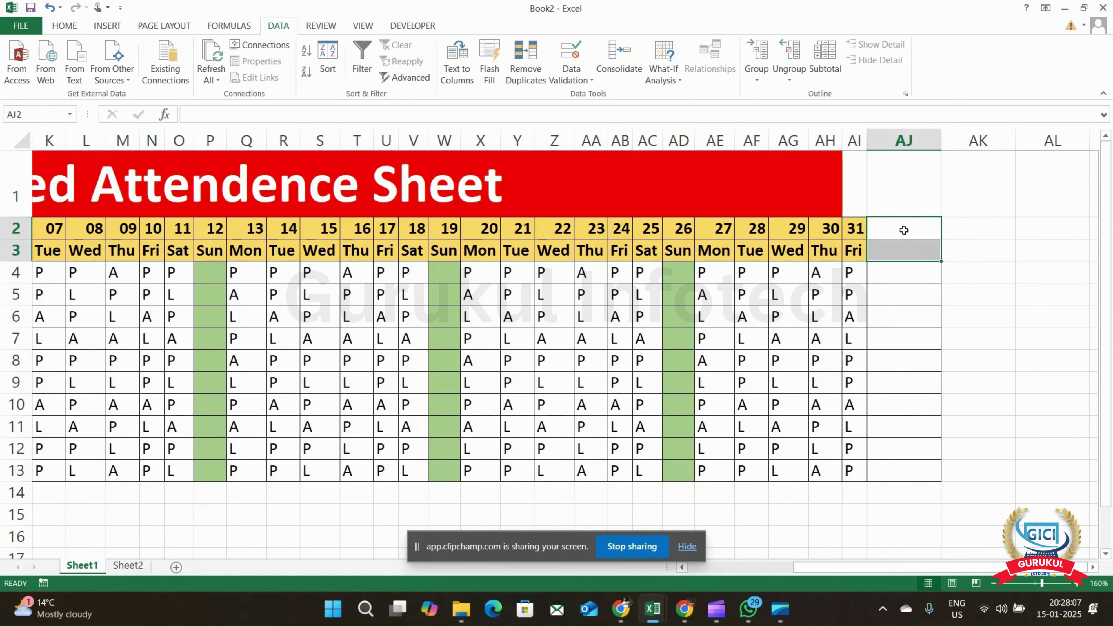
pyautogui.click(72, 25)
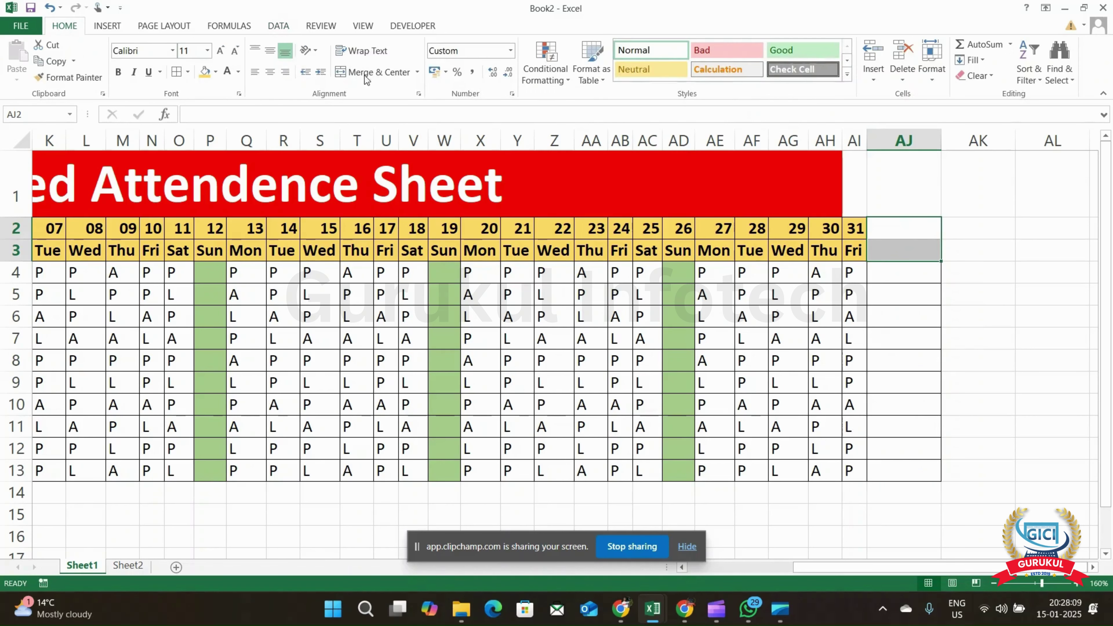
pyautogui.click(383, 75)
pyautogui.moveTo(985, 237); pyautogui.dragTo(985, 254)
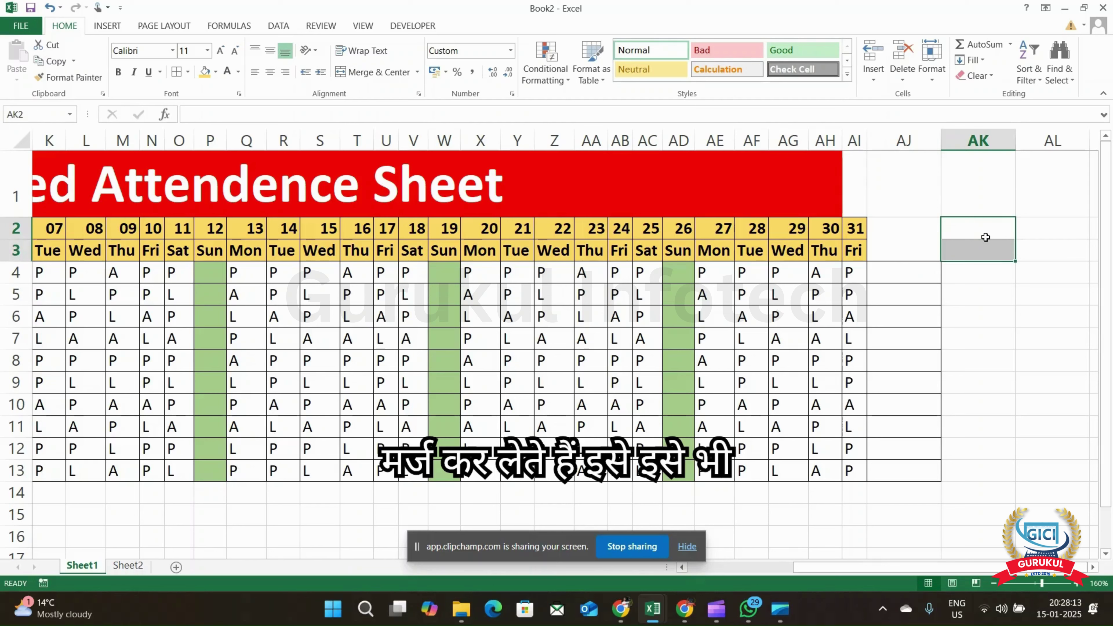
pyautogui.click(369, 73)
pyautogui.click(1057, 231)
pyautogui.moveTo(1057, 230); pyautogui.dragTo(1057, 251)
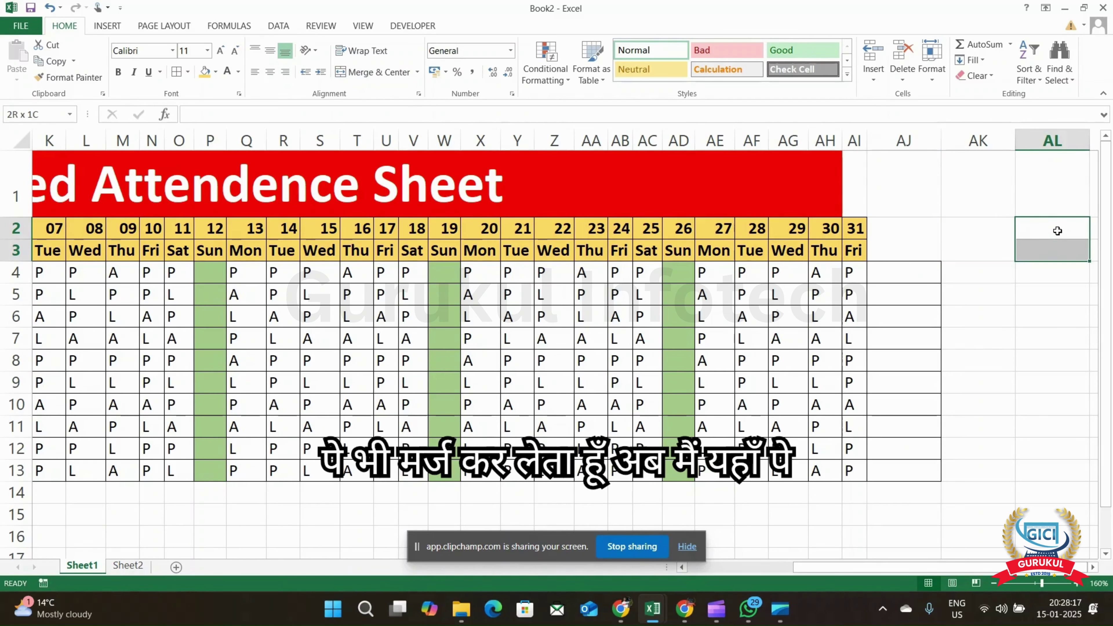
pyautogui.click(396, 74)
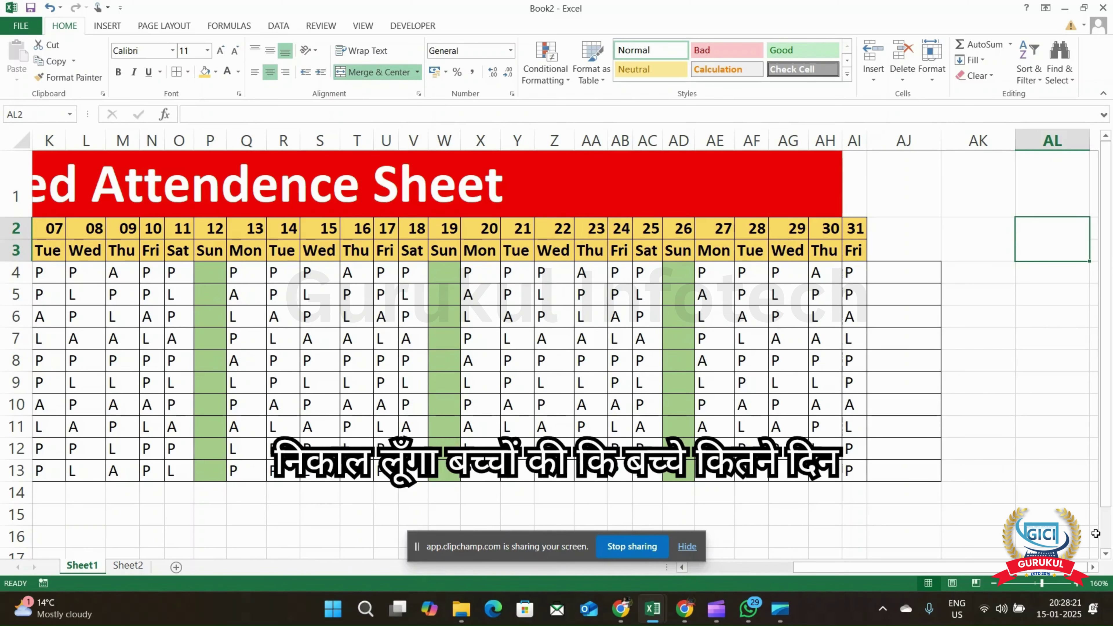
pyautogui.press('Right')
pyautogui.hotkey('shift', 'Down')
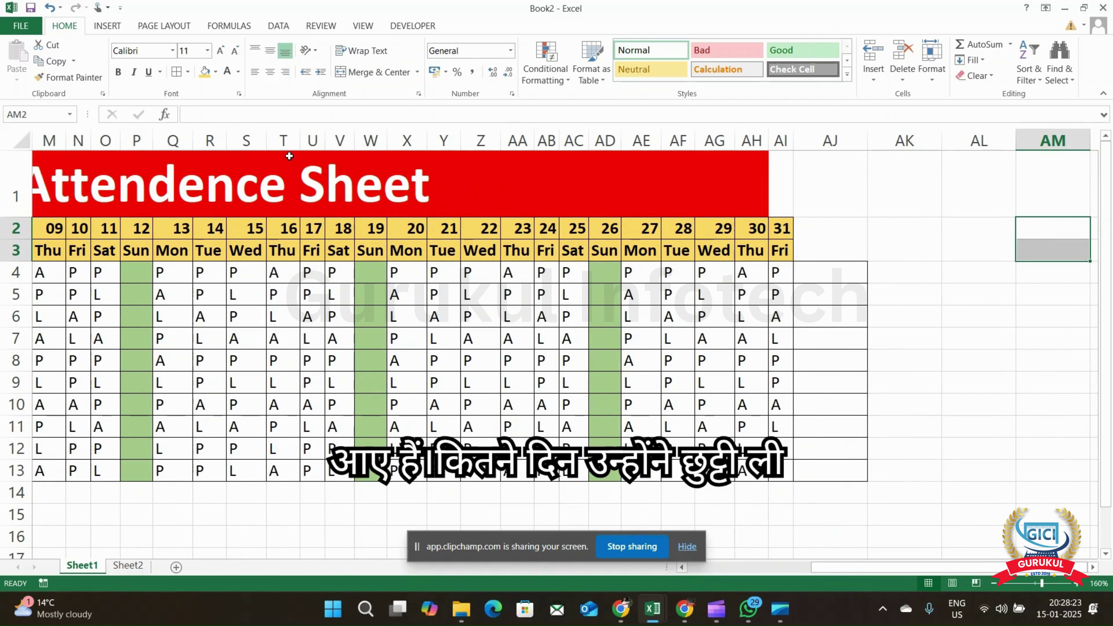
pyautogui.click(377, 72)
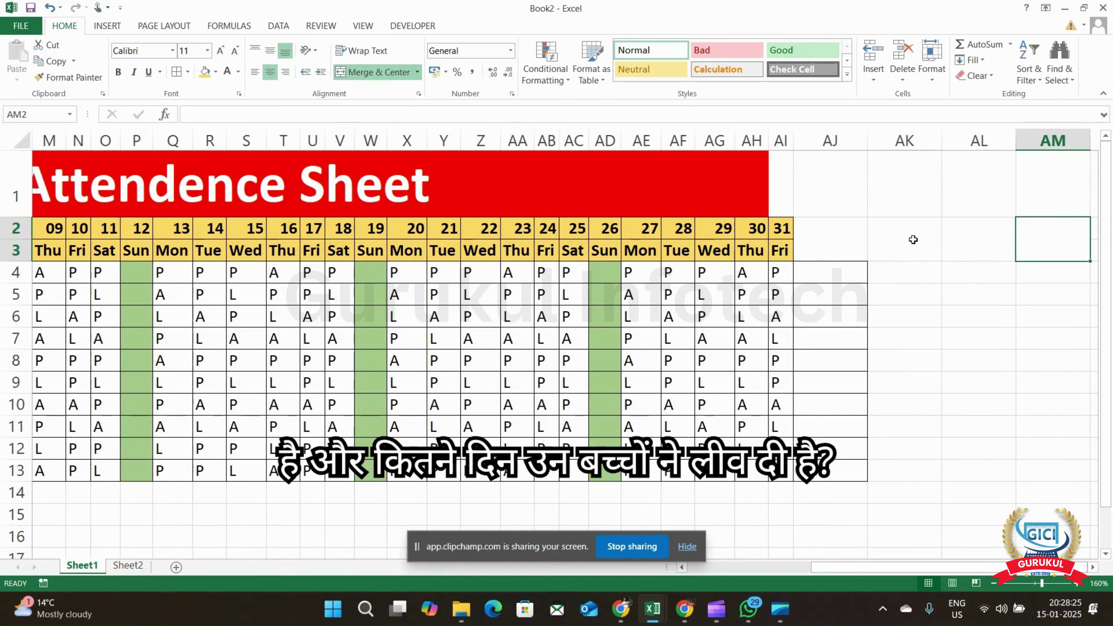
# Enter the heading "Present Count" in merged cell AJ2, with "Count" on a second line within the cell
pyautogui.click(838, 239)
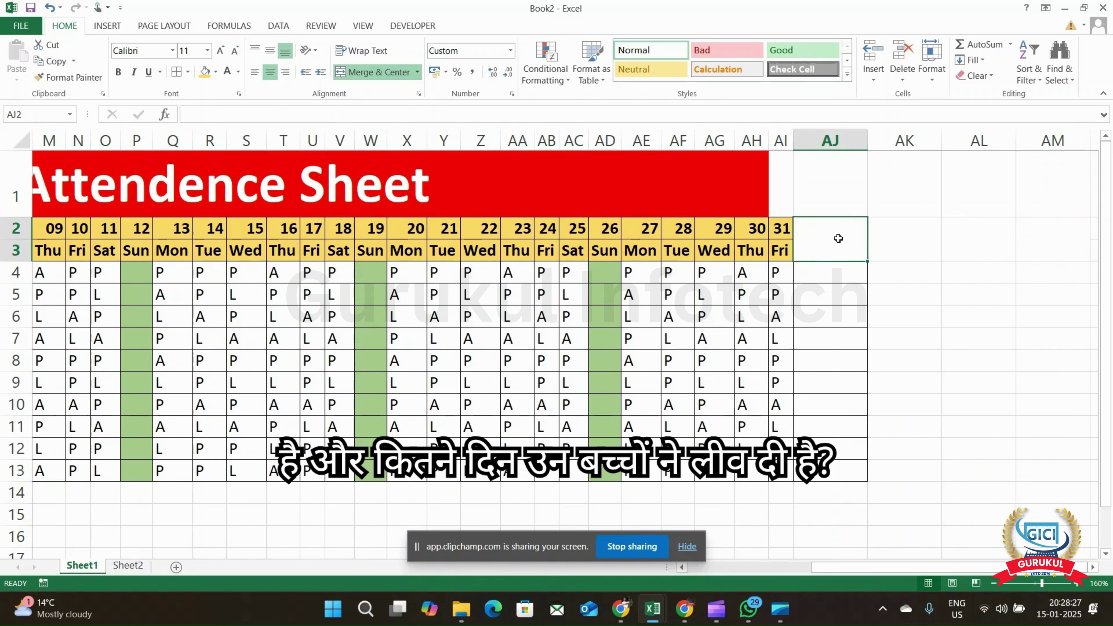
pyautogui.write('P')
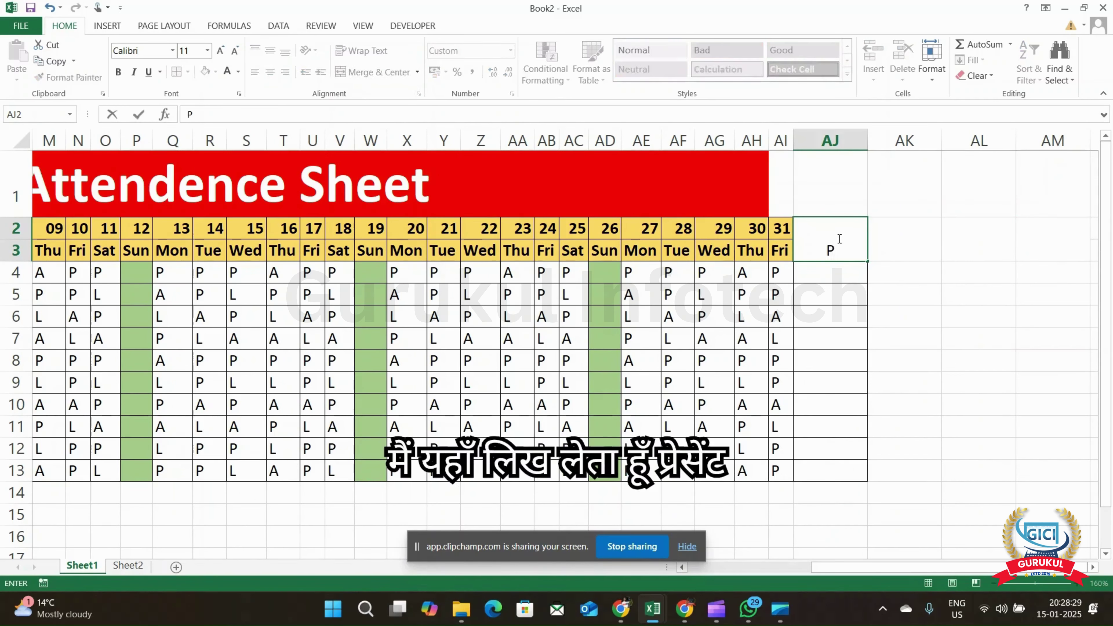
pyautogui.write('resnt')
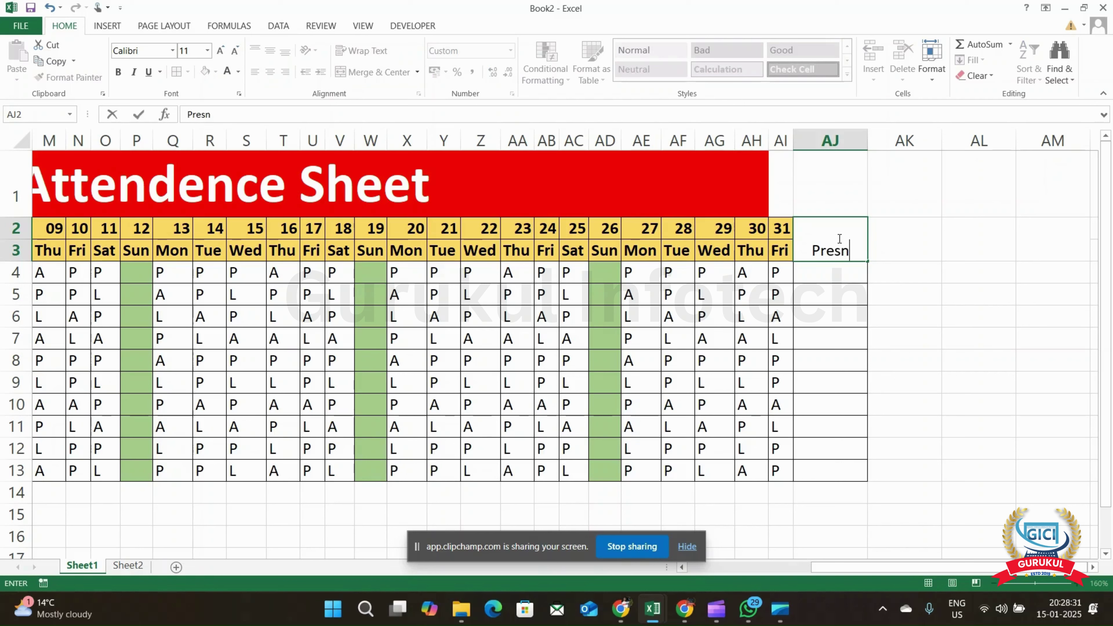
pyautogui.press('BackSpace')
pyautogui.press('BackSpace')
pyautogui.write('ent')
pyautogui.press('Up')
pyautogui.click(838, 238)
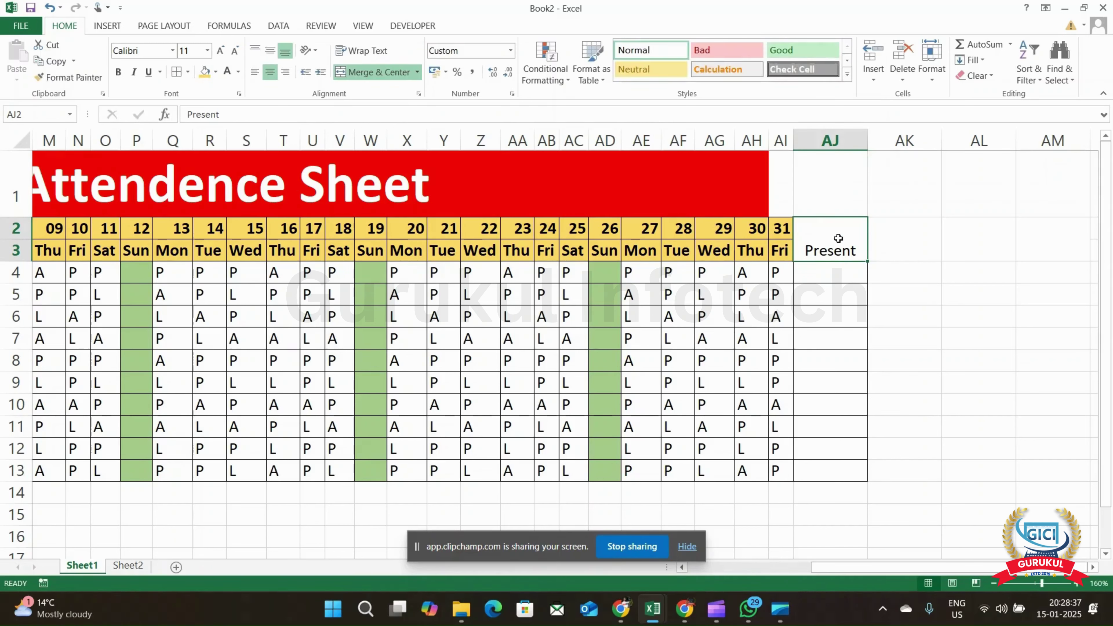
pyautogui.press('F2')
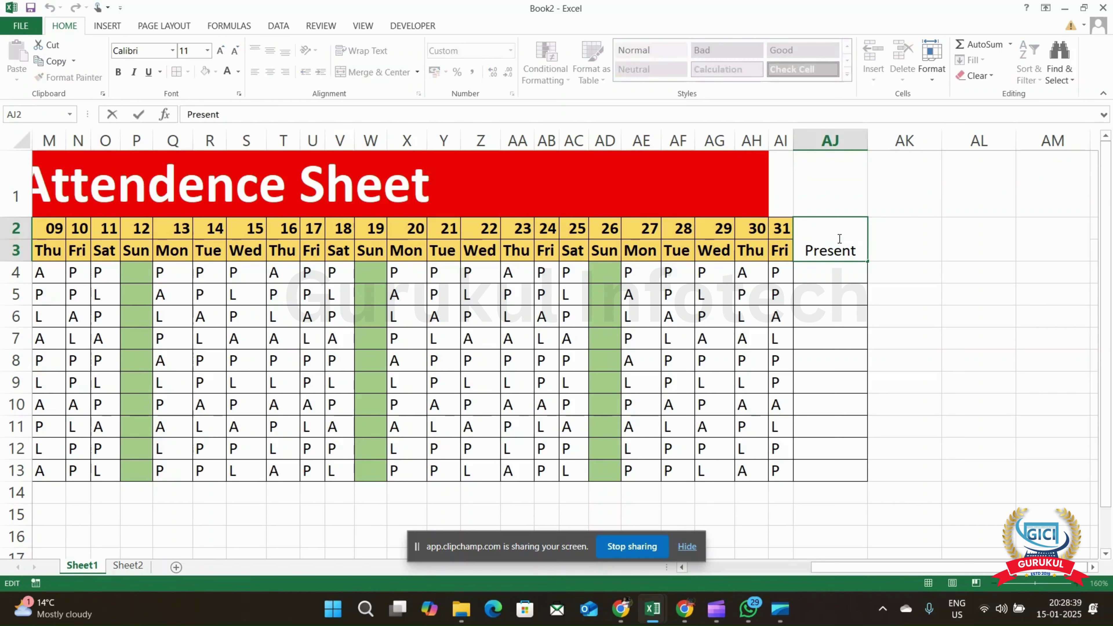
pyautogui.hotkey('alt', 'Return')
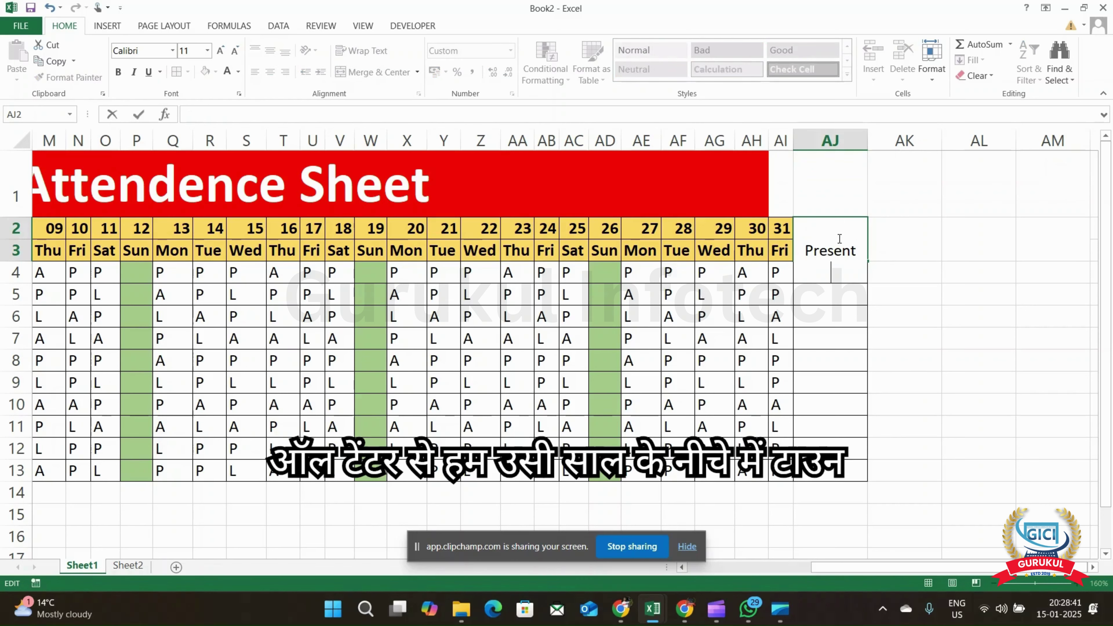
pyautogui.write('Count')
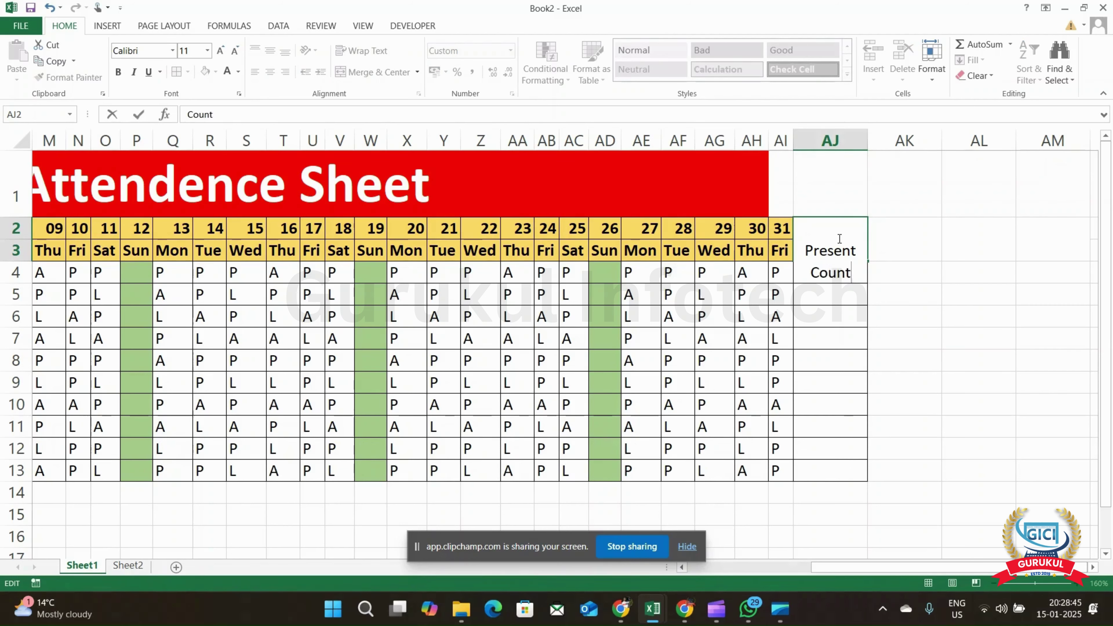
pyautogui.press('Return')
# Enter the heading "Absent Count" in merged cell AK2, with "Count" on a second line
pyautogui.press('Up')
pyautogui.press('Right')
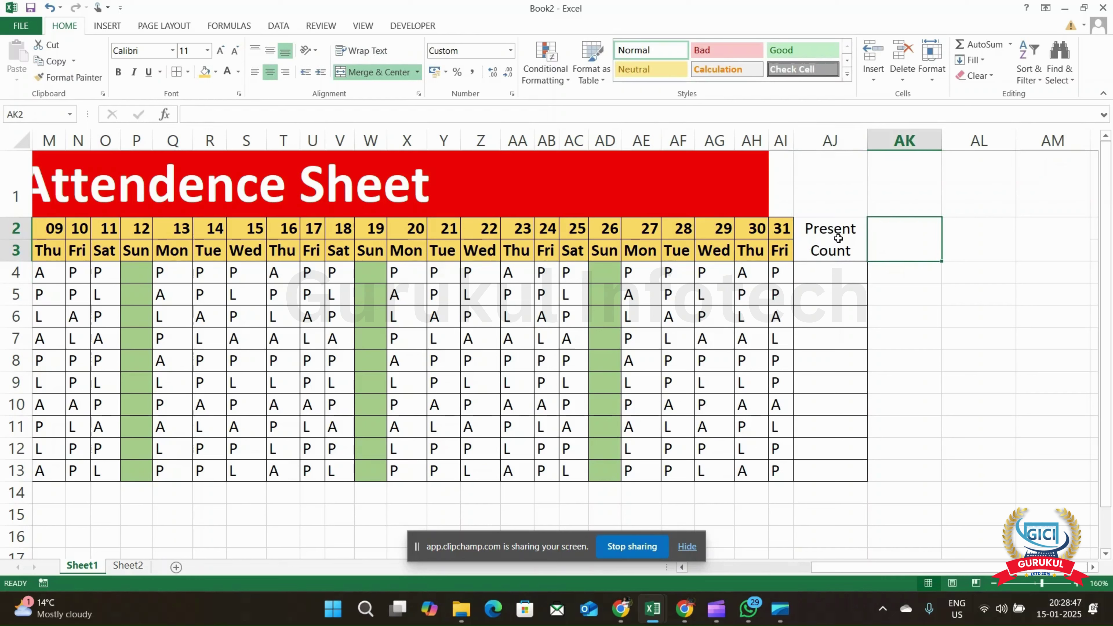
pyautogui.write('Abse')
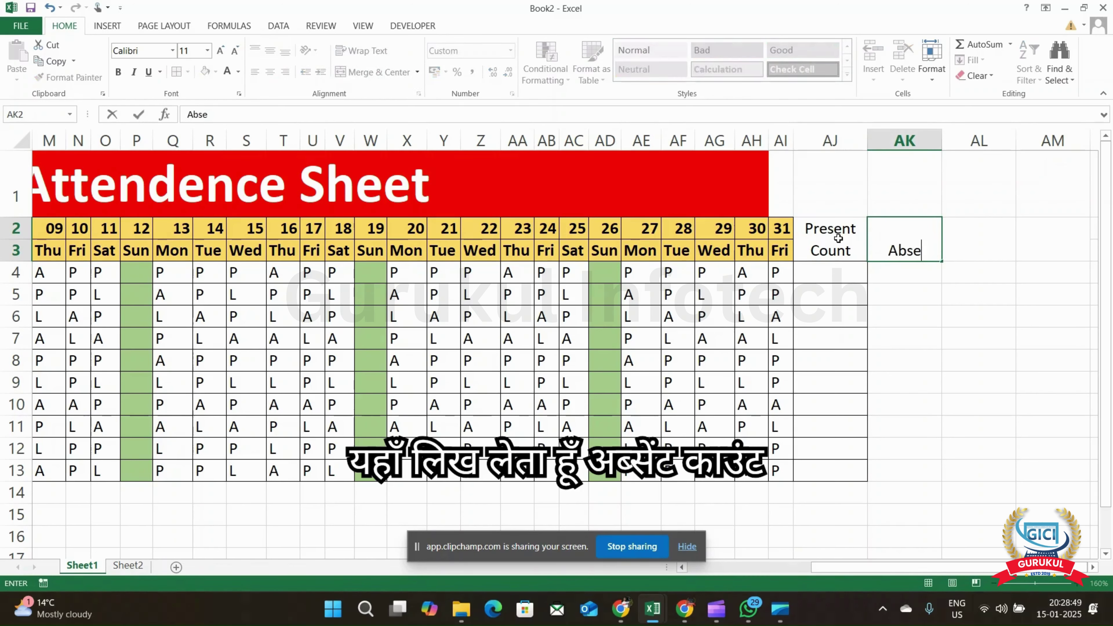
pyautogui.write('nt')
pyautogui.hotkey('alt', 'Return')
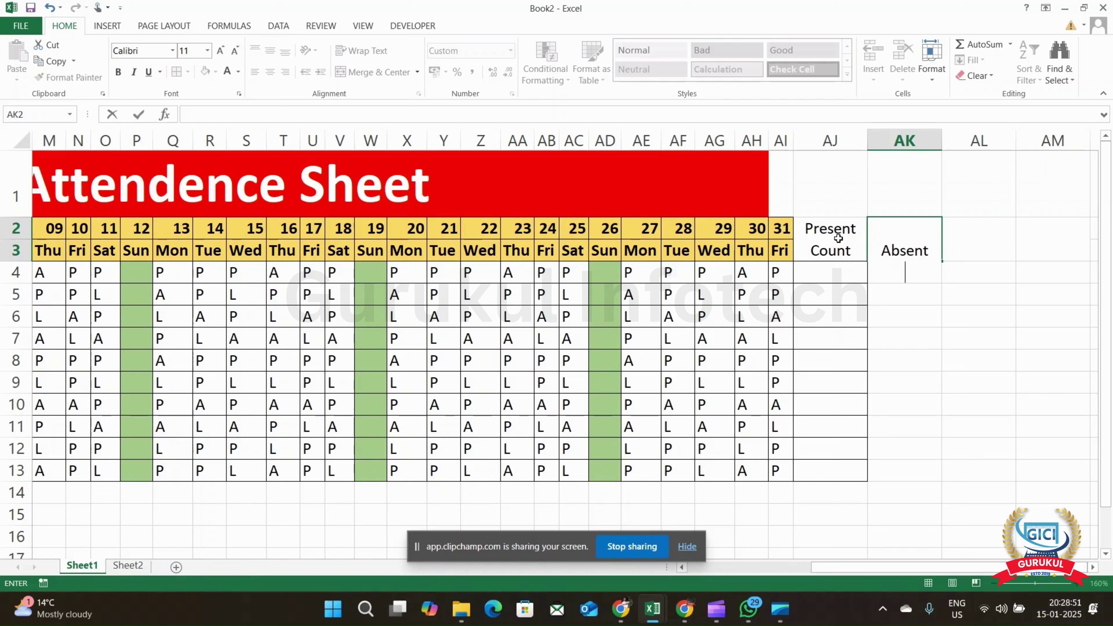
pyautogui.write('Count')
pyautogui.press('Tab')
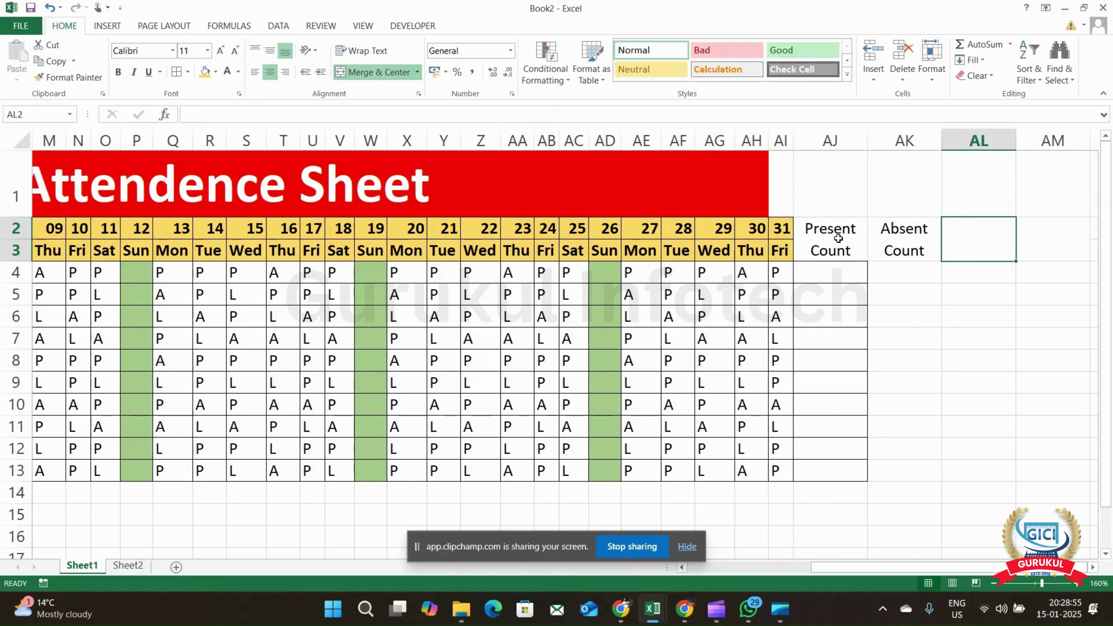
# Enter the two-line headings "Leave Count" in AL2 and "Total Days" in AM2
pyautogui.write('Leave')
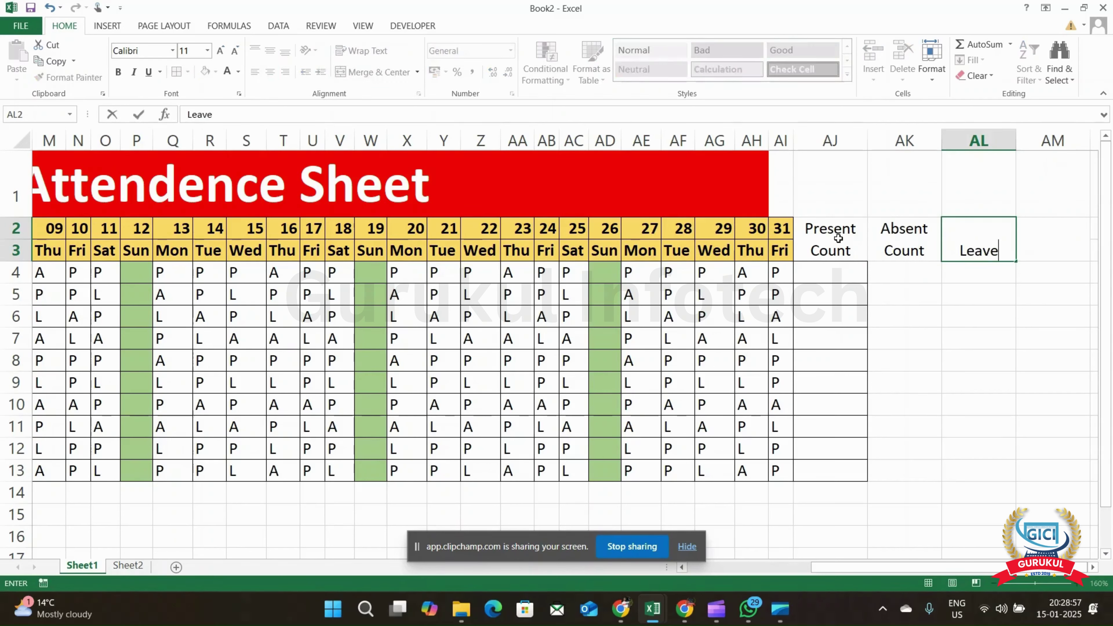
pyautogui.hotkey('alt', 'Return')
pyautogui.write('Count')
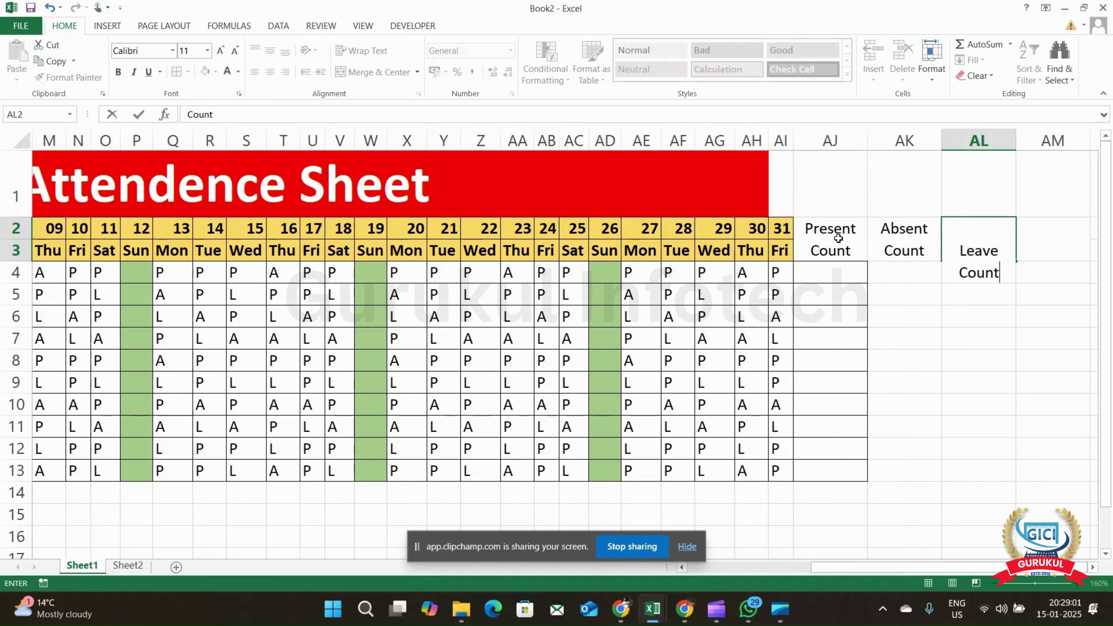
pyautogui.press('Tab')
pyautogui.write('Total')
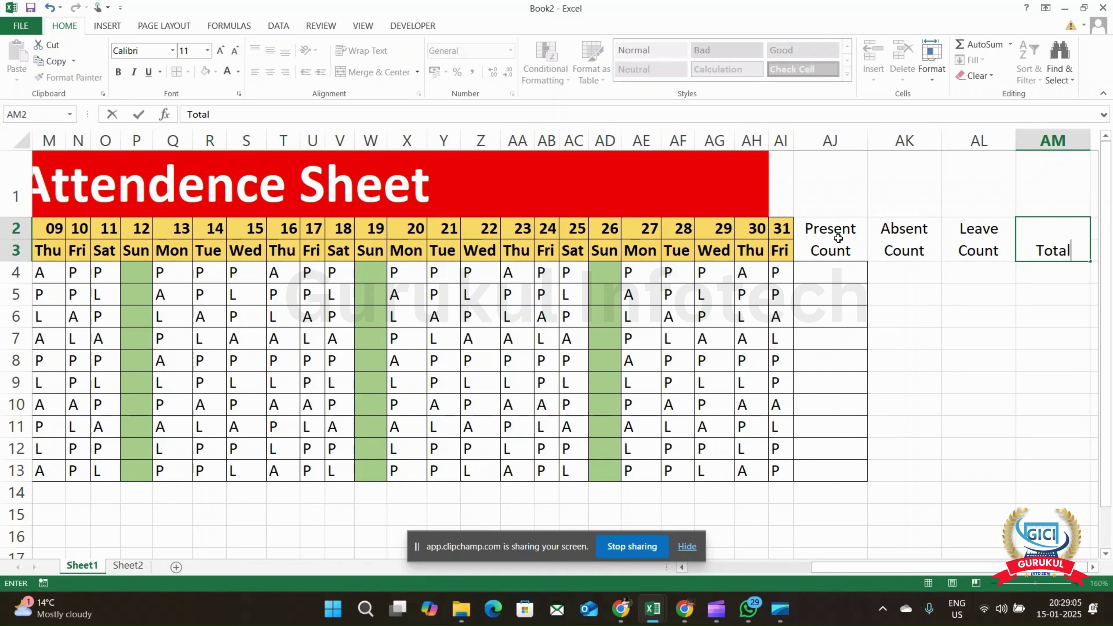
pyautogui.hotkey('alt', 'Return')
pyautogui.write('Days')
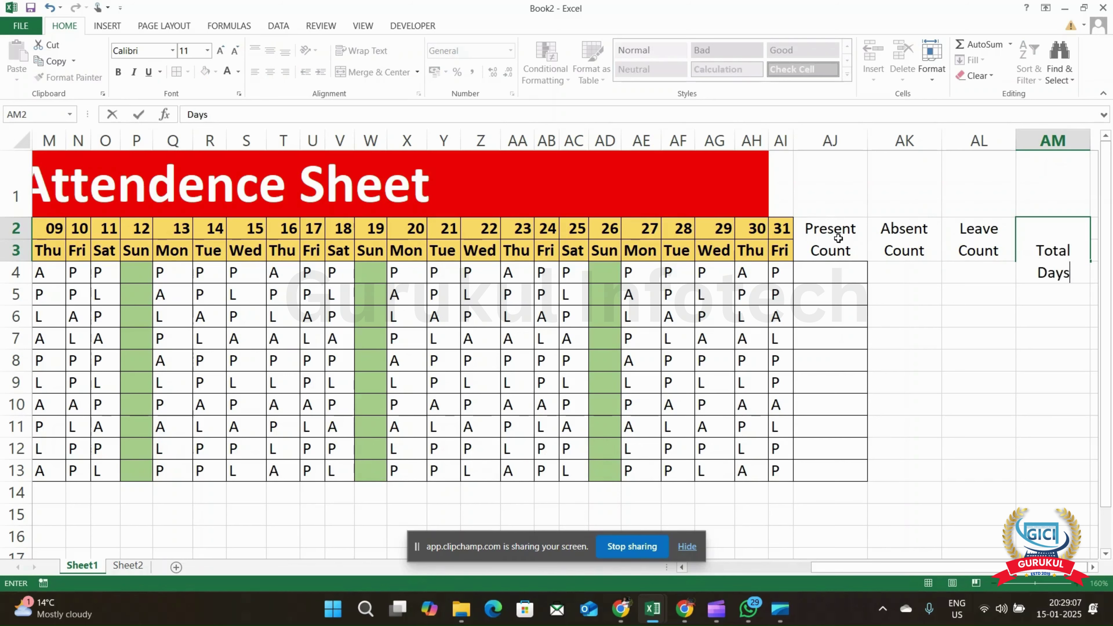
pyautogui.press('Return')
# Give the four summary headings in AJ2:AM3 the same gold fill as the date headers and add borders
pyautogui.press('Left')
pyautogui.press('Left')
pyautogui.press('Up')
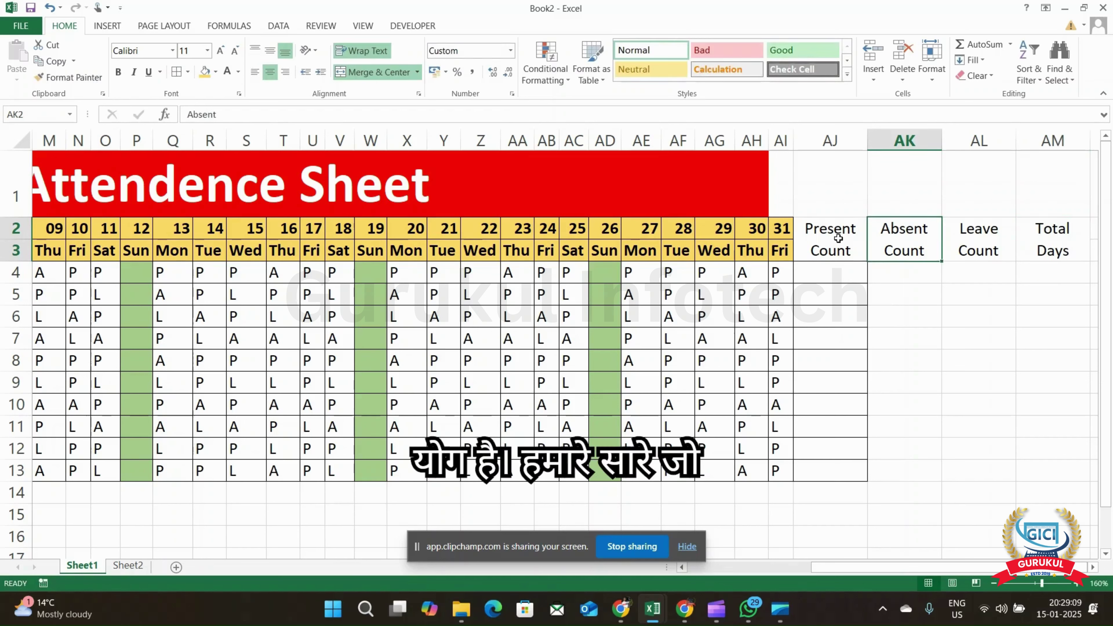
pyautogui.press('Left')
pyautogui.hotkey('shift', 'Right')
pyautogui.hotkey('shift', 'Right')
pyautogui.hotkey('shift', 'Right')
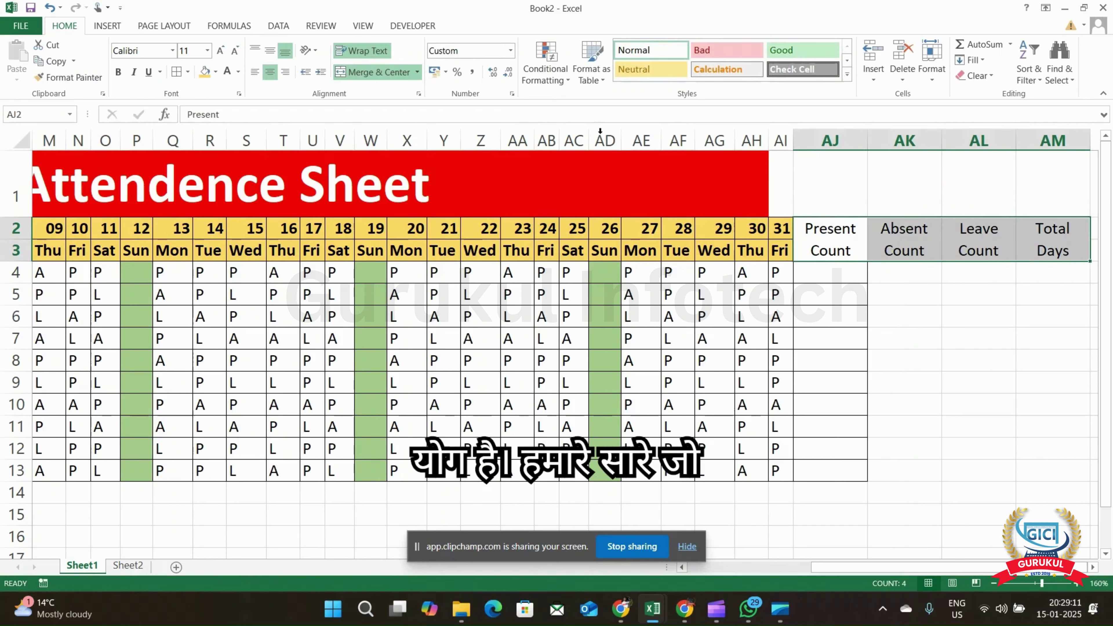
pyautogui.click(205, 72)
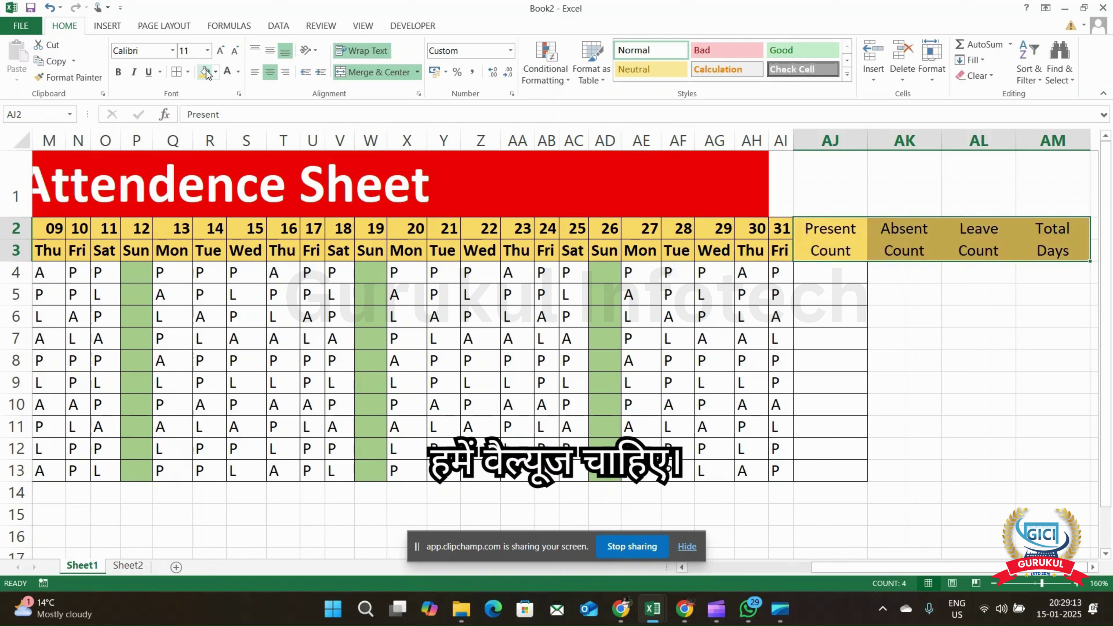
pyautogui.click(177, 72)
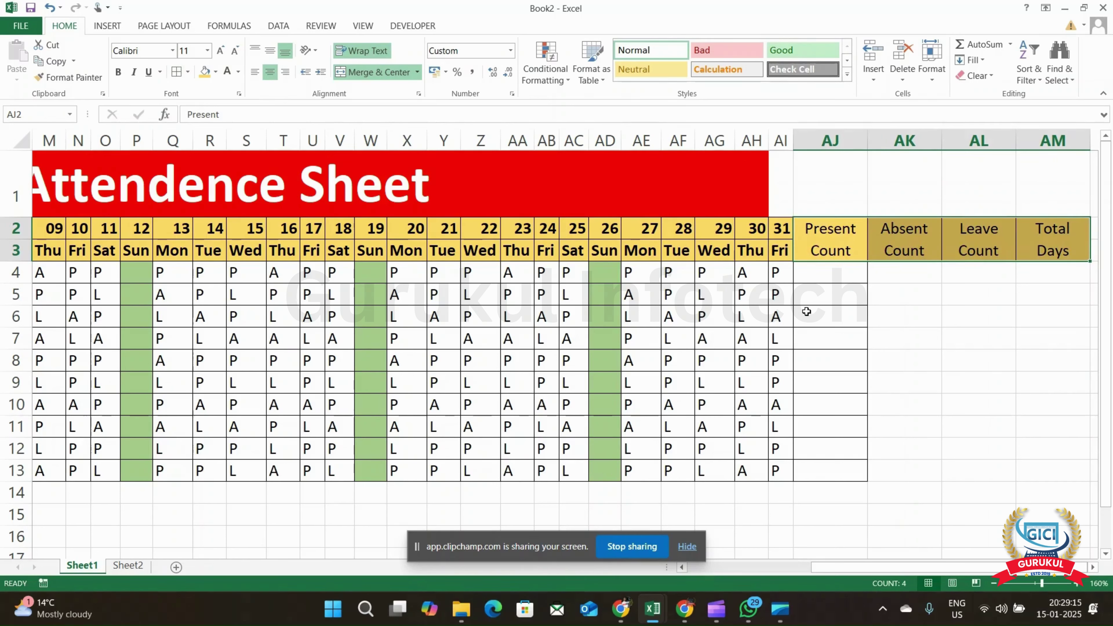
# Make the summary block AJ2:AM13 bold and apply all borders to its cells
pyautogui.hotkey('shift', 'Down')
pyautogui.hotkey('shift', 'Down')
pyautogui.hotkey('shift', 'Down')
pyautogui.hotkey('shift', 'Down')
pyautogui.hotkey('shift', 'Down')
pyautogui.hotkey('shift', 'Down')
pyautogui.hotkey('shift', 'Down')
pyautogui.hotkey('shift', 'Down')
pyautogui.hotkey('shift', 'Down')
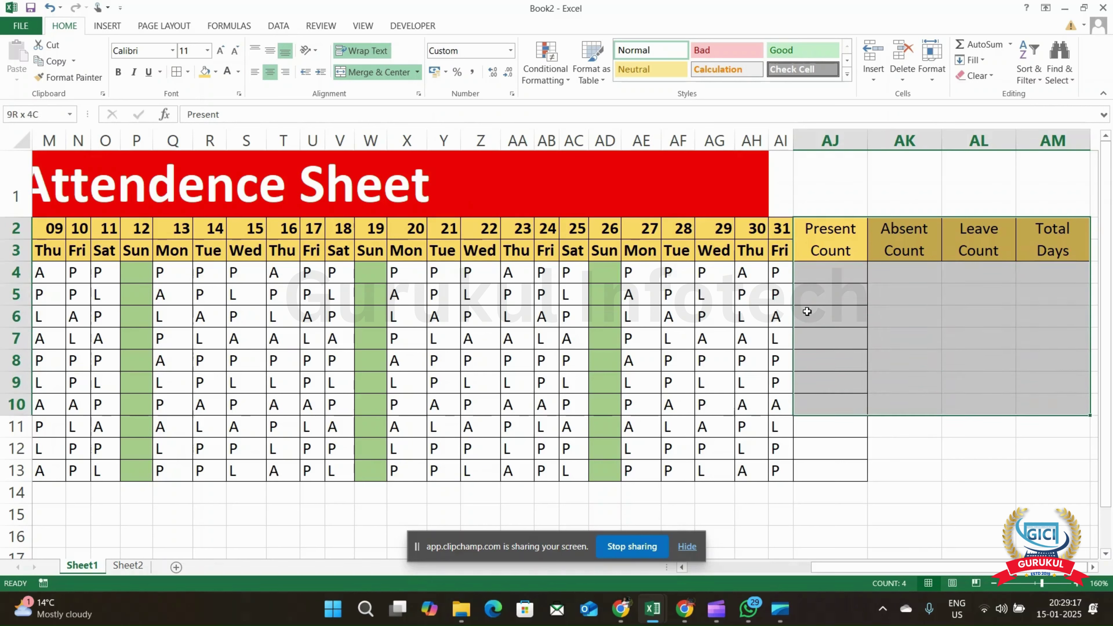
pyautogui.hotkey('shift', 'Down')
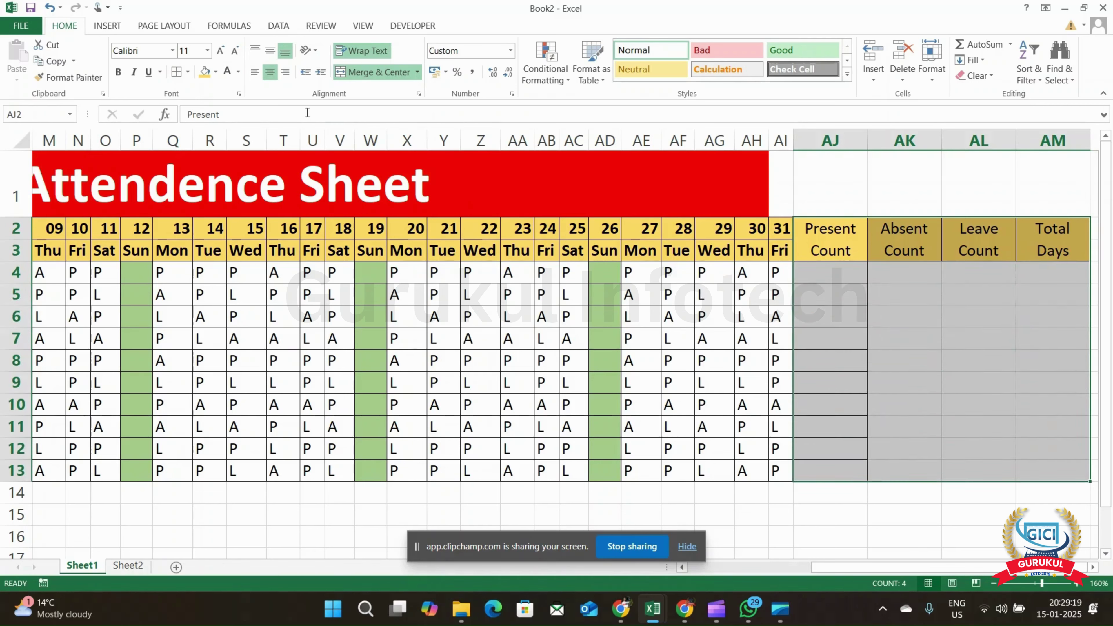
pyautogui.hotkey('ctrl', 'b')
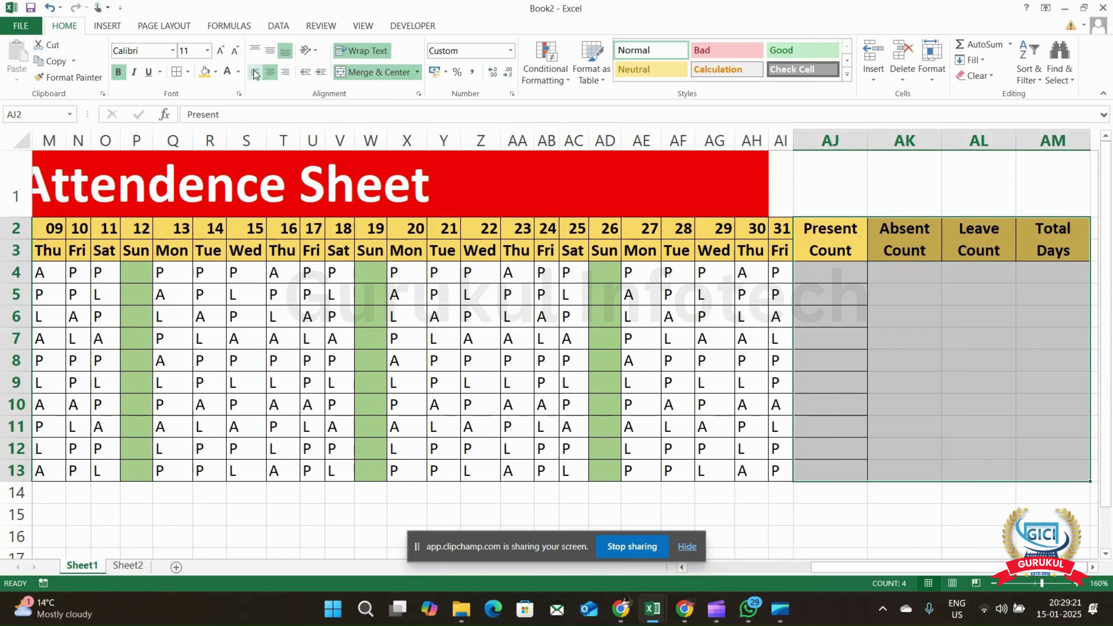
pyautogui.click(176, 72)
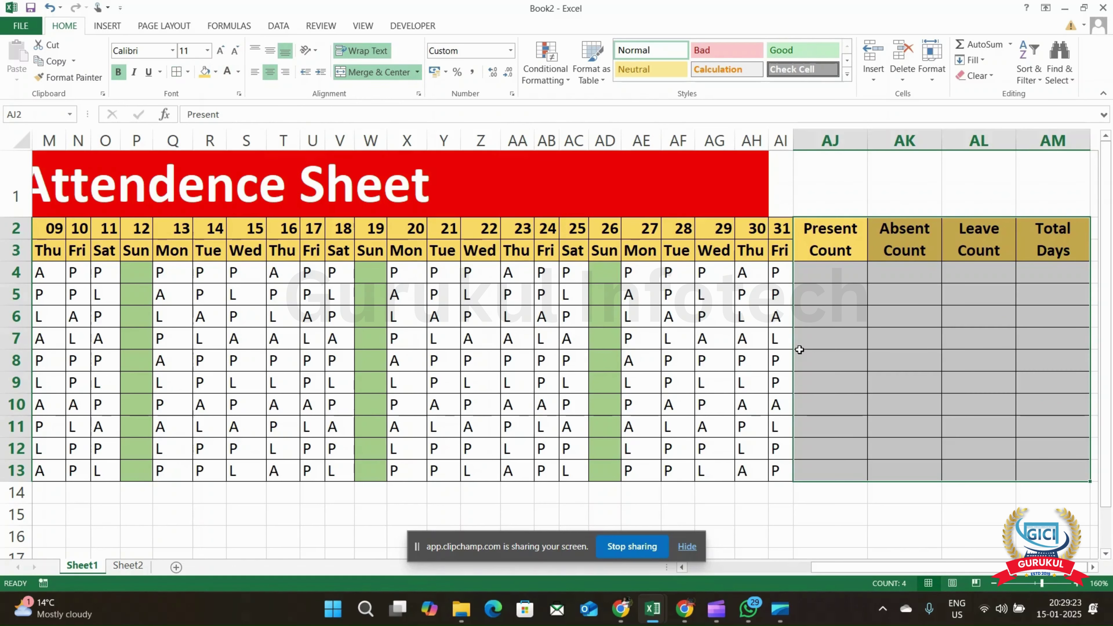
# Extend the merged, centered sheet title in row 1 across the new summary columns to AM
pyautogui.moveTo(705, 202); pyautogui.dragTo(706, 201)
pyautogui.hotkey('shift', 'Right')
pyautogui.hotkey('shift', 'Right')
pyautogui.hotkey('shift', 'Right')
pyautogui.hotkey('shift', 'Right')
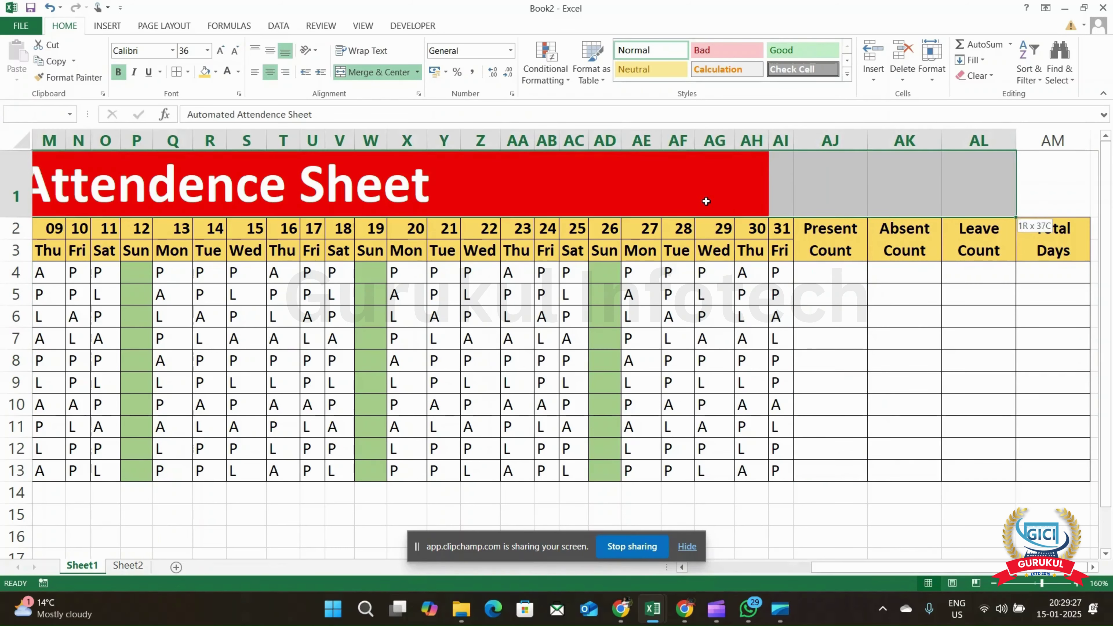
pyautogui.click(372, 73)
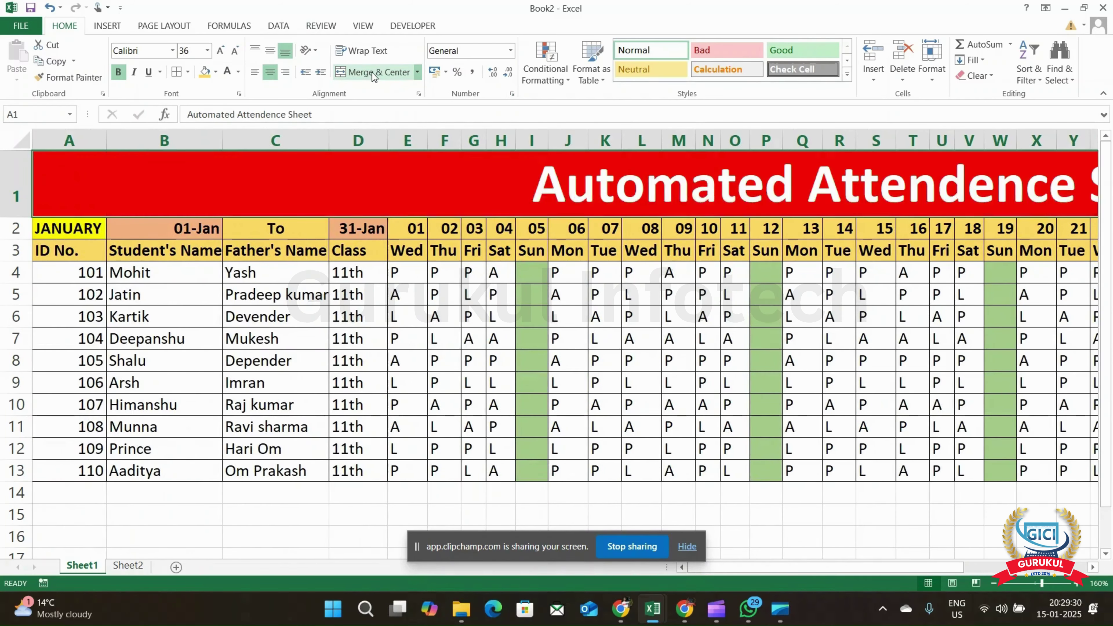
pyautogui.hscroll(3, 713, 383)
pyautogui.hscroll(5, 713, 383)
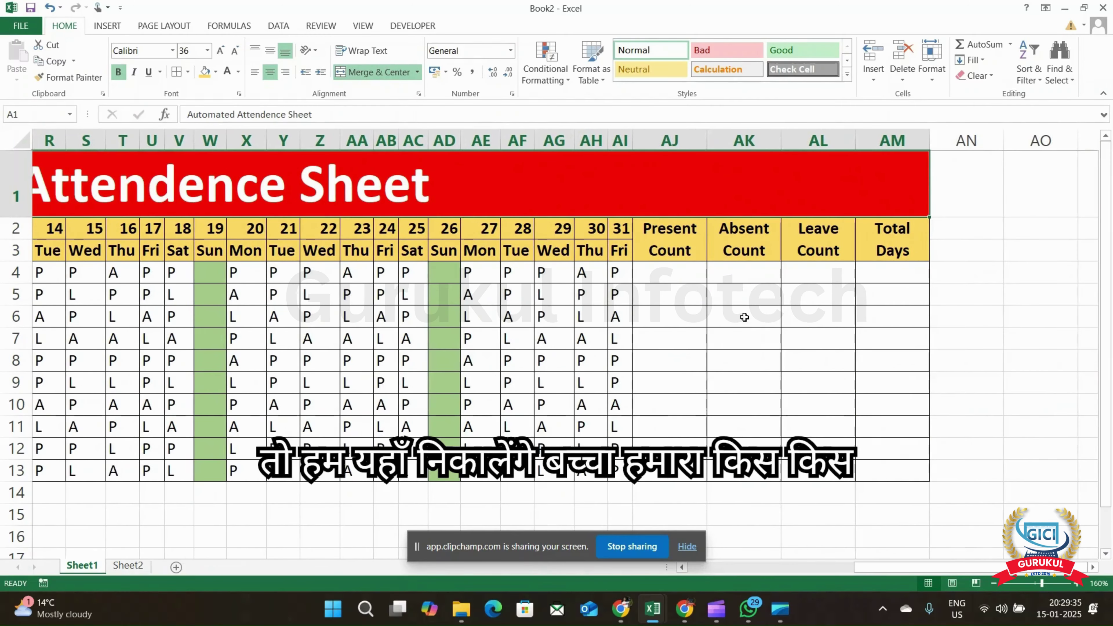
pyautogui.keyDown('ctrl'); pyautogui.scroll(3, 744, 317); pyautogui.keyUp('ctrl')
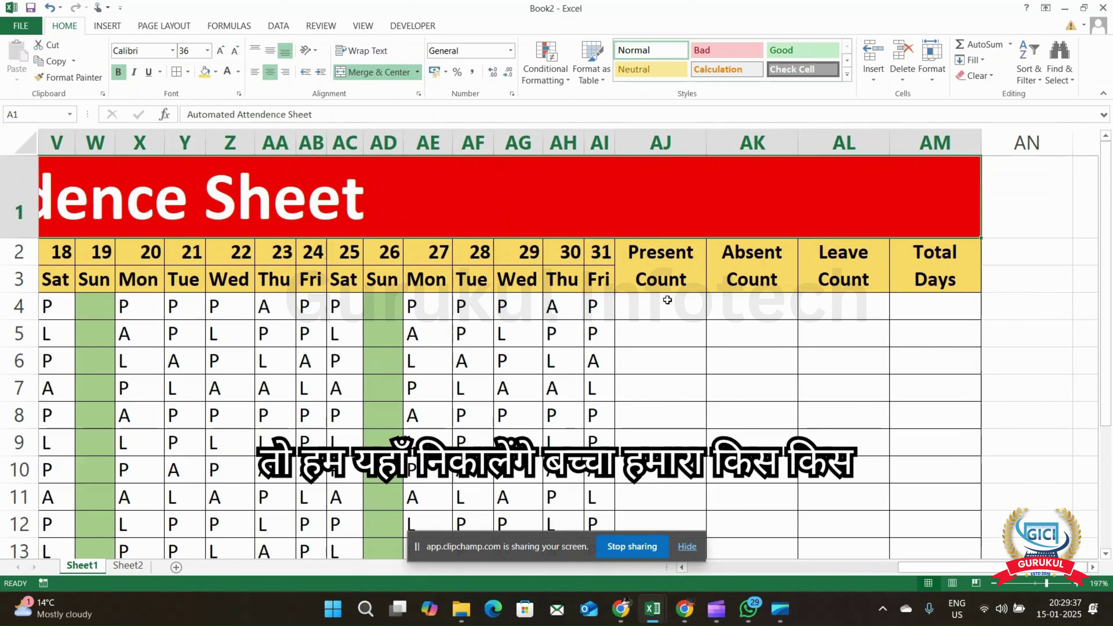
# Enter =COUNTIF(E4:AI4,"P") in AJ4 to count the first student's present marks
pyautogui.click(666, 302)
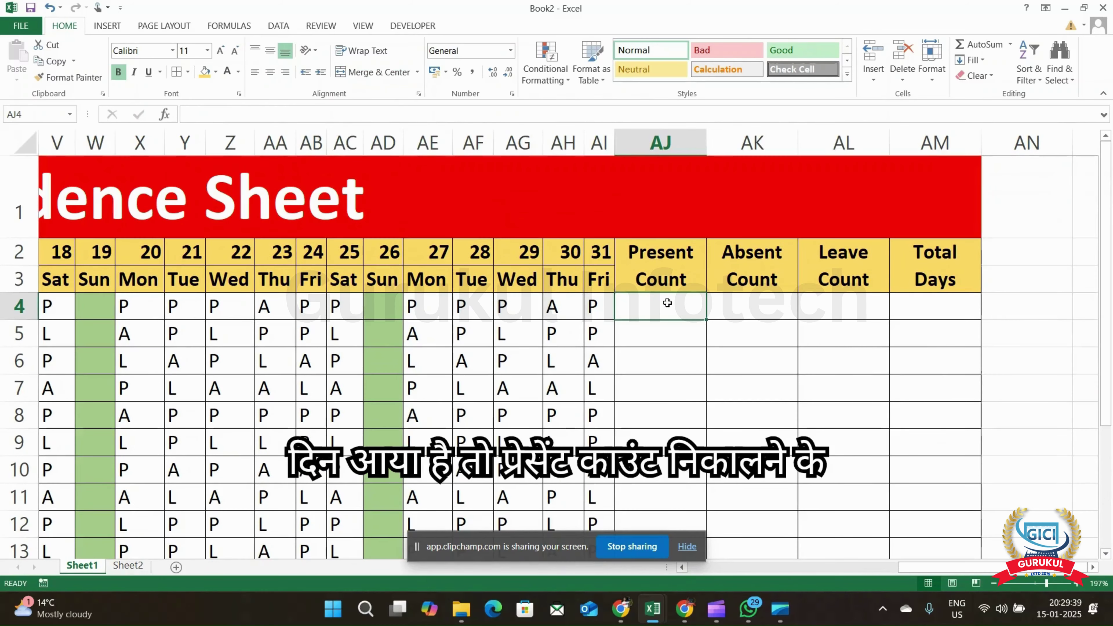
pyautogui.write('=')
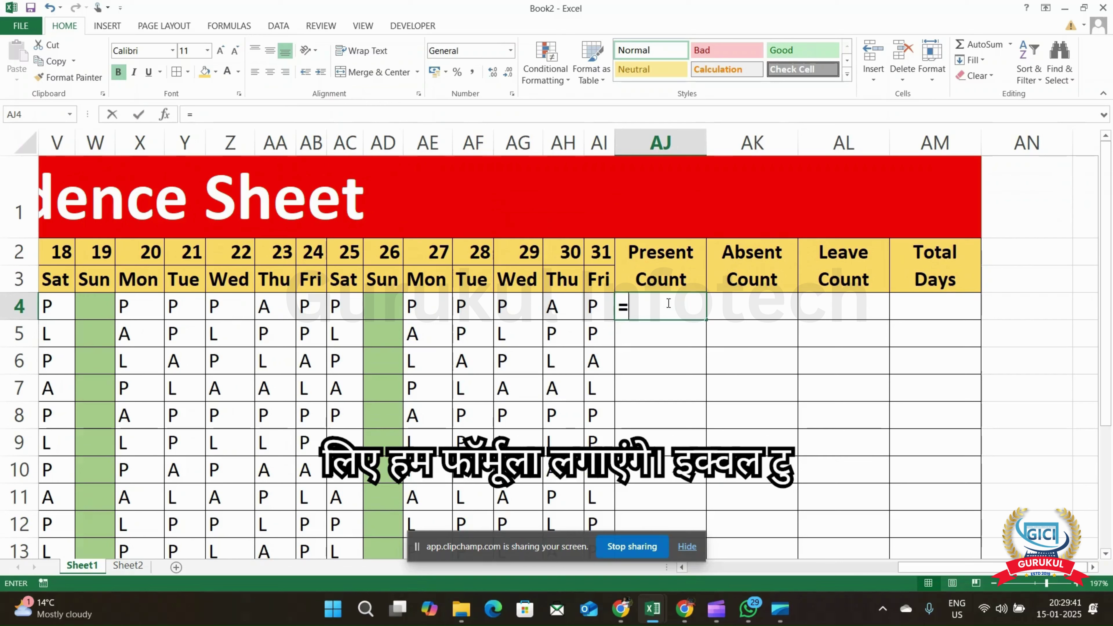
pyautogui.write('countif')
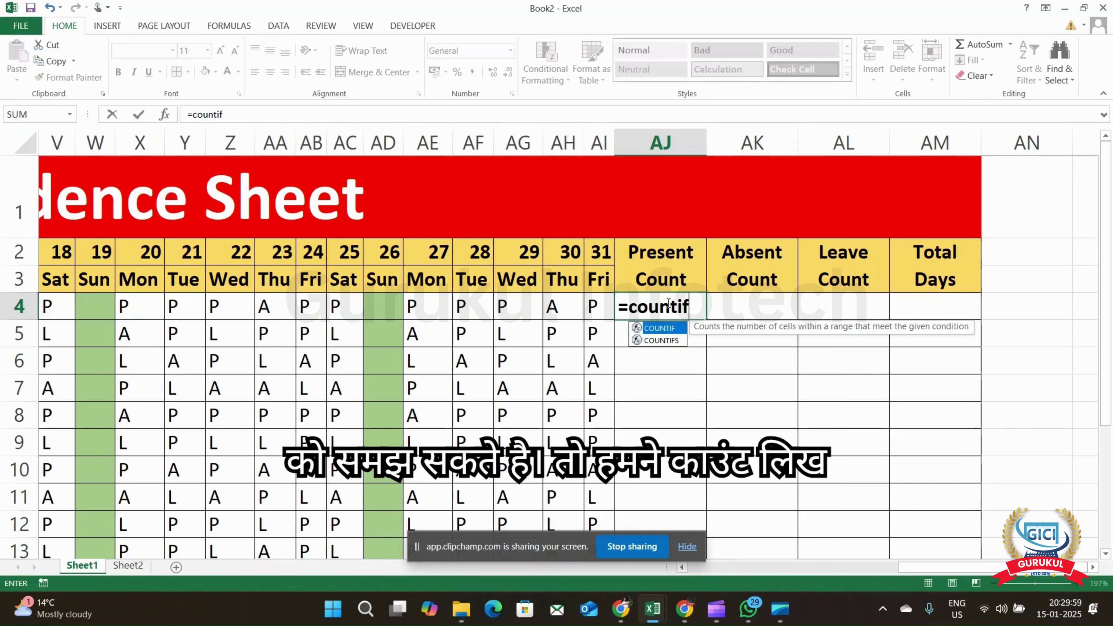
pyautogui.write('(')
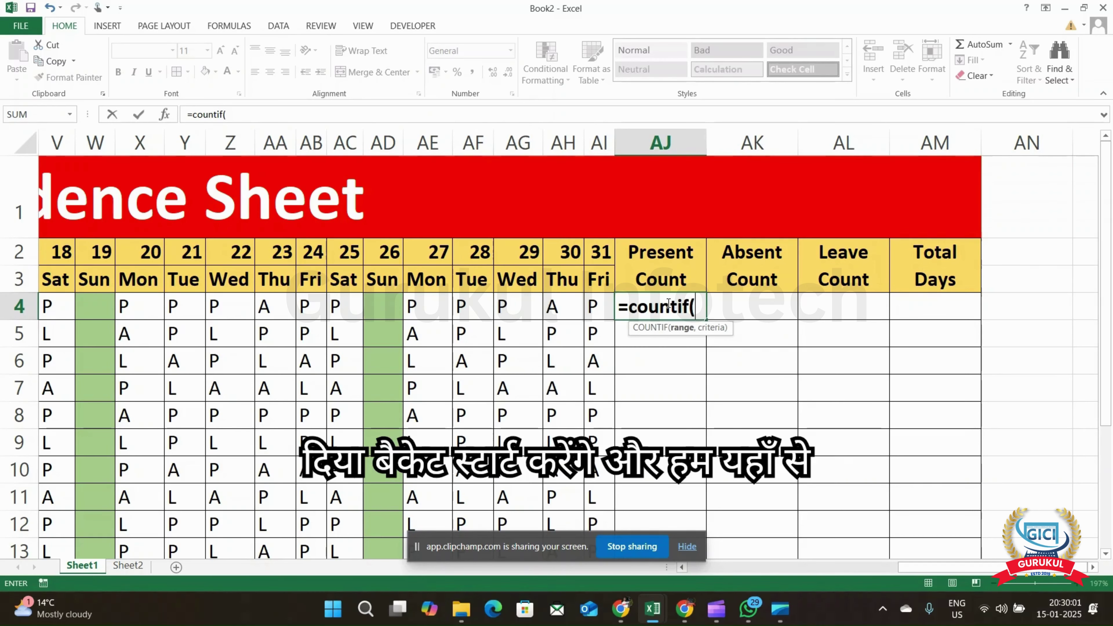
pyautogui.press('Left')
pyautogui.press('Left')
pyautogui.press('Right')
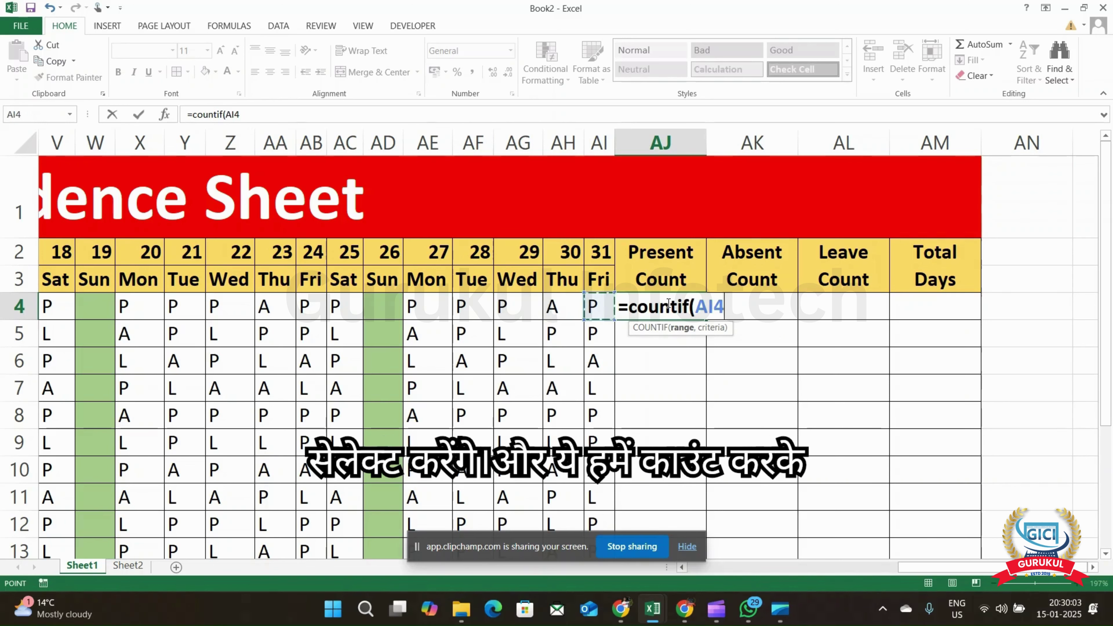
pyautogui.hotkey('shift', 'Left')
pyautogui.hotkey('shift', 'Left')
pyautogui.hotkey('shift', 'Left')
pyautogui.hotkey('shift', 'Left')
pyautogui.hotkey('shift', 'Left')
pyautogui.hotkey('shift', 'Left')
pyautogui.hotkey('shift', 'Left')
pyautogui.hotkey('shift', 'Left')
pyautogui.hotkey('shift', 'Left')
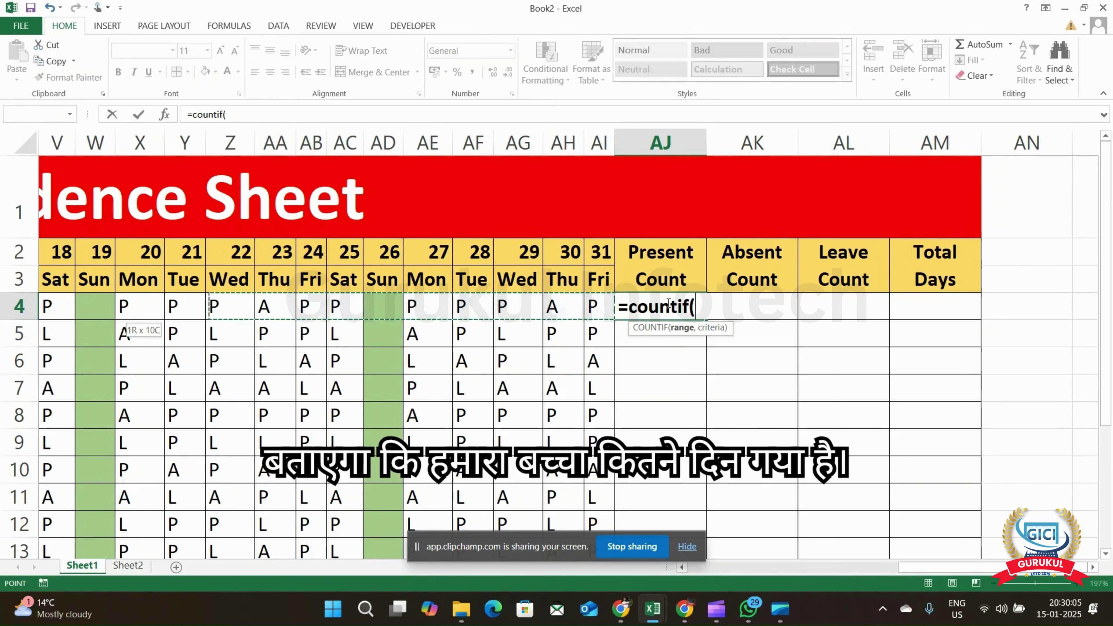
pyautogui.hotkey('shift', 'Left')
pyautogui.hotkey('shift', 'Left')
pyautogui.hotkey('shift', 'Left')
pyautogui.hotkey('shift', 'Left')
pyautogui.hotkey('shift', 'Left')
pyautogui.hotkey('shift', 'Left')
pyautogui.hotkey('shift', 'Left')
pyautogui.hotkey('shift', 'Left')
pyautogui.hotkey('shift', 'Left')
pyautogui.hotkey('shift', 'Left')
pyautogui.hotkey('shift', 'Left')
pyautogui.hotkey('shift', 'Left')
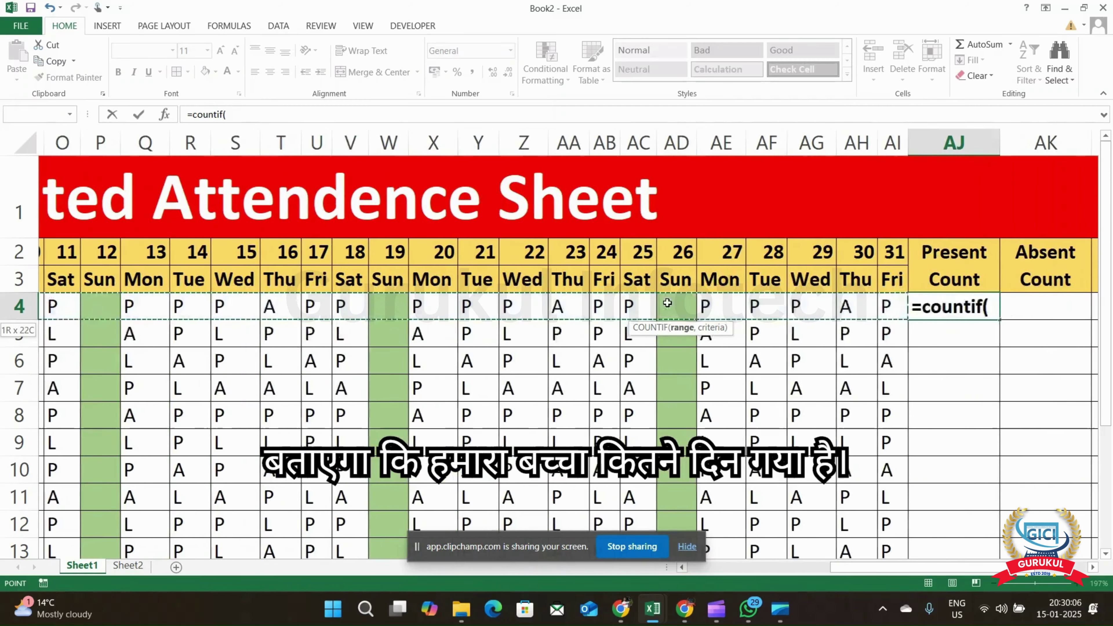
pyautogui.hotkey('shift', 'Left')
pyautogui.hotkey('shift', 'Left')
pyautogui.hotkey('shift', 'Left')
pyautogui.hotkey('shift', 'Left')
pyautogui.hotkey('shift', 'Left')
pyautogui.hotkey('shift', 'Left')
pyautogui.hotkey('shift', 'Left')
pyautogui.hotkey('shift', 'Left')
pyautogui.hotkey('shift', 'Left')
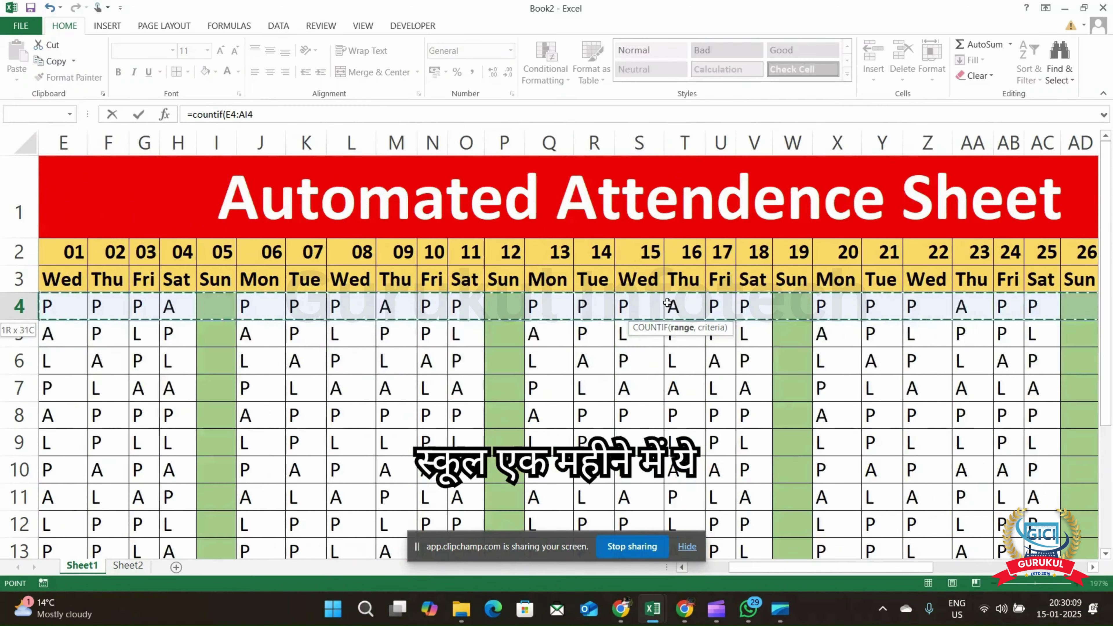
pyautogui.hotkey('shift', 'Left')
pyautogui.hotkey('shift', 'Left')
pyautogui.hotkey('shift', 'Left')
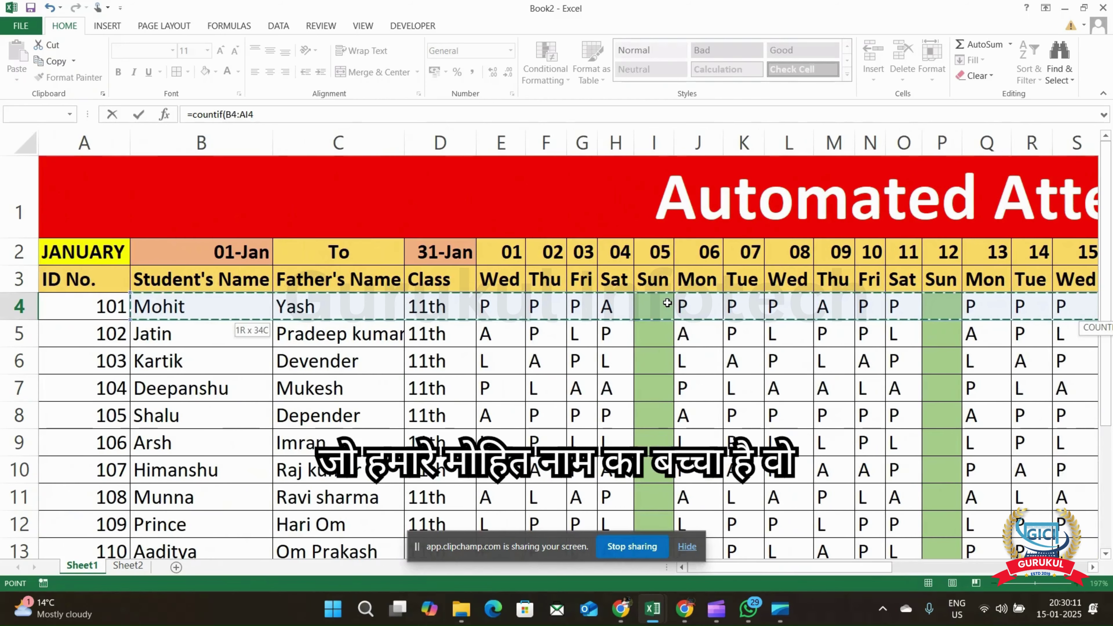
pyautogui.hotkey('shift', 'Right')
pyautogui.hotkey('shift', 'Right')
pyautogui.hotkey('shift', 'Right')
pyautogui.hotkey('shift', 'Right')
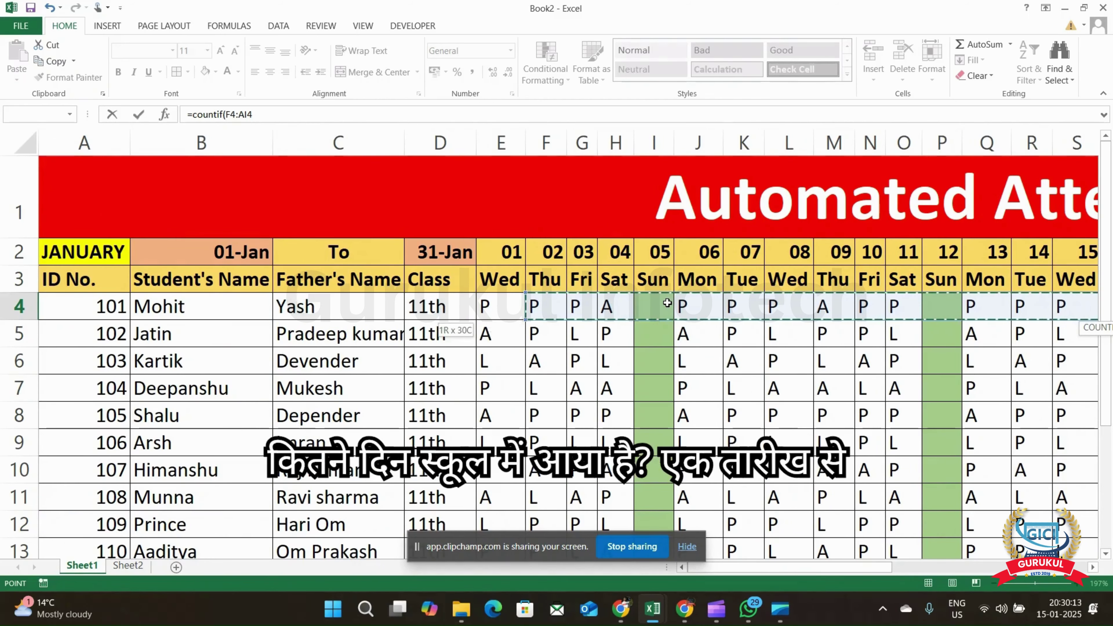
pyautogui.hotkey('shift', 'Left')
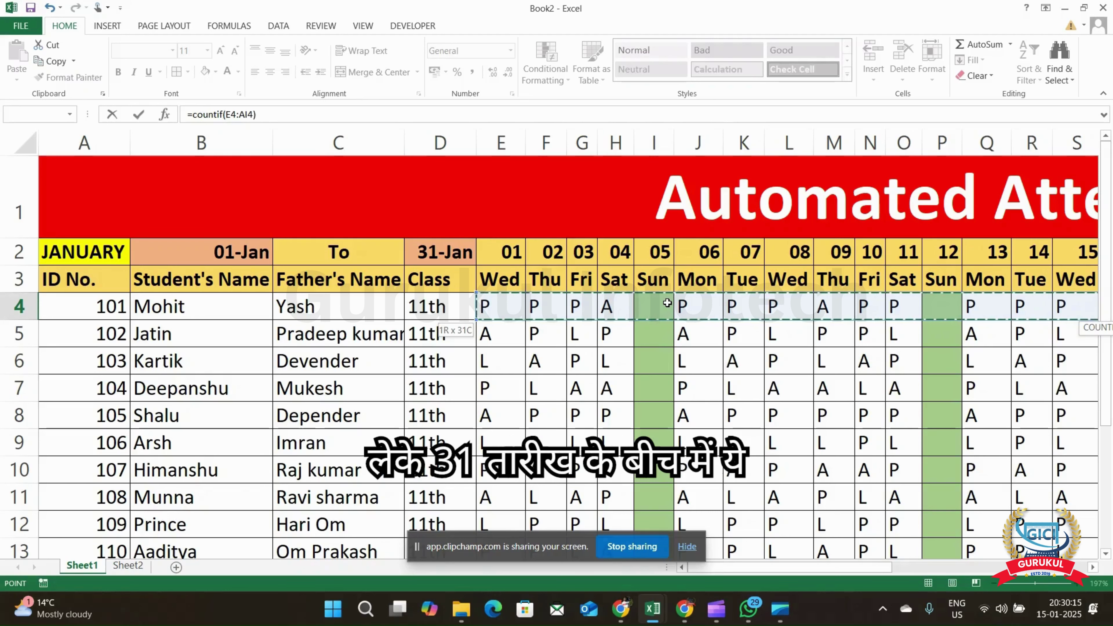
pyautogui.press('BackSpace')
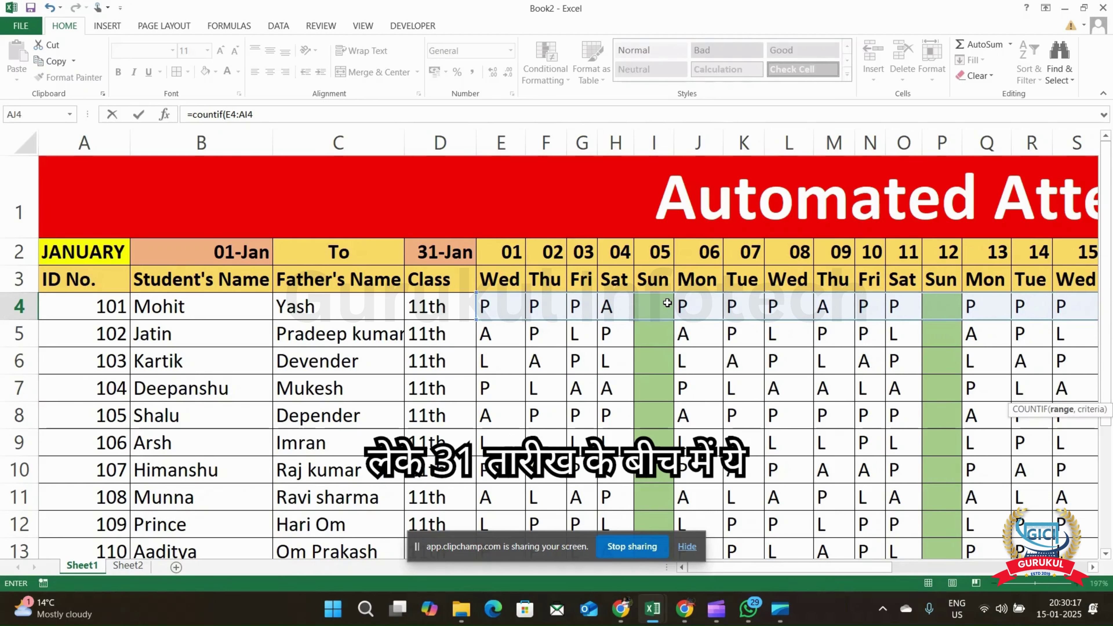
pyautogui.write(',')
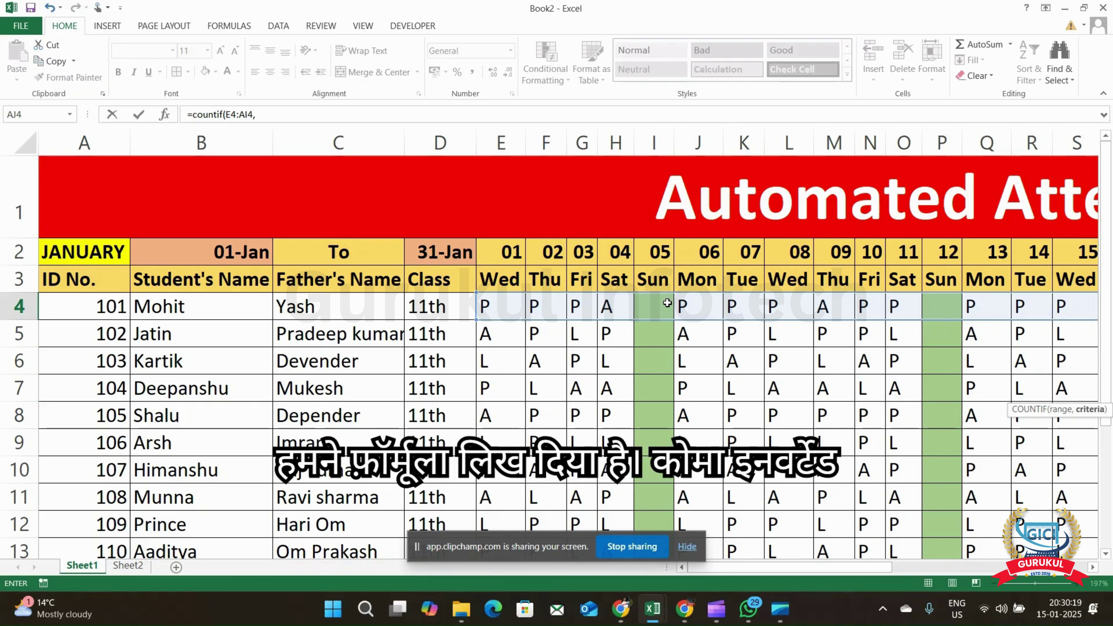
pyautogui.write('"')
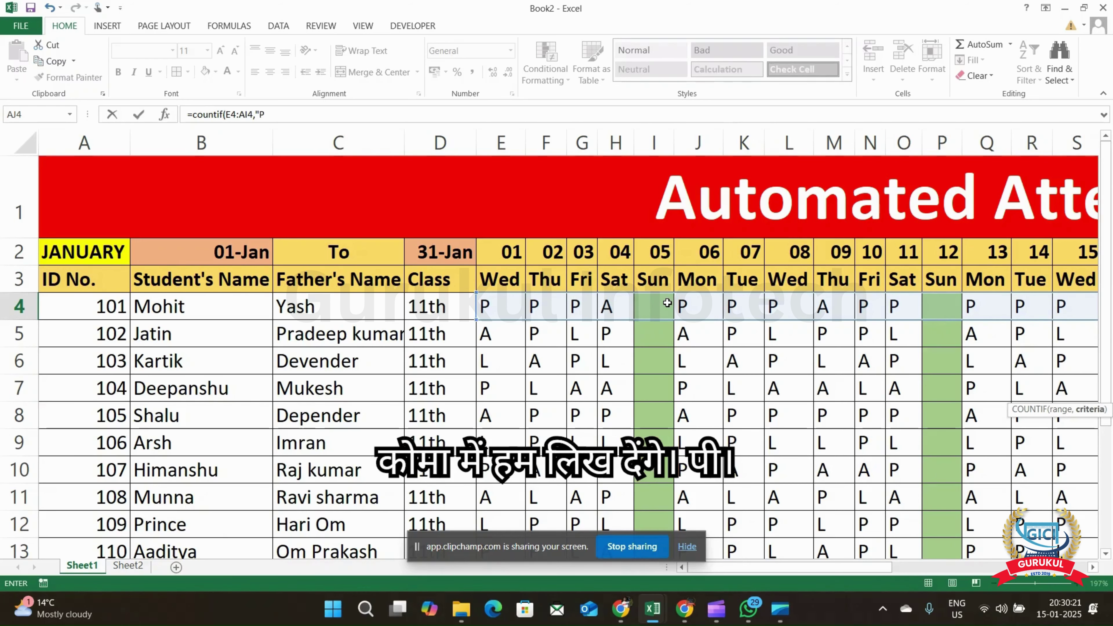
pyautogui.write('P"')
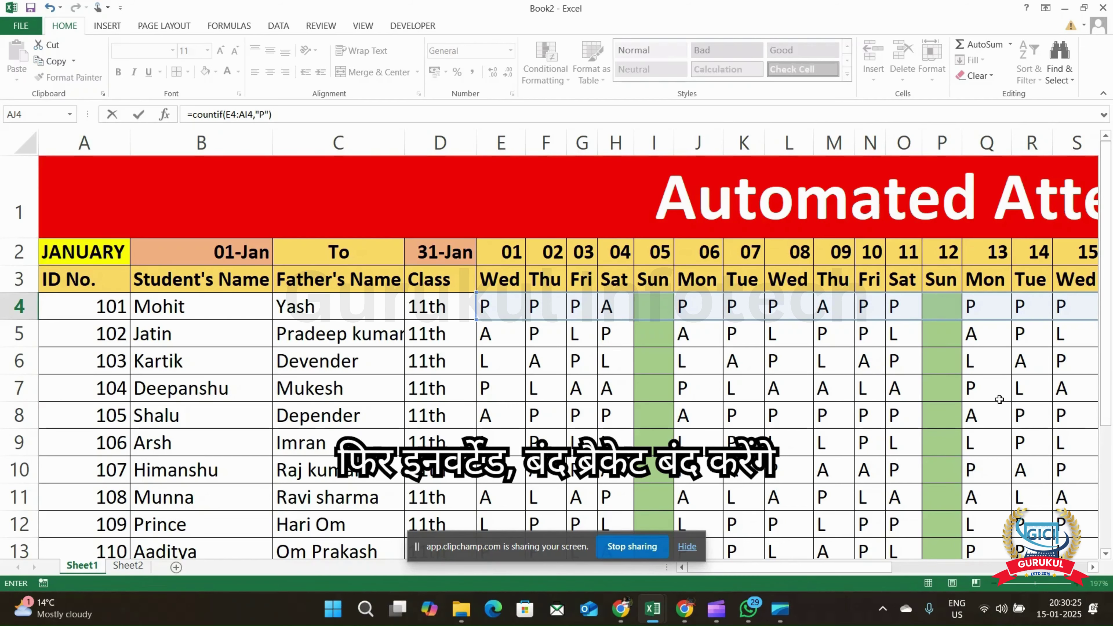
pyautogui.hscroll(3, 957, 381)
pyautogui.hscroll(4, 957, 381)
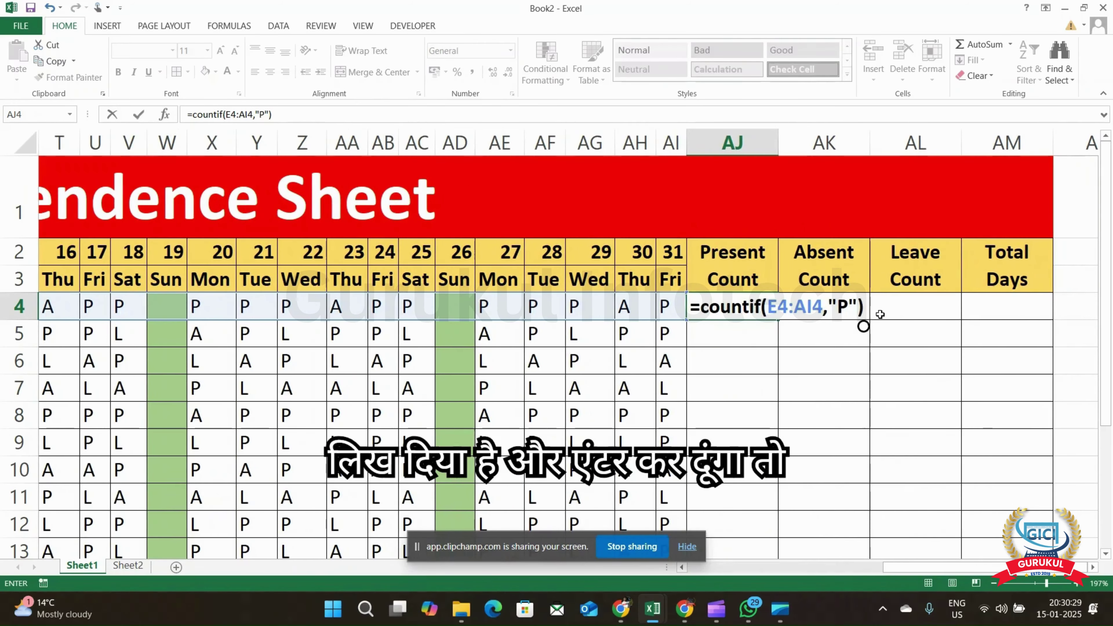
pyautogui.press('Return')
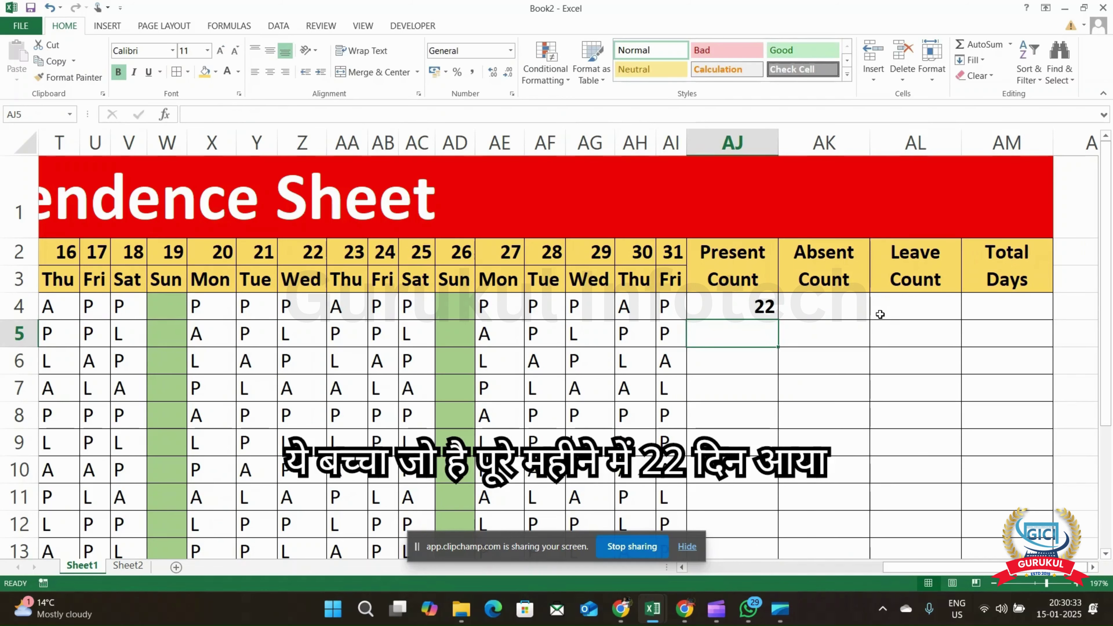
# Enter =COUNTIF(E4:AI4,"A") in AK4 to count the first student's absent marks
pyautogui.press('Up')
pyautogui.press('Right')
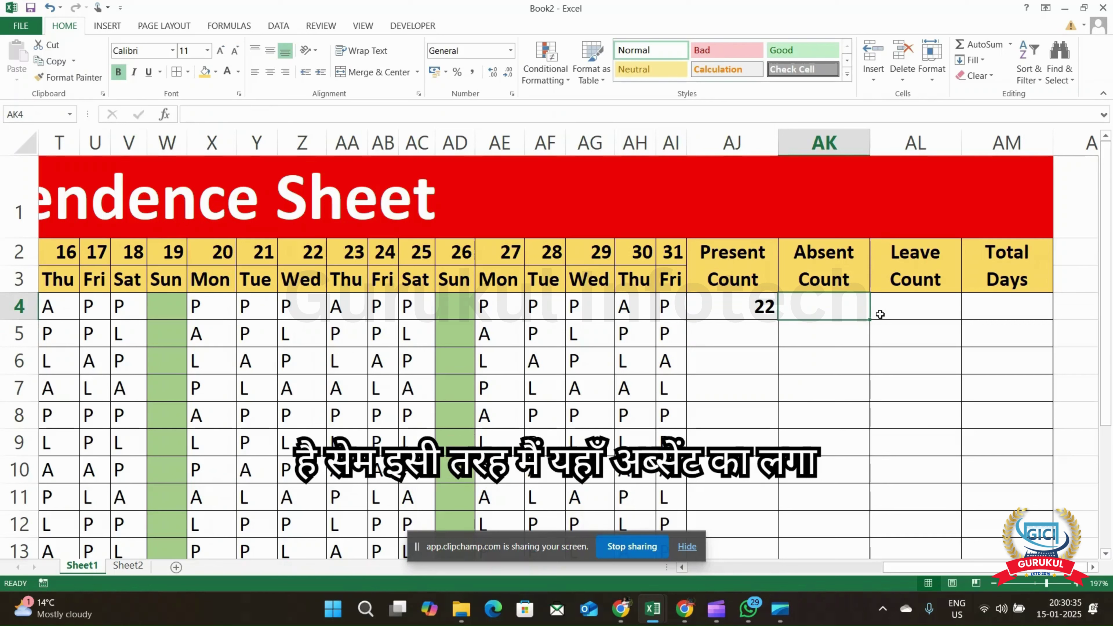
pyautogui.write('=')
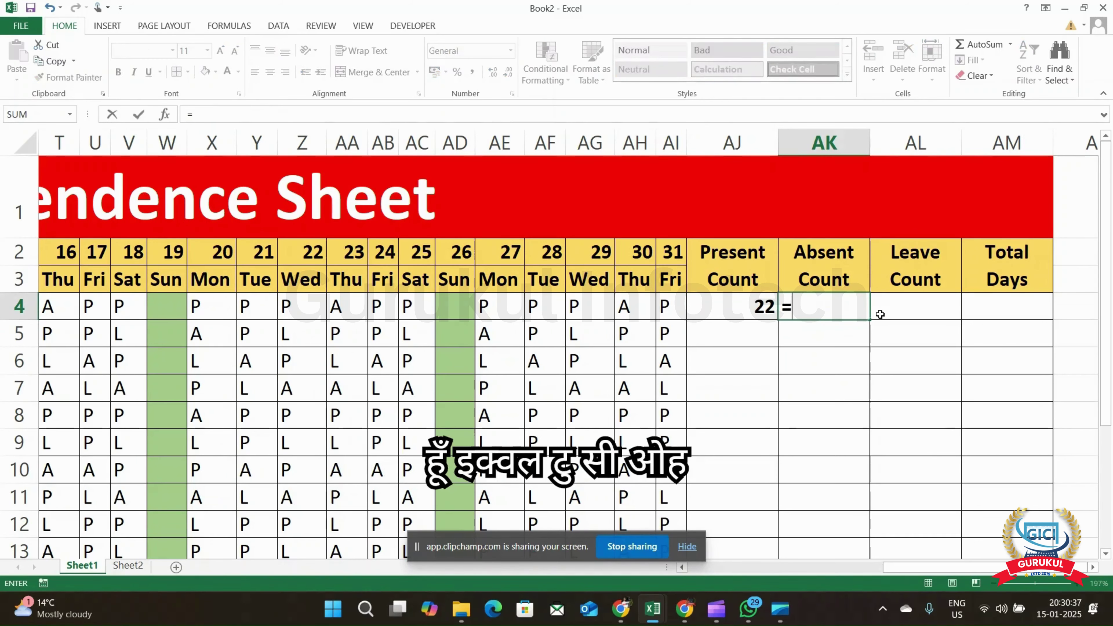
pyautogui.write('vo')
pyautogui.press('BackSpace')
pyautogui.press('BackSpace')
pyautogui.write('counti')
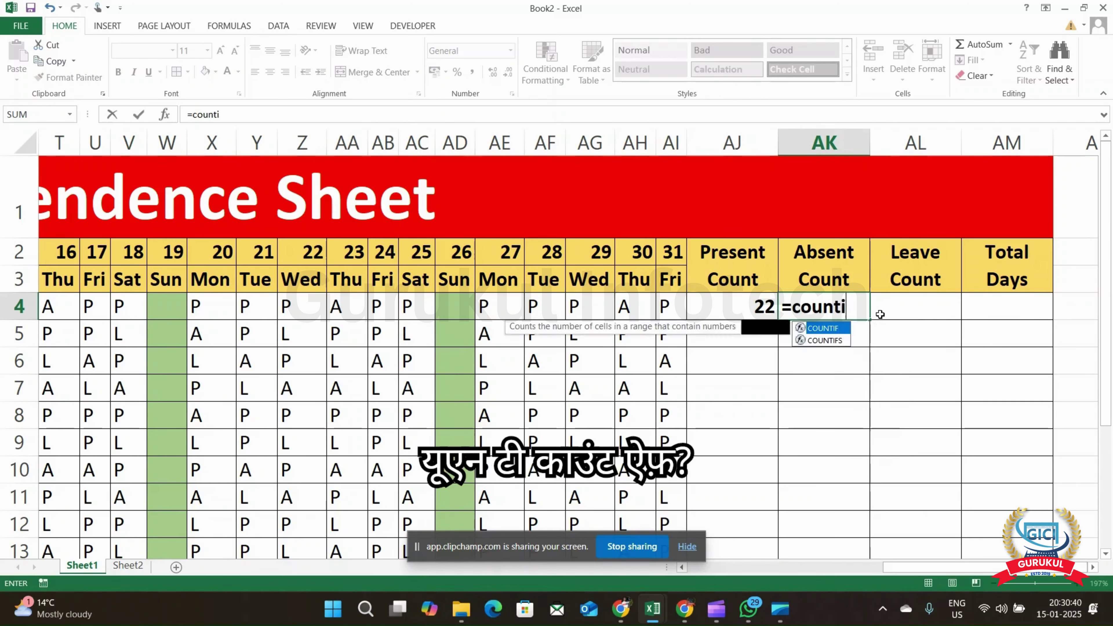
pyautogui.press('Tab')
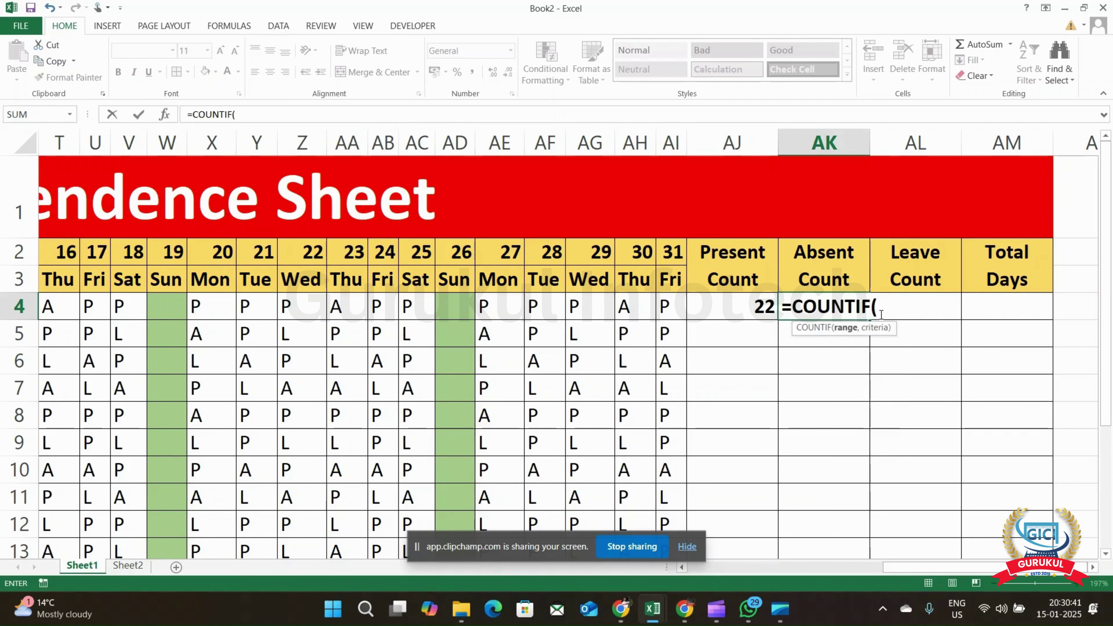
pyautogui.press('Left')
pyautogui.press('Left')
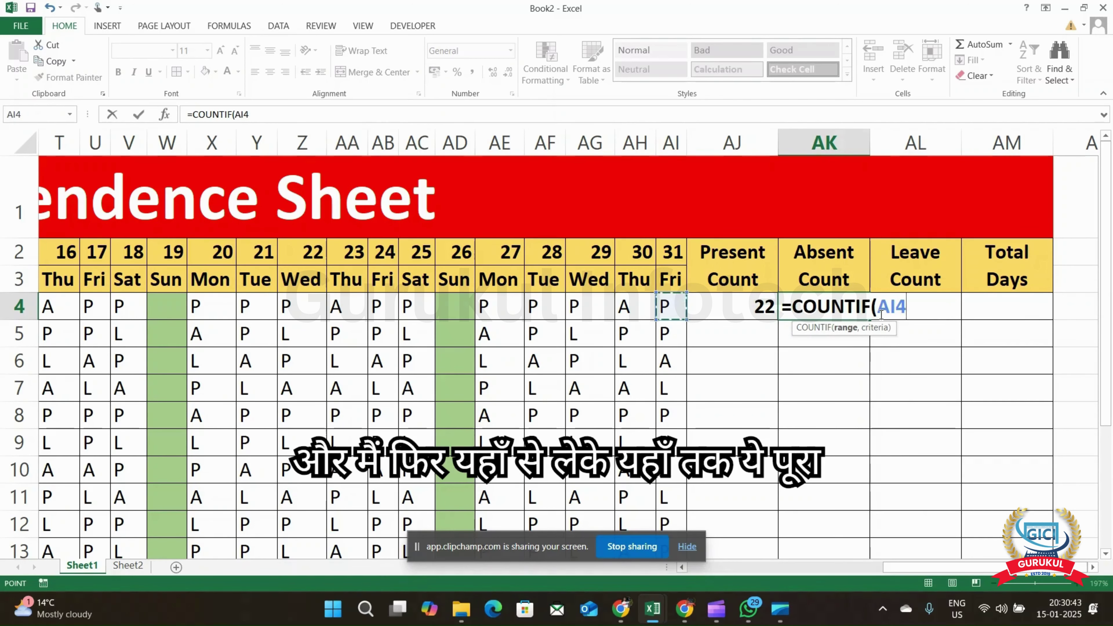
pyautogui.hotkey('shift', 'Left')
pyautogui.hotkey('shift', 'Left')
pyautogui.hotkey('shift', 'Left')
pyautogui.hotkey('shift', 'Left')
pyautogui.hotkey('shift', 'Left')
pyautogui.hotkey('shift', 'Left')
pyautogui.hotkey('shift', 'Left')
pyautogui.hotkey('shift', 'Left')
pyautogui.hotkey('shift', 'Left')
pyautogui.hotkey('shift', 'Left')
pyautogui.hotkey('shift', 'Left')
pyautogui.hotkey('shift', 'Left')
pyautogui.hotkey('shift', 'Left')
pyautogui.hotkey('shift', 'Left')
pyautogui.hotkey('shift', 'Left')
pyautogui.hotkey('shift', 'Left')
pyautogui.hotkey('shift', 'Left')
pyautogui.hotkey('shift', 'Left')
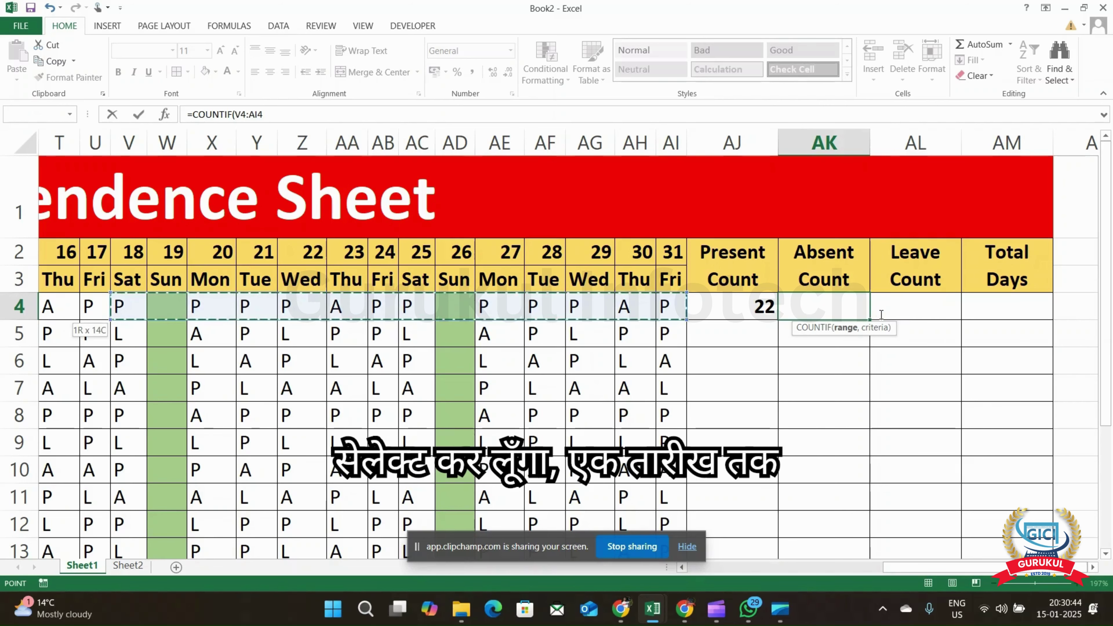
pyautogui.hotkey('shift', 'Left')
pyautogui.hotkey('shift', 'Left')
pyautogui.hotkey('shift', 'Left')
pyautogui.hotkey('shift', 'Left')
pyautogui.hotkey('shift', 'Left')
pyautogui.hotkey('shift', 'Left')
pyautogui.hotkey('shift', 'Left')
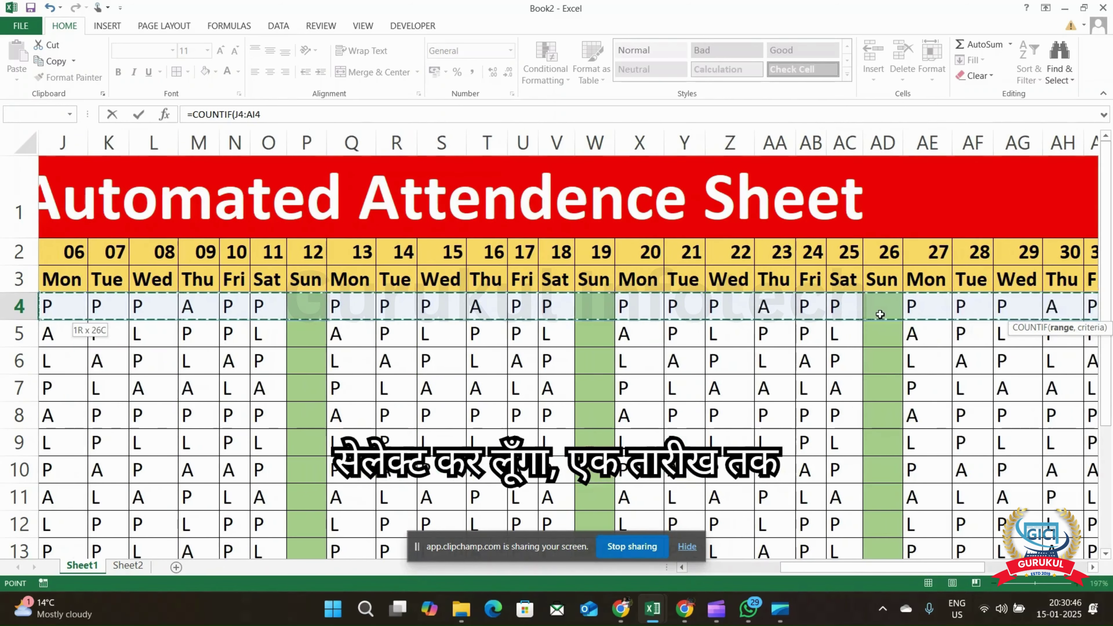
pyautogui.hotkey('shift', 'Left')
pyautogui.hotkey('shift', 'Left')
pyautogui.hotkey('shift', 'Left')
pyautogui.hotkey('shift', 'Left')
pyautogui.hotkey('shift', 'Left')
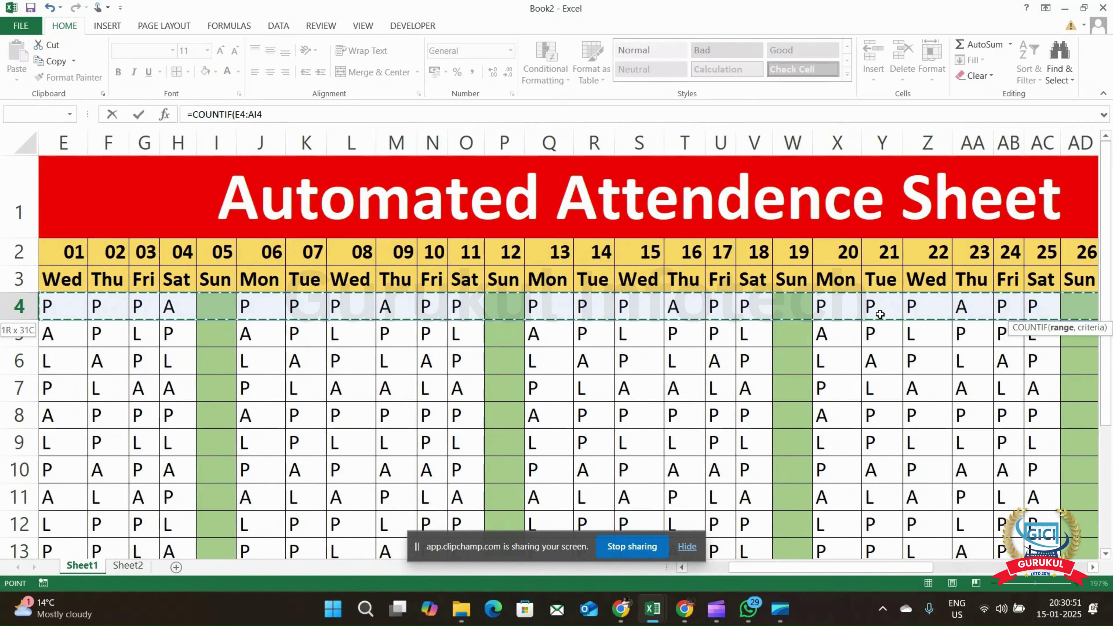
pyautogui.write(',')
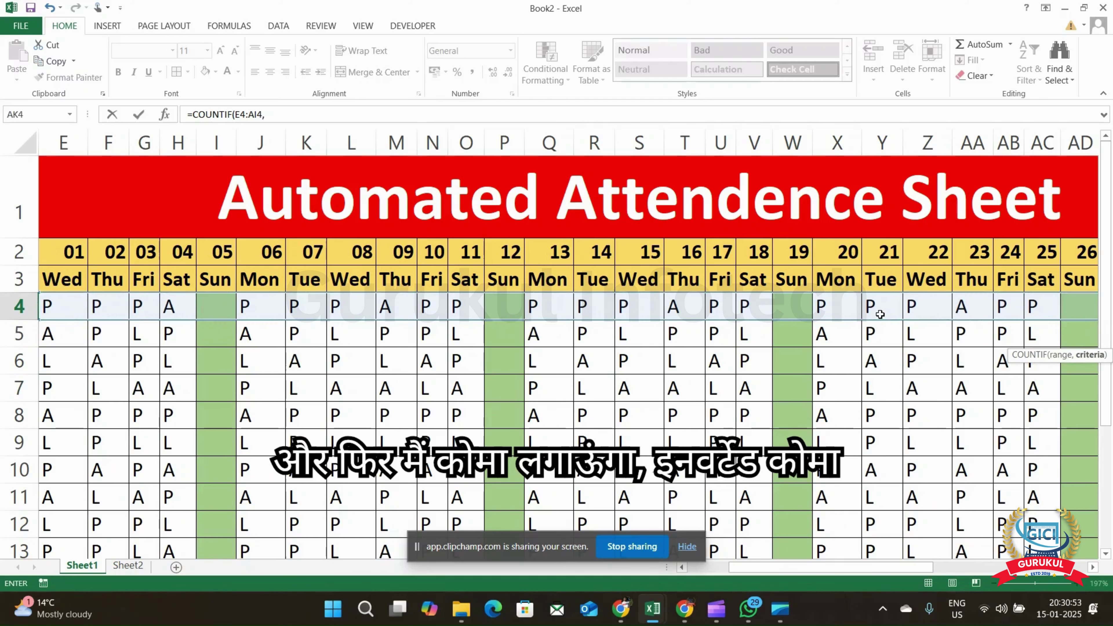
pyautogui.write('"A')
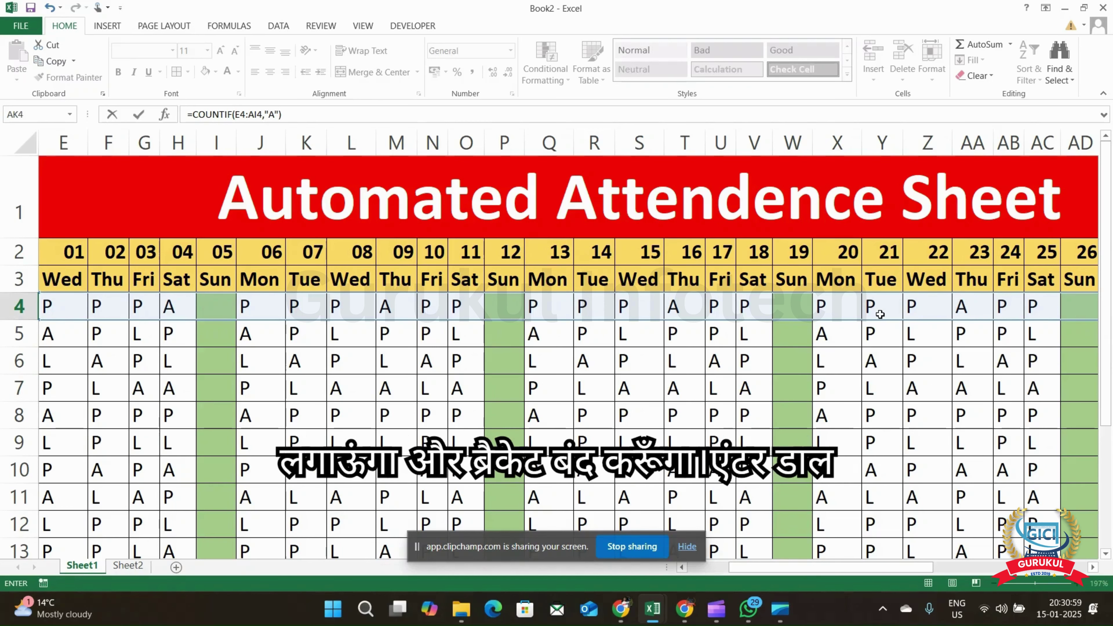
pyautogui.press('Return')
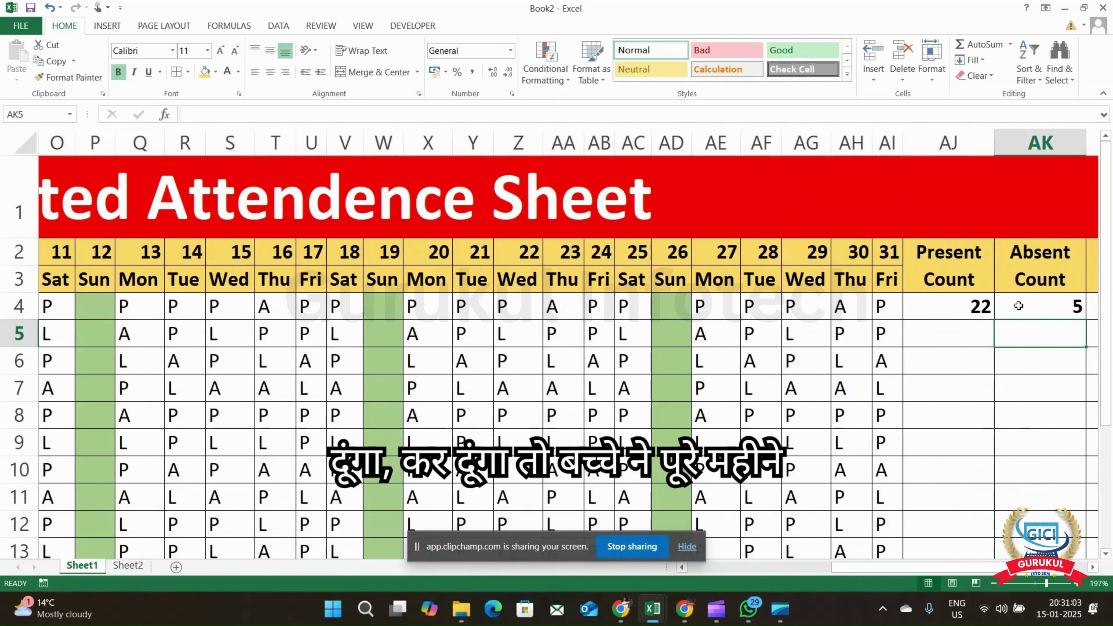
# Enter =COUNTIF(E4:AI4,"L") in AL4 to count the first student's leave marks
pyautogui.click(1017, 306)
pyautogui.press('Right')
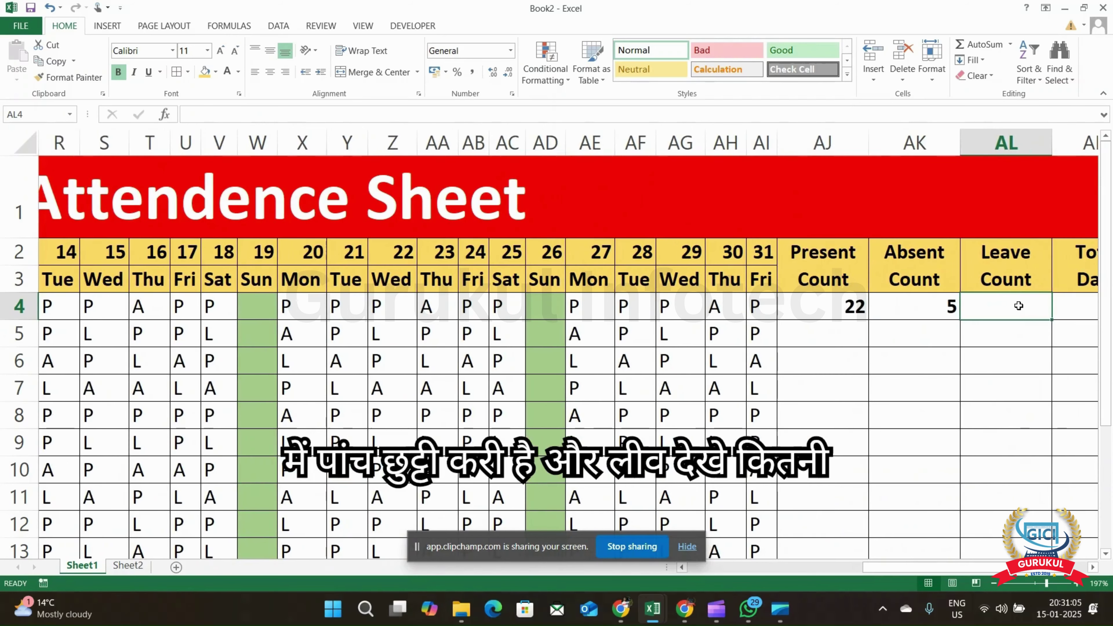
pyautogui.write('=')
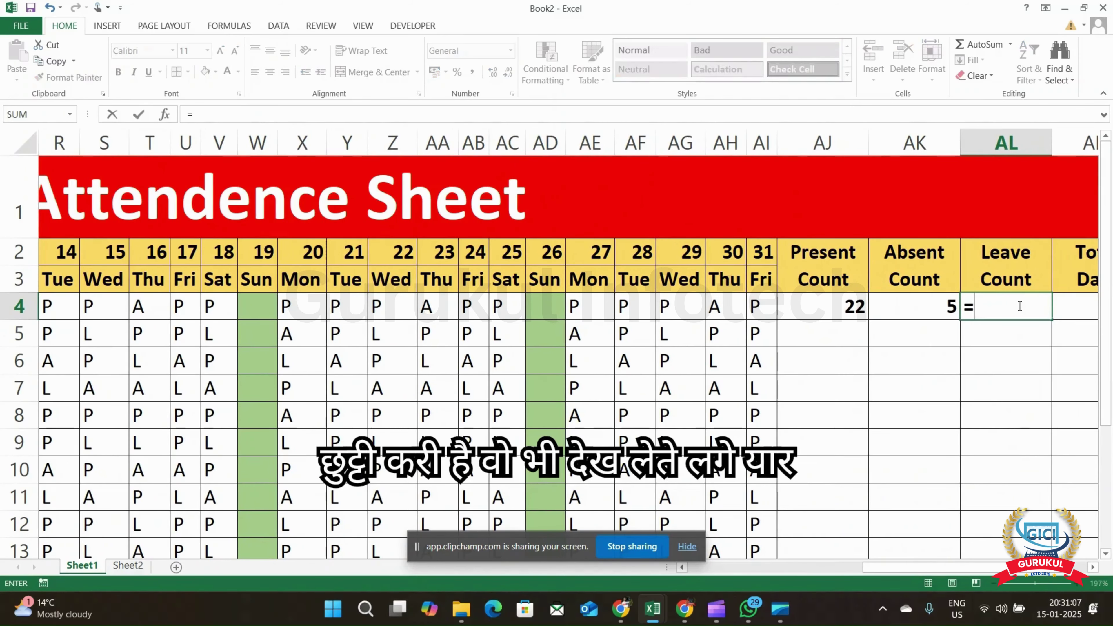
pyautogui.write('Count')
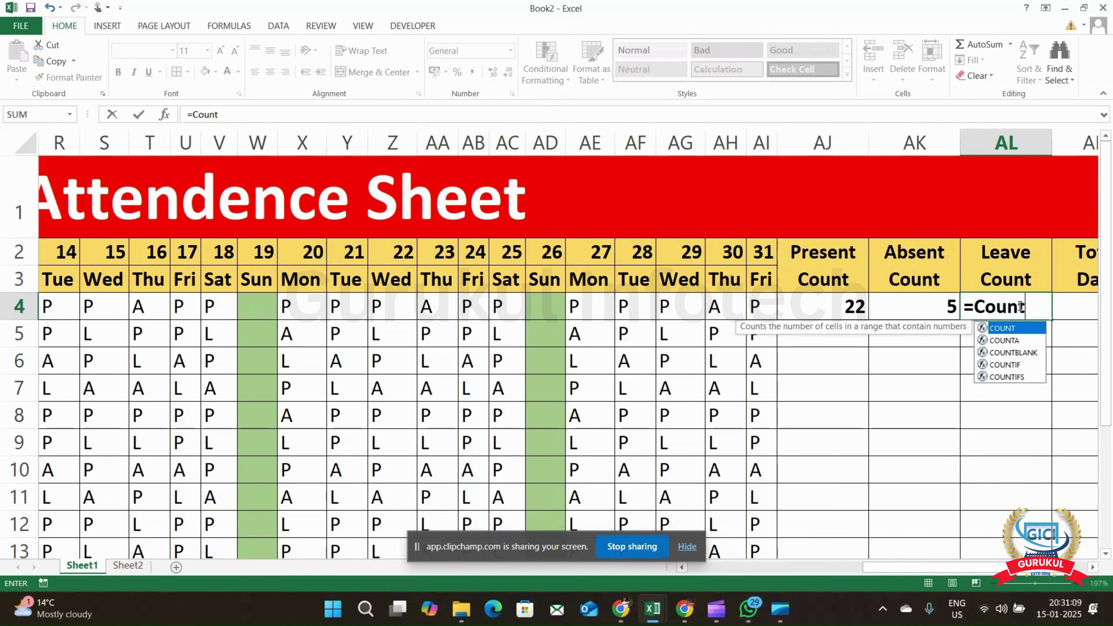
pyautogui.write('if')
pyautogui.press('Tab')
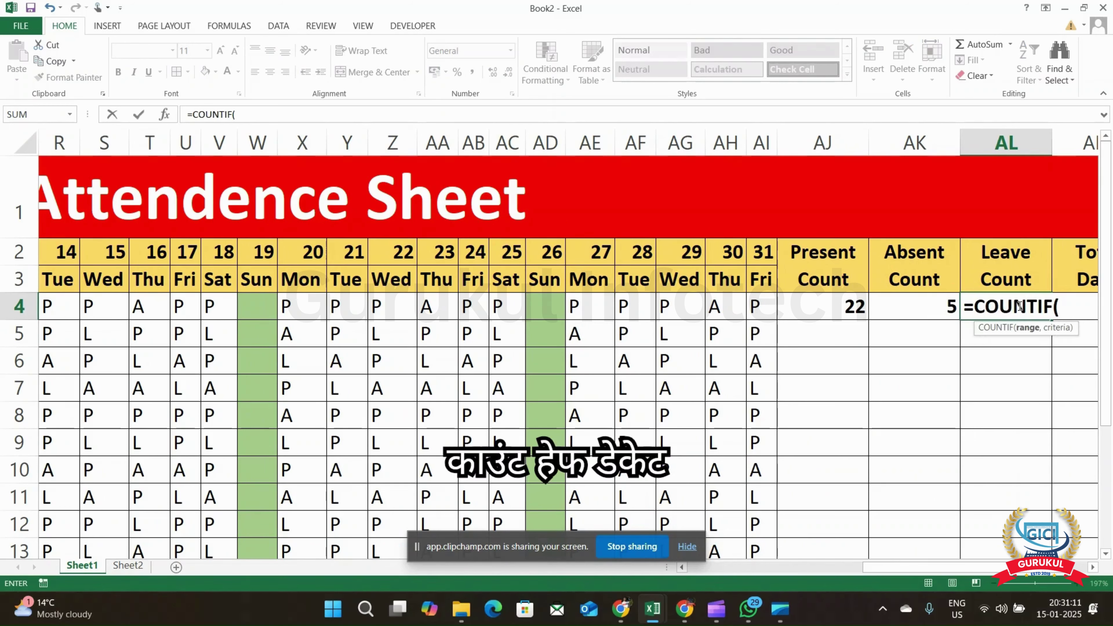
pyautogui.press('Left')
pyautogui.press('Left')
pyautogui.press('Left')
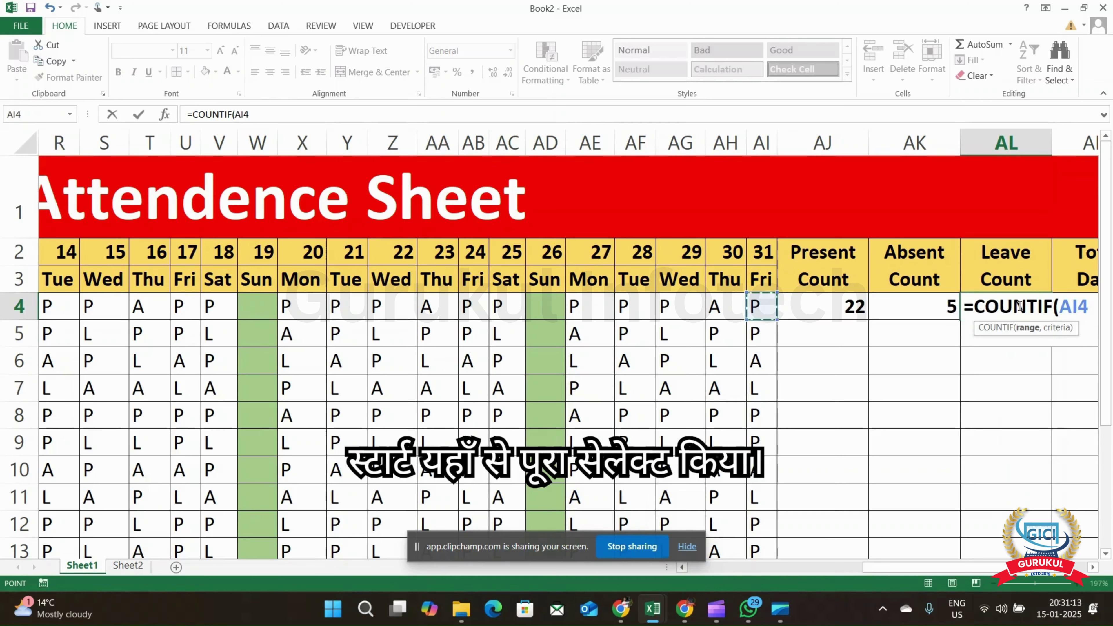
pyautogui.hotkey('shift', 'Left')
pyautogui.hotkey('shift', 'Left')
pyautogui.hotkey('shift', 'Left')
pyautogui.hotkey('shift', 'Left')
pyautogui.hotkey('shift', 'Left')
pyautogui.hotkey('shift', 'Left')
pyautogui.hotkey('shift', 'Left')
pyautogui.hotkey('shift', 'Left')
pyautogui.hotkey('shift', 'Left')
pyautogui.hotkey('shift', 'Left')
pyautogui.hotkey('shift', 'Left')
pyautogui.hotkey('shift', 'Left')
pyautogui.hotkey('shift', 'Left')
pyautogui.hotkey('shift', 'Left')
pyautogui.hotkey('shift', 'Left')
pyautogui.hotkey('shift', 'Left')
pyautogui.hotkey('shift', 'Left')
pyautogui.hotkey('shift', 'Left')
pyautogui.hotkey('shift', 'Left')
pyautogui.hotkey('shift', 'Left')
pyautogui.hotkey('shift', 'Left')
pyautogui.hotkey('shift', 'Left')
pyautogui.hotkey('shift', 'Left')
pyautogui.hotkey('shift', 'Left')
pyautogui.hotkey('shift', 'Left')
pyautogui.hotkey('shift', 'Left')
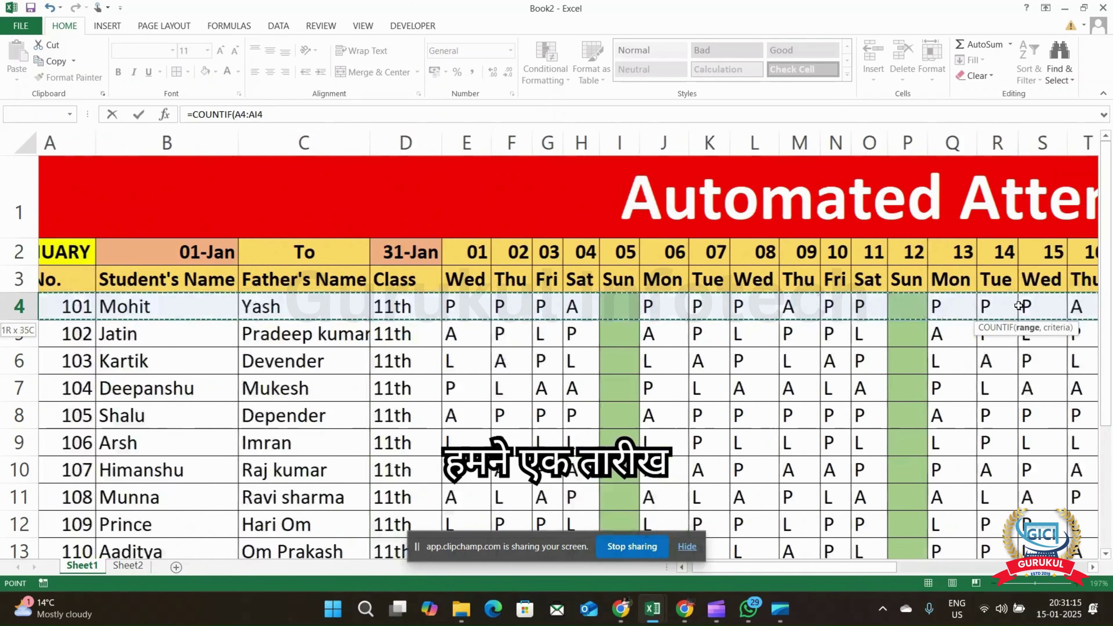
pyautogui.hotkey('shift', 'Right')
pyautogui.hotkey('shift', 'Right')
pyautogui.hotkey('shift', 'Right')
pyautogui.hotkey('shift', 'Right')
pyautogui.hotkey('shift', 'Right')
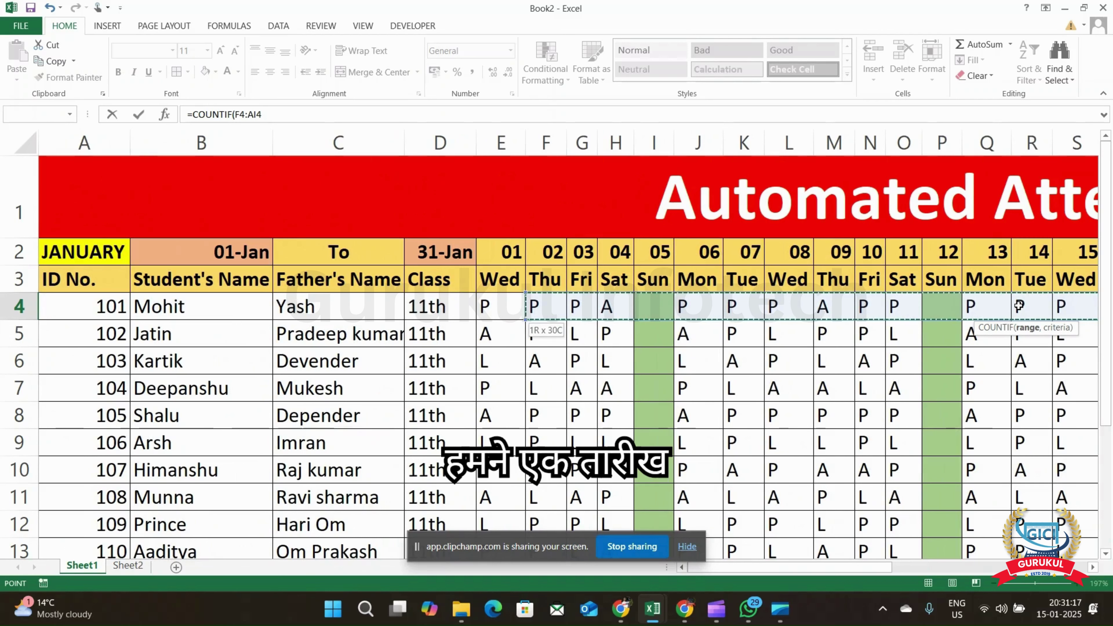
pyautogui.hotkey('shift', 'Left')
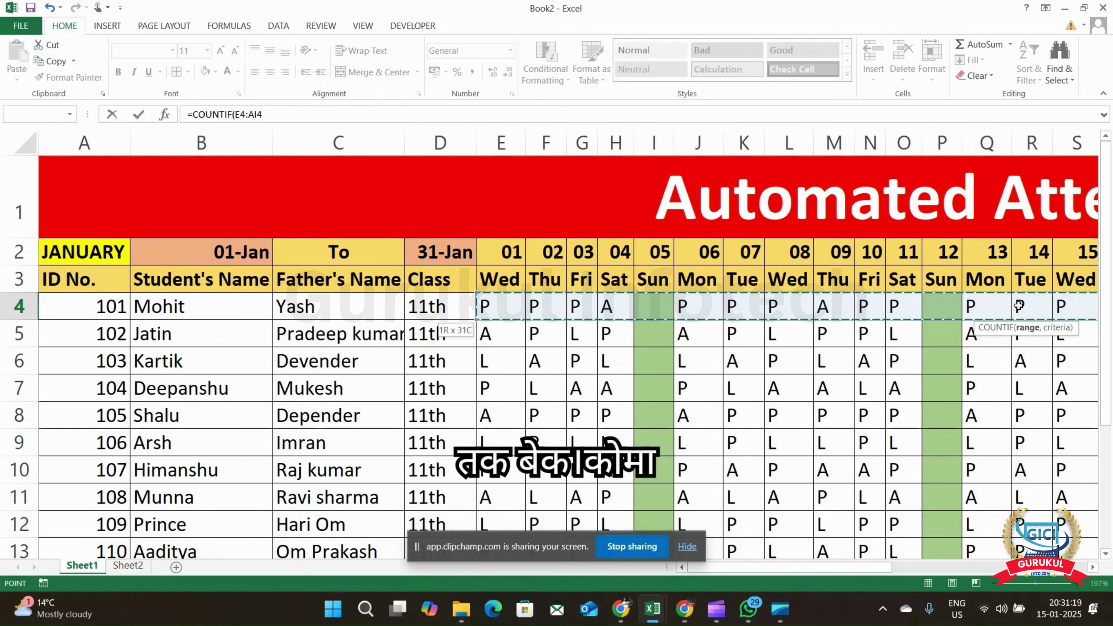
pyautogui.write(',')
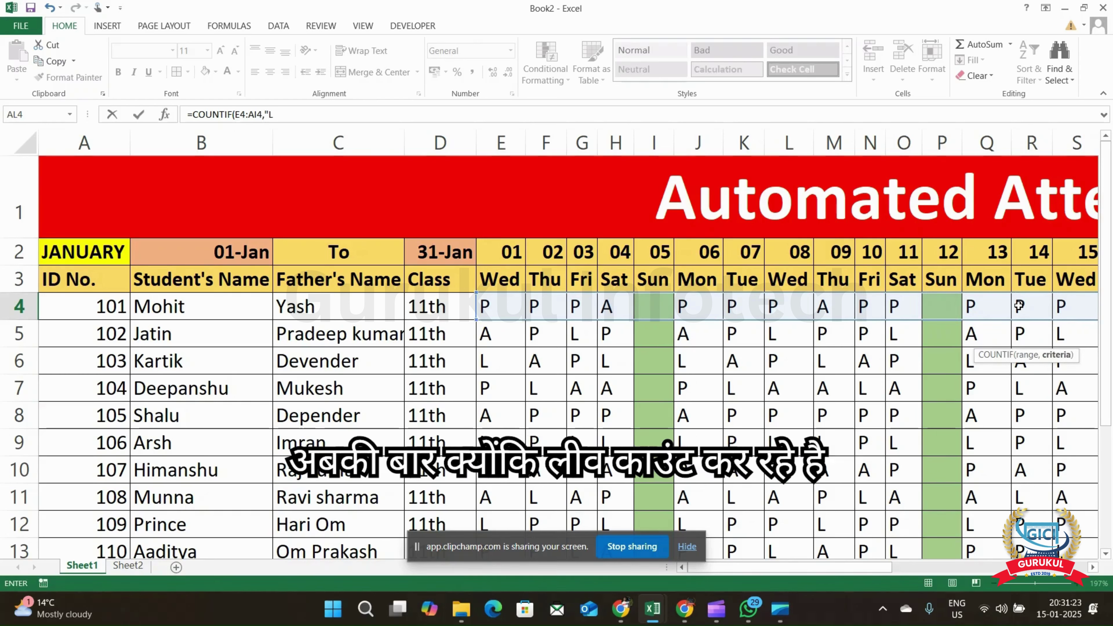
pyautogui.write('"L')
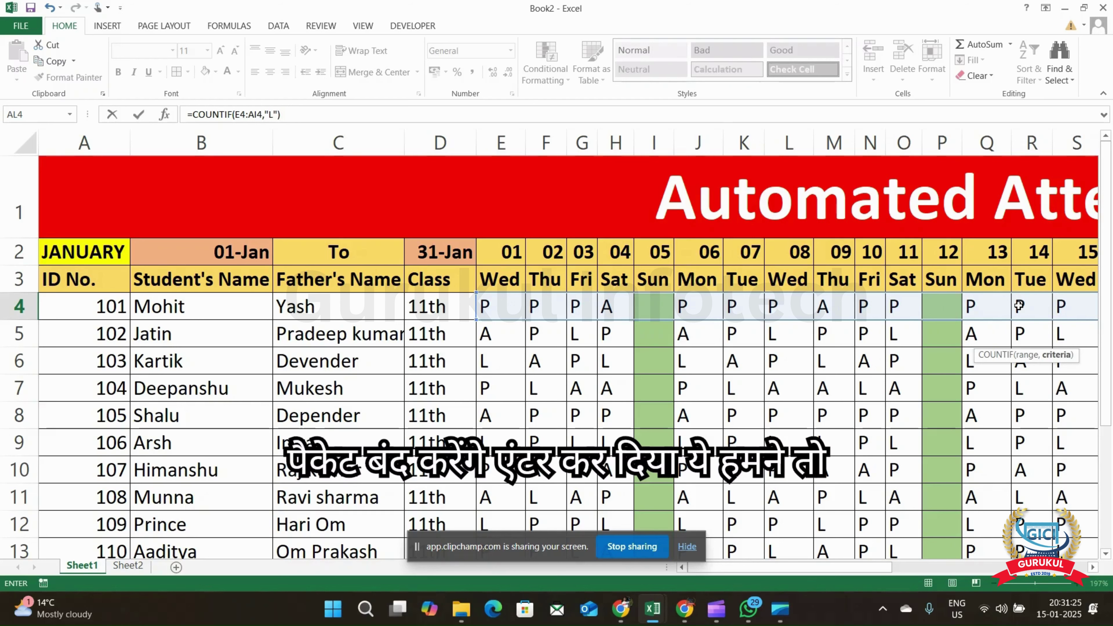
pyautogui.write('")')
pyautogui.press('Return')
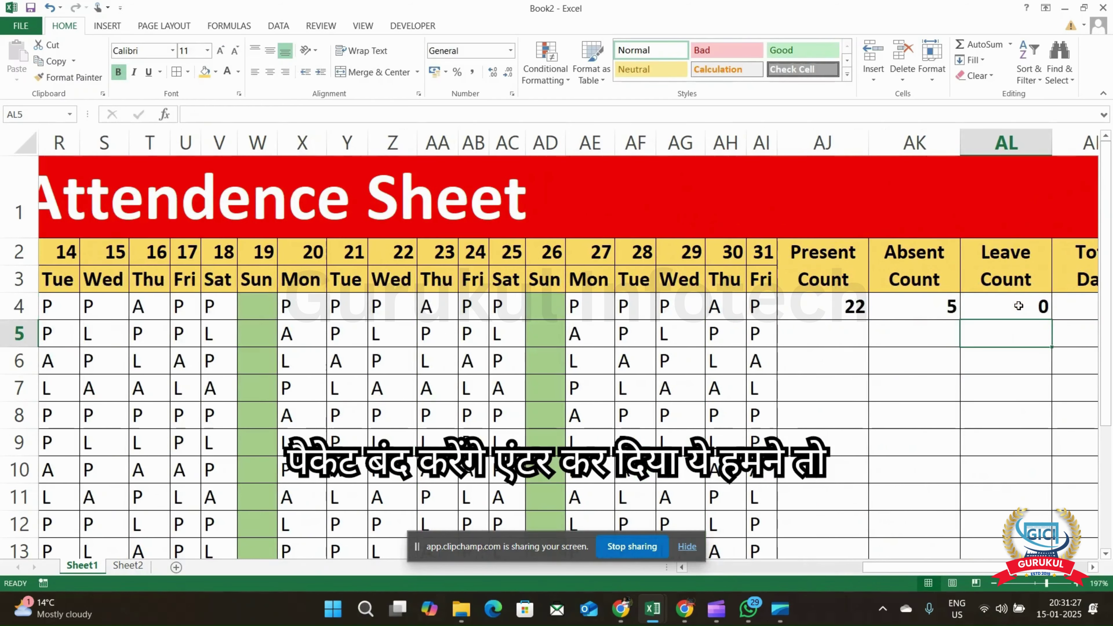
# Enter =SUM(AJ4:AL4) in AM4 to total the first student's present, absent and leave days
pyautogui.click(836, 310)
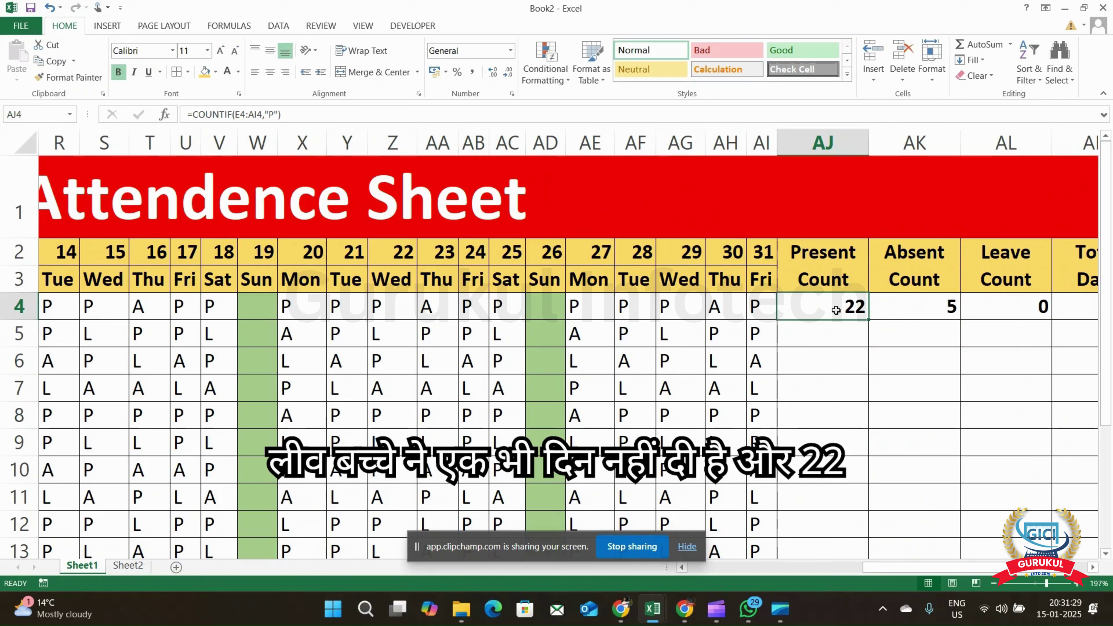
pyautogui.press('Right')
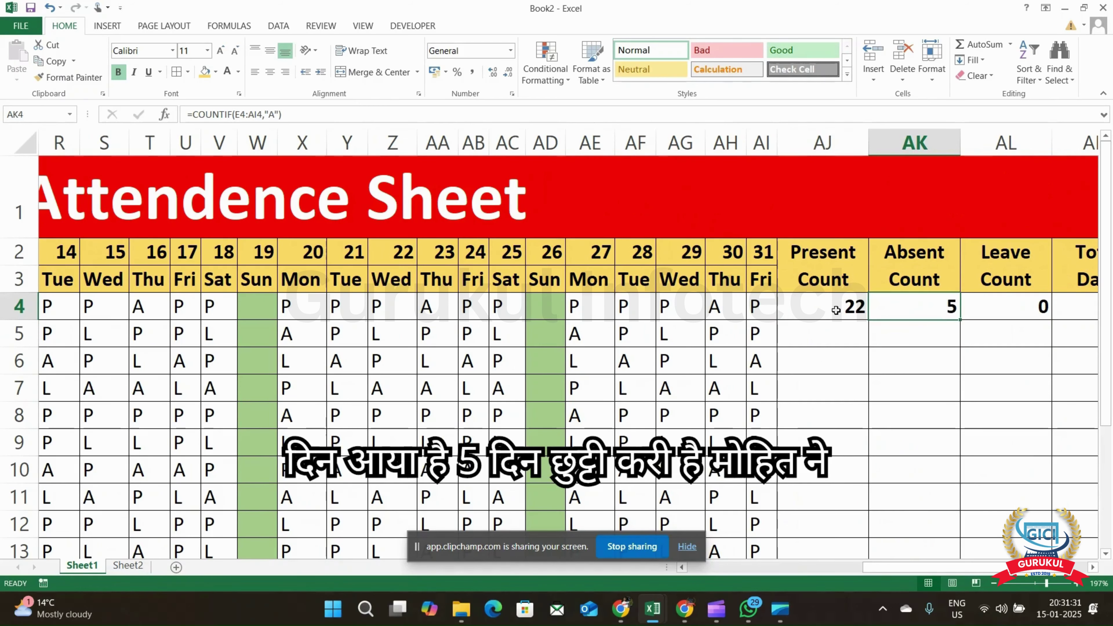
pyautogui.press('Right')
pyautogui.press('Right')
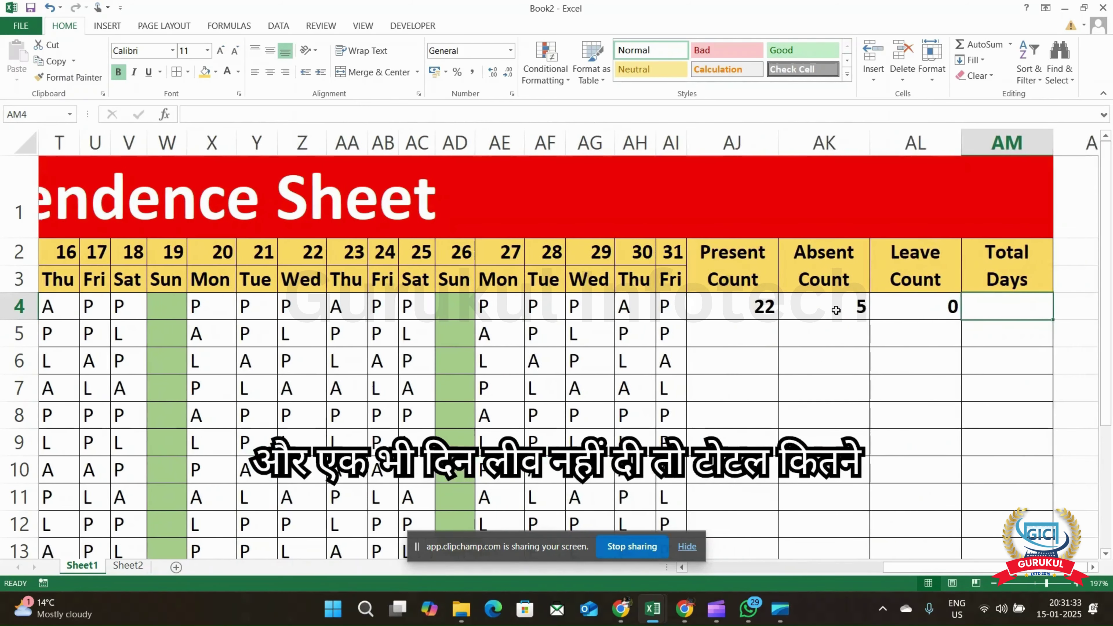
pyautogui.write('=')
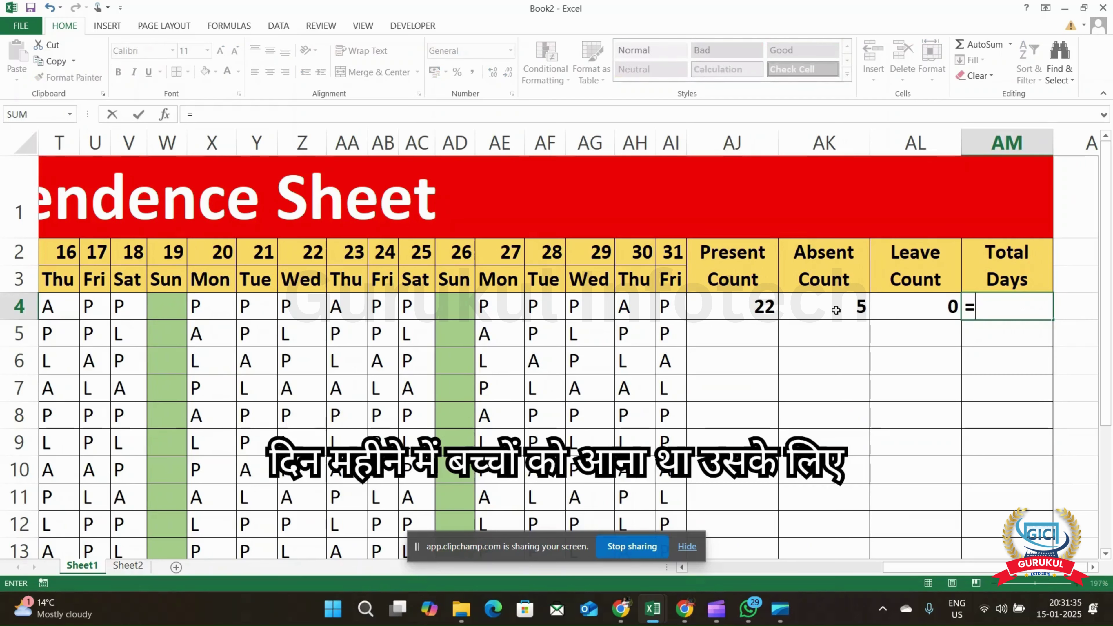
pyautogui.write('S')
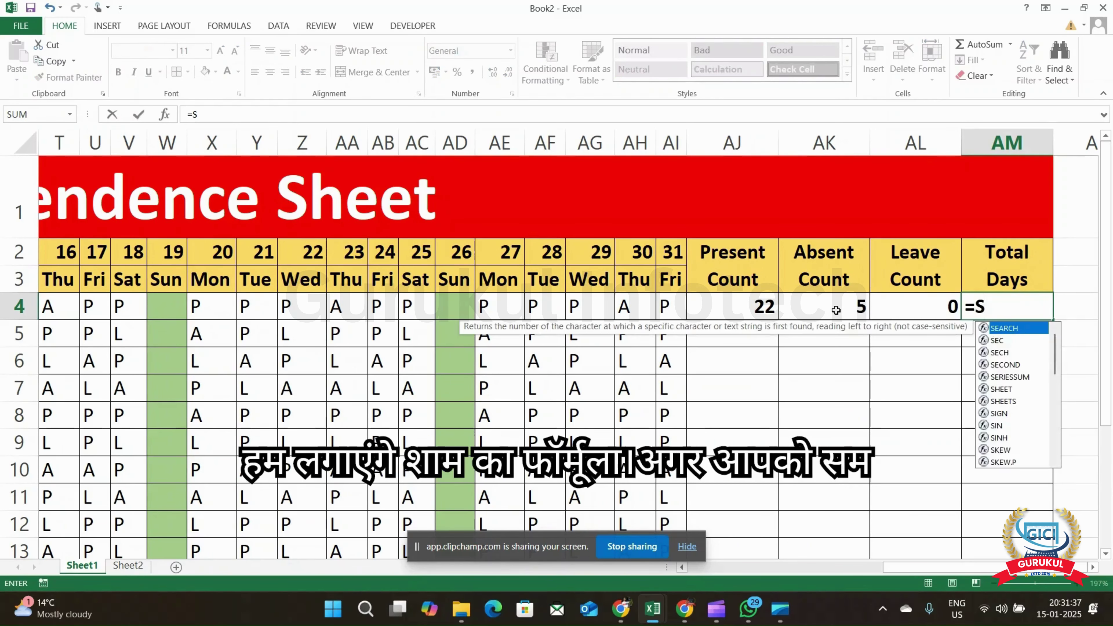
pyautogui.write('um')
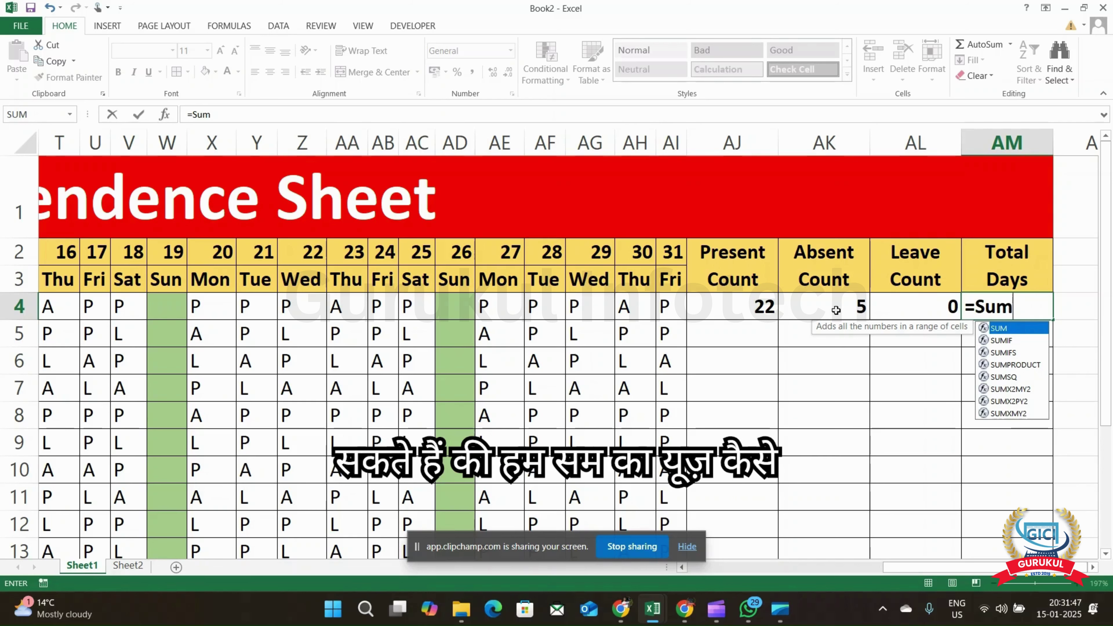
pyautogui.write('(')
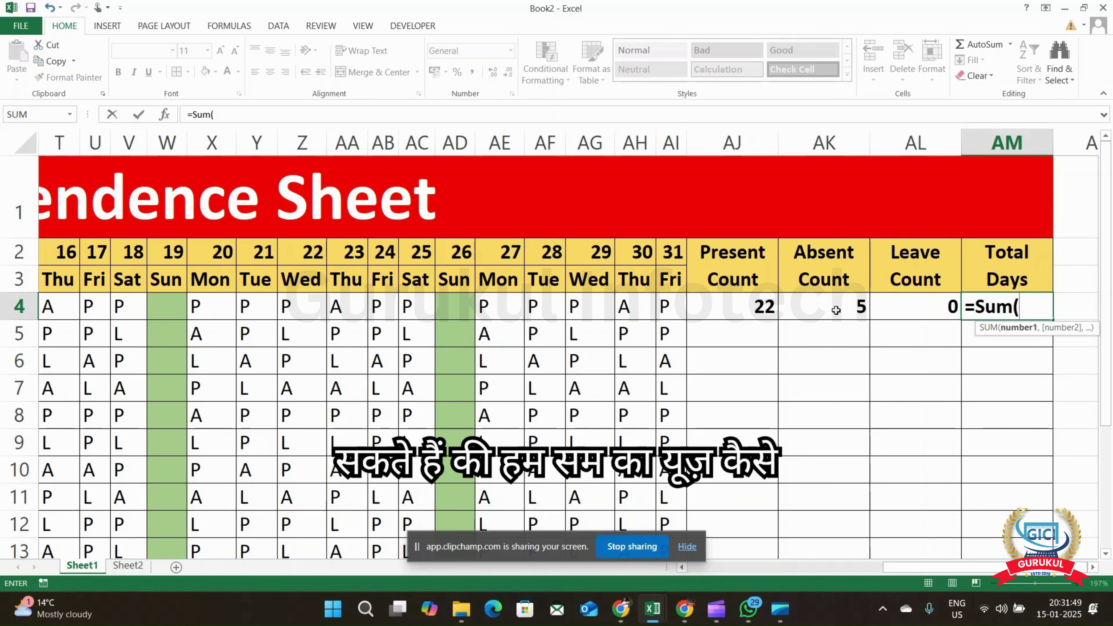
pyautogui.press('Left')
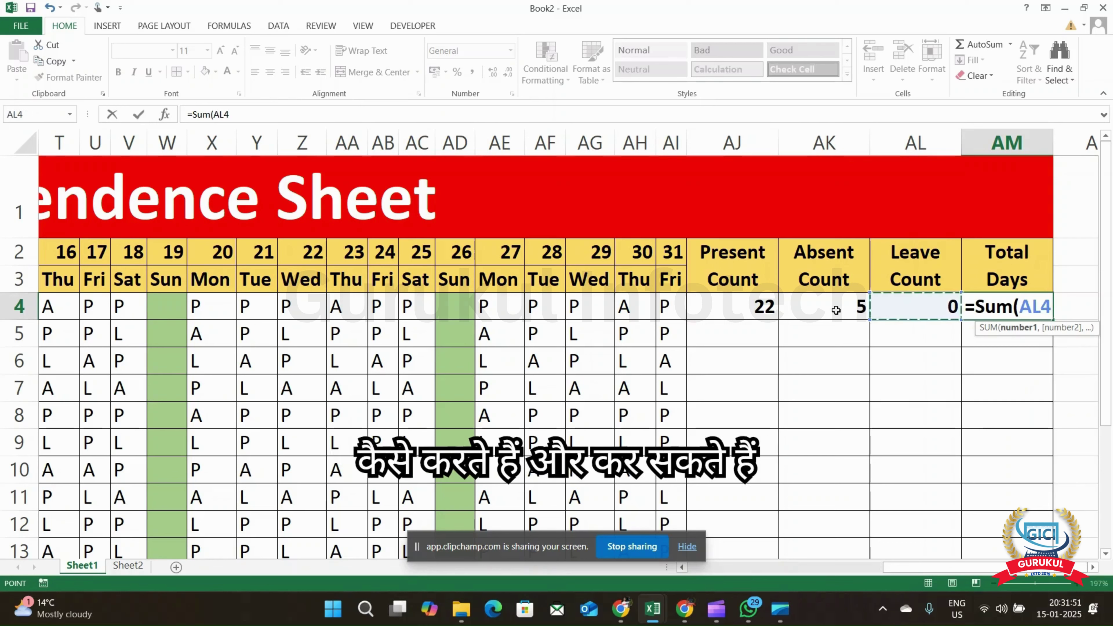
pyautogui.hotkey('shift', 'Left')
pyautogui.hotkey('shift', 'Left')
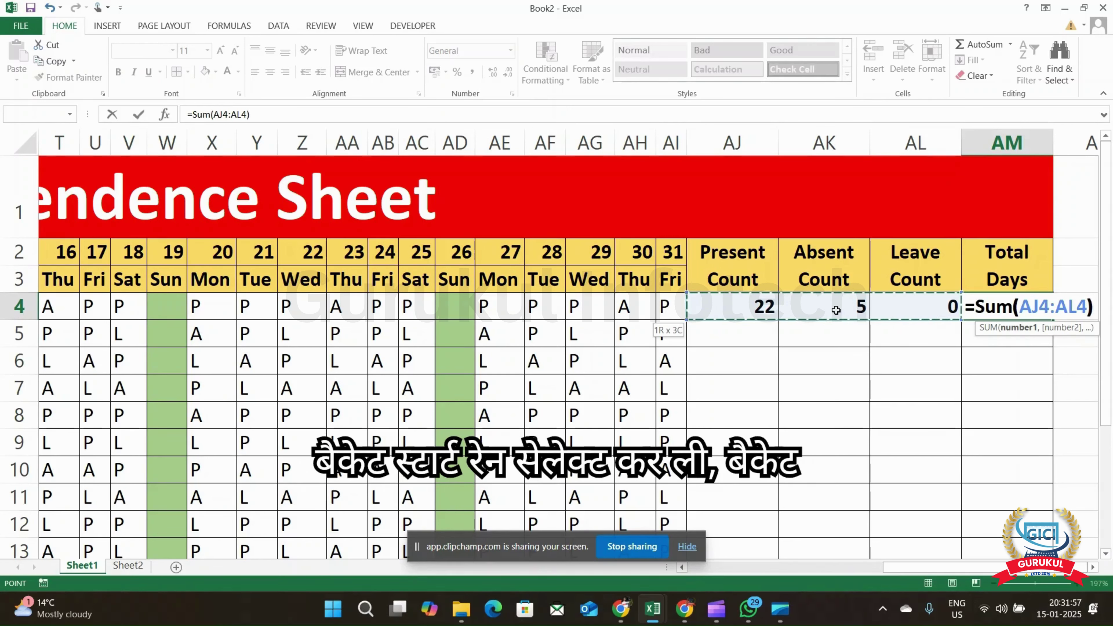
pyautogui.write(')')
pyautogui.press('Return')
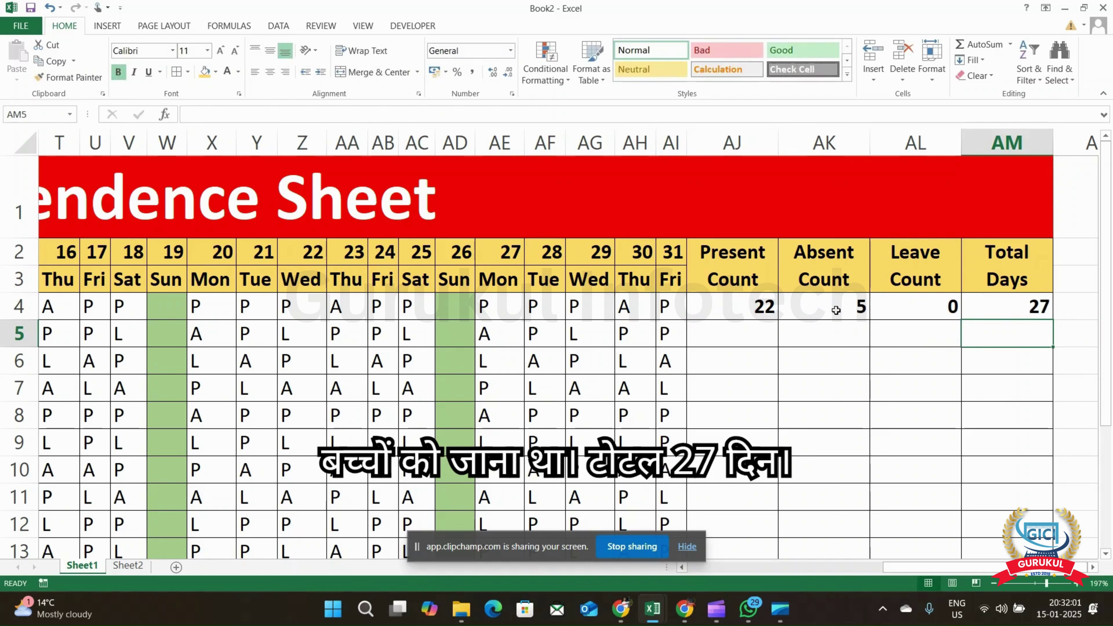
# Fill the four summary formulas in AJ4:AM4 down through row 13 for all students
pyautogui.press('Up')
pyautogui.press('Left')
pyautogui.press('Left')
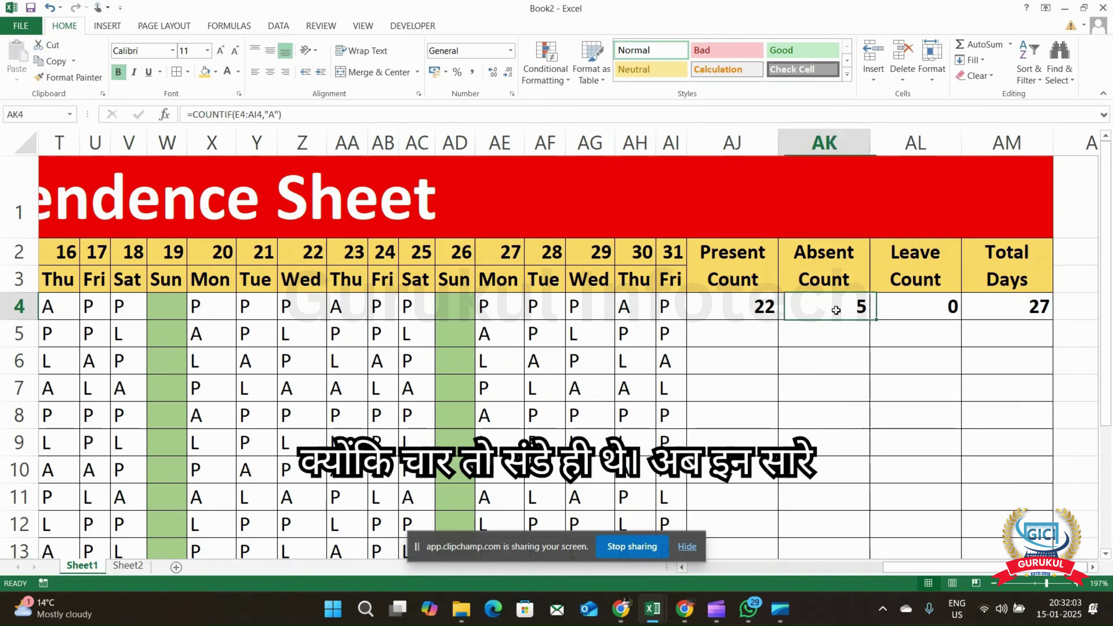
pyautogui.hotkey('shift', 'Right')
pyautogui.hotkey('shift', 'Right')
pyautogui.hotkey('shift', 'Right')
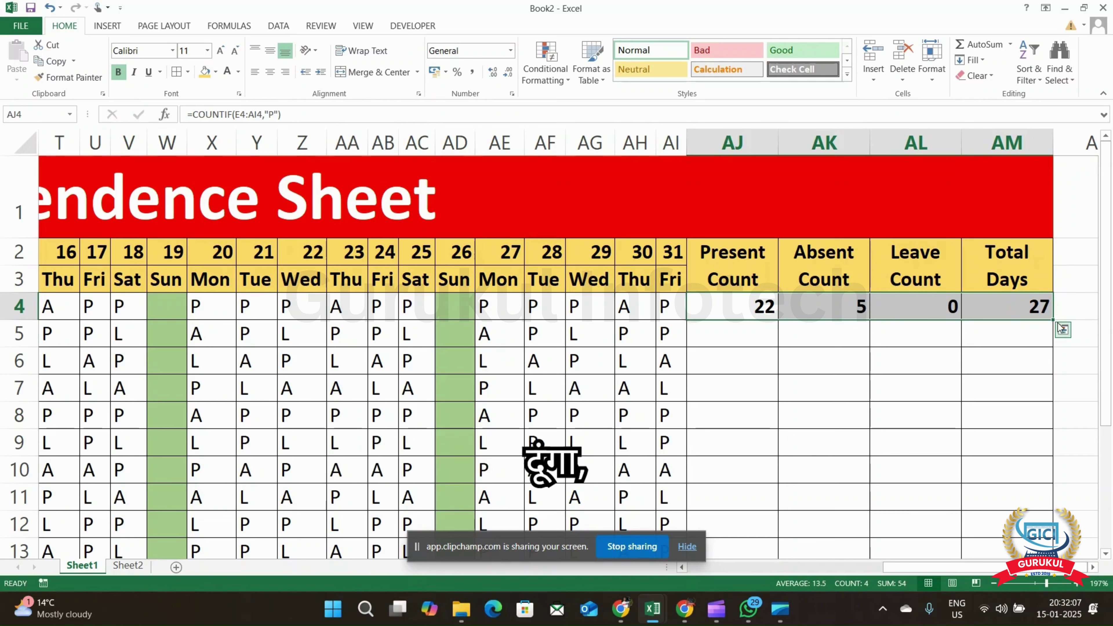
pyautogui.moveTo(1052, 320); pyautogui.dragTo(1027, 476)
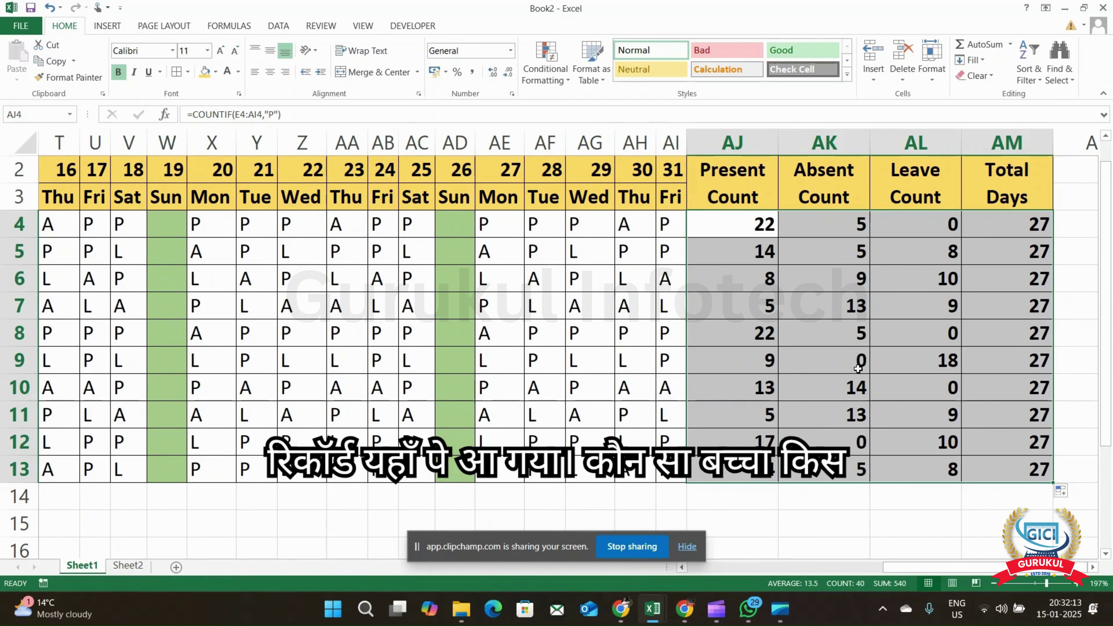
# Review the finished attendance sheet, from the student details and daily marks across to the summary counts
pyautogui.click(756, 359)
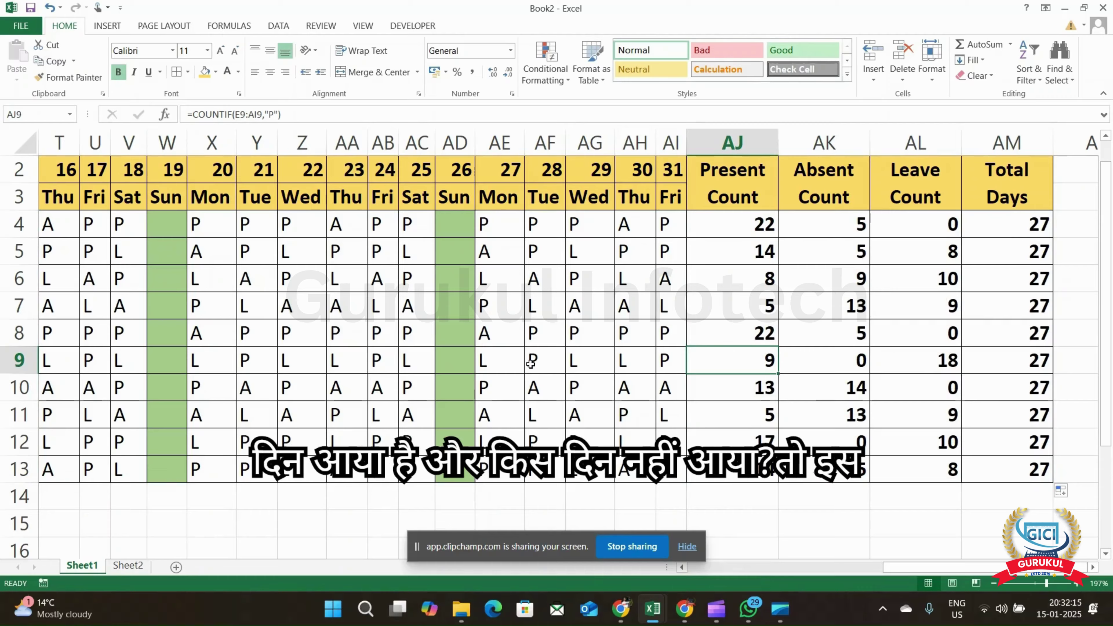
pyautogui.hscroll(-10, 530, 364)
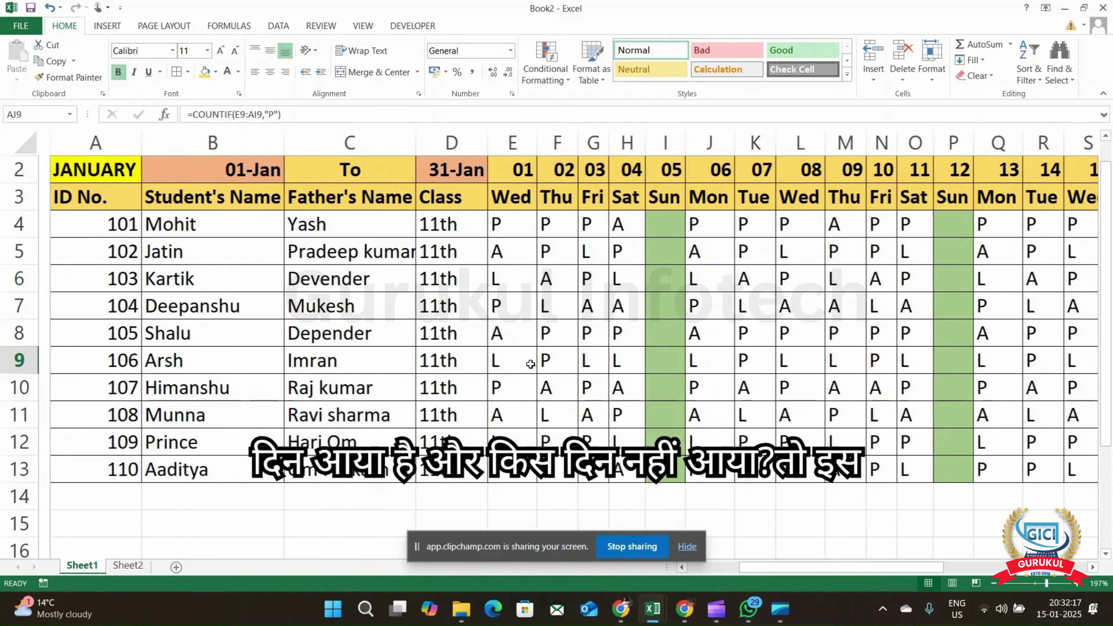
pyautogui.scroll(2, 530, 364)
pyautogui.scroll(-2, 530, 364)
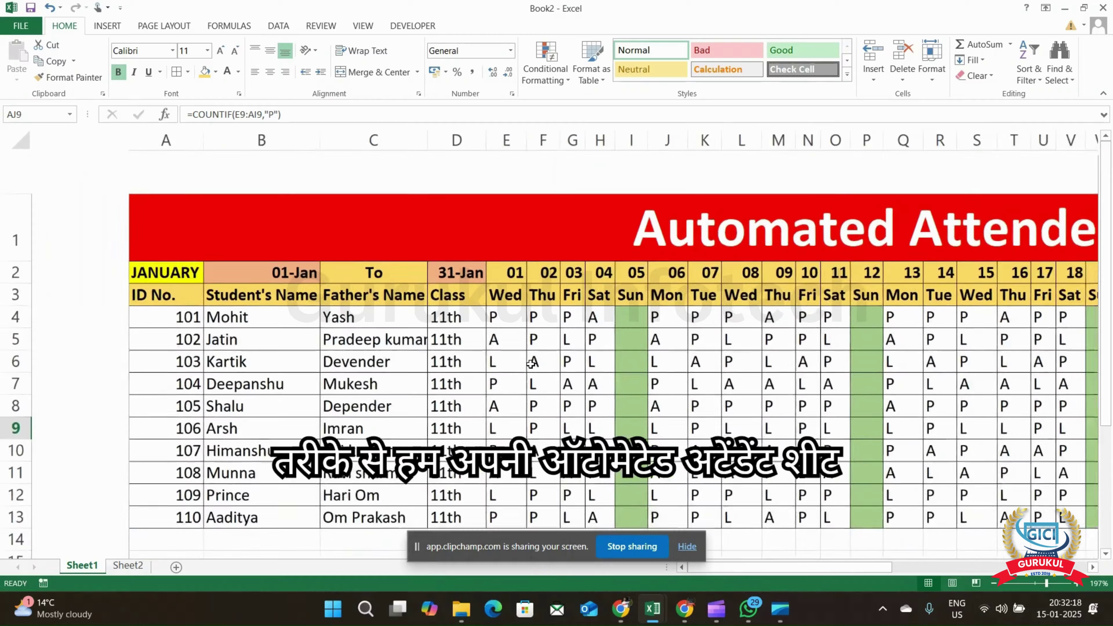
pyautogui.scroll(-3, 530, 364)
pyautogui.scroll(-2, 530, 364)
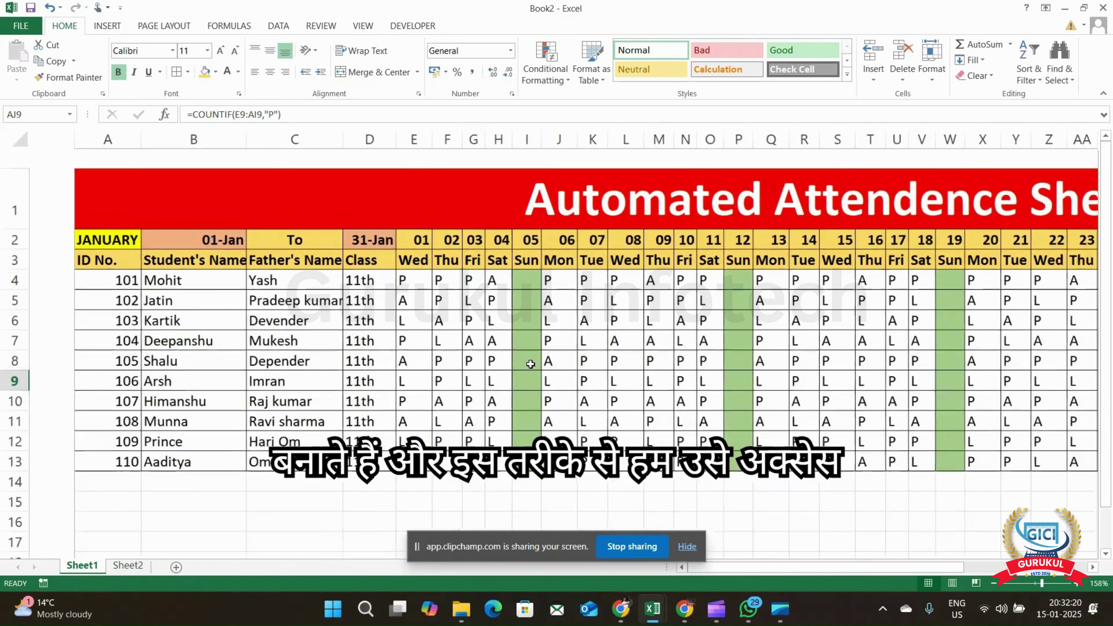
pyautogui.hscroll(2, 529, 363)
pyautogui.hscroll(3, 530, 364)
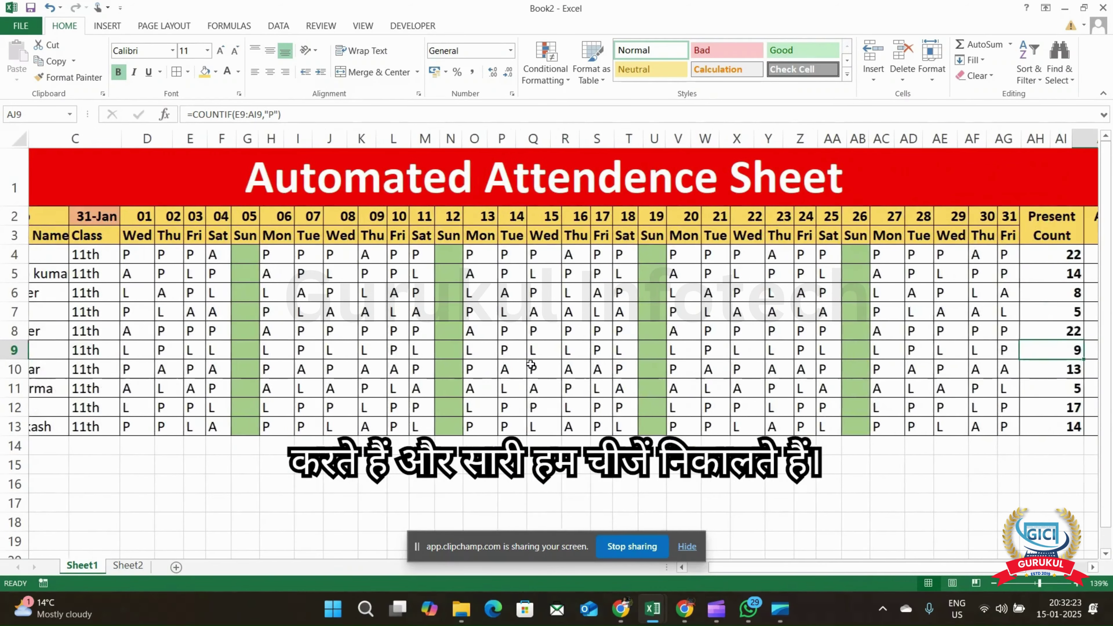
pyautogui.hscroll(-5, 530, 363)
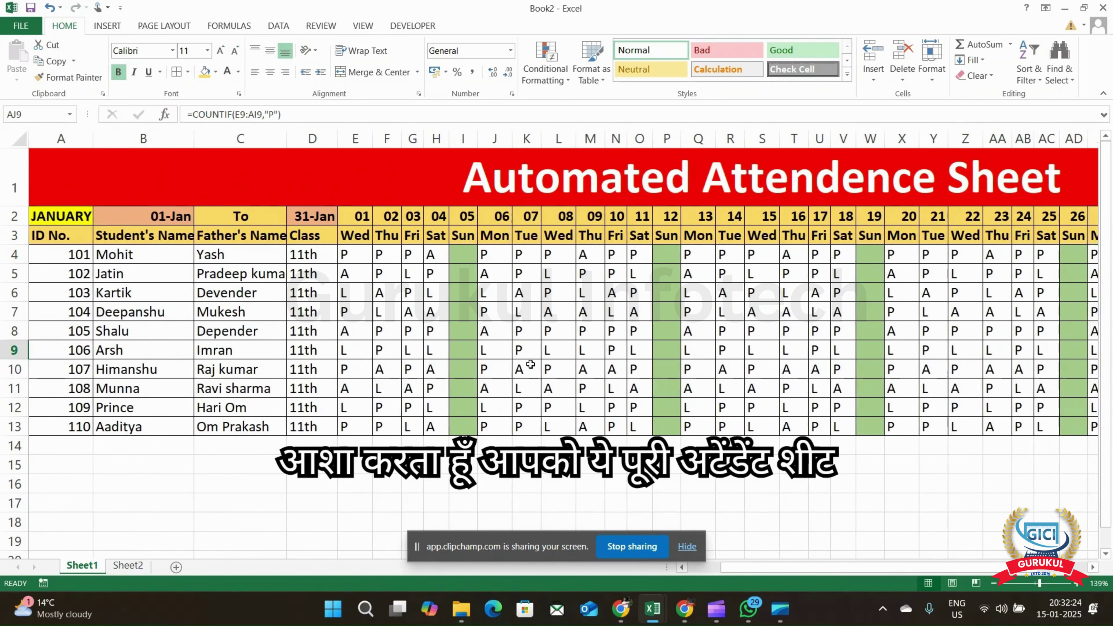